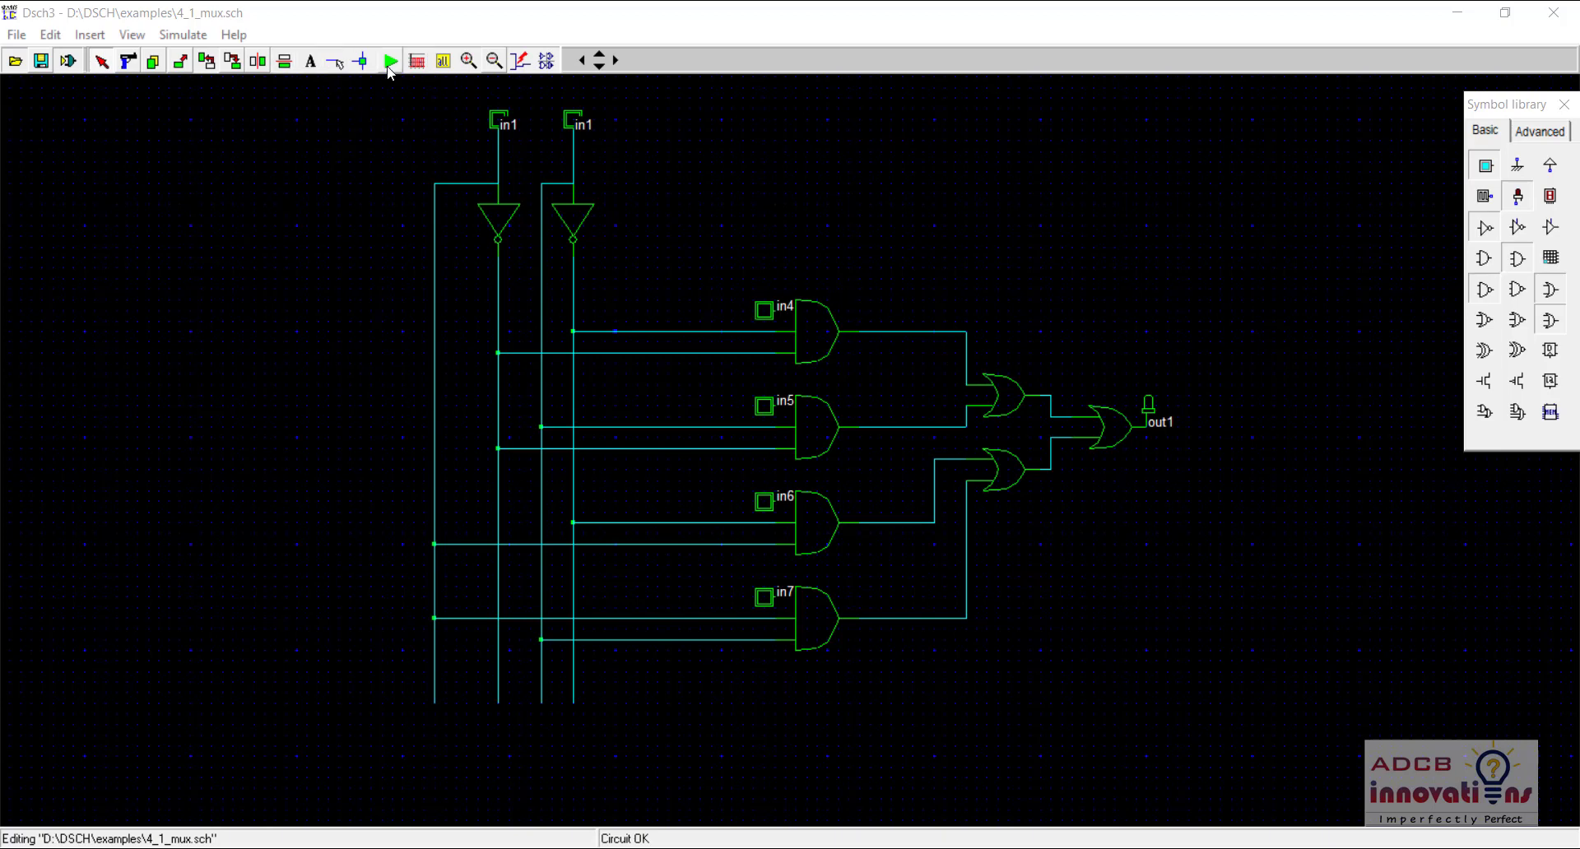
Try twice to run the logic simulation of the 4-to-1 multiplexer, dismissing the error dialogs and stopping each run
left_click(389, 63)
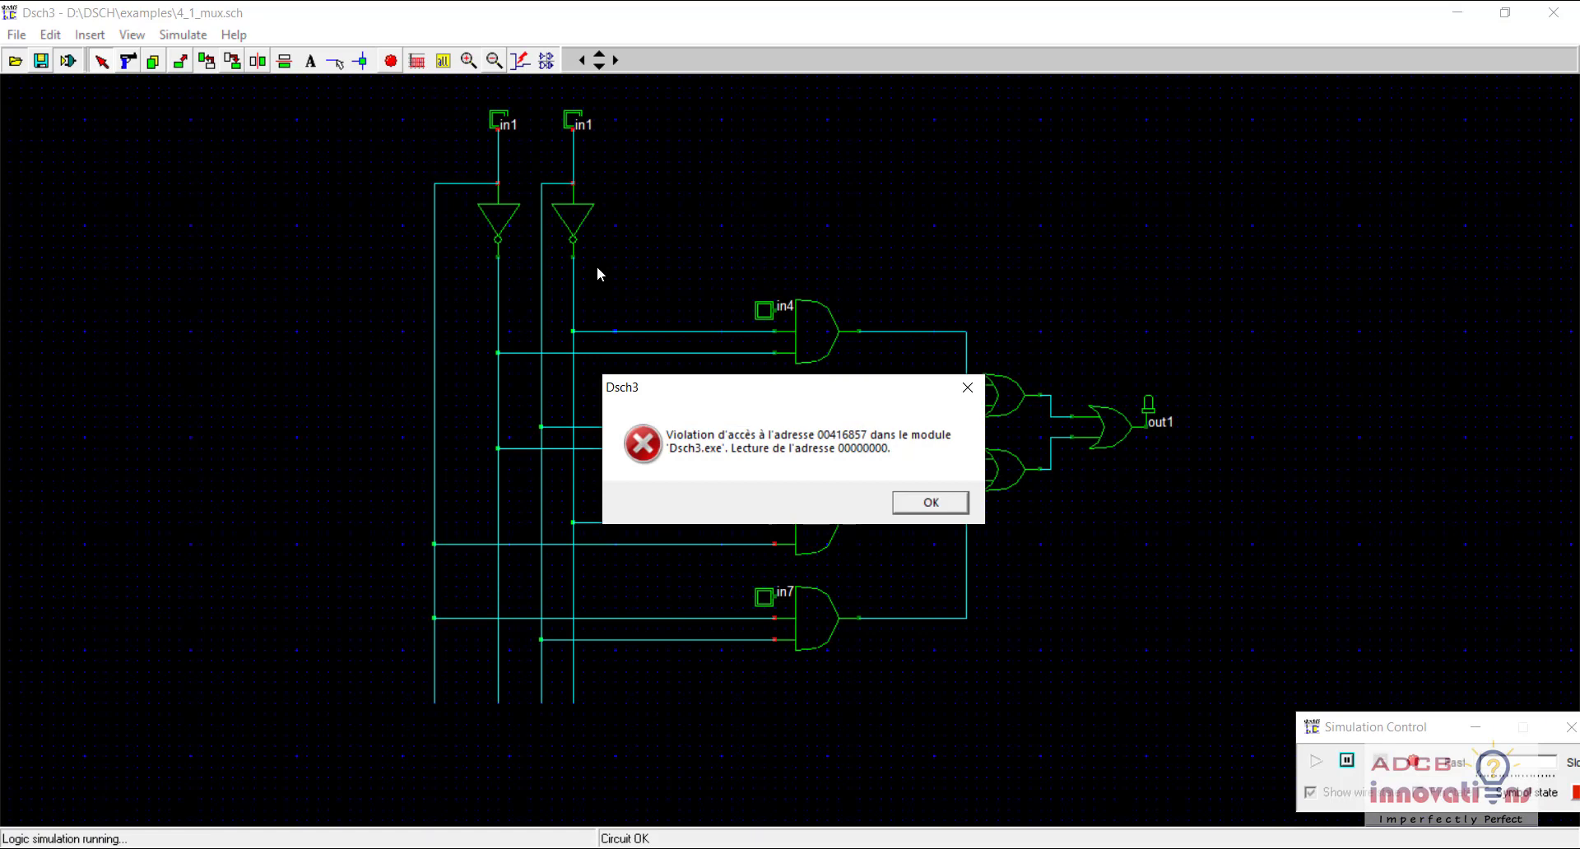
left_click(929, 503)
left_click(938, 506)
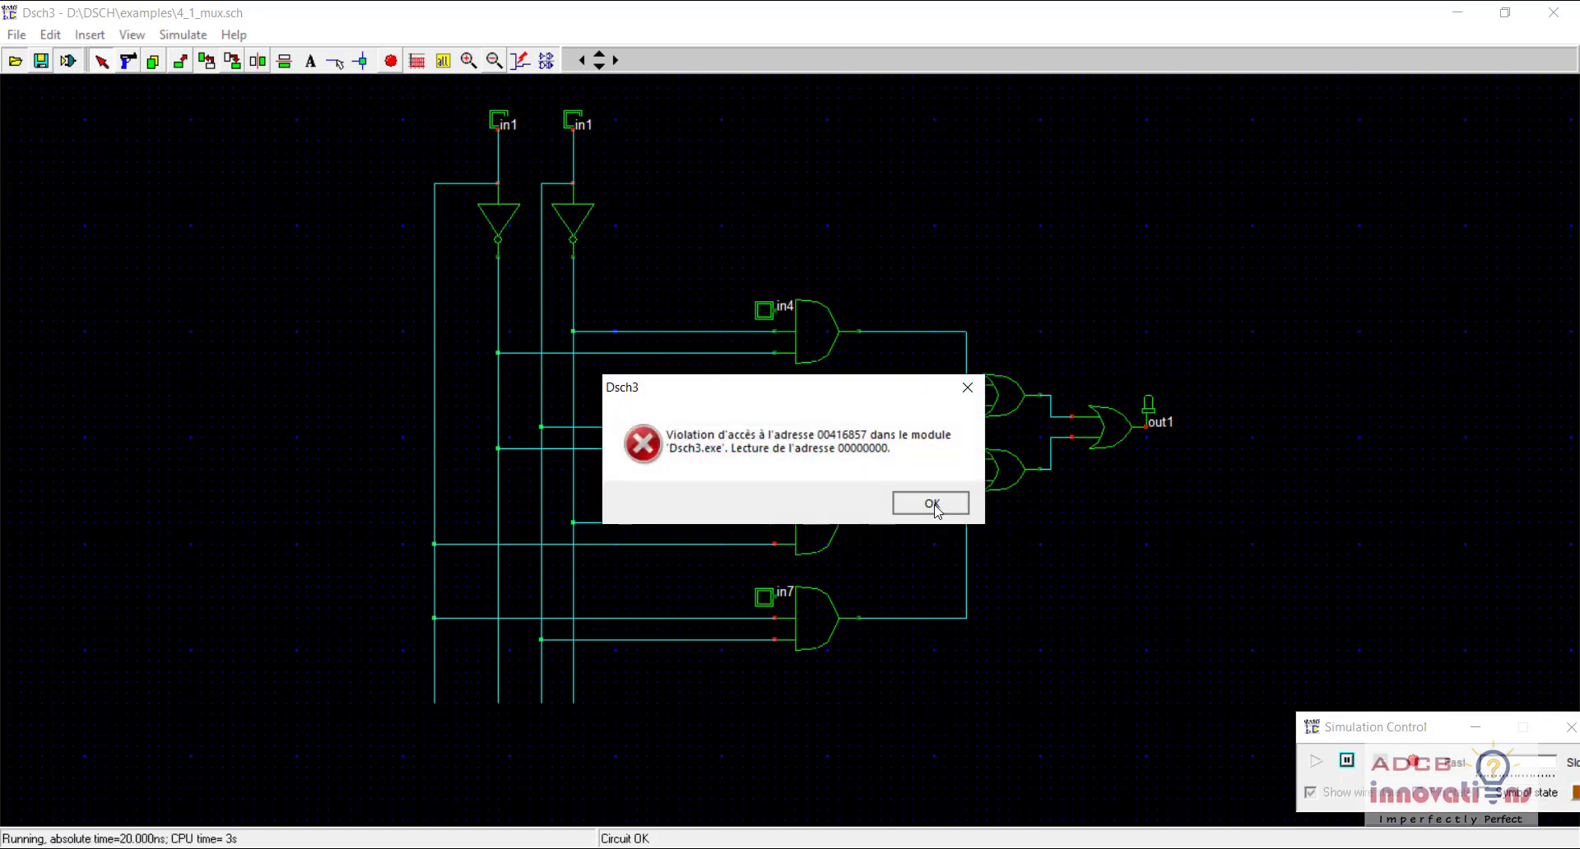
left_click(971, 544)
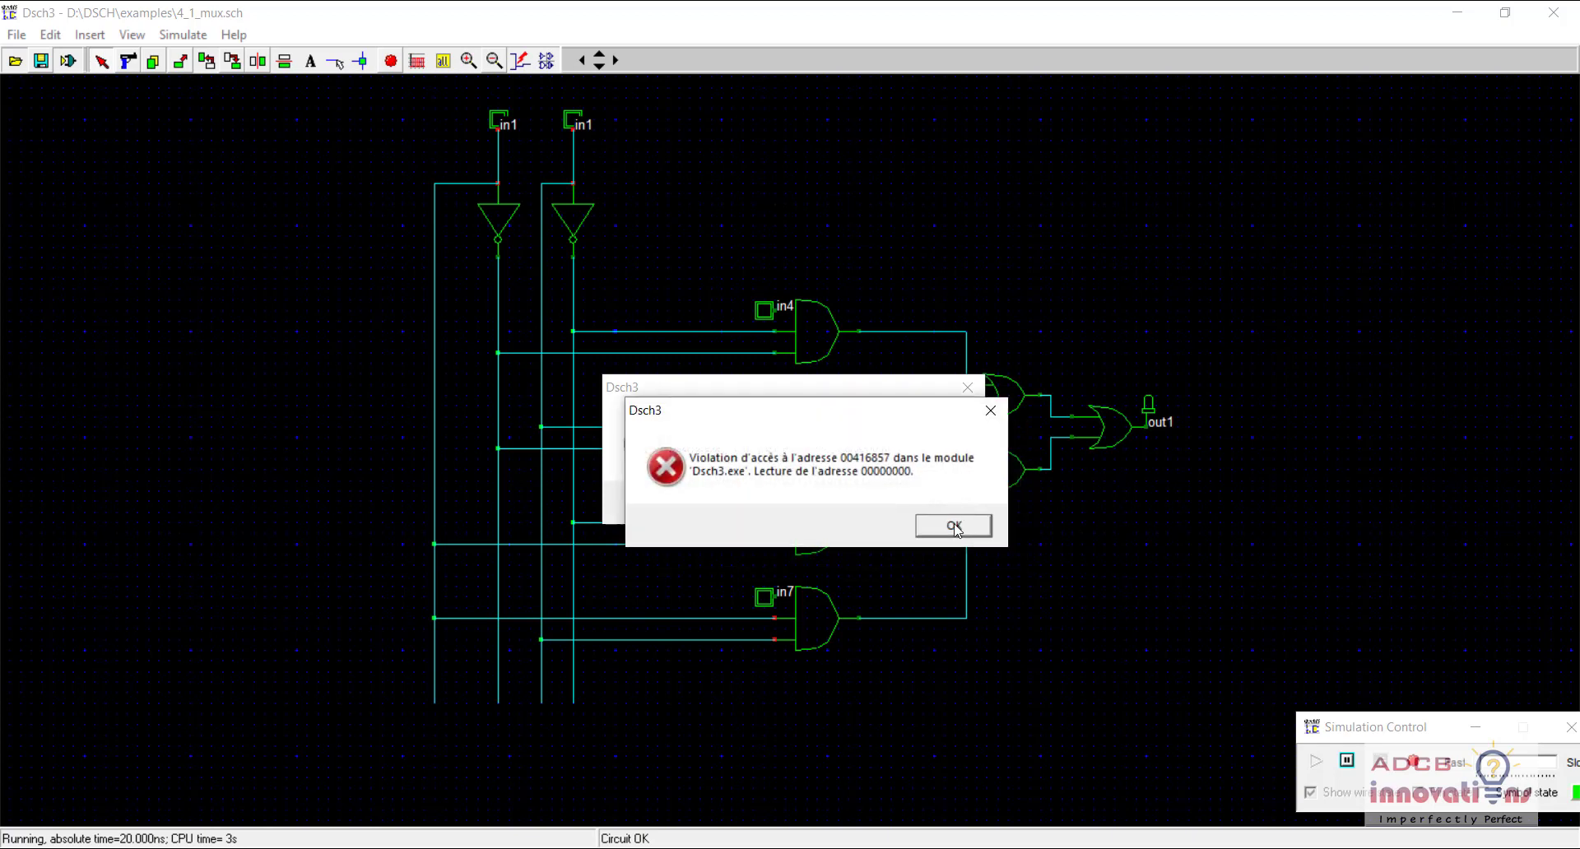
left_click(955, 522)
left_click(939, 494)
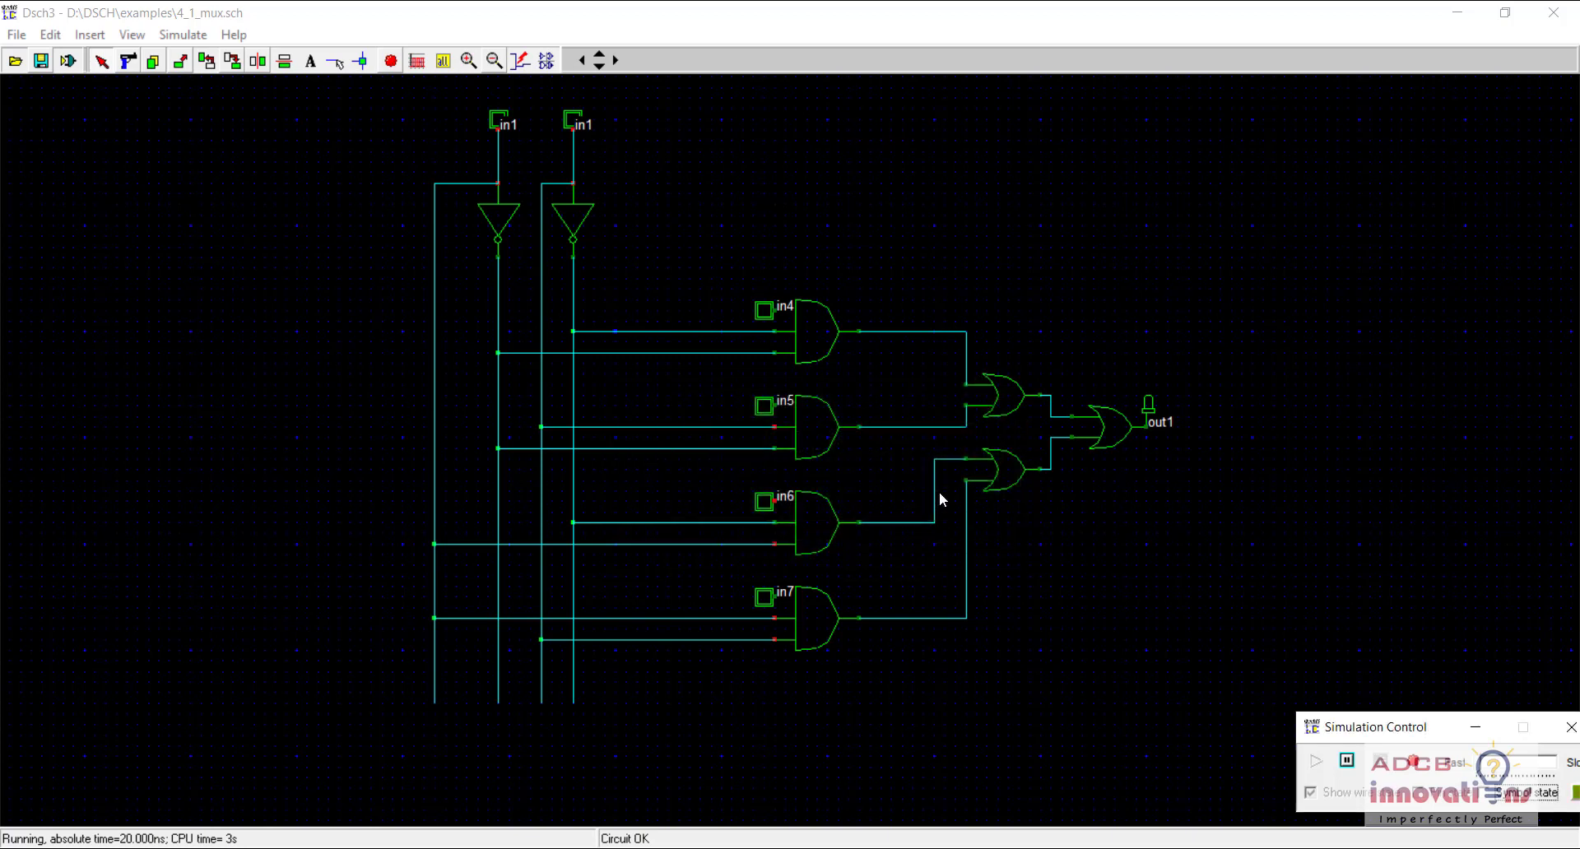
left_click(390, 69)
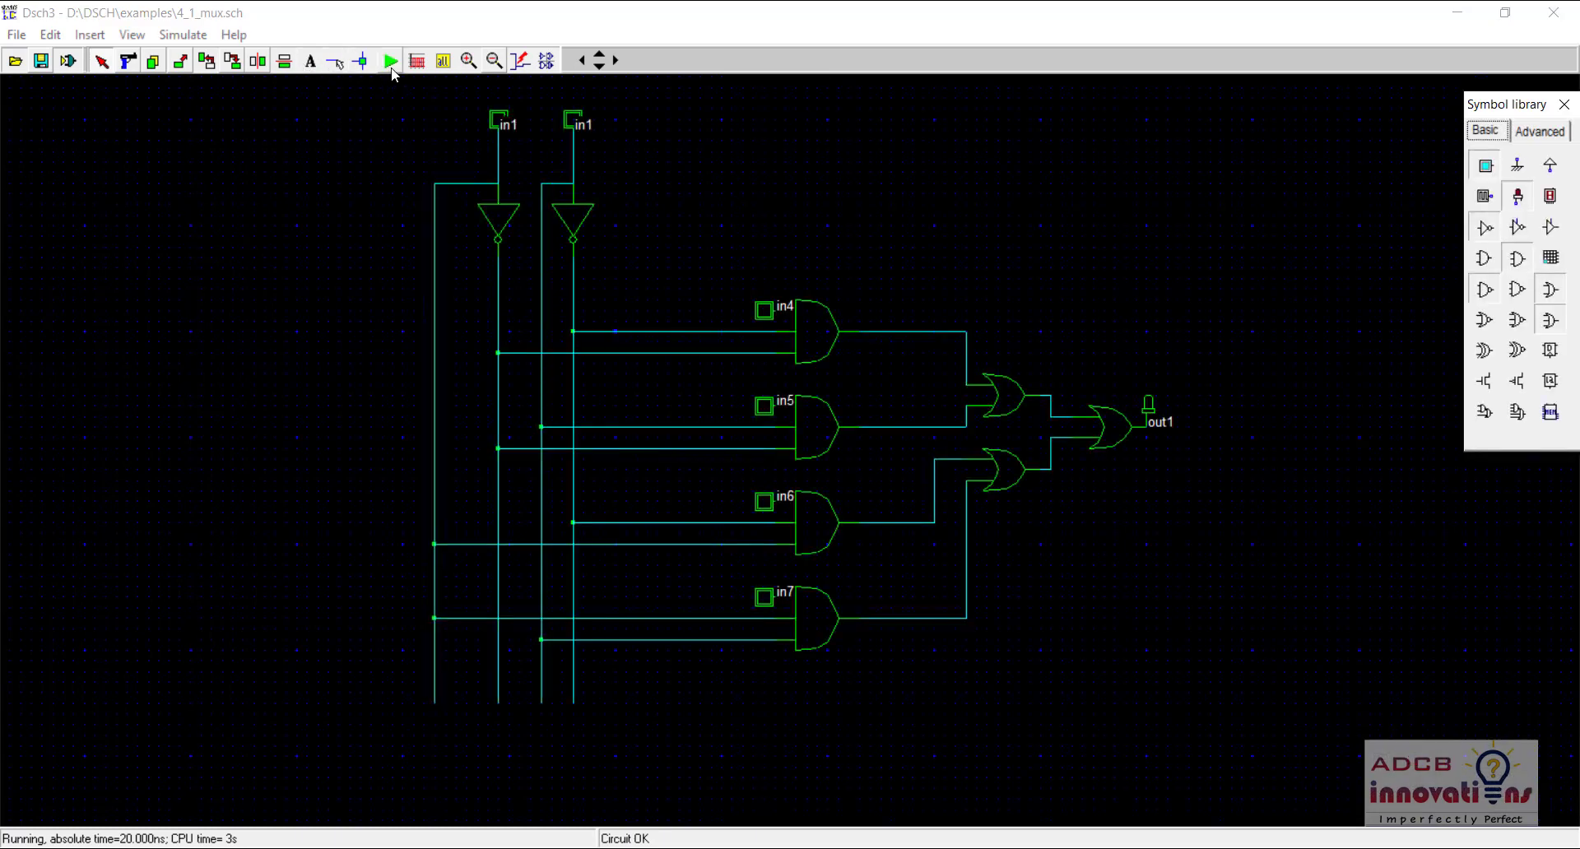
left_click(390, 69)
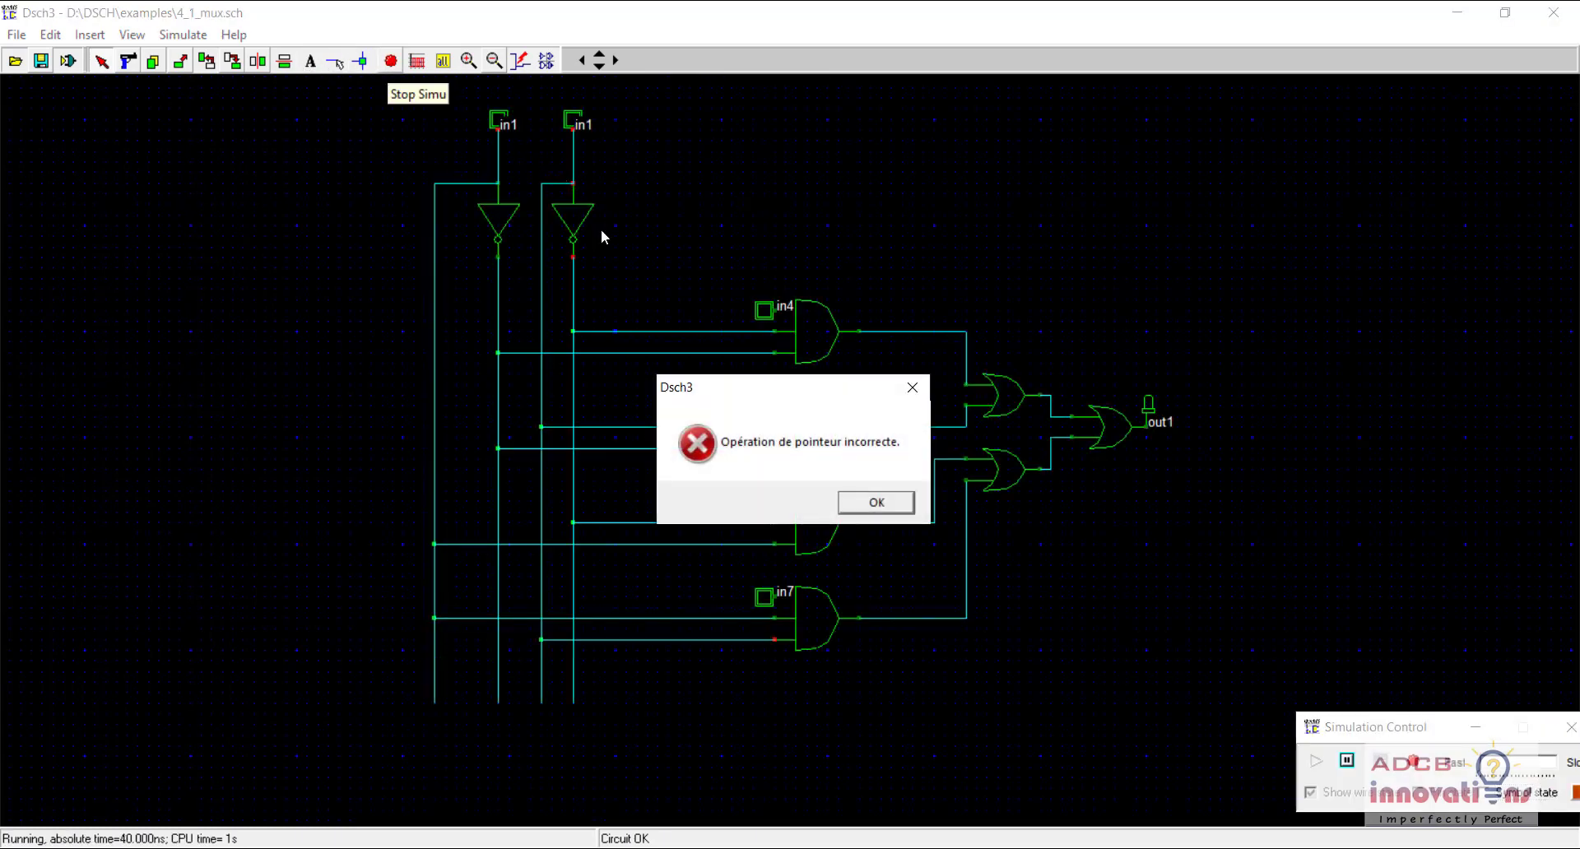
left_click(886, 500)
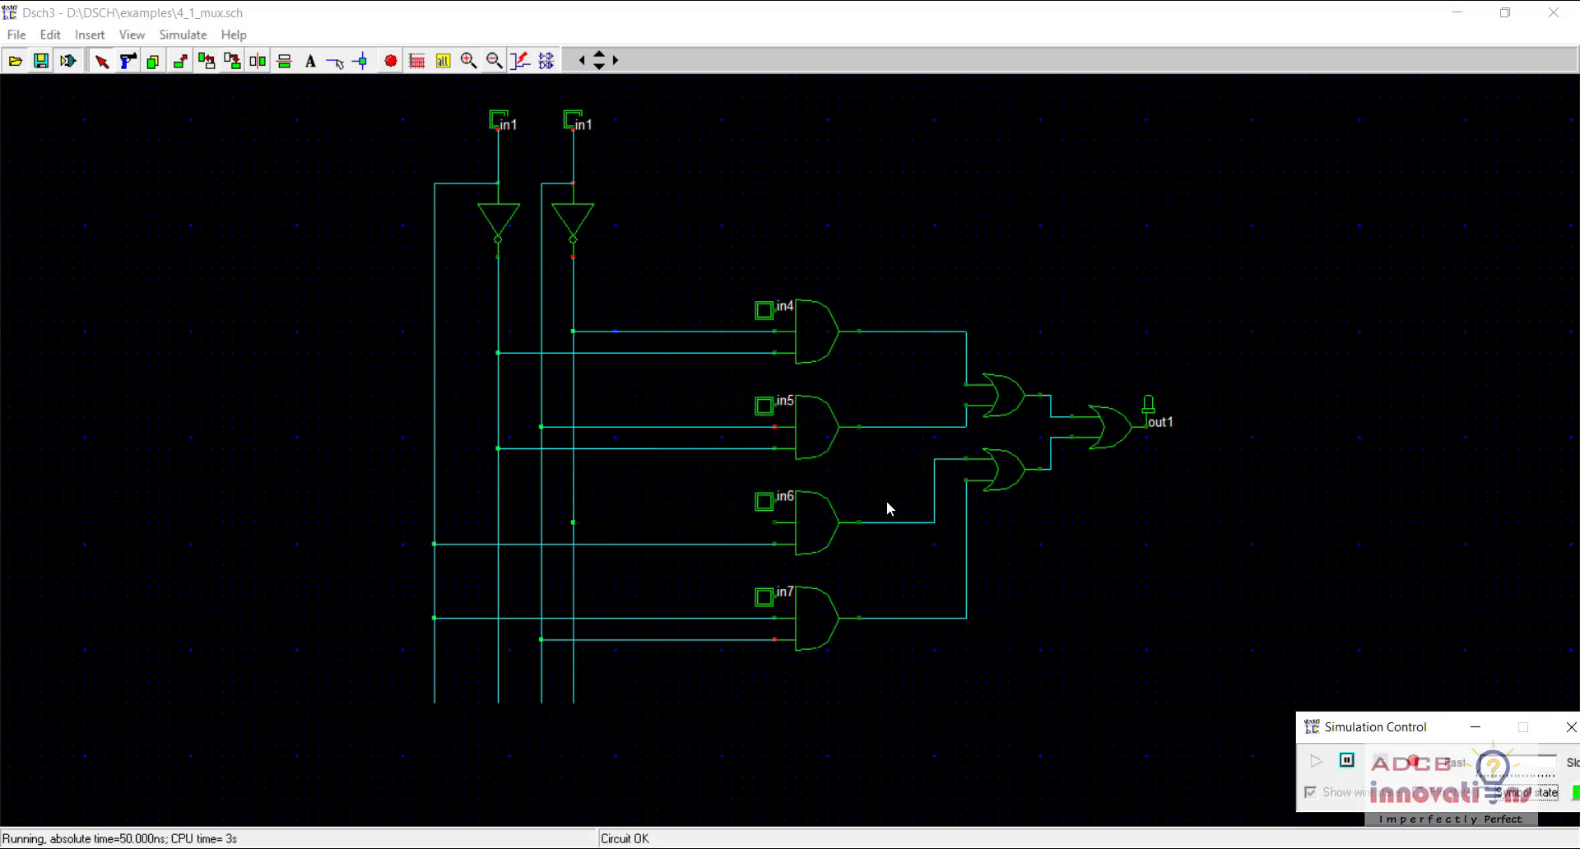
left_click(393, 63)
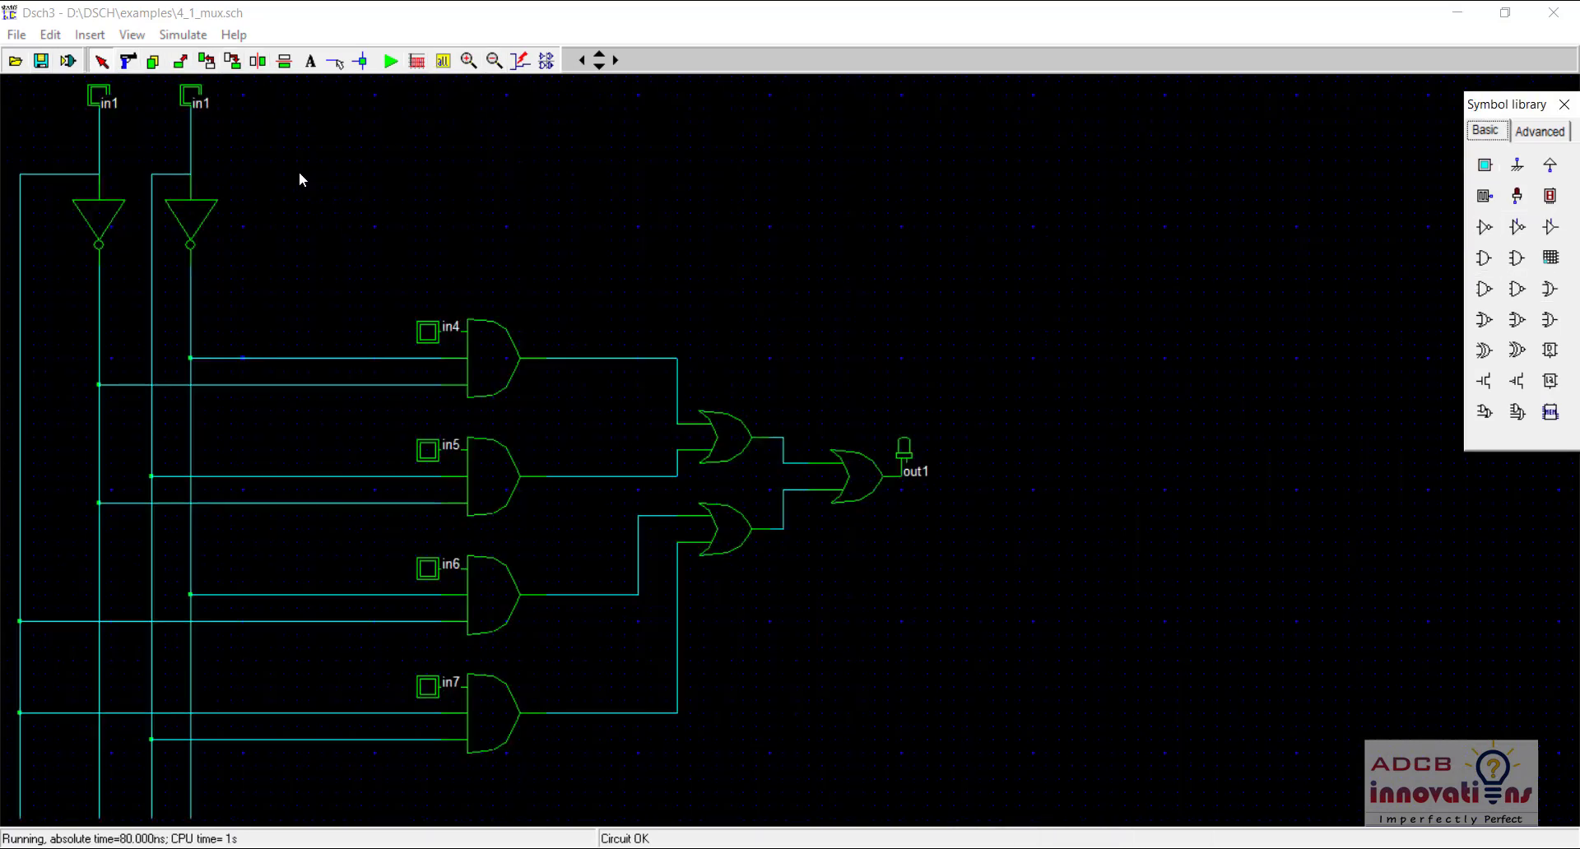
Run the logic simulation and set inputs in4, in6 and in7 high, with in5 and both select inputs low
left_click(377, 179)
key("Left")
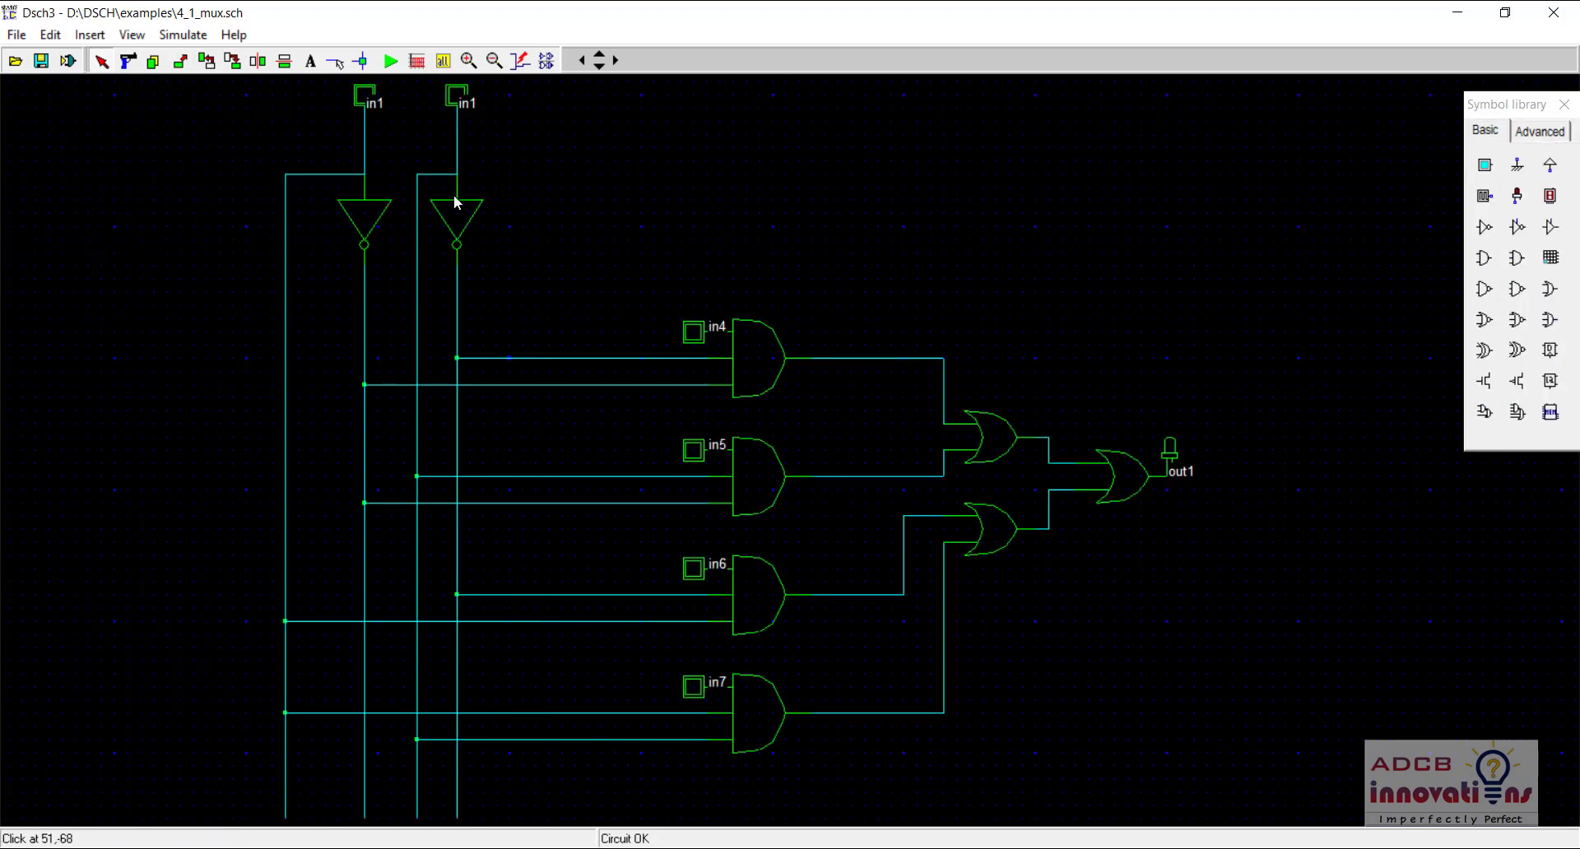
left_click(391, 61)
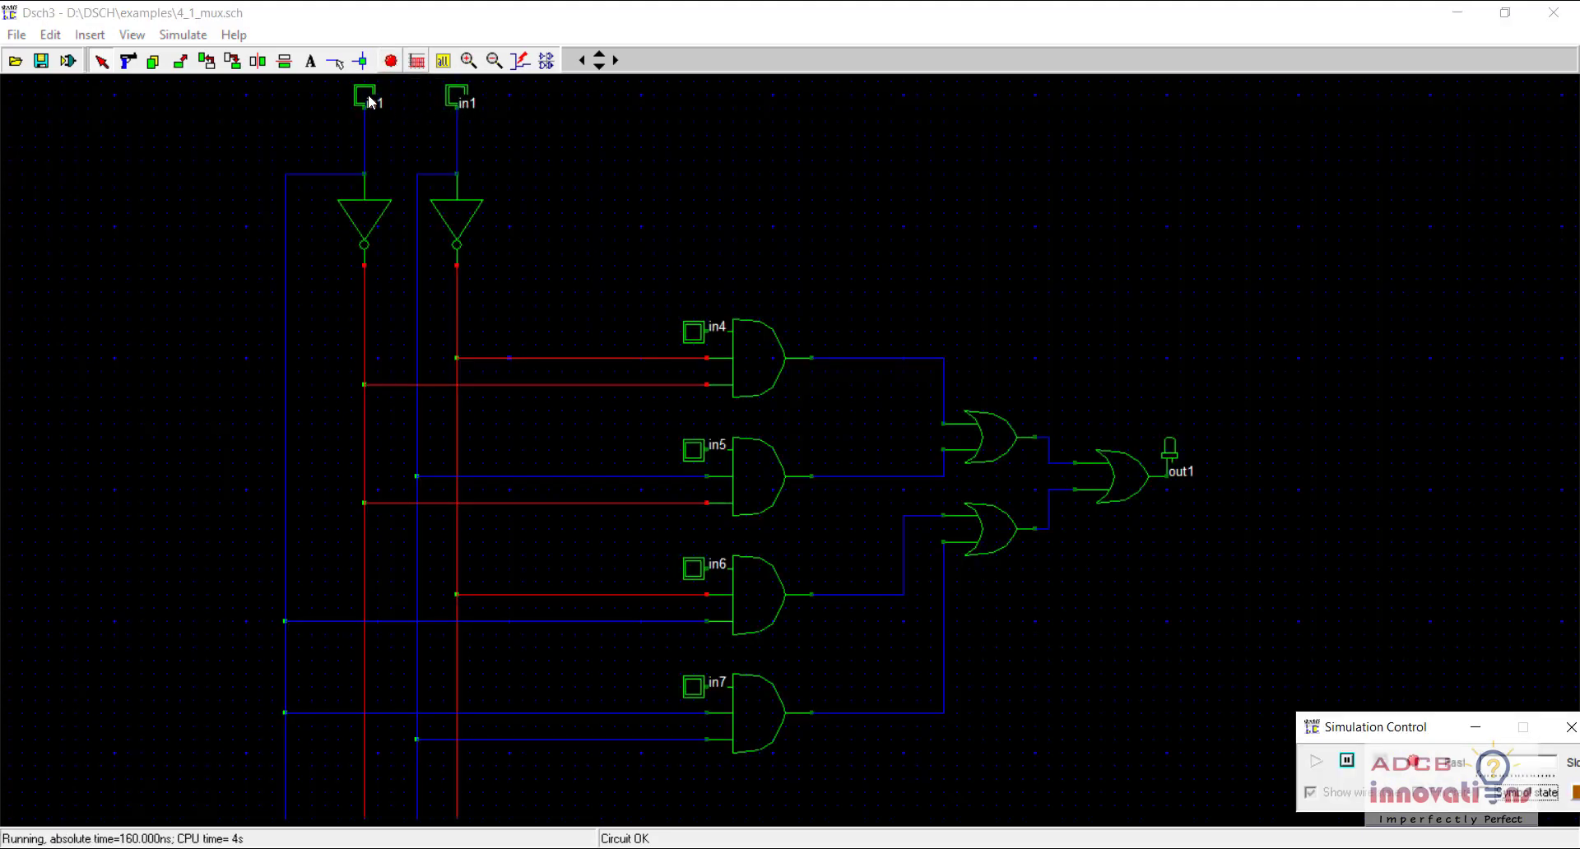
left_click(693, 336)
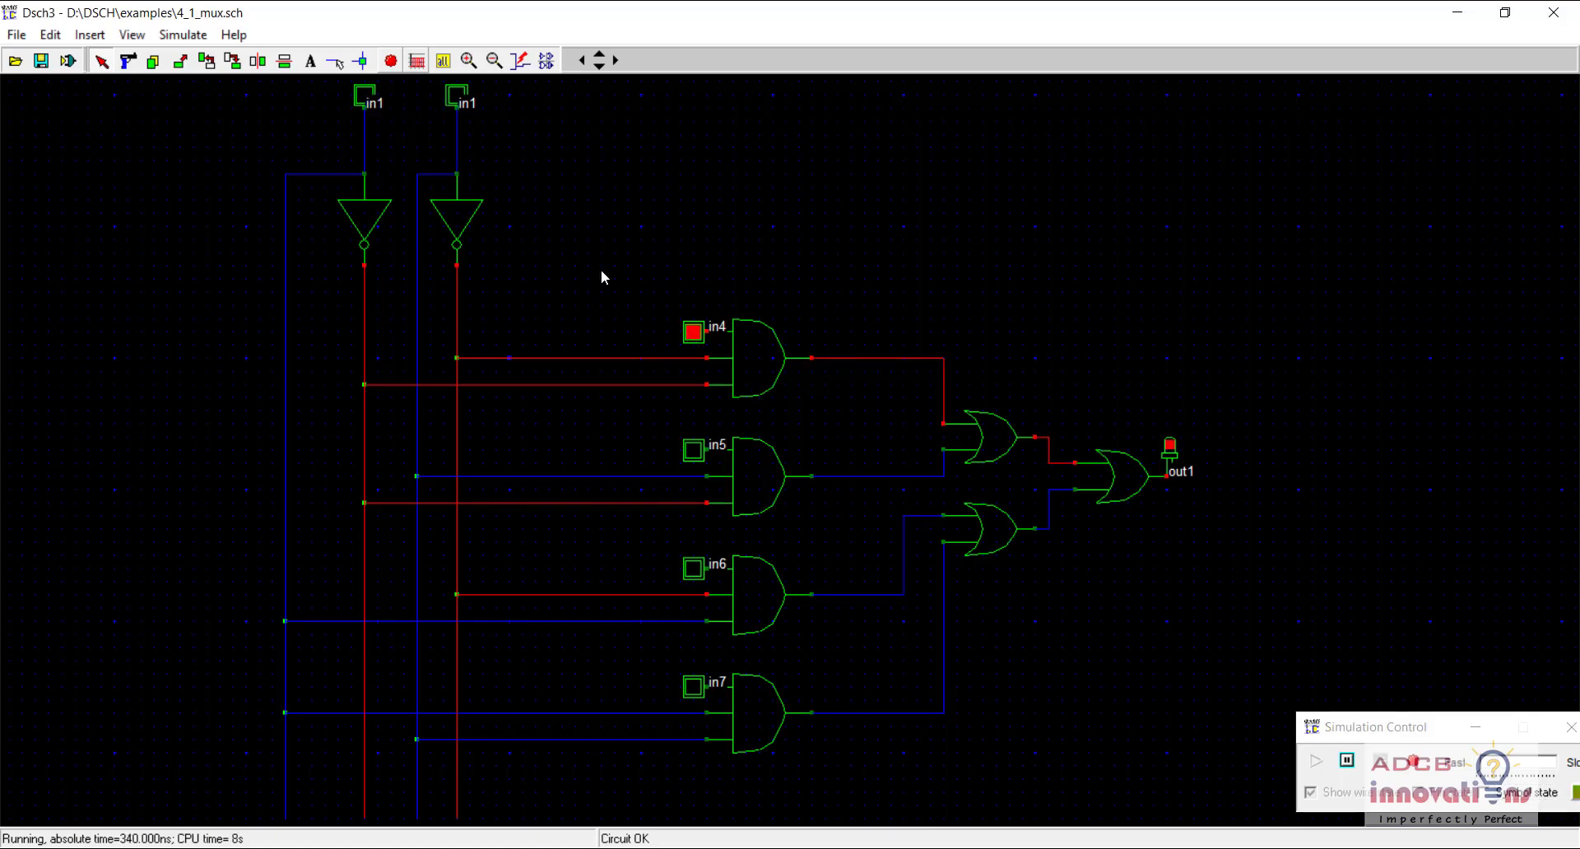
left_click(692, 344)
left_click(692, 344)
left_click(693, 568)
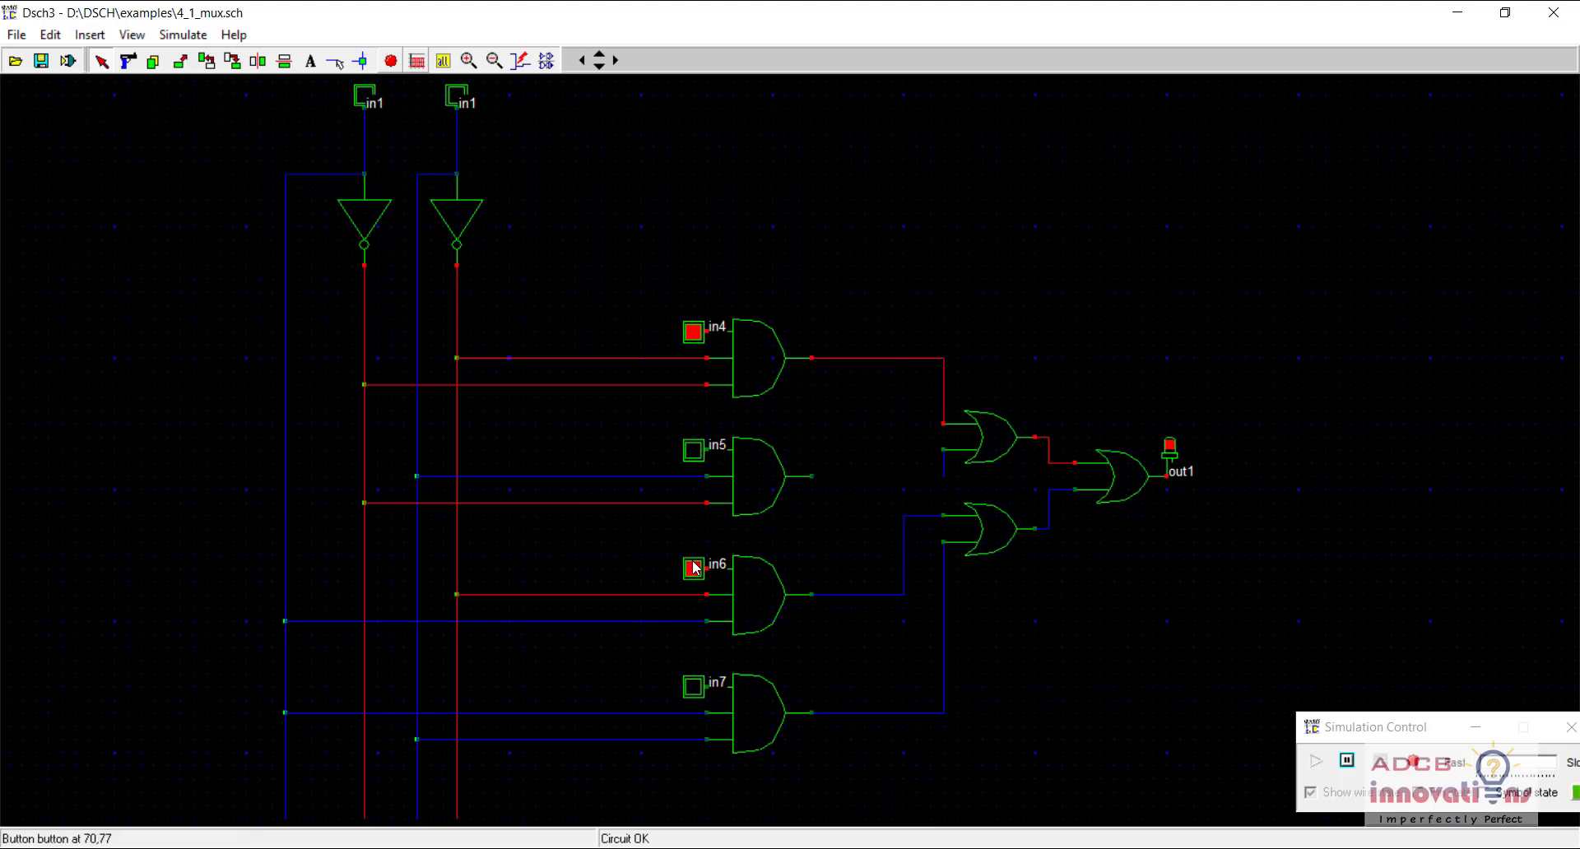
left_click(695, 694)
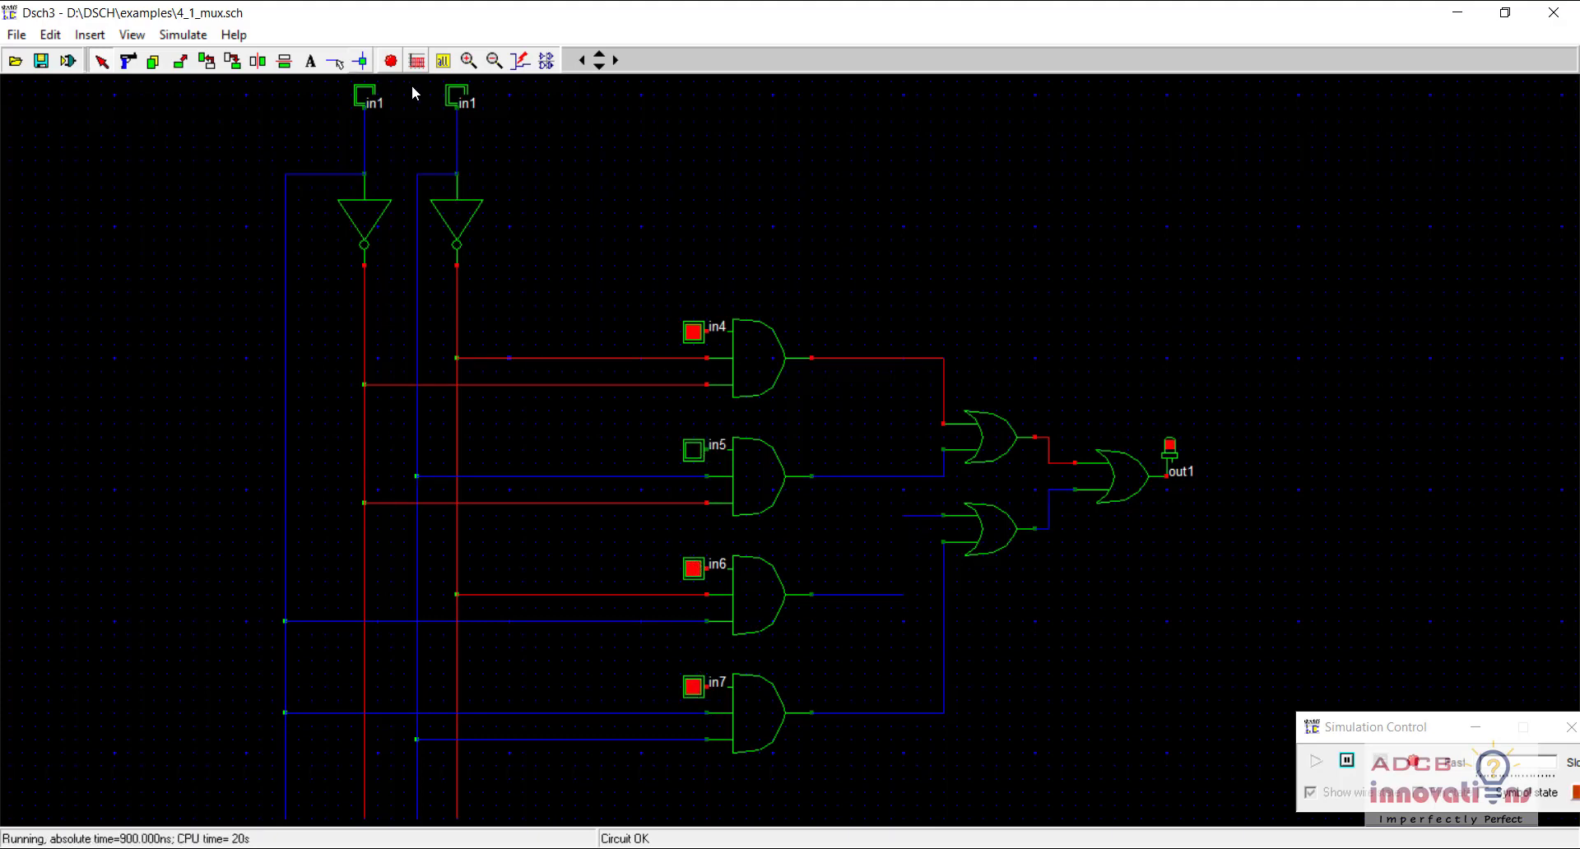
Test the multiplexer's two select inputs in the combinations 01, 11 and 10, ending with both high
left_click(455, 97)
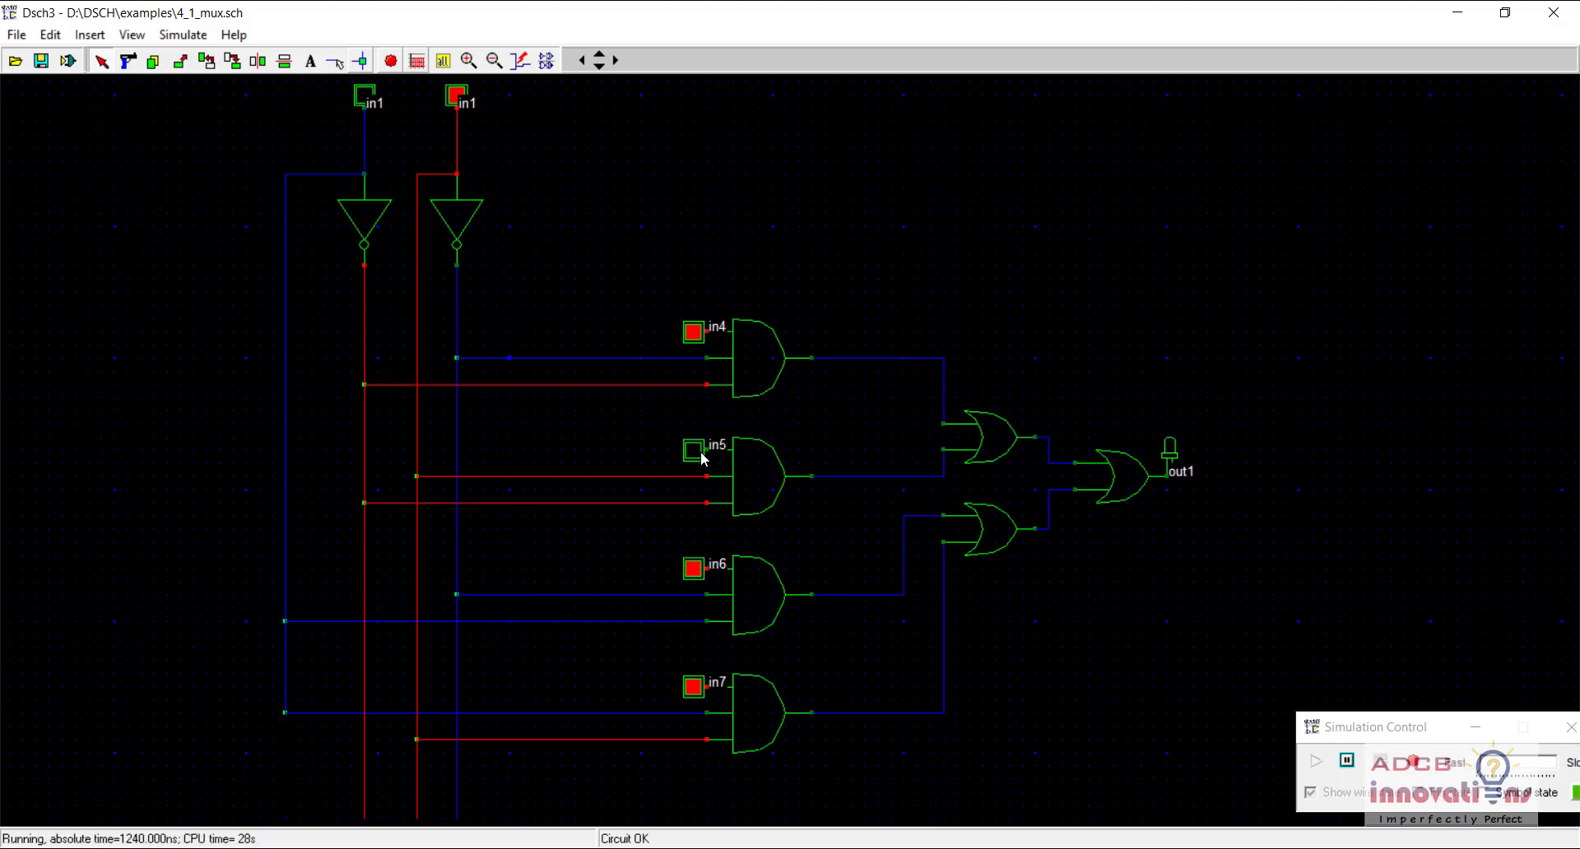
left_click(365, 93)
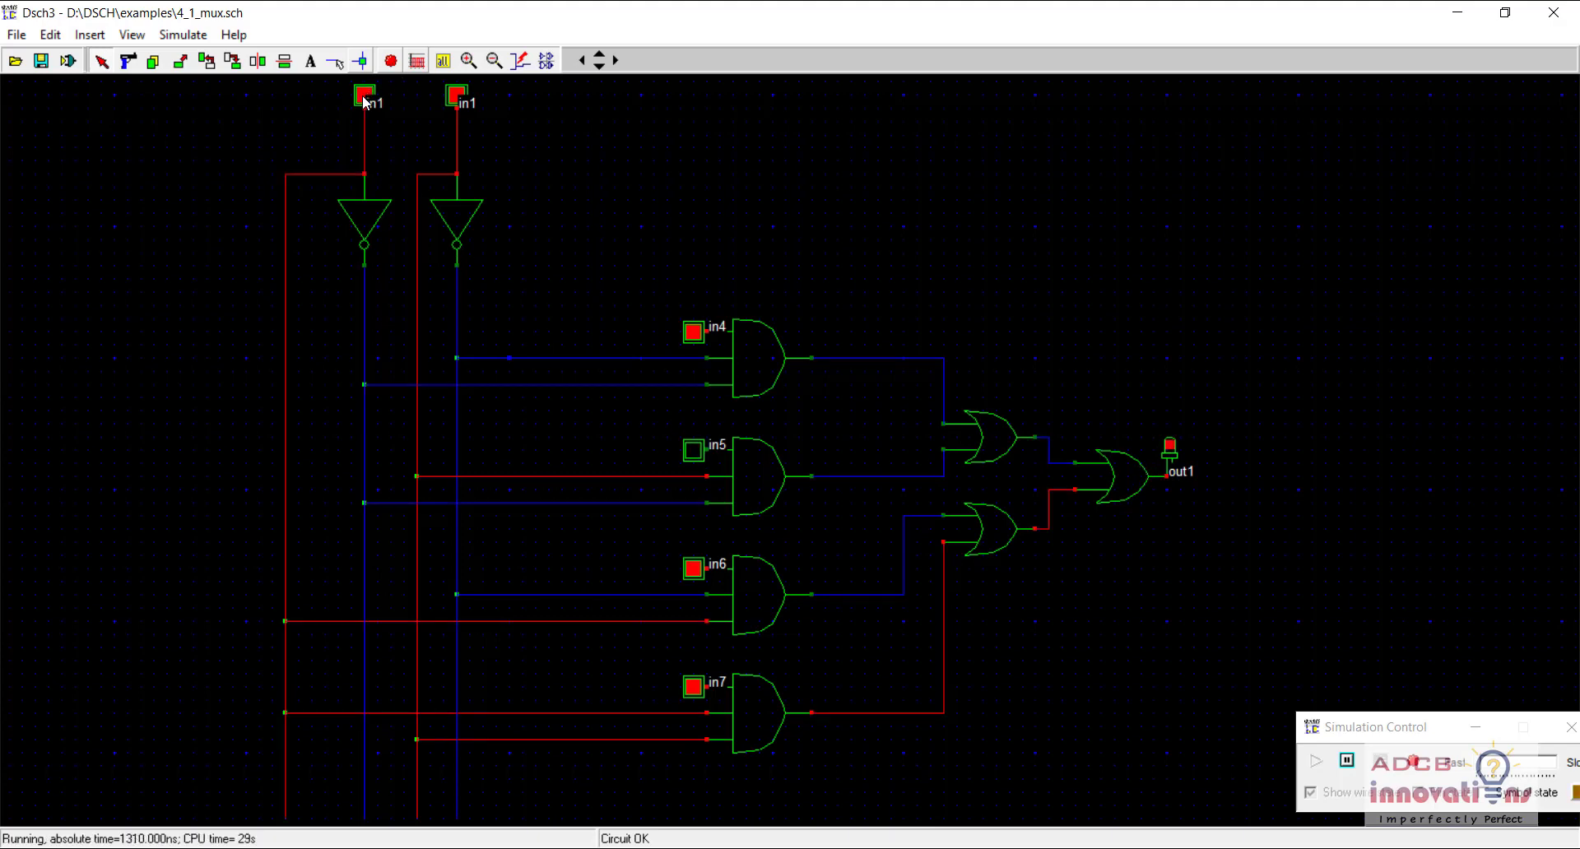
left_click(453, 95)
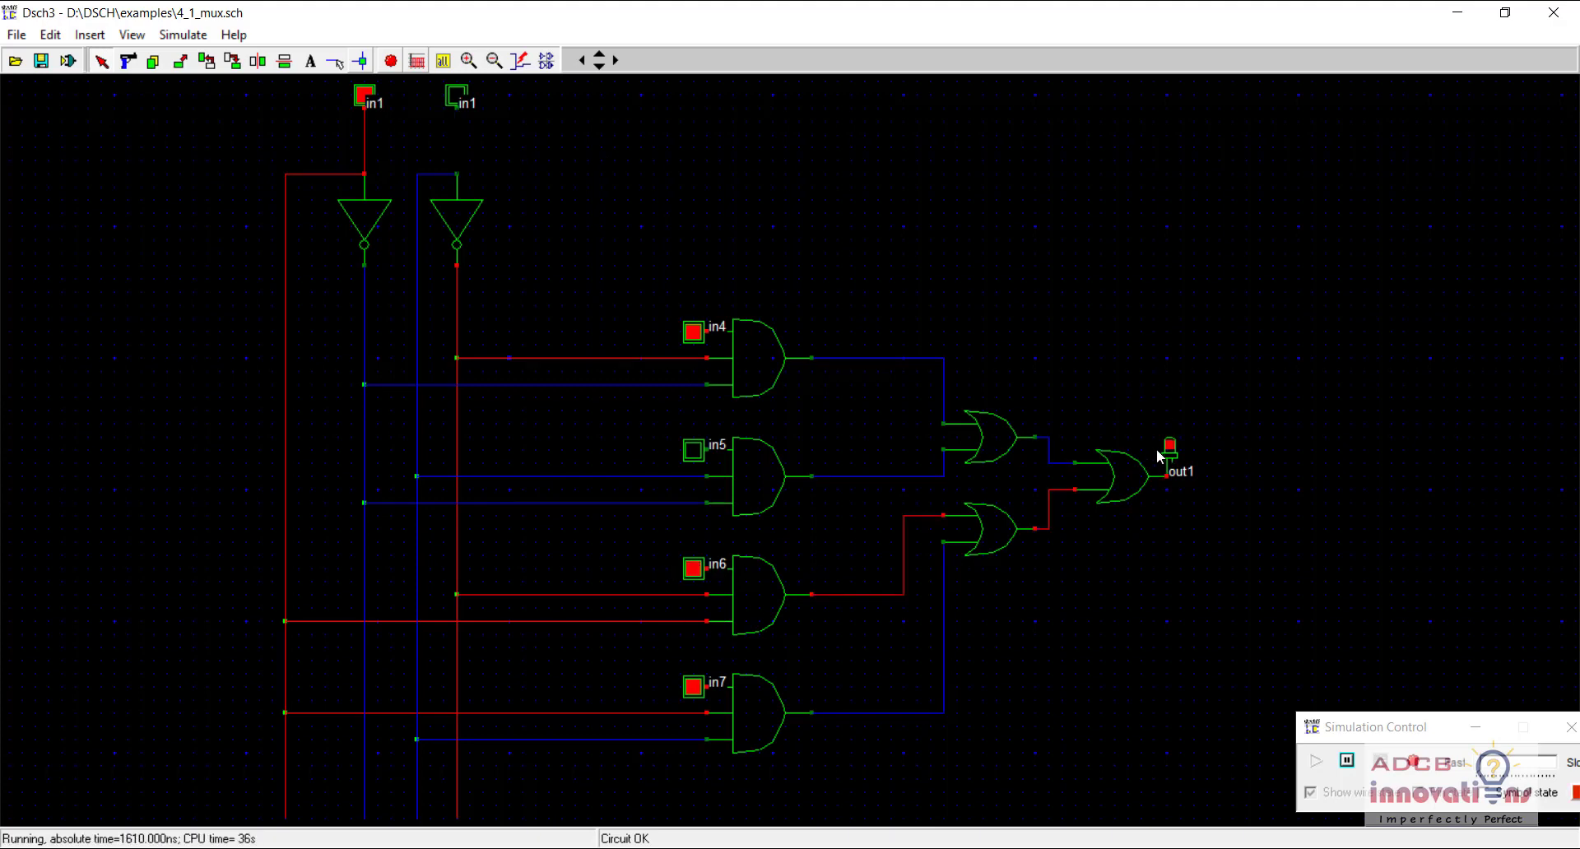
left_click(458, 98)
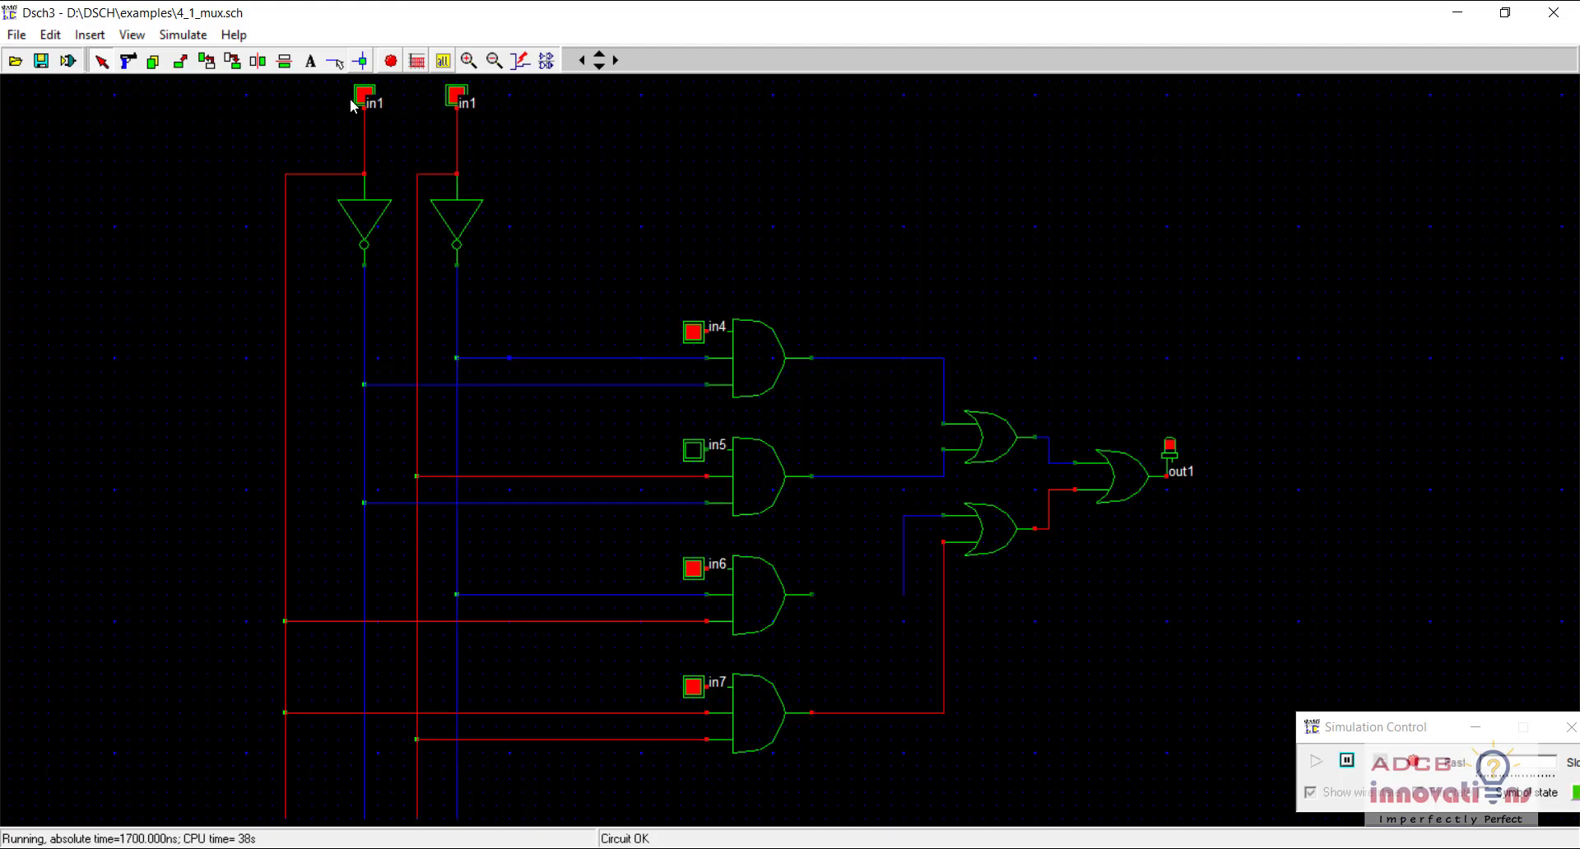
Toggle in7 low and back high with both select inputs high, and stop the simulation
left_click(695, 689)
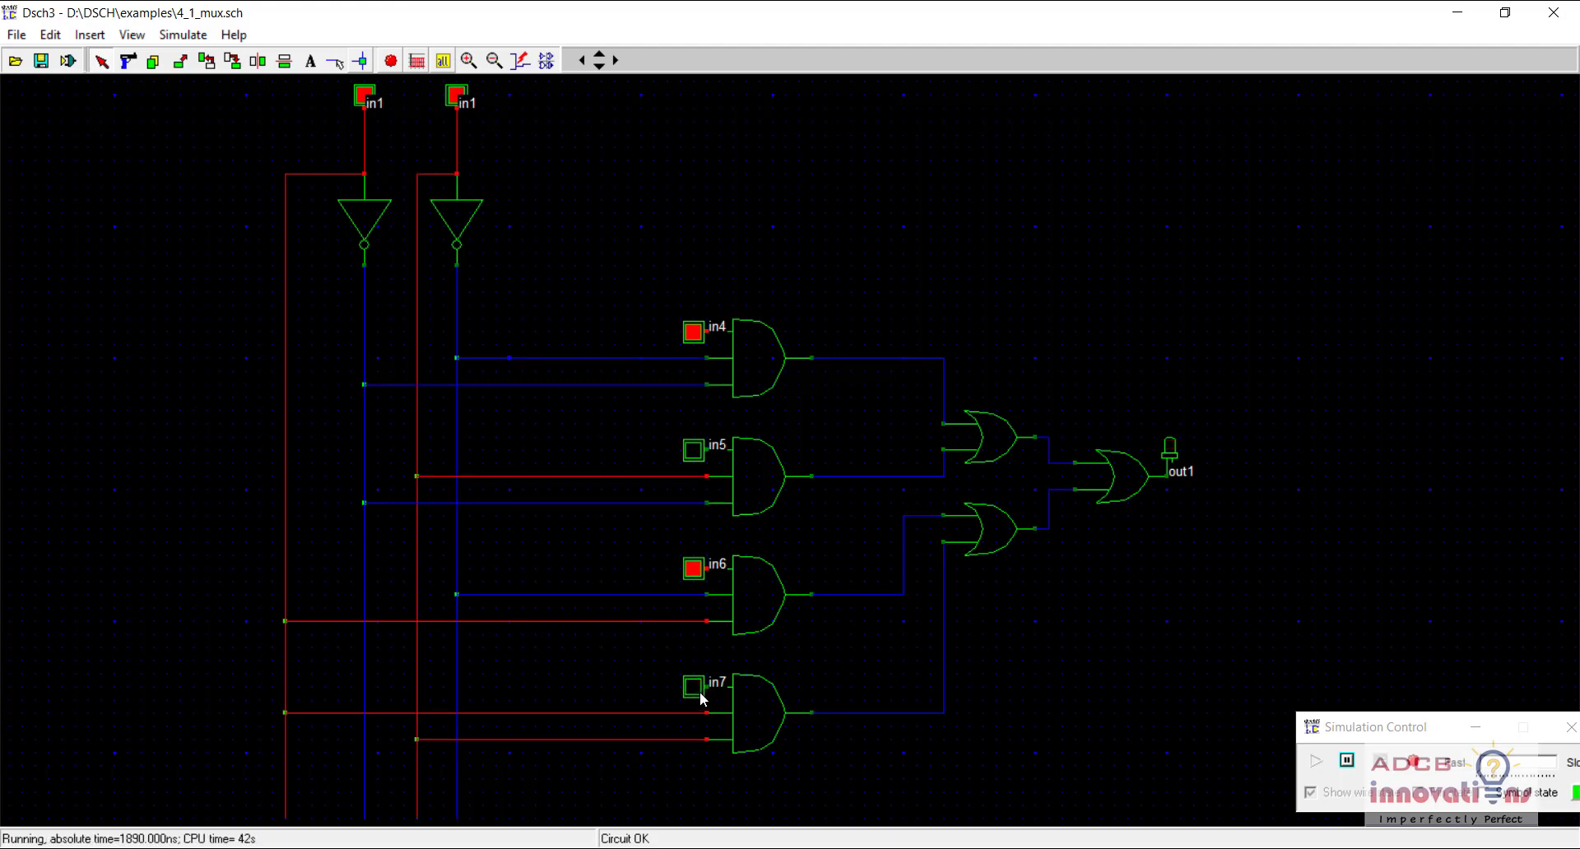
left_click(699, 691)
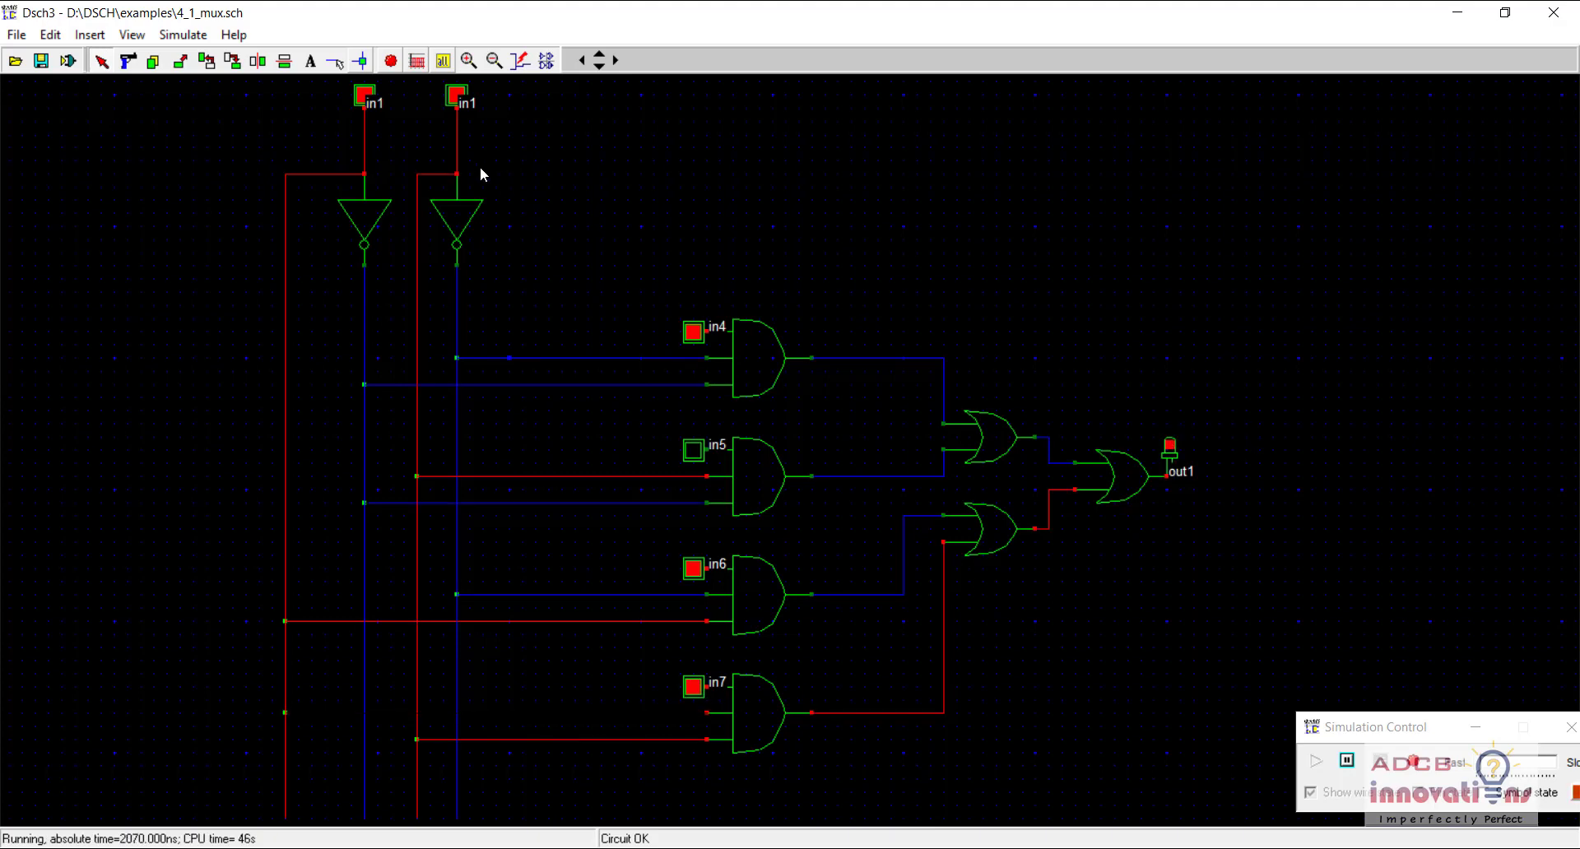
left_click(391, 62)
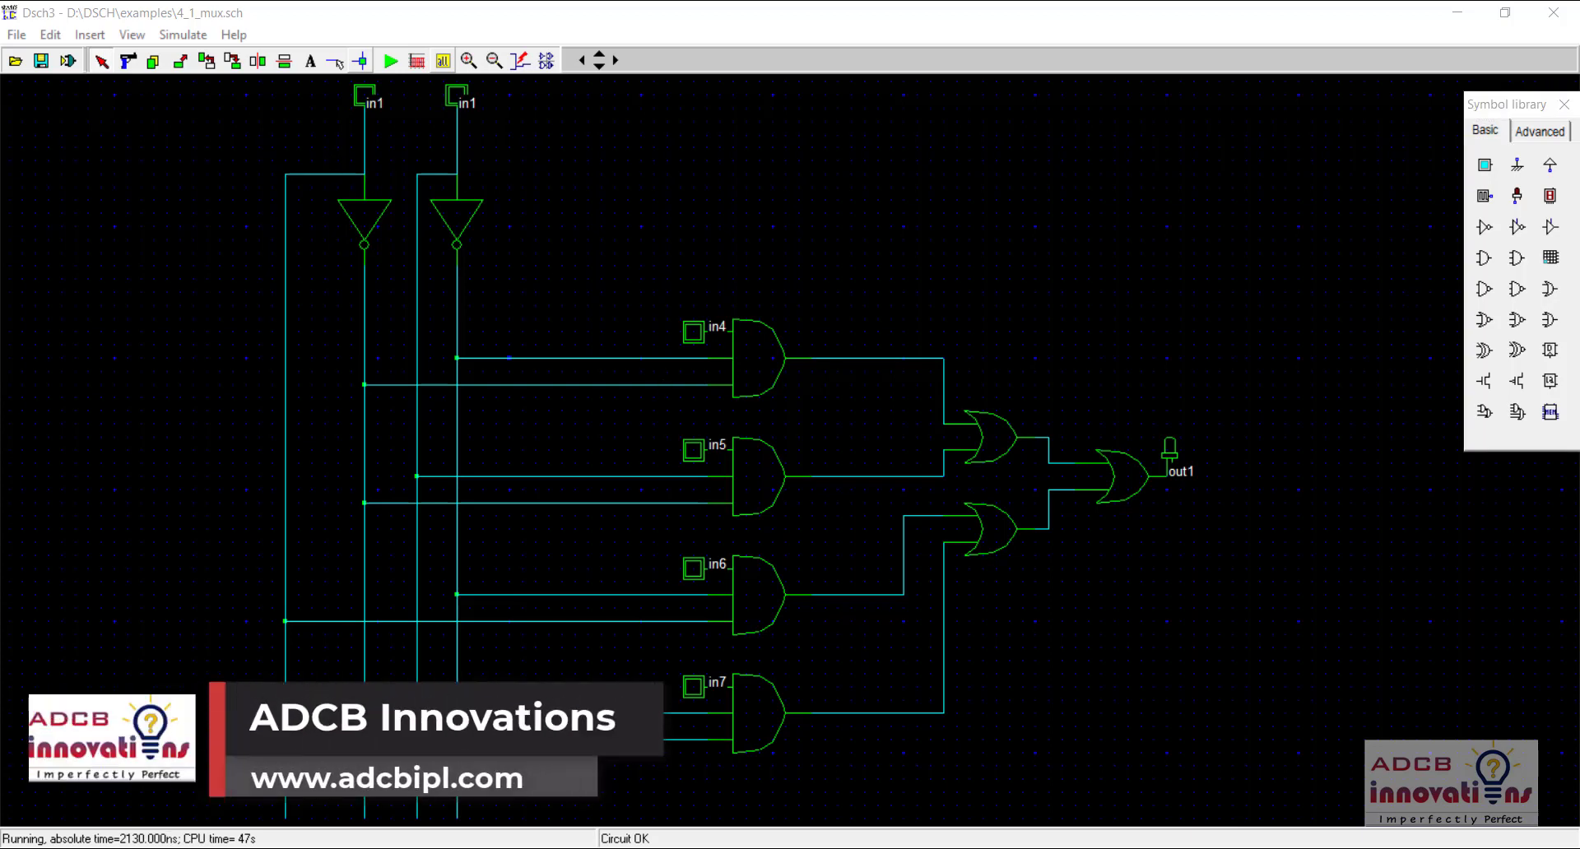
Open Paint with a blank canvas
key("super+s")
type("paint")
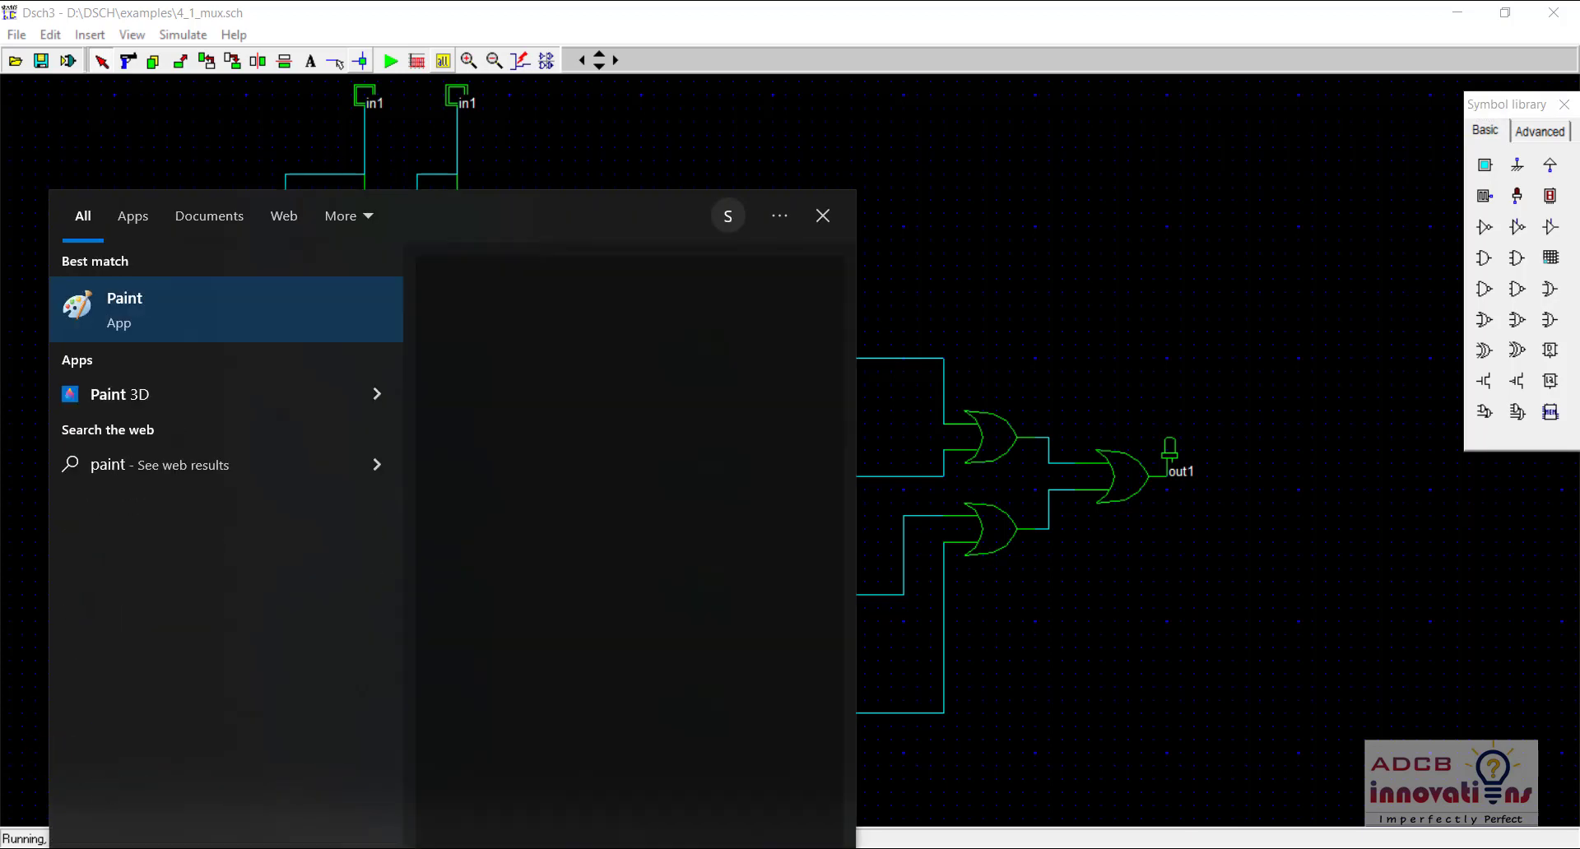
left_click(436, 465)
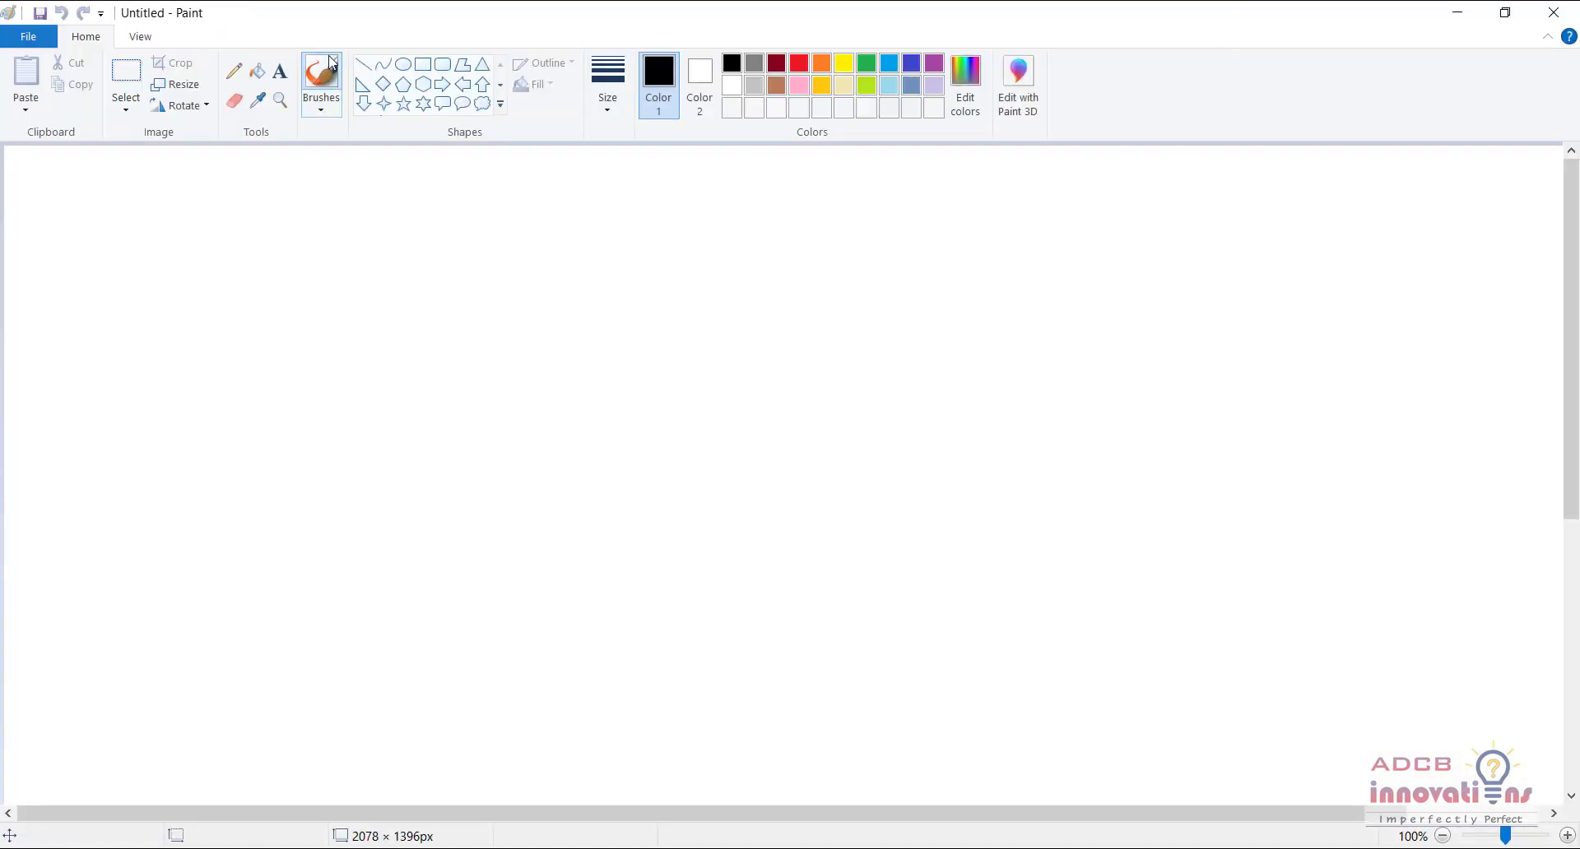
Add the text heading "Input" near the upper-left corner of the canvas
left_click(120, 84)
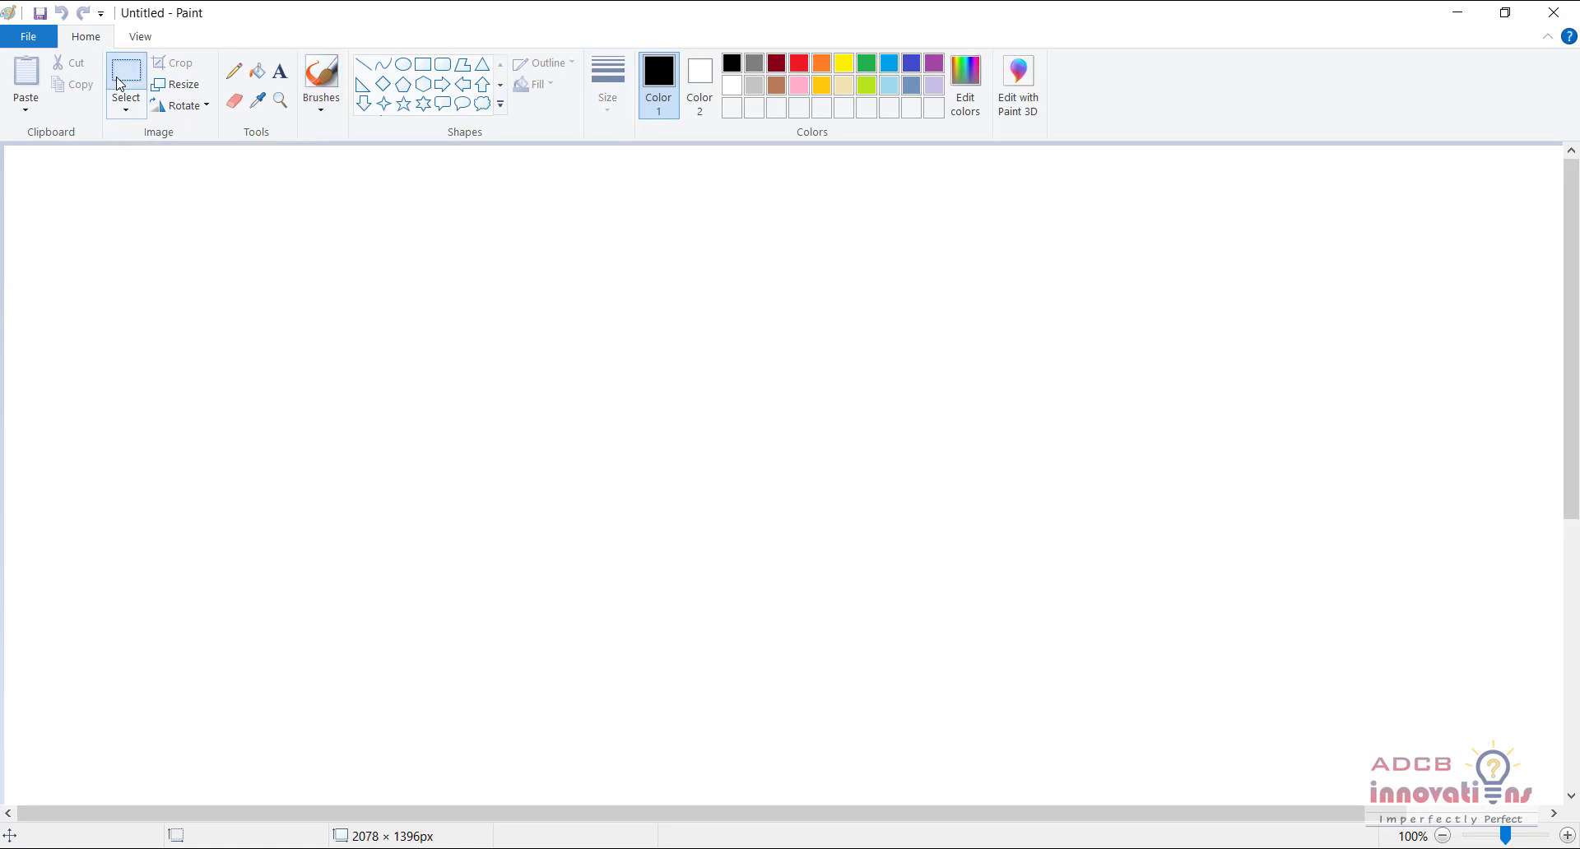
left_click(280, 71)
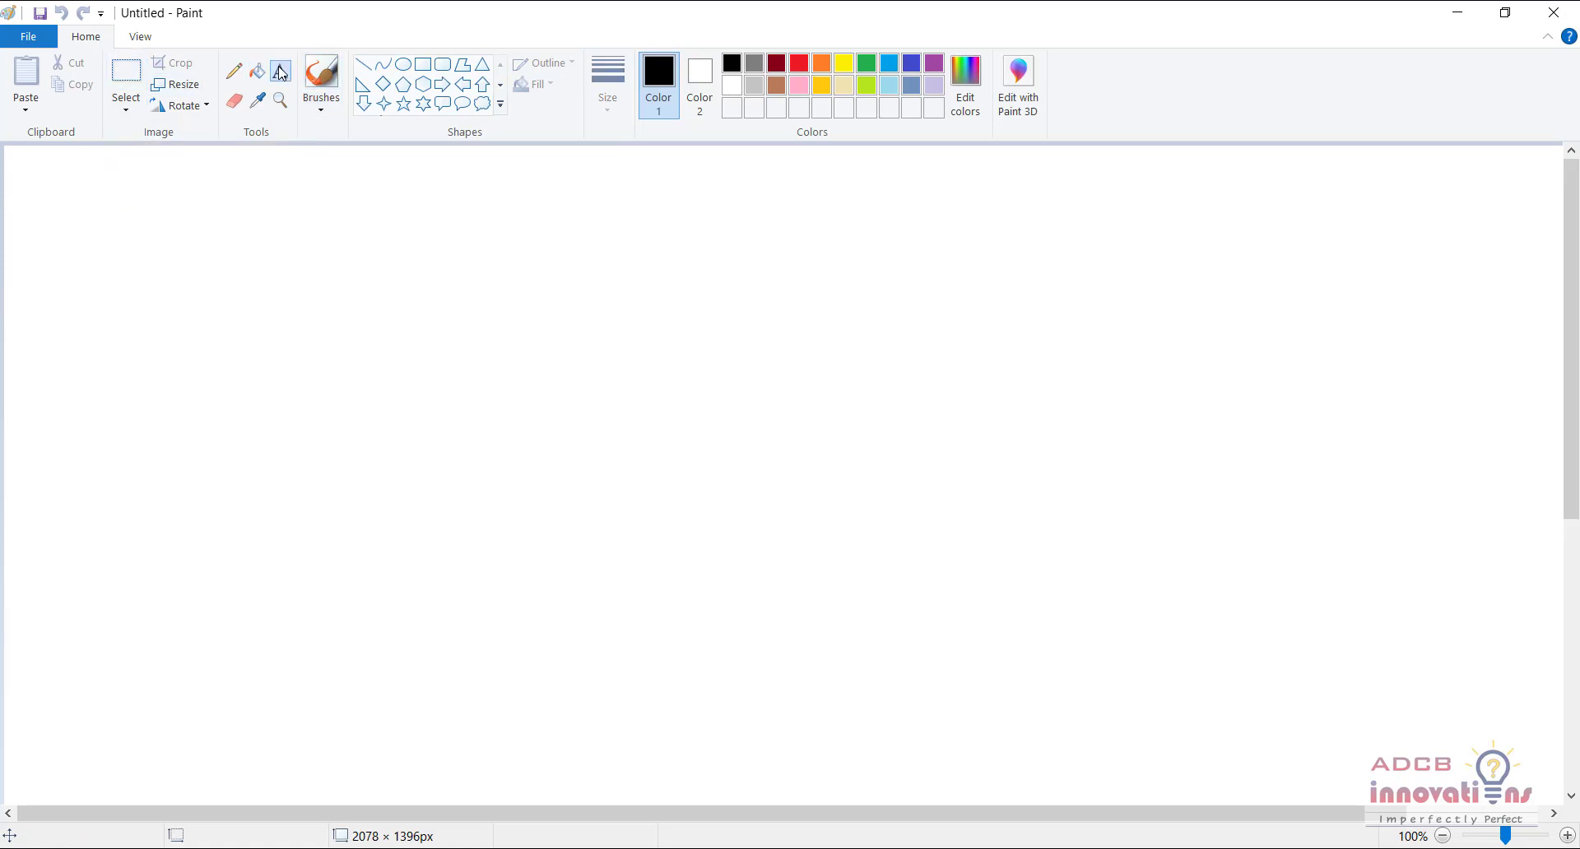
left_click(152, 202)
type("Input")
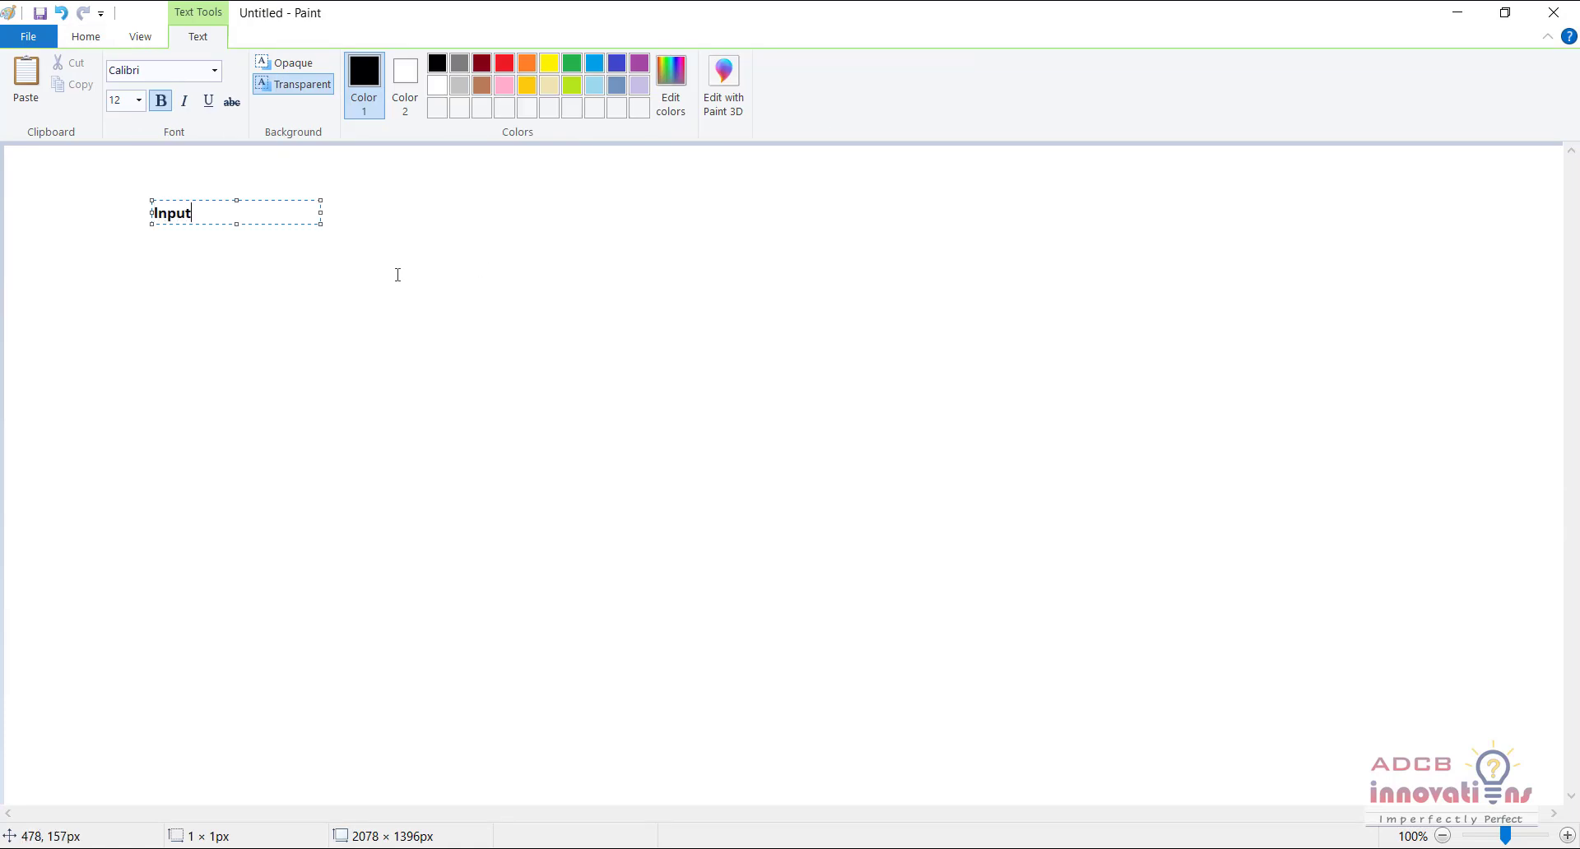
left_click(277, 231)
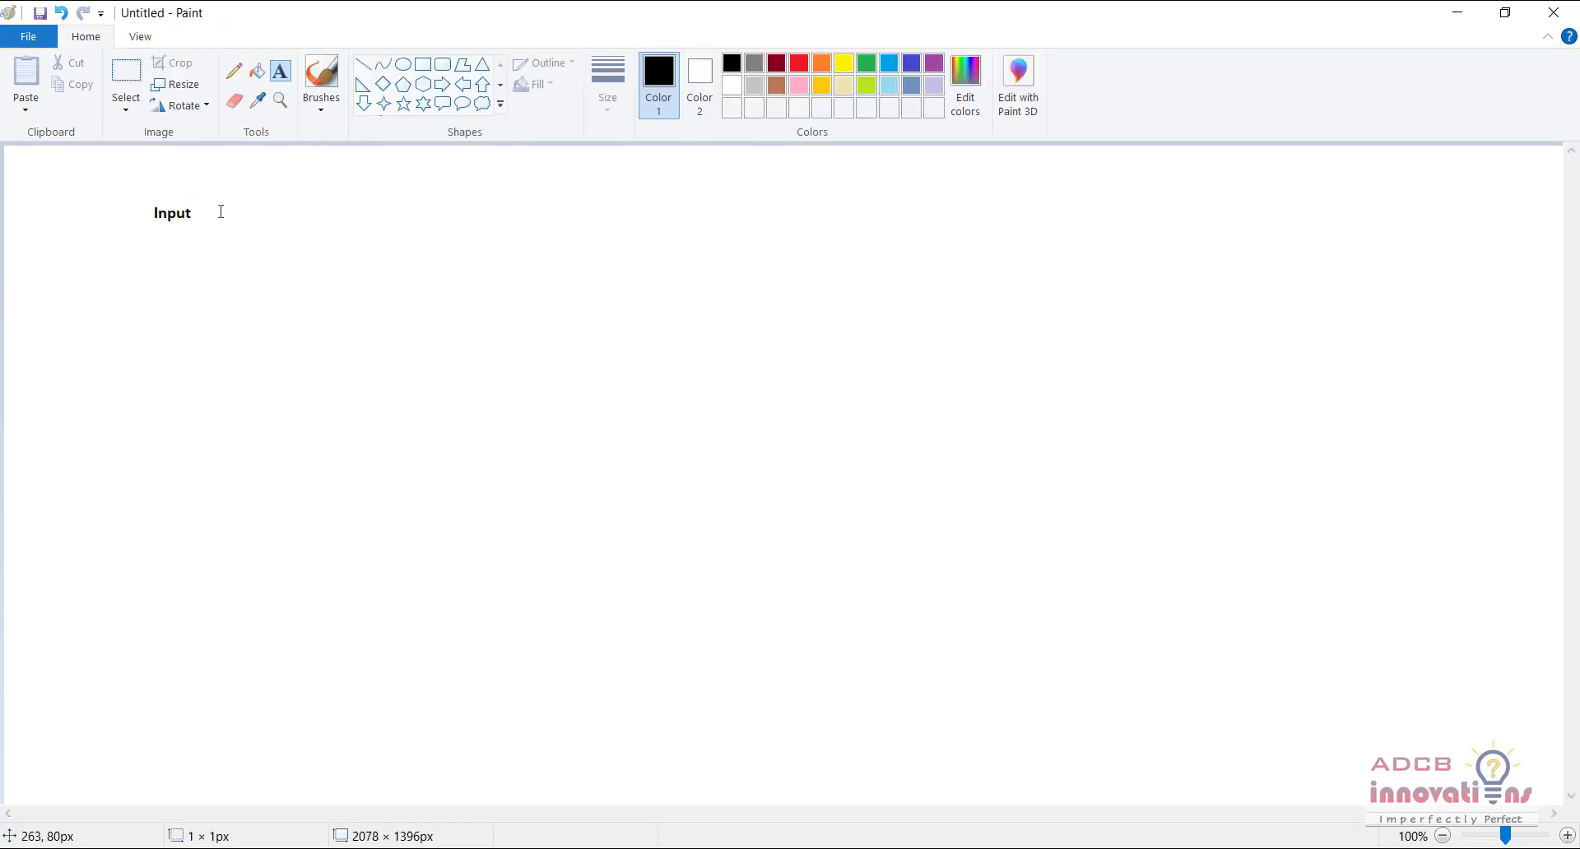
Add the column headings "S1", "S0" and "Y" in the same row, to the right of "Input"
left_click(219, 212)
type("S")
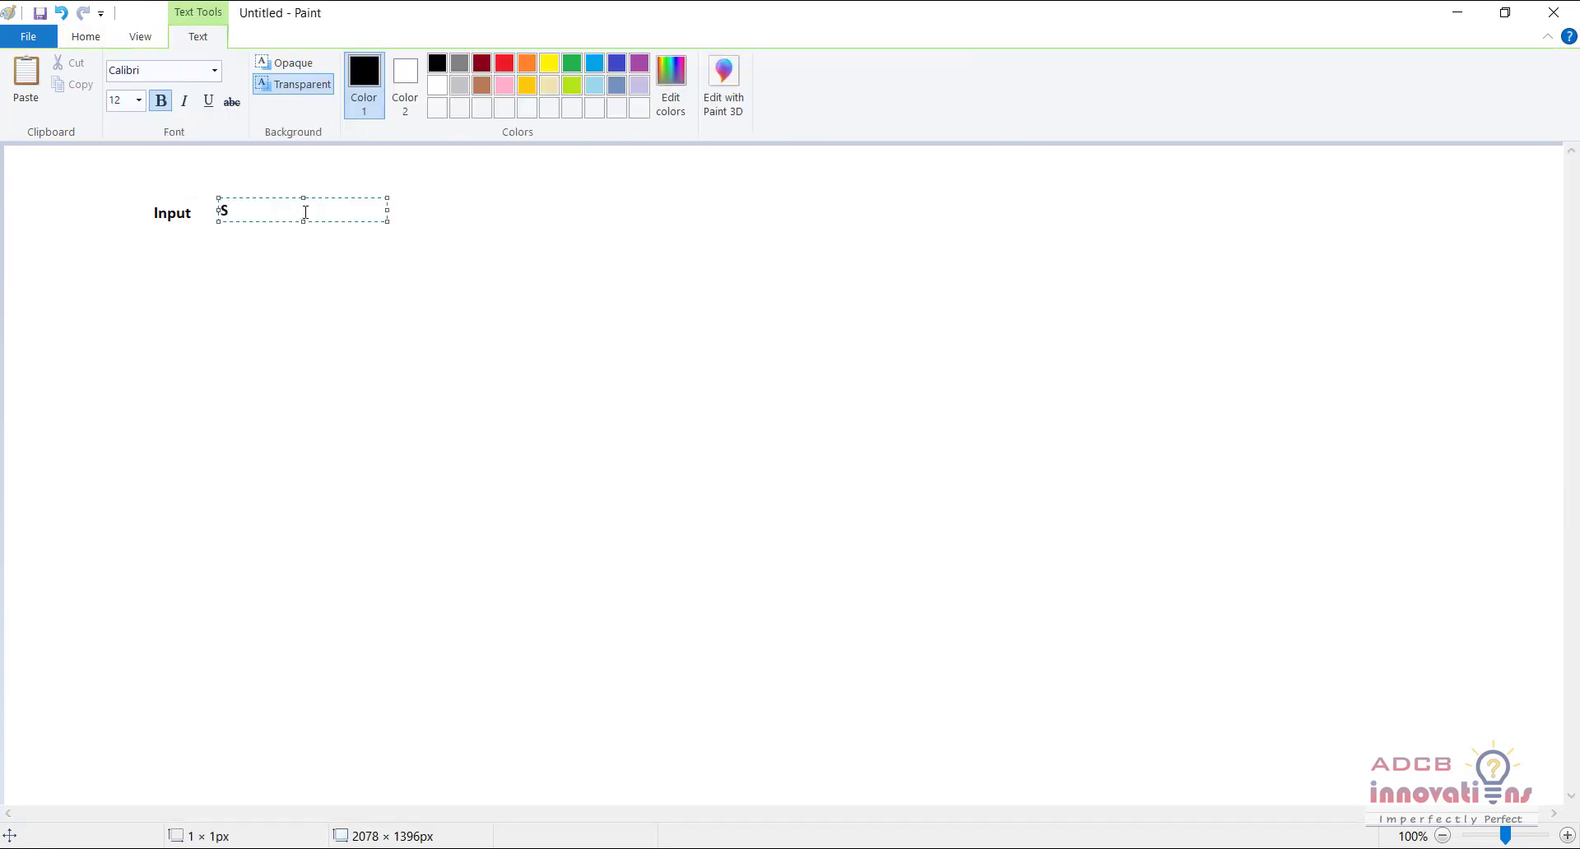
type("1")
left_click(268, 232)
left_click(258, 211)
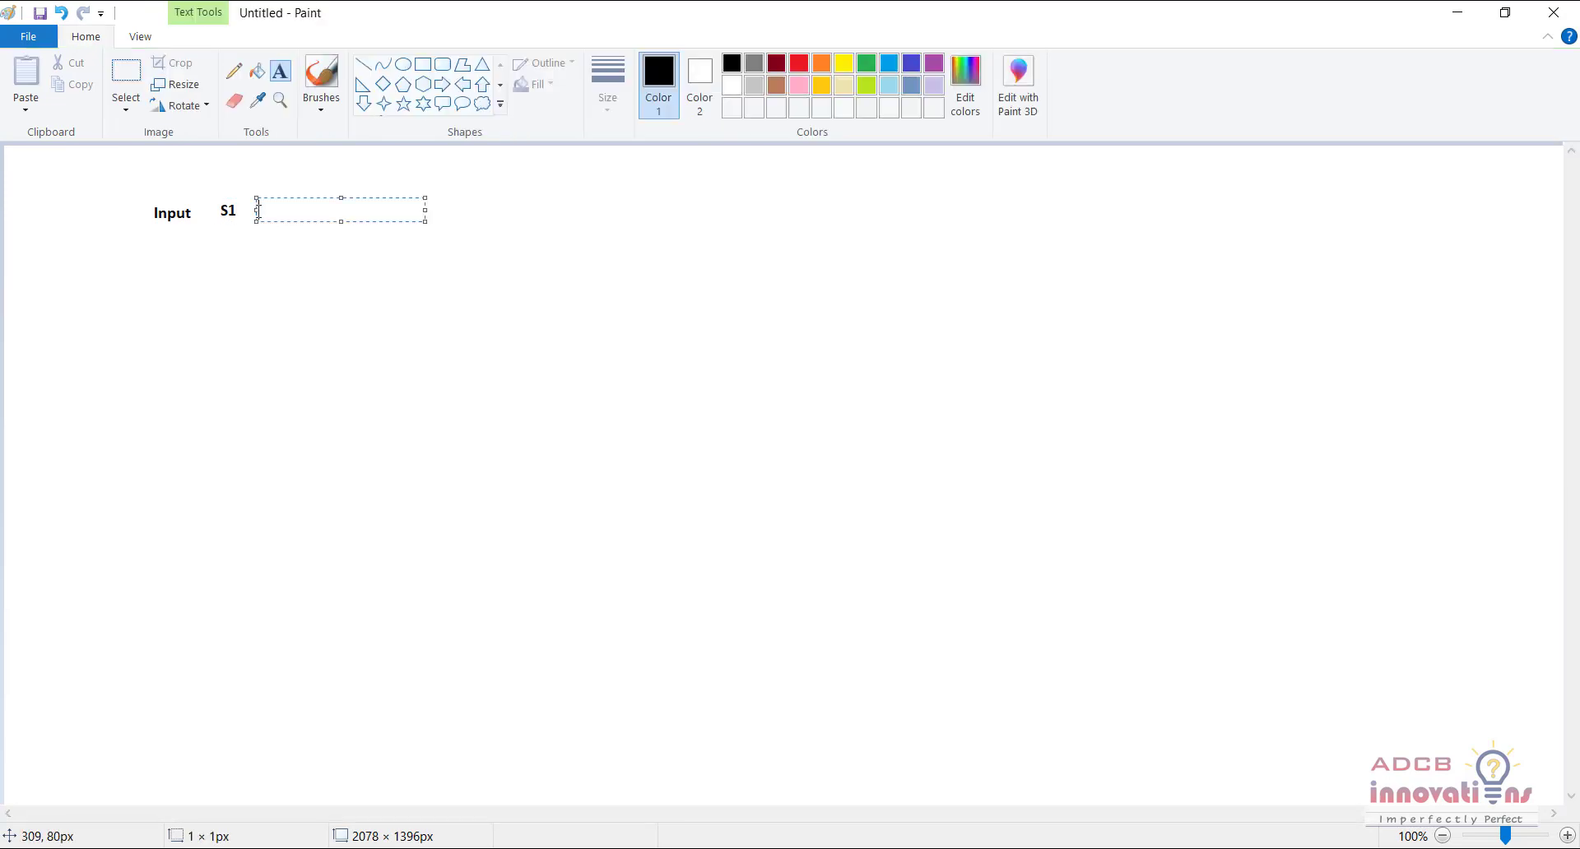
type("S0")
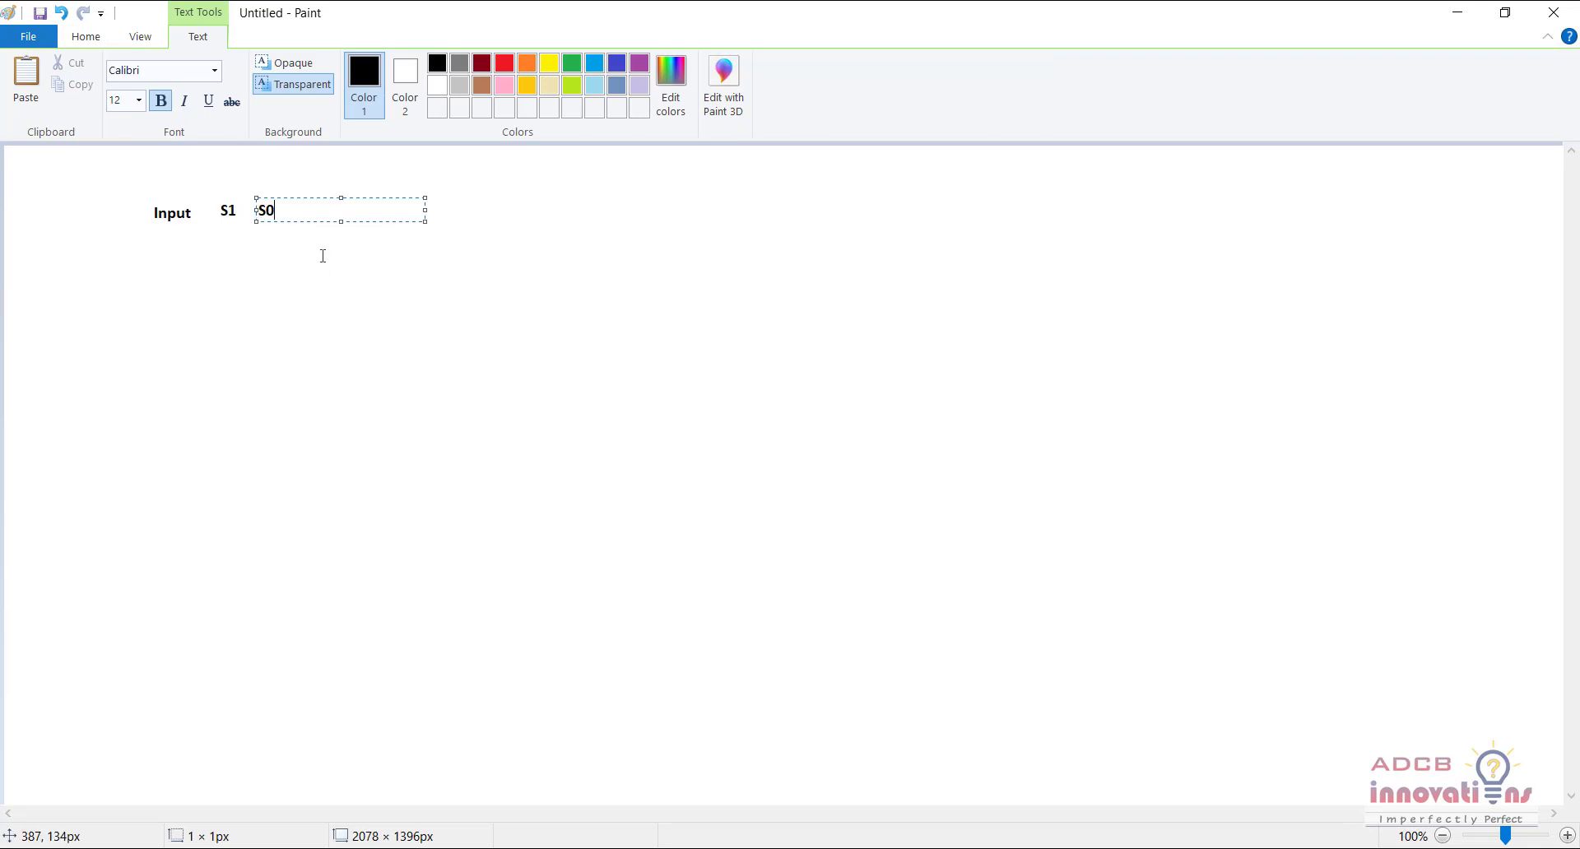
left_click(323, 256)
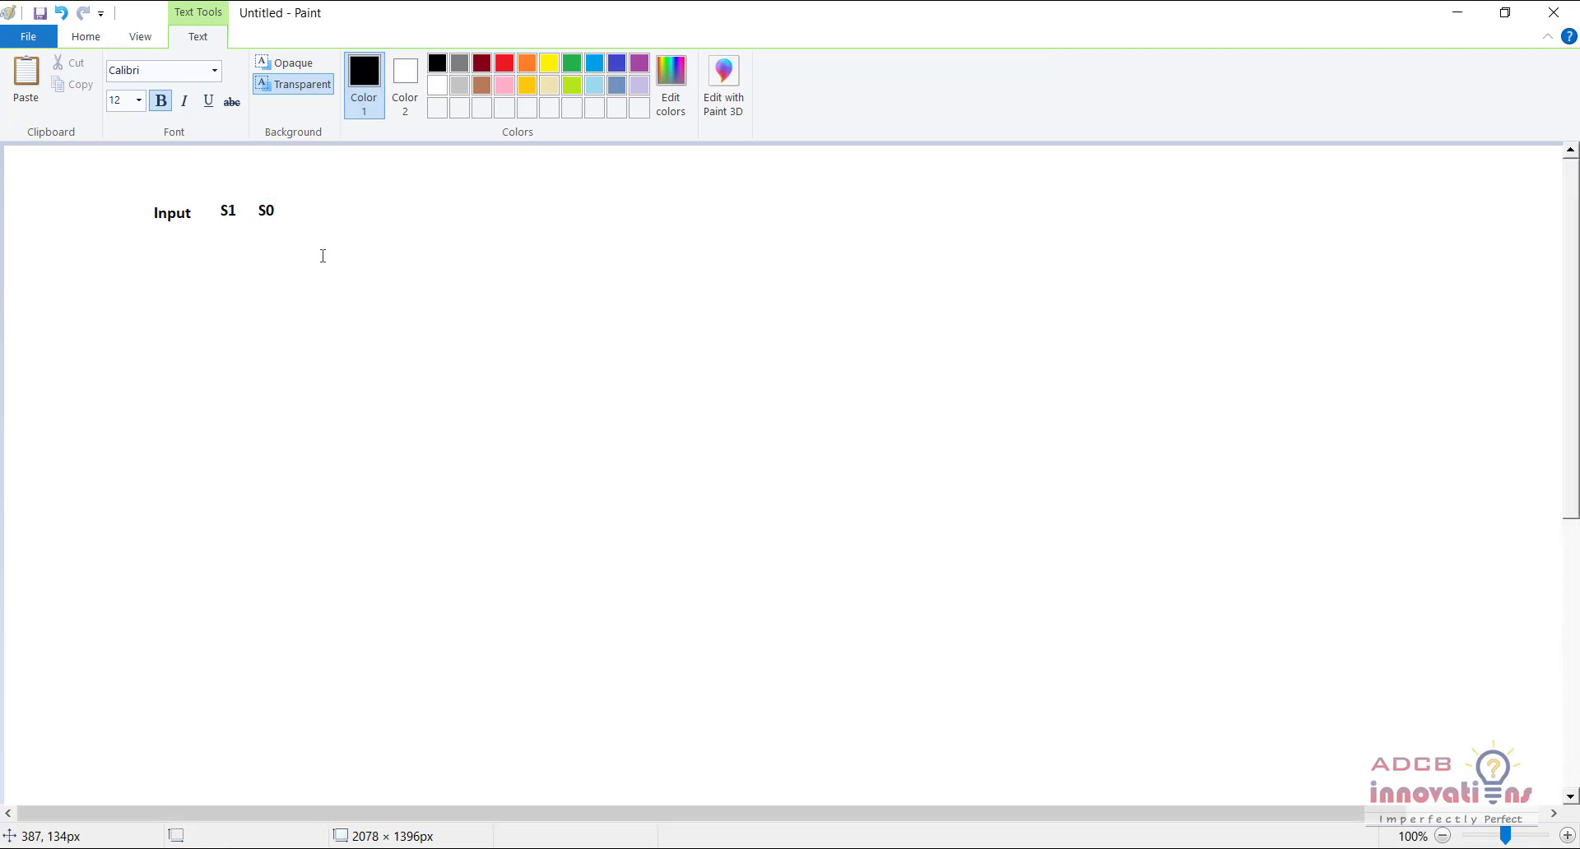
left_click(305, 213)
type("Y")
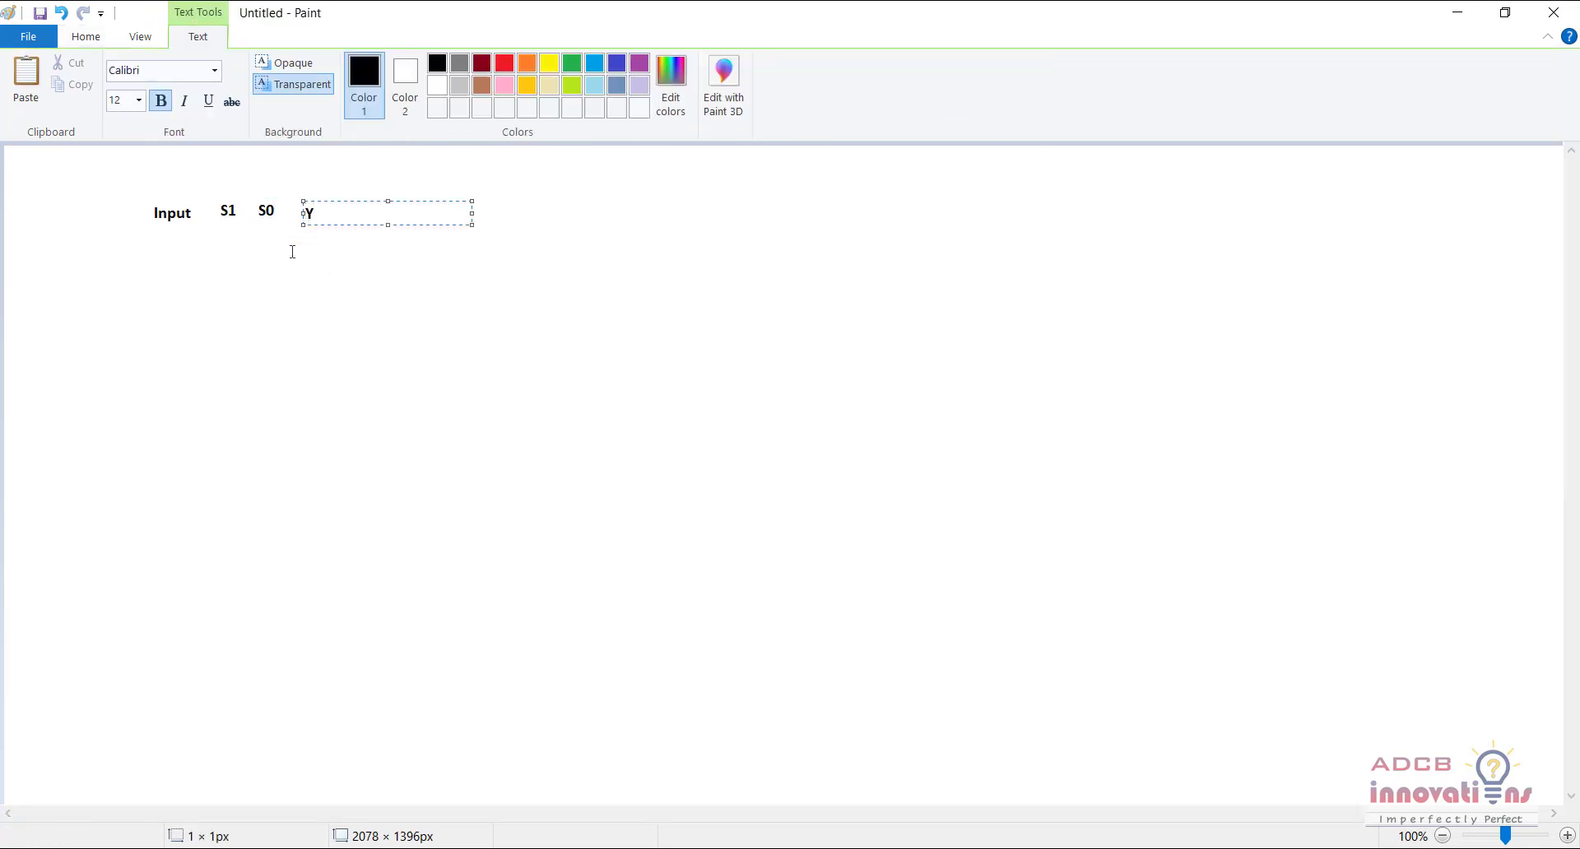
left_click(160, 240)
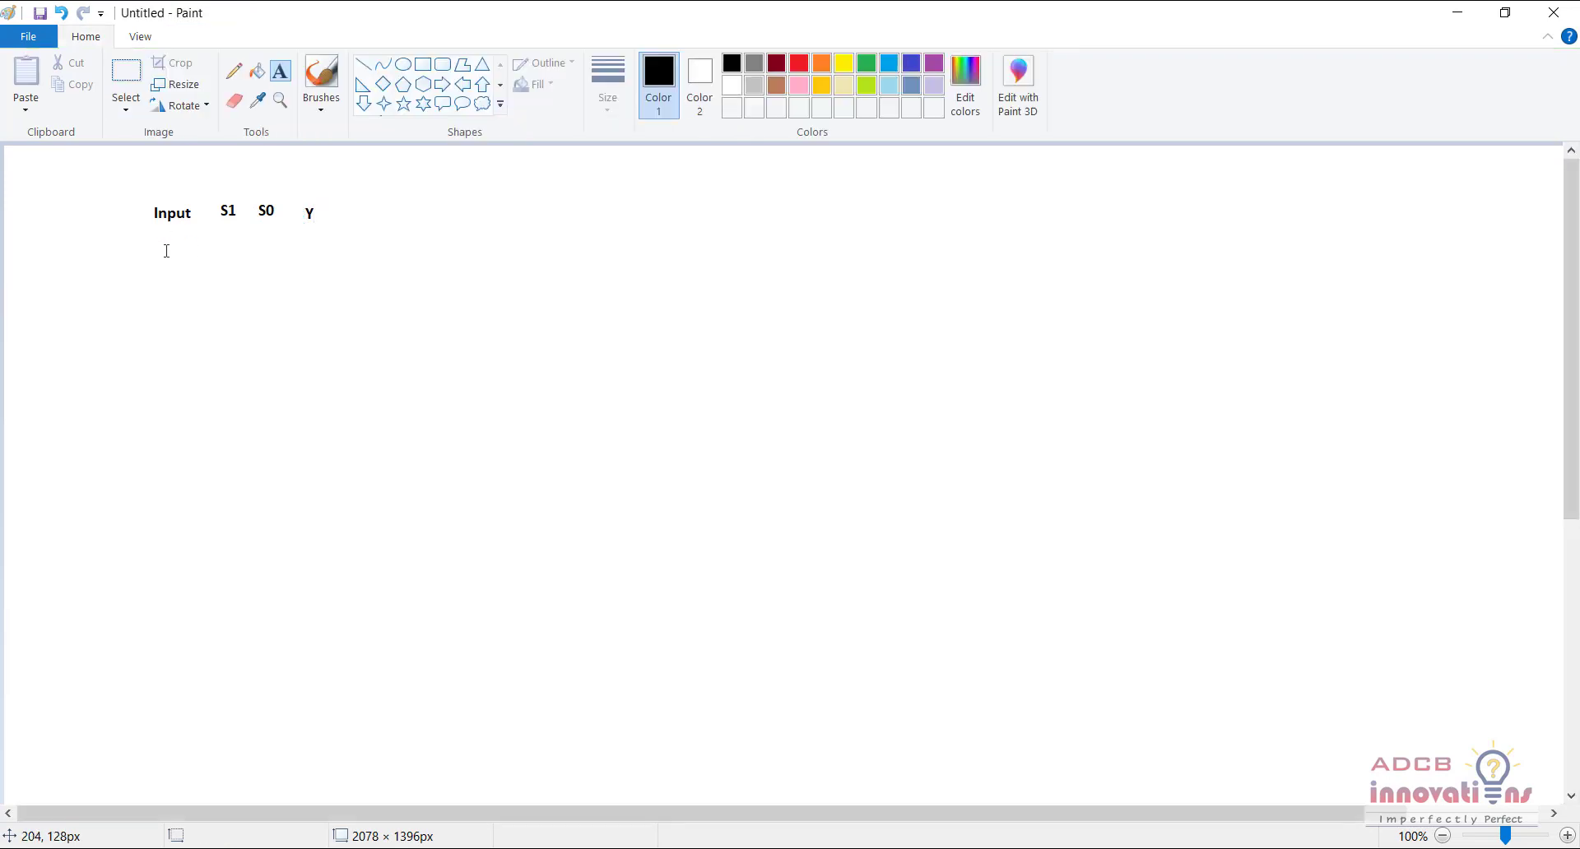
Add a text block below the "Input" heading listing I0, I1, I2 and I3 on separate lines
left_click(166, 239)
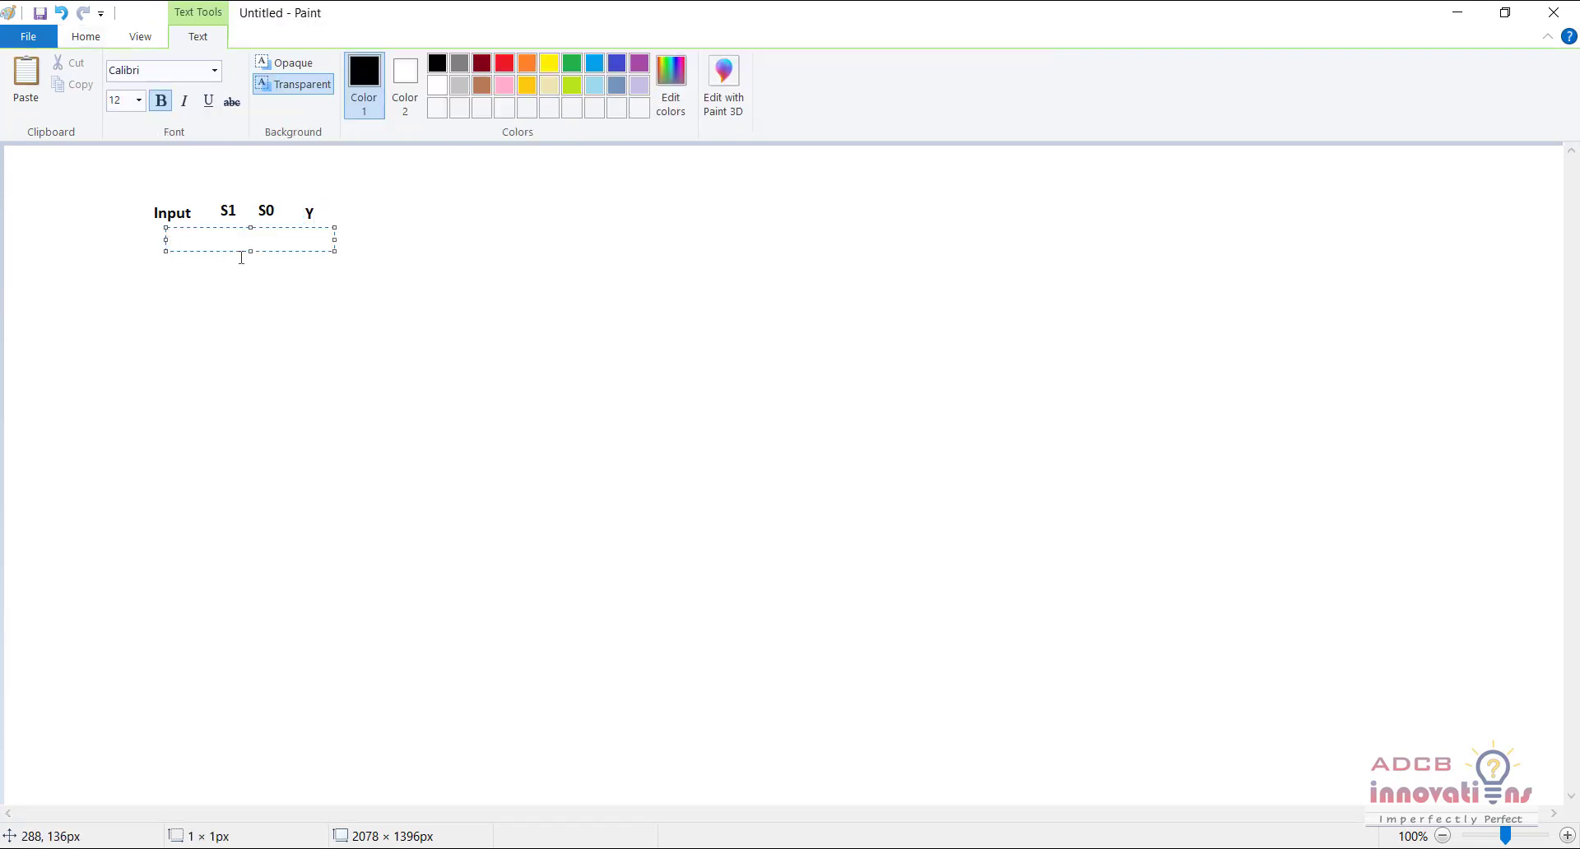
type("I0")
key("Return")
type("I1")
key("Return")
type("I2")
key("Return")
type("I3")
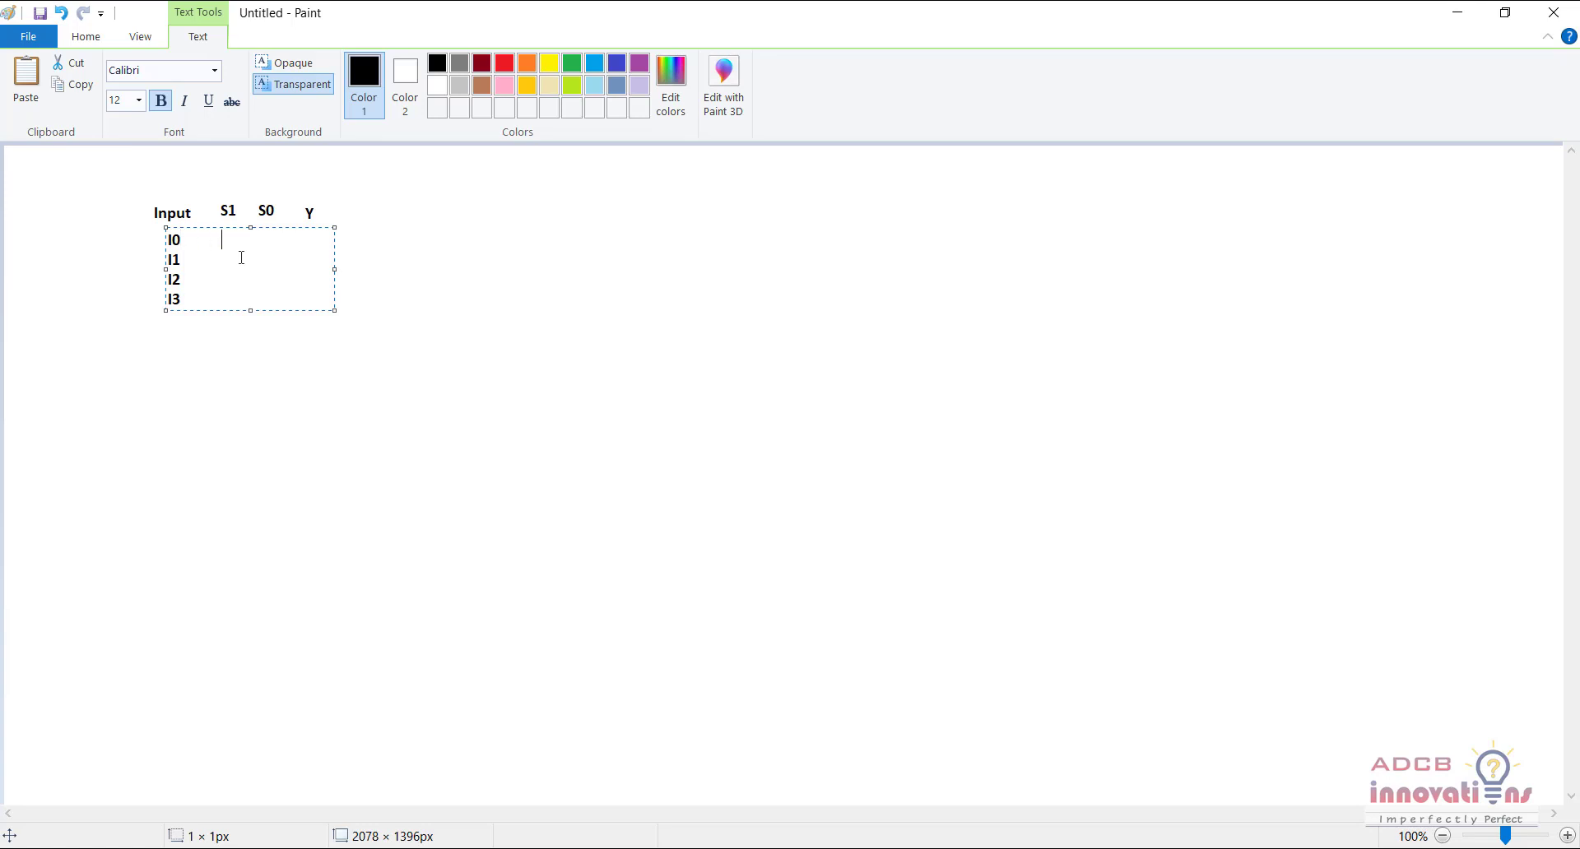
Fill in the S1 column with 0 for I0 and I1 and 1 for I2 and I3
type("0")
key("Return")
key("BackSpace")
type("0 I1")
key("Down")
type("1")
left_click_drag(1506, 836, 1512, 837)
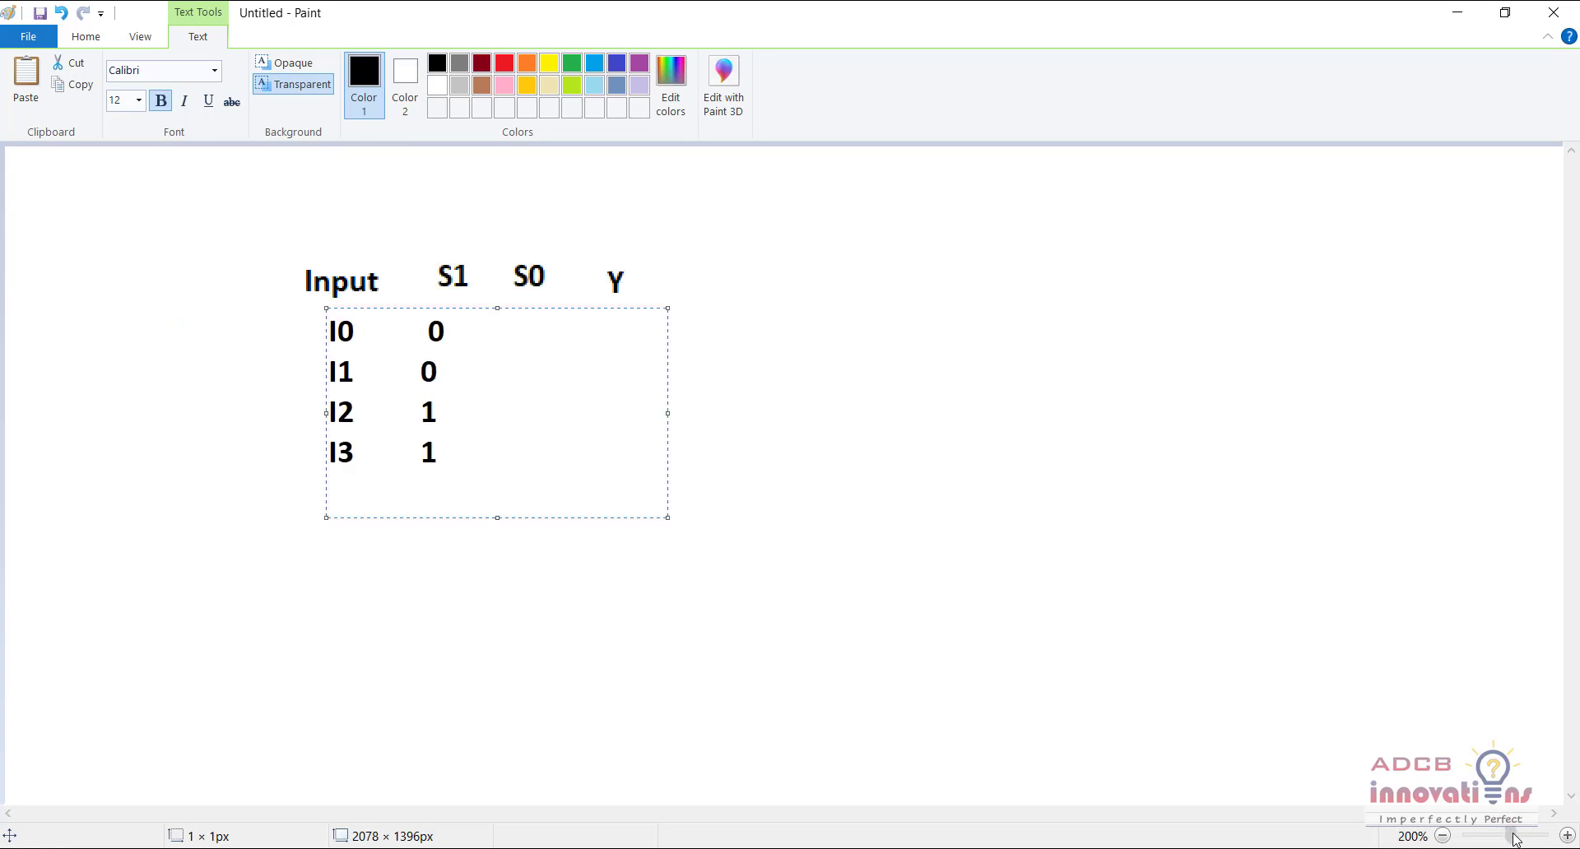
Fill in the S0 column with 0, 1, 0 and 1 for rows I0 to I3
left_click(507, 318)
type("0")
key("Down")
type("1")
key("Down")
type("0")
key("Down")
type("1")
Fill in the Y column with I0, I1, I2 and I3 and finish the table's text block
key("Up")
key("Up")
key("Up")
type("0      0      I0 I1")
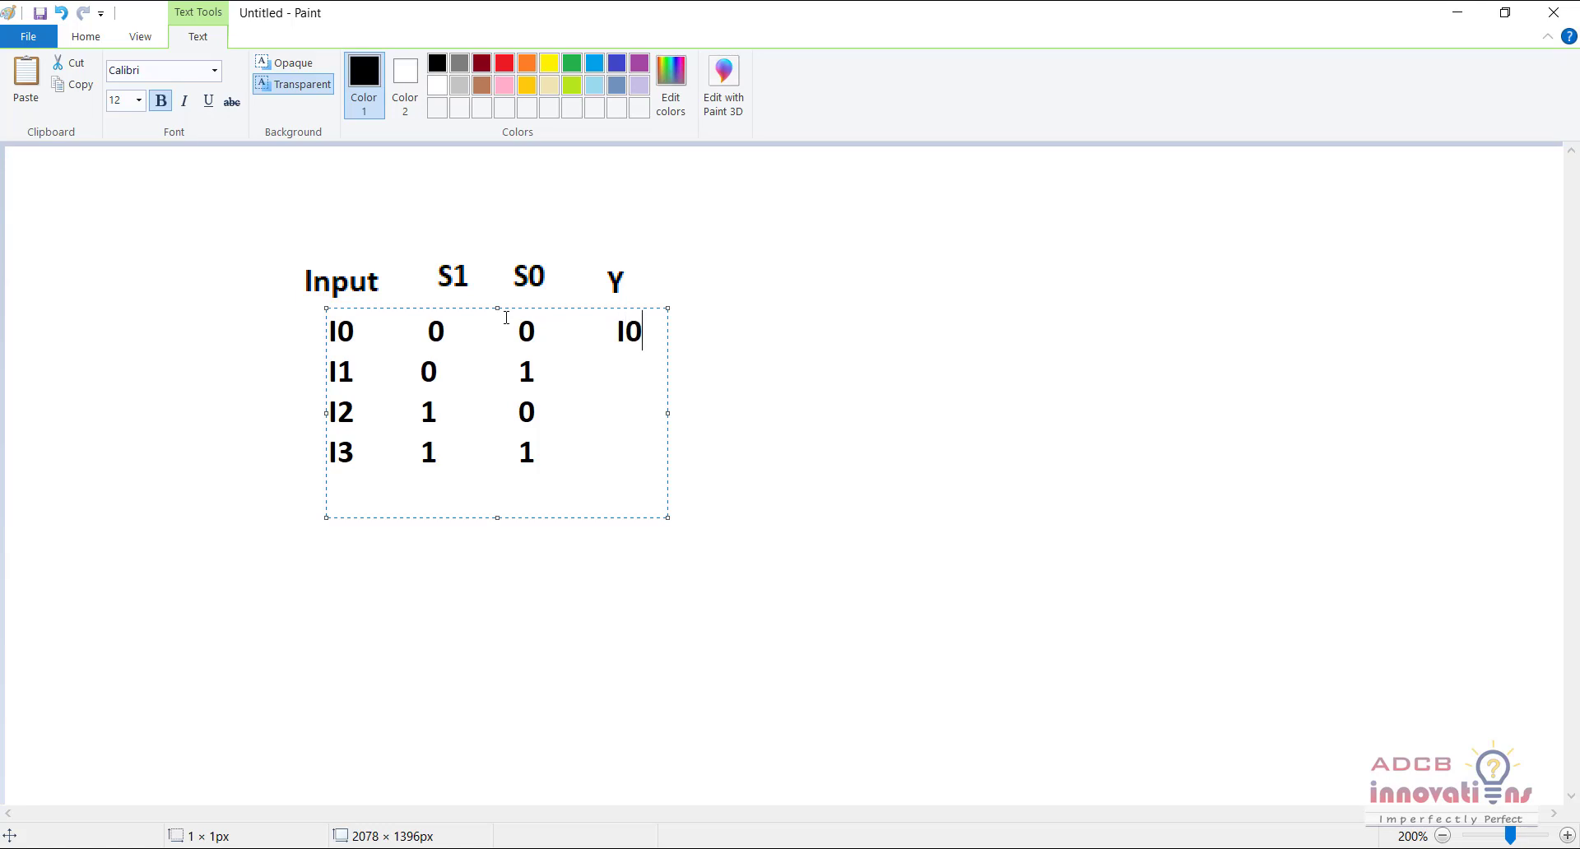
type("      0      1      I1")
key("Down")
type("Y")
key("BackSpace")
type("I")
type("I3")
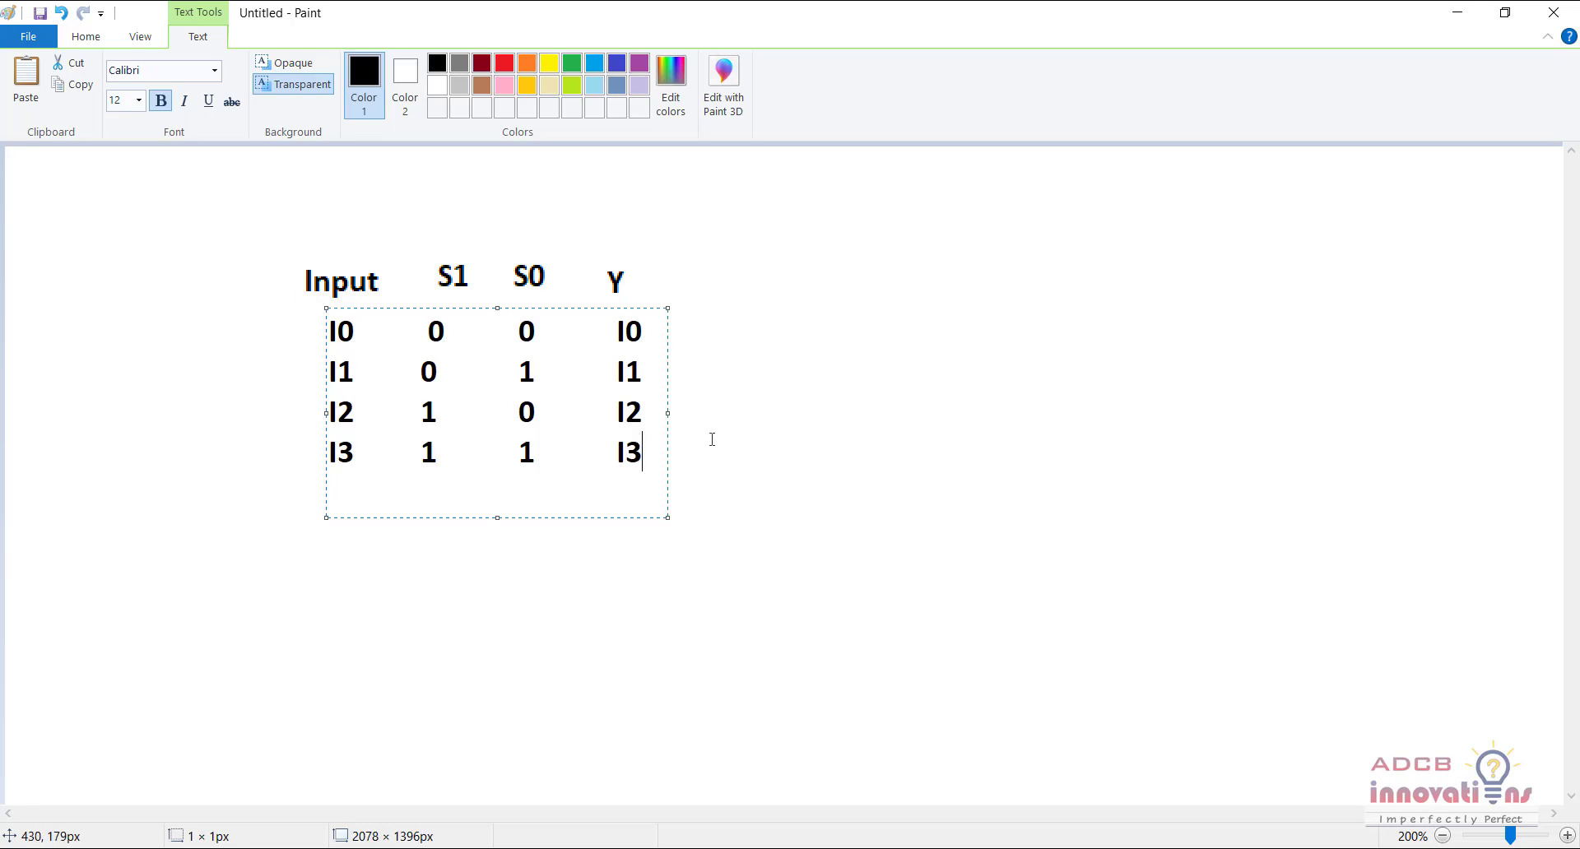
left_click(765, 278)
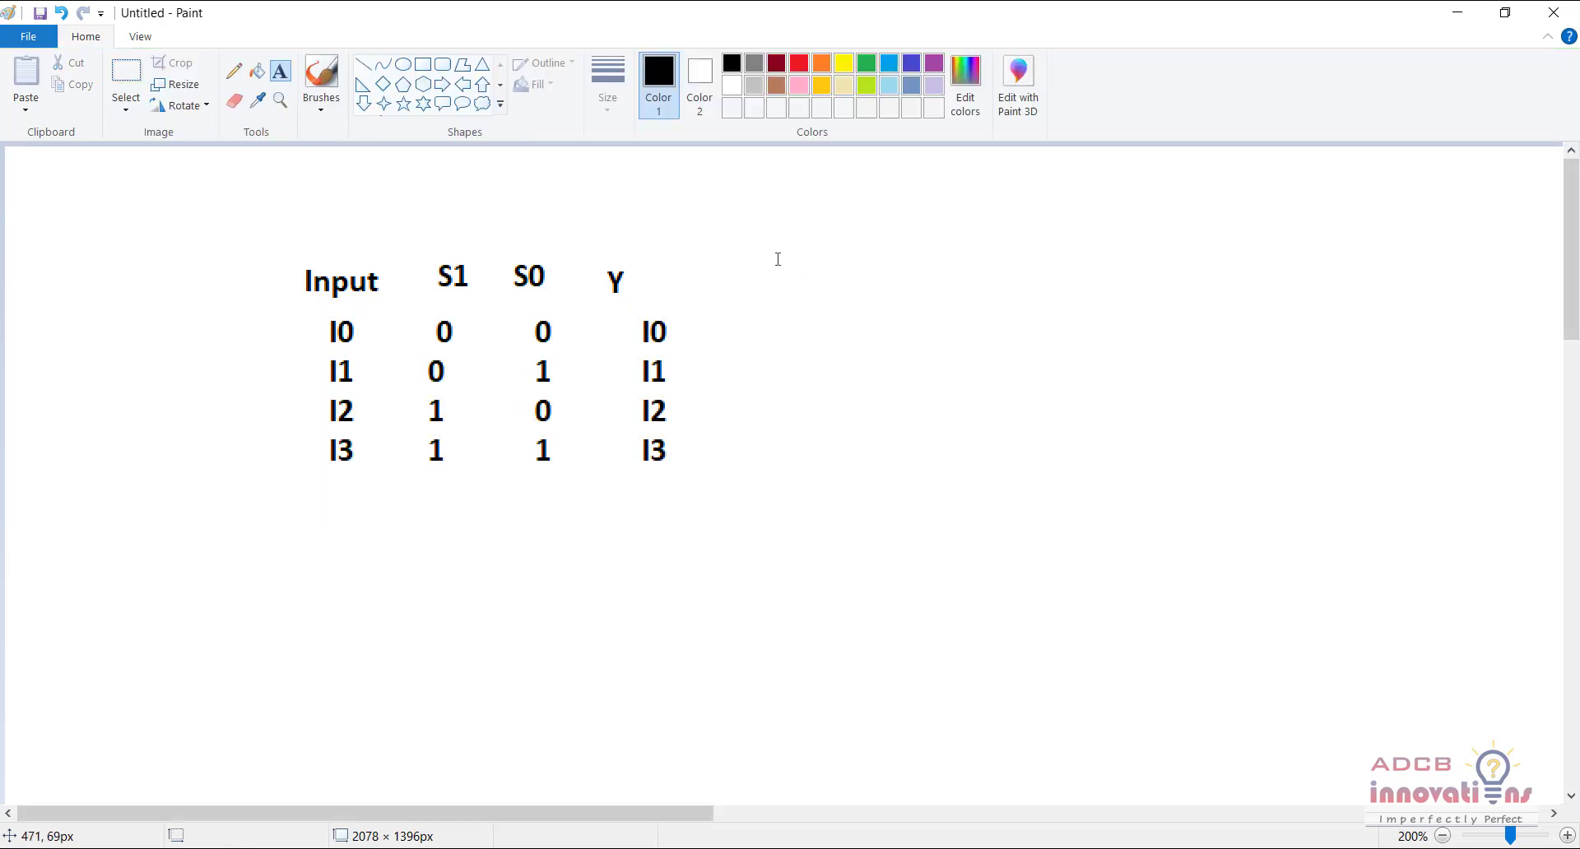
Begin a new text block beside the truth table with the expression "Y=S1.S0.I3+"
left_click(777, 260)
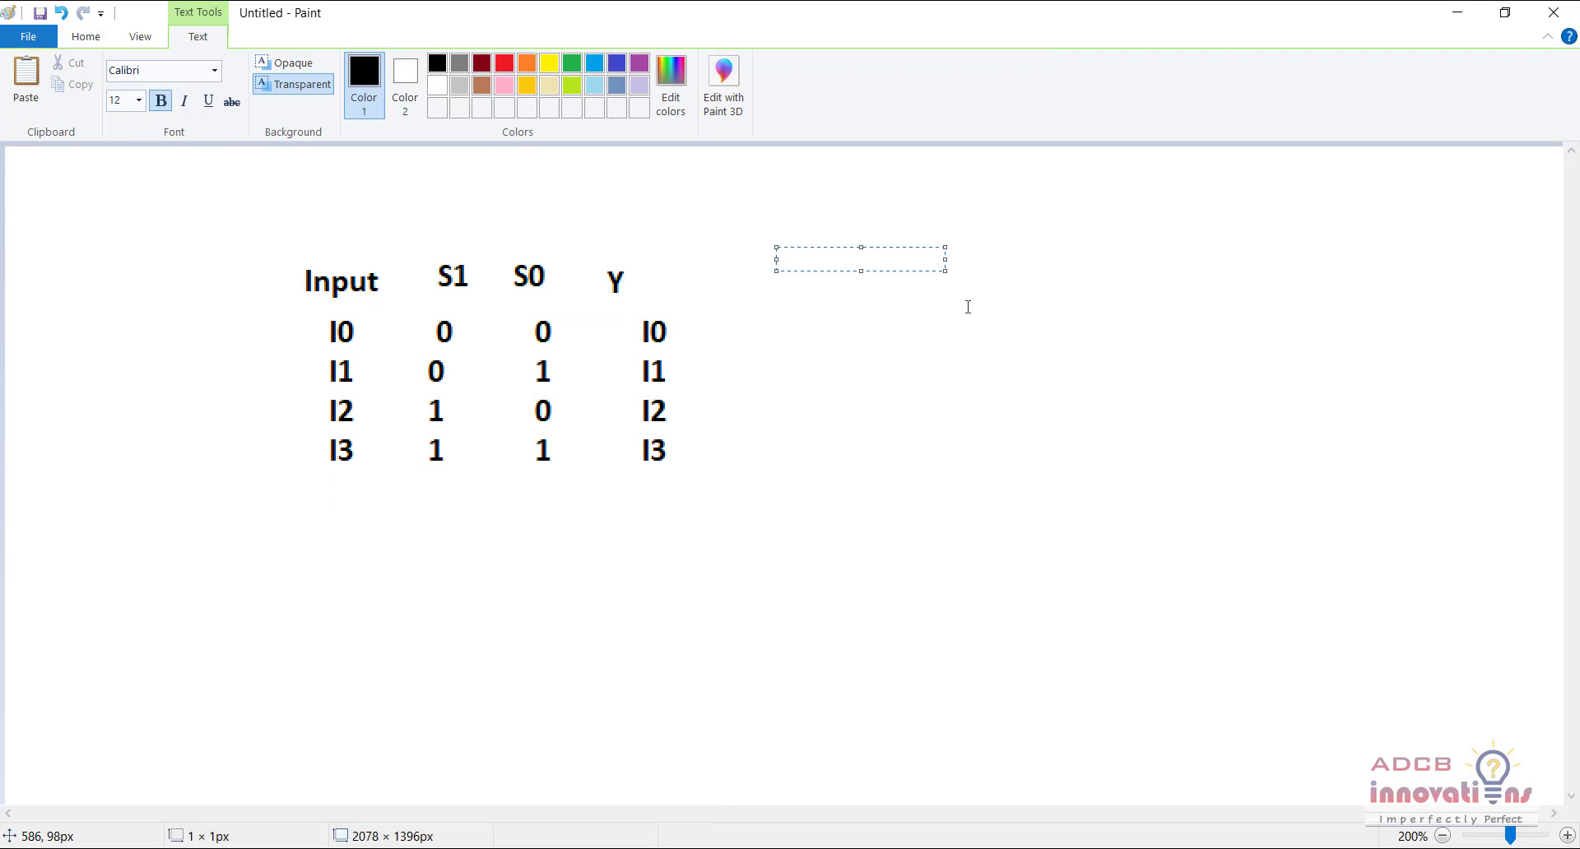
type("Y=S")
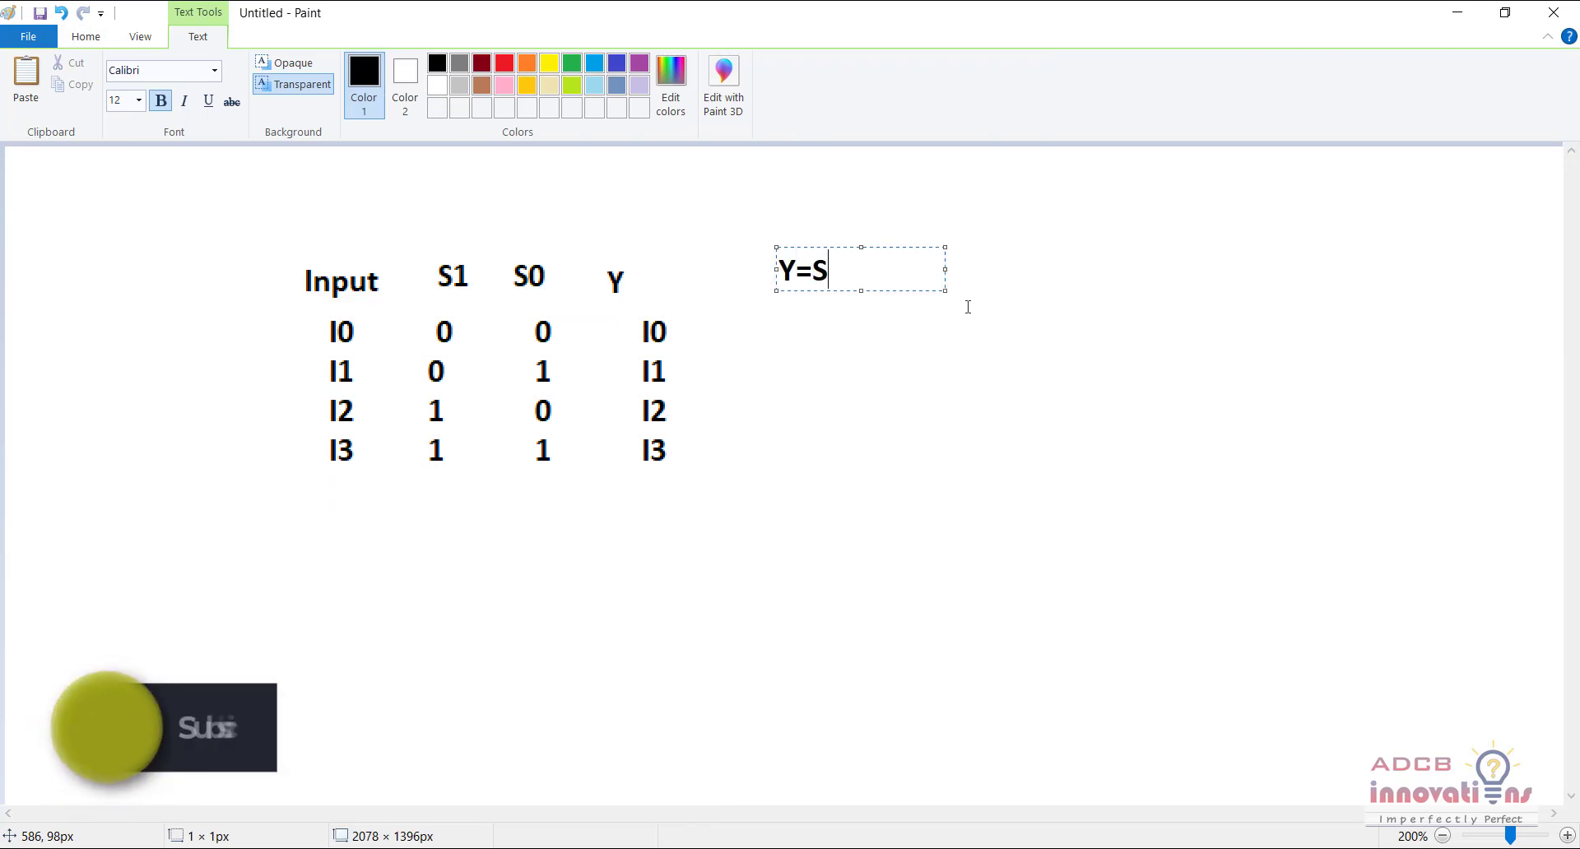
type("1")
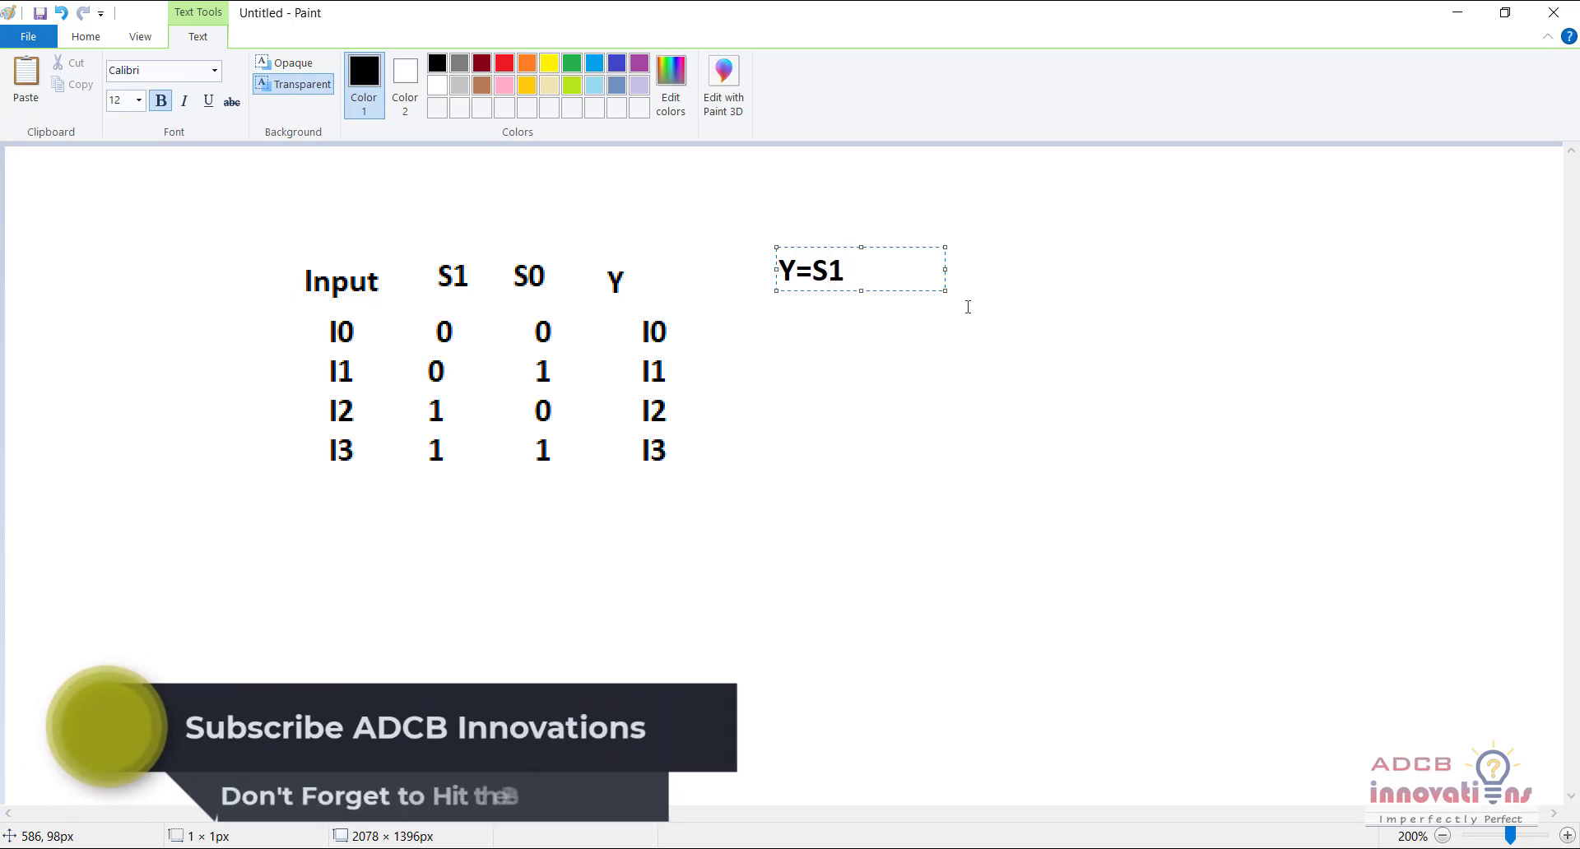
type(".S0.")
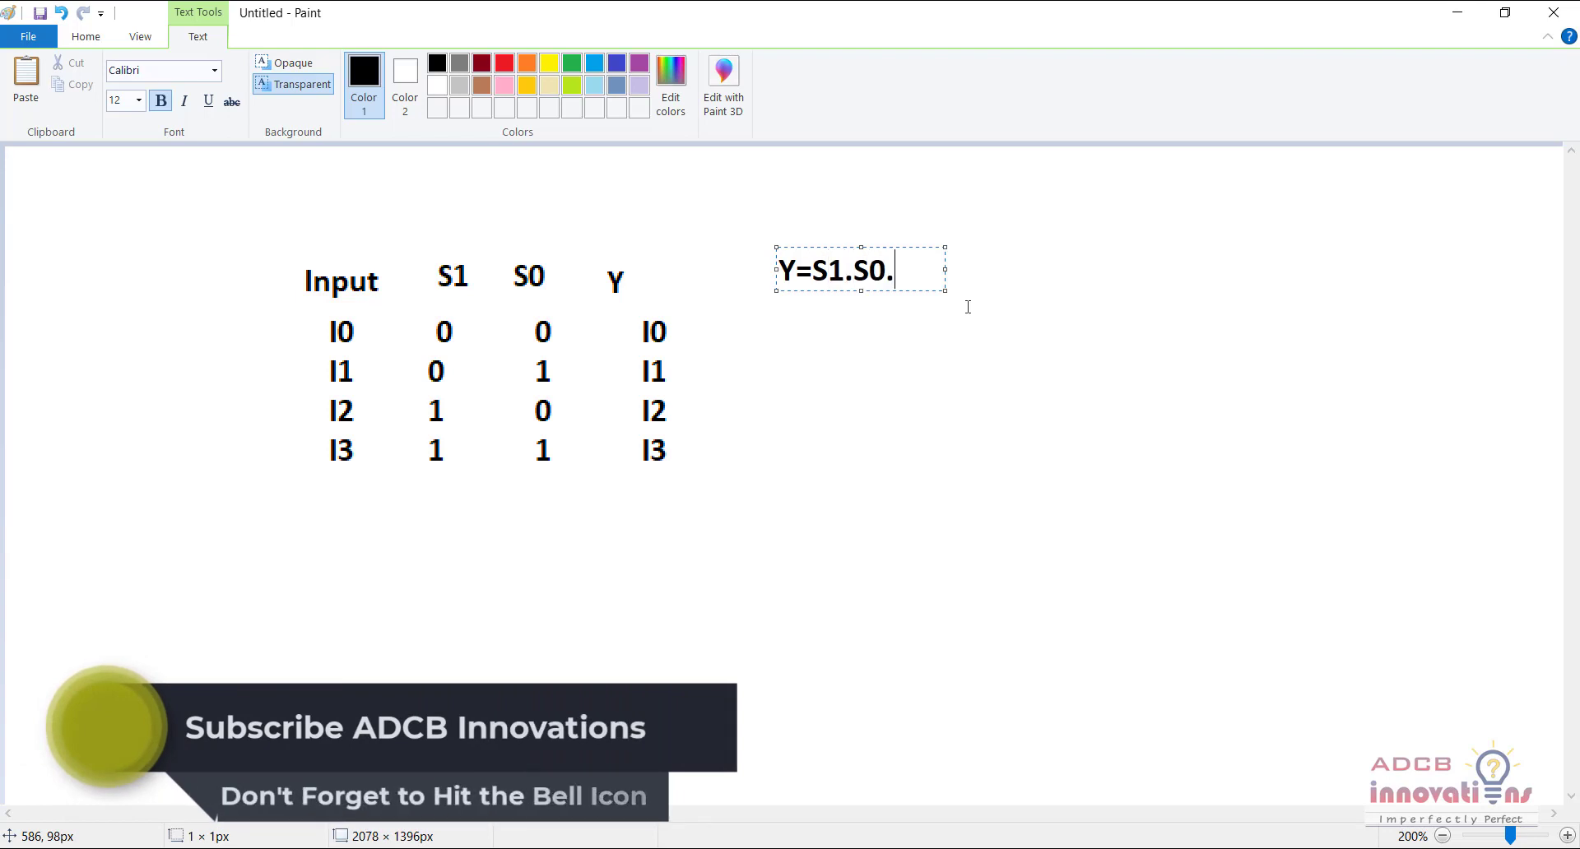
type("I3")
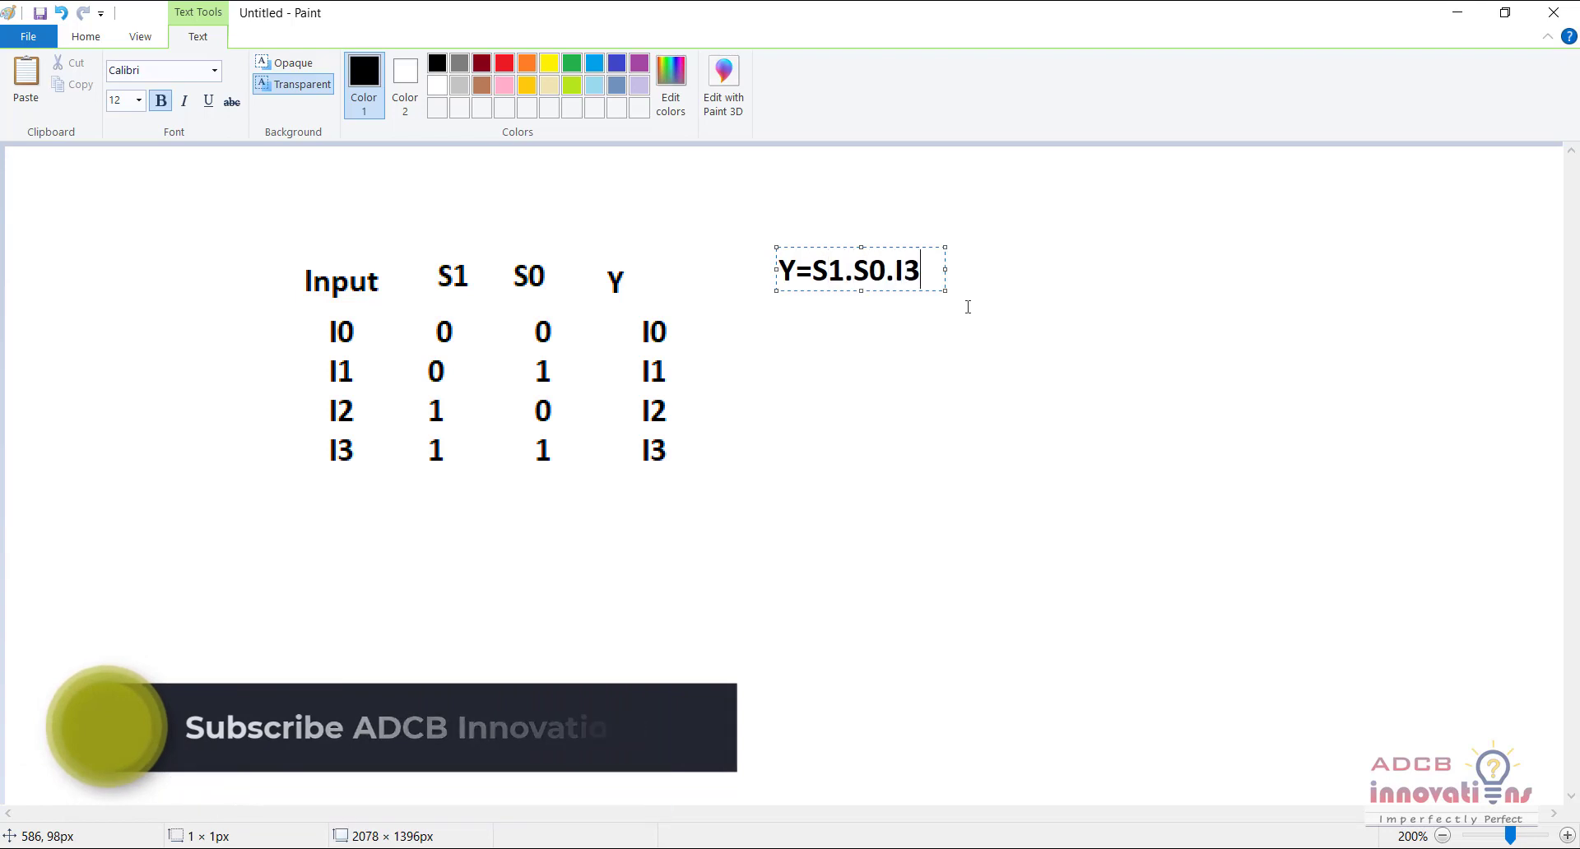
type("+")
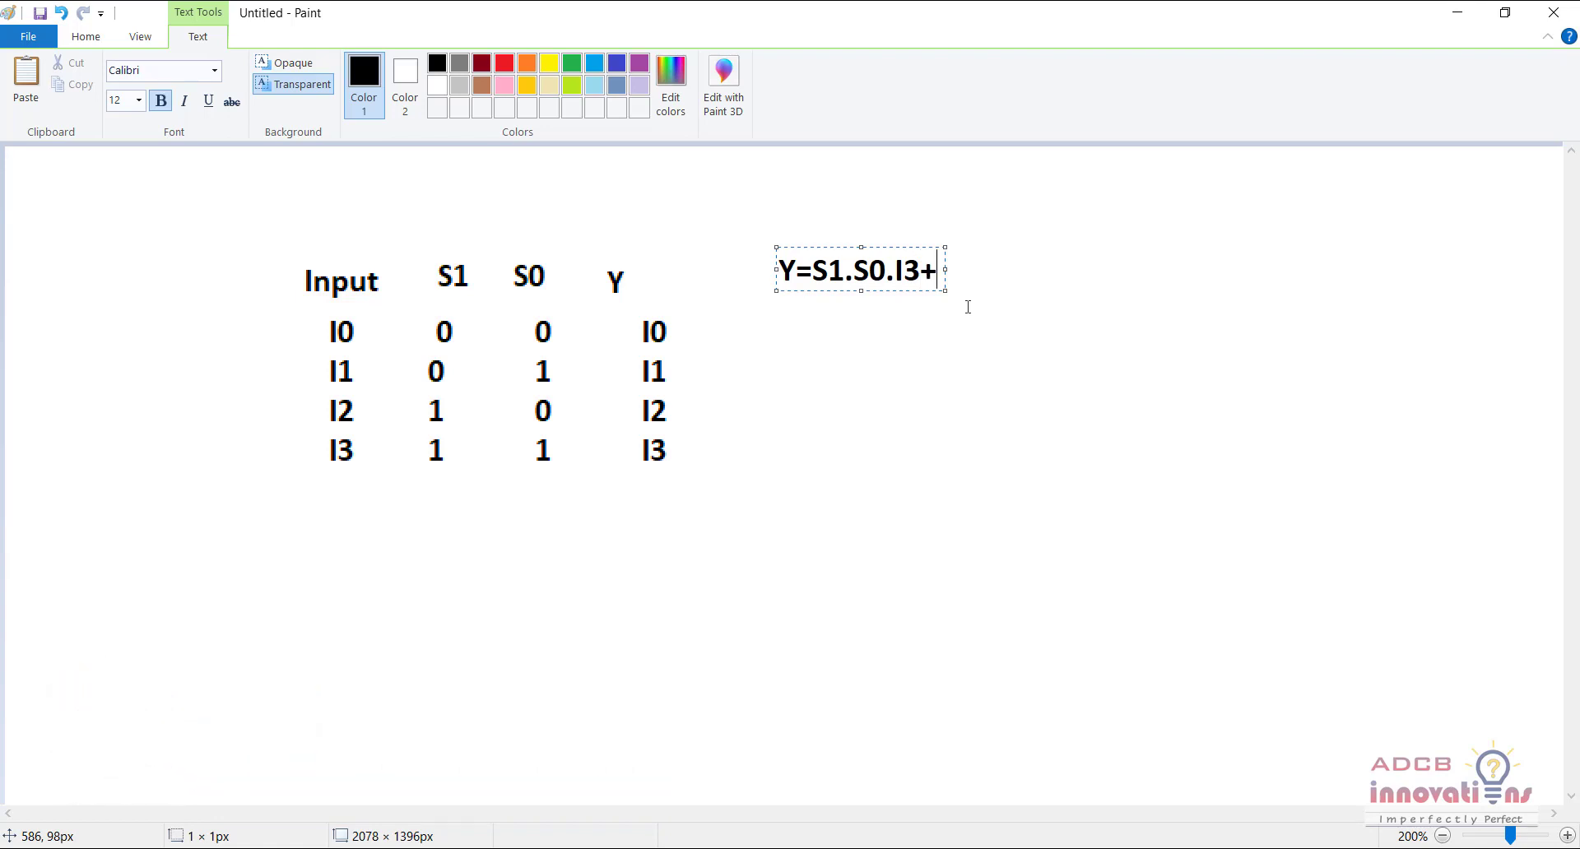
Append the term "S1.S0'.I2 +" to the Y expression and widen its text box so it fits on one line
type("S1.I")
key("BackSpace")
type("S1.S0'")
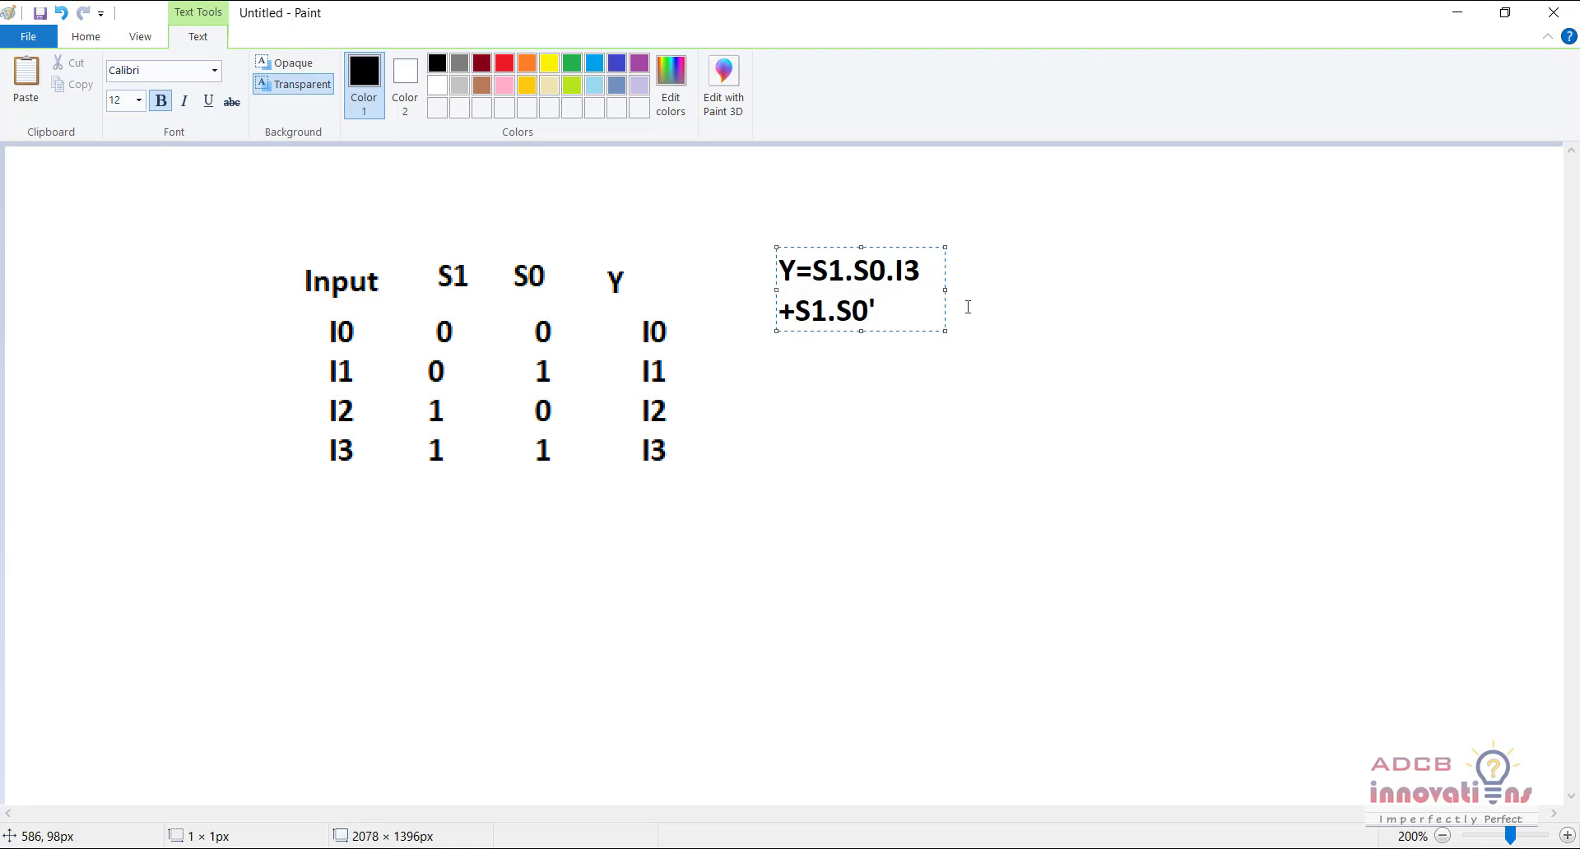
type(".")
left_click_drag(945, 290, 1366, 280)
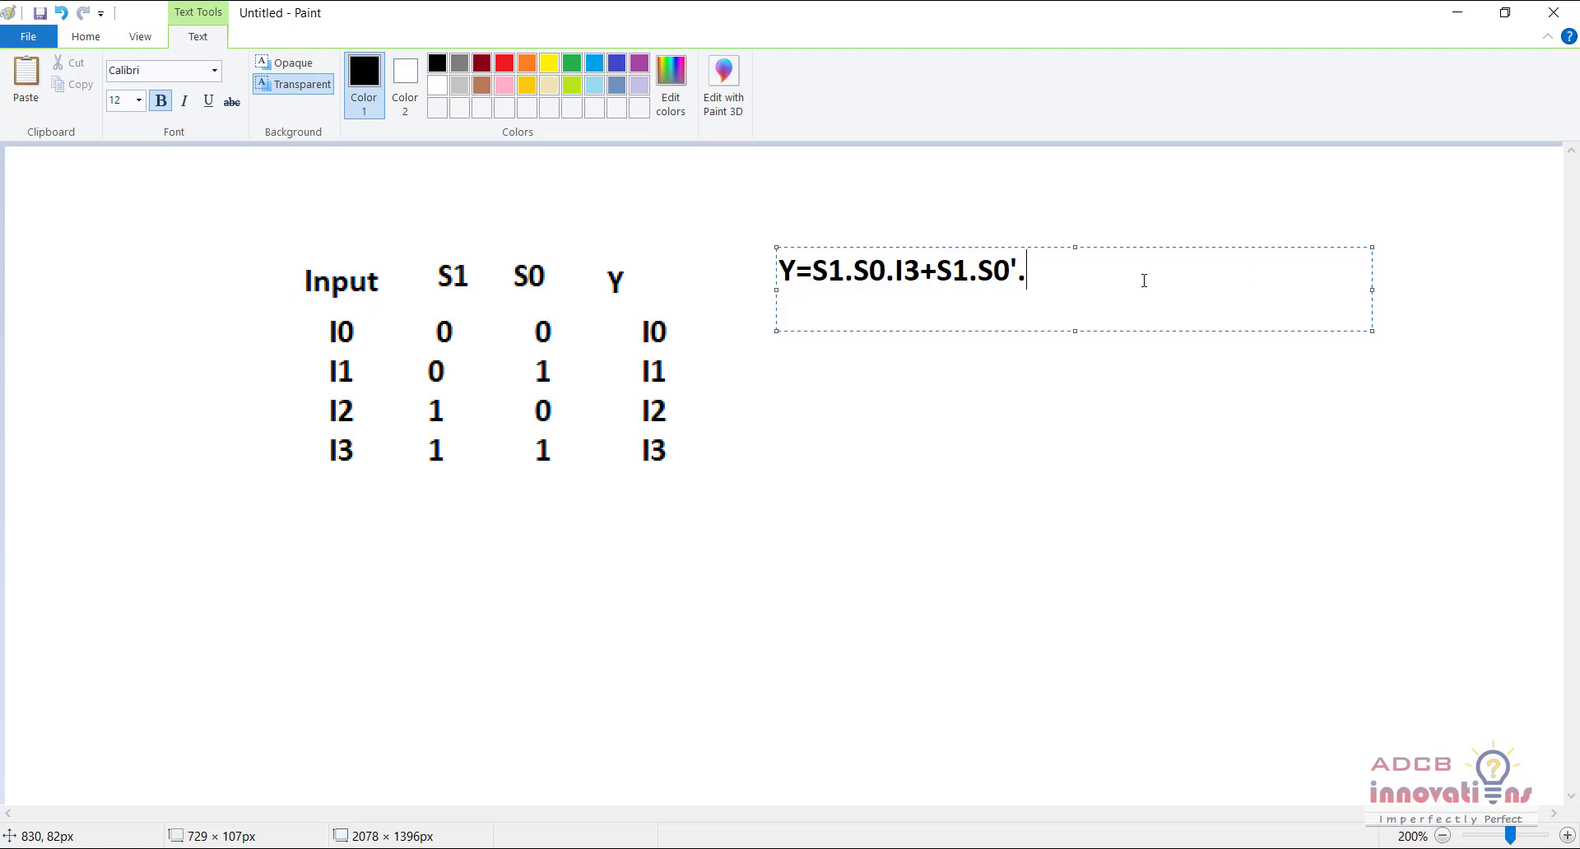
type("I2 +")
Insert spaces around the plus sign between S1.S0.I3 and S1.S0'.I2
key("Left")
key("Left")
key("Left")
key("Left")
key("Left")
key("Left")
key("Left")
key("Left")
key("Left")
key("Left")
key("Left")
key("Left")
key("Right")
key("Right")
key("Right")
key("Right")
key("Right")
key("Right")
key("Right")
key("Right")
key("Right")
key("Right")
key("Right")
key("Right")
key("Right")
key("Right")
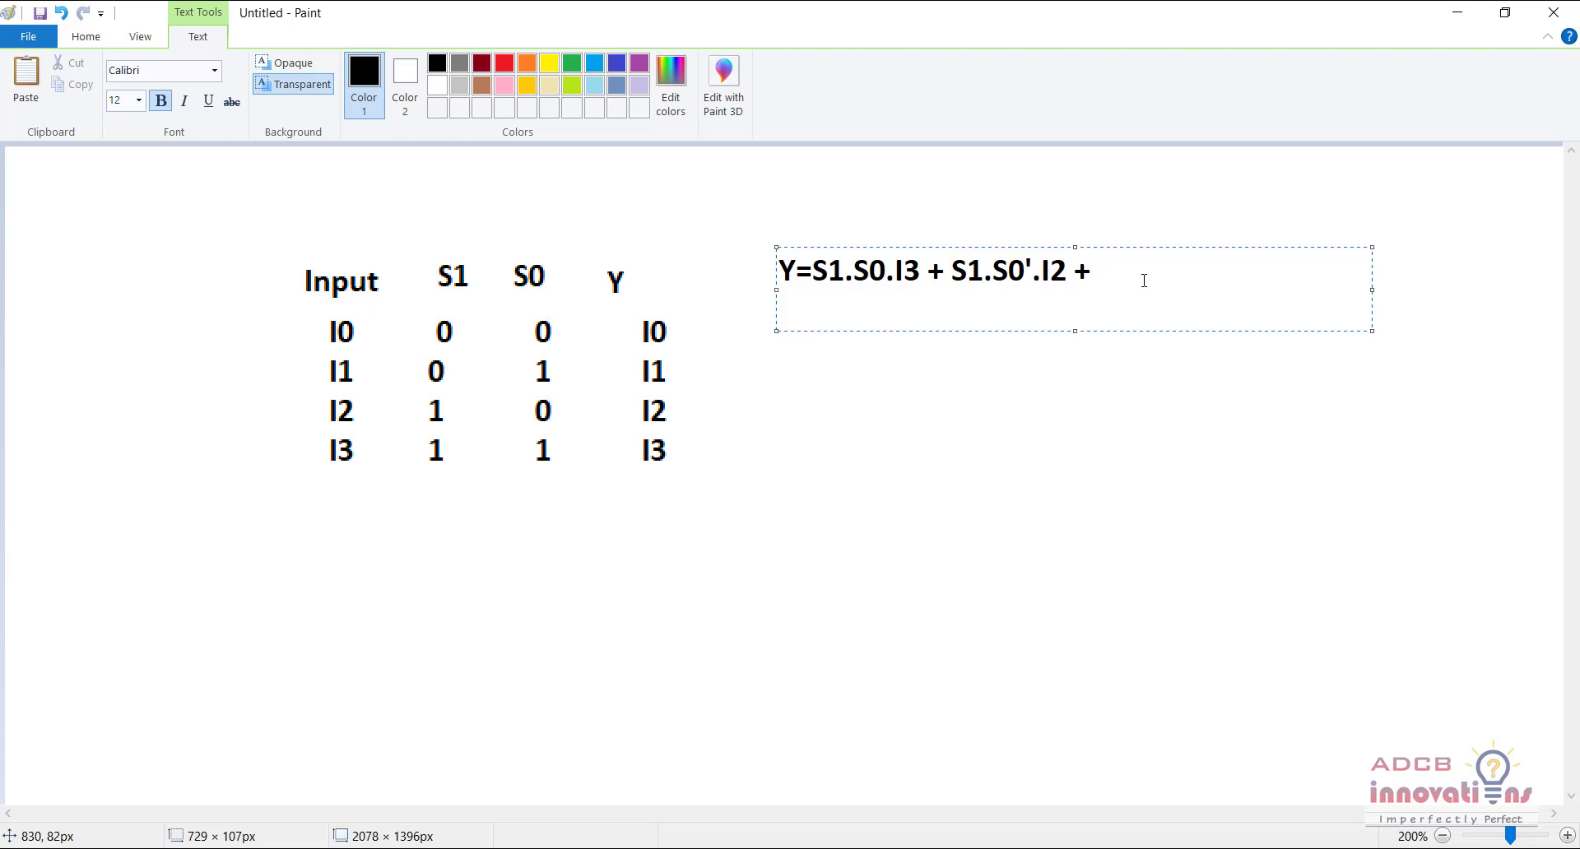
Complete the expression with "S1'.S0.I1 + S1'.S0'.I0" and place the text slightly lower, level with the I0 row
type("S1'.S0.I1 + S1")
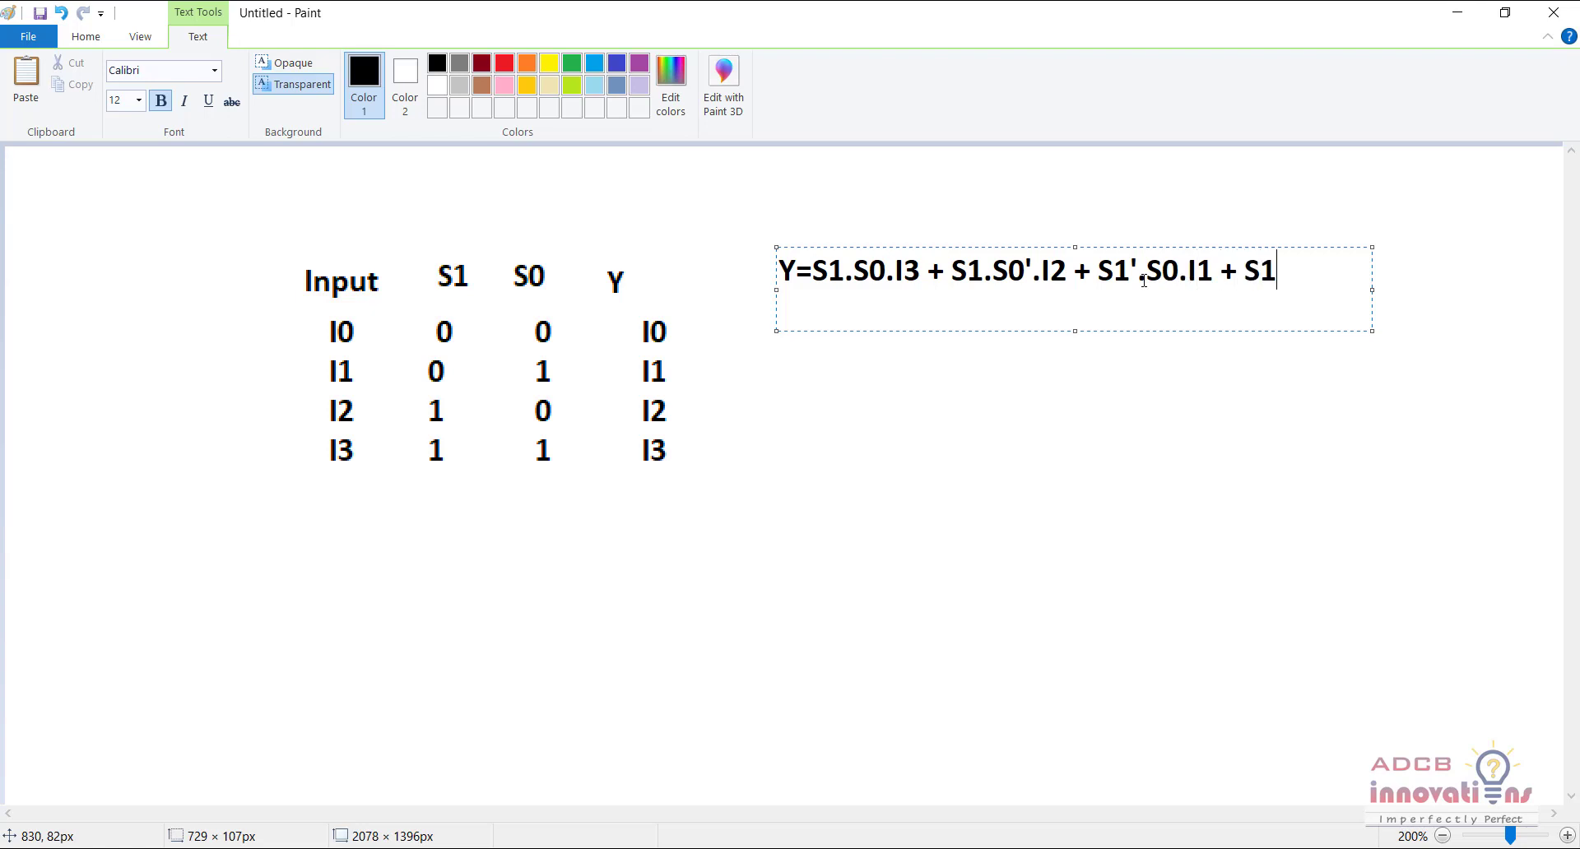
type("'S0'")
key("Left")
key("Left")
key("Left")
type(".")
key("Right")
key("Right")
key("Right")
type(".I0")
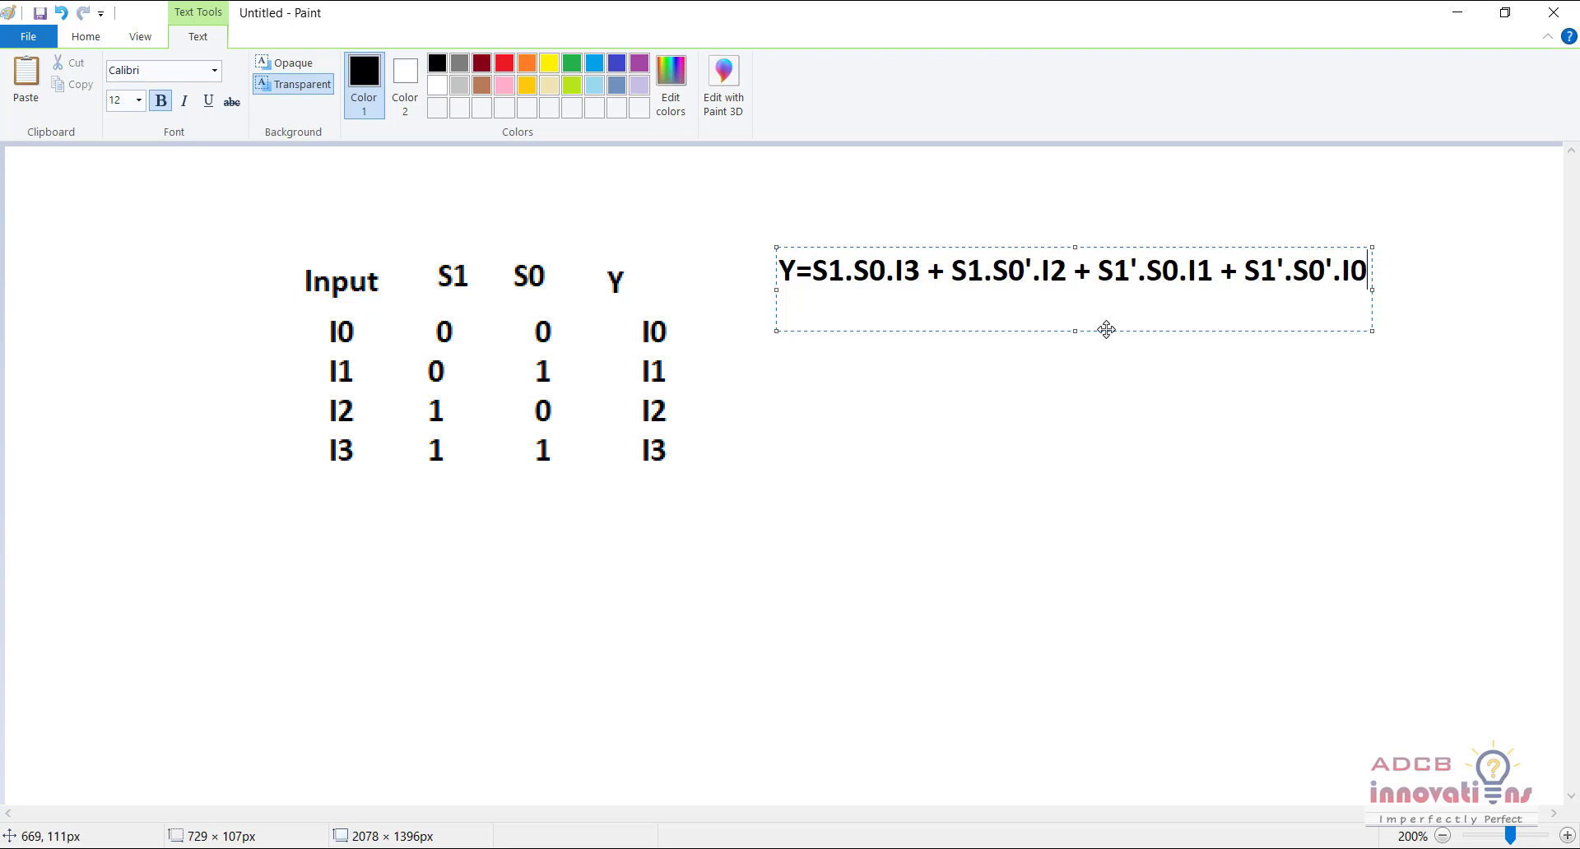
left_click_drag(1105, 329, 1083, 395)
left_click(847, 458)
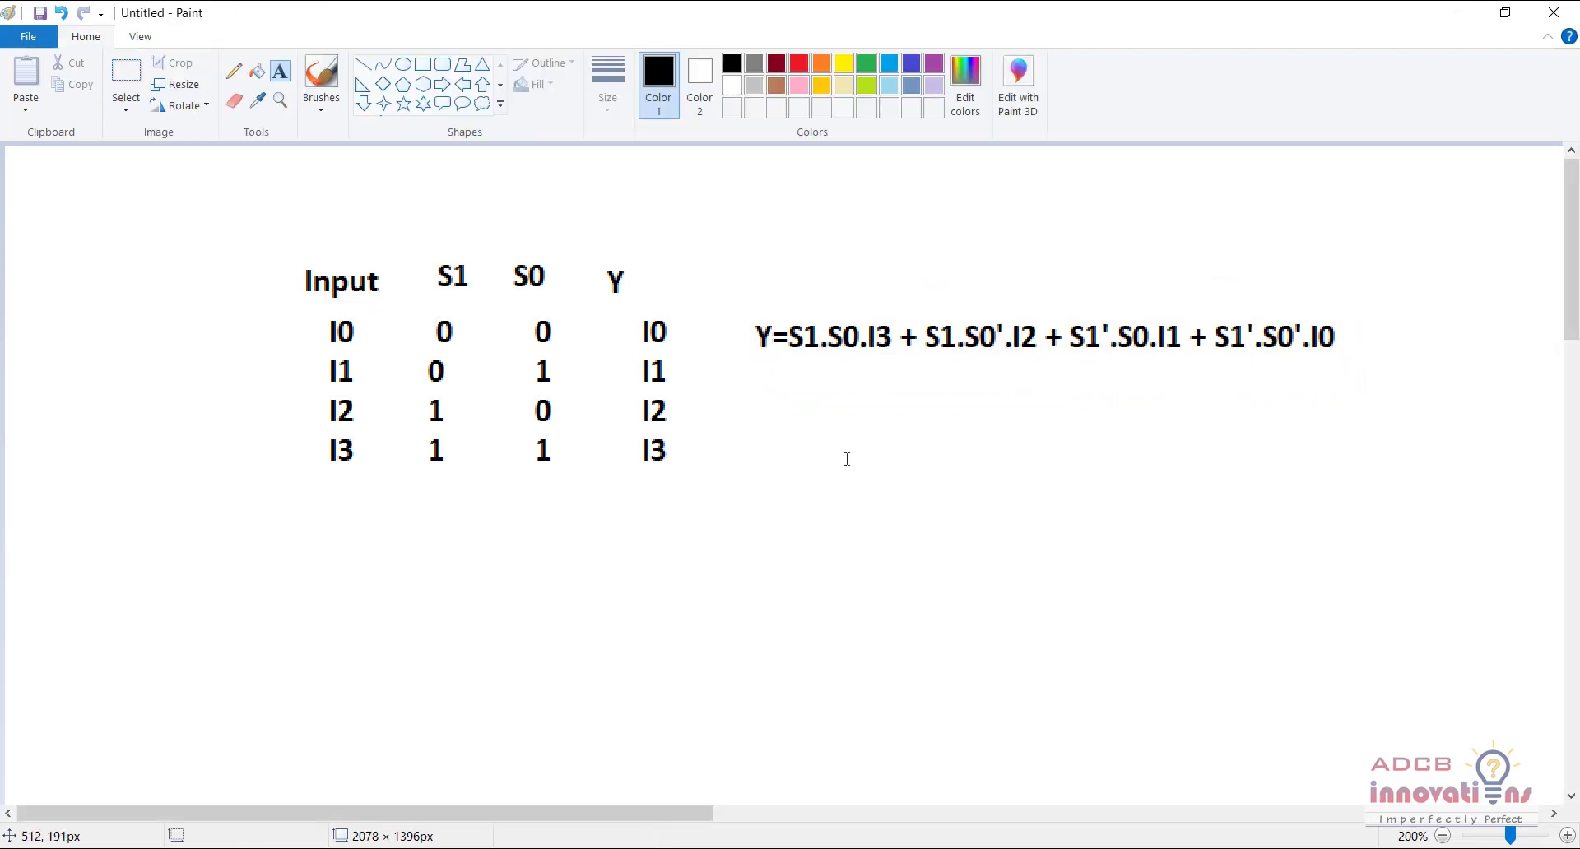
left_click(869, 342)
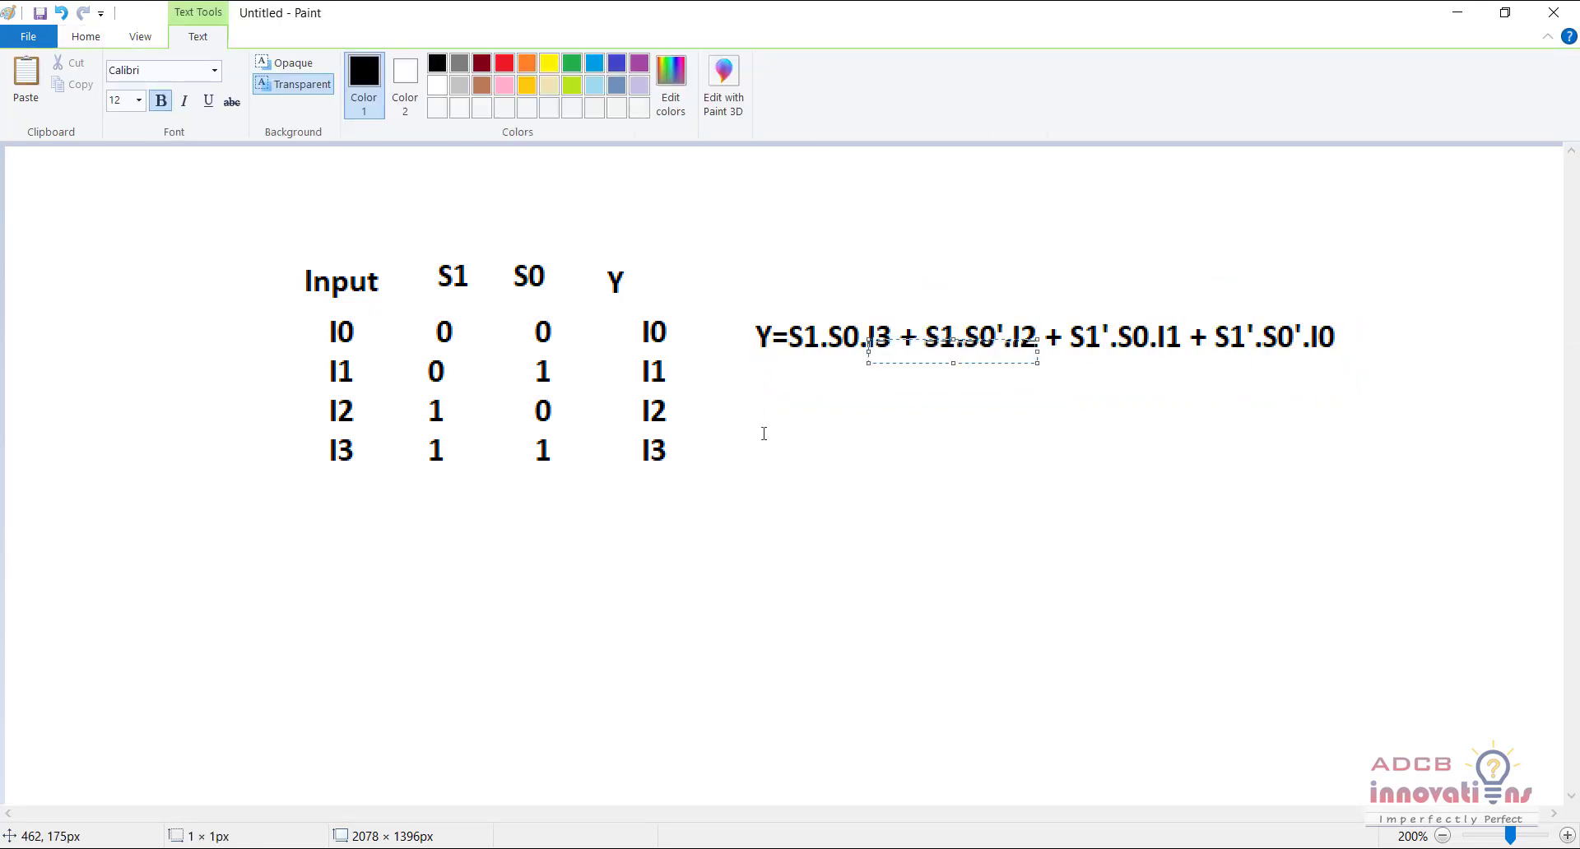
left_click(511, 457)
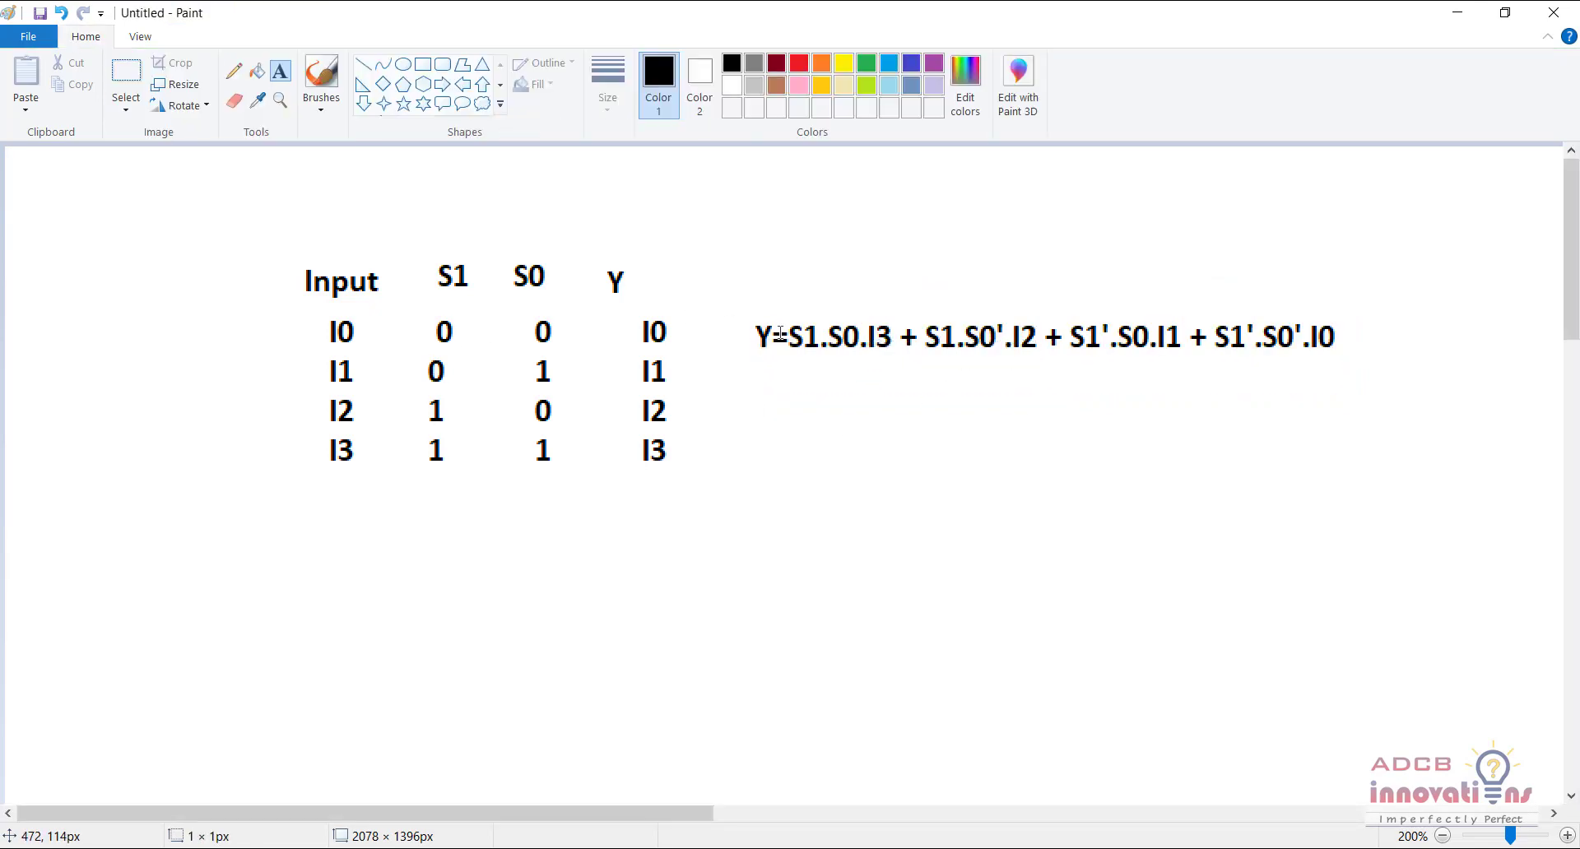
left_click(778, 322)
left_click(741, 379)
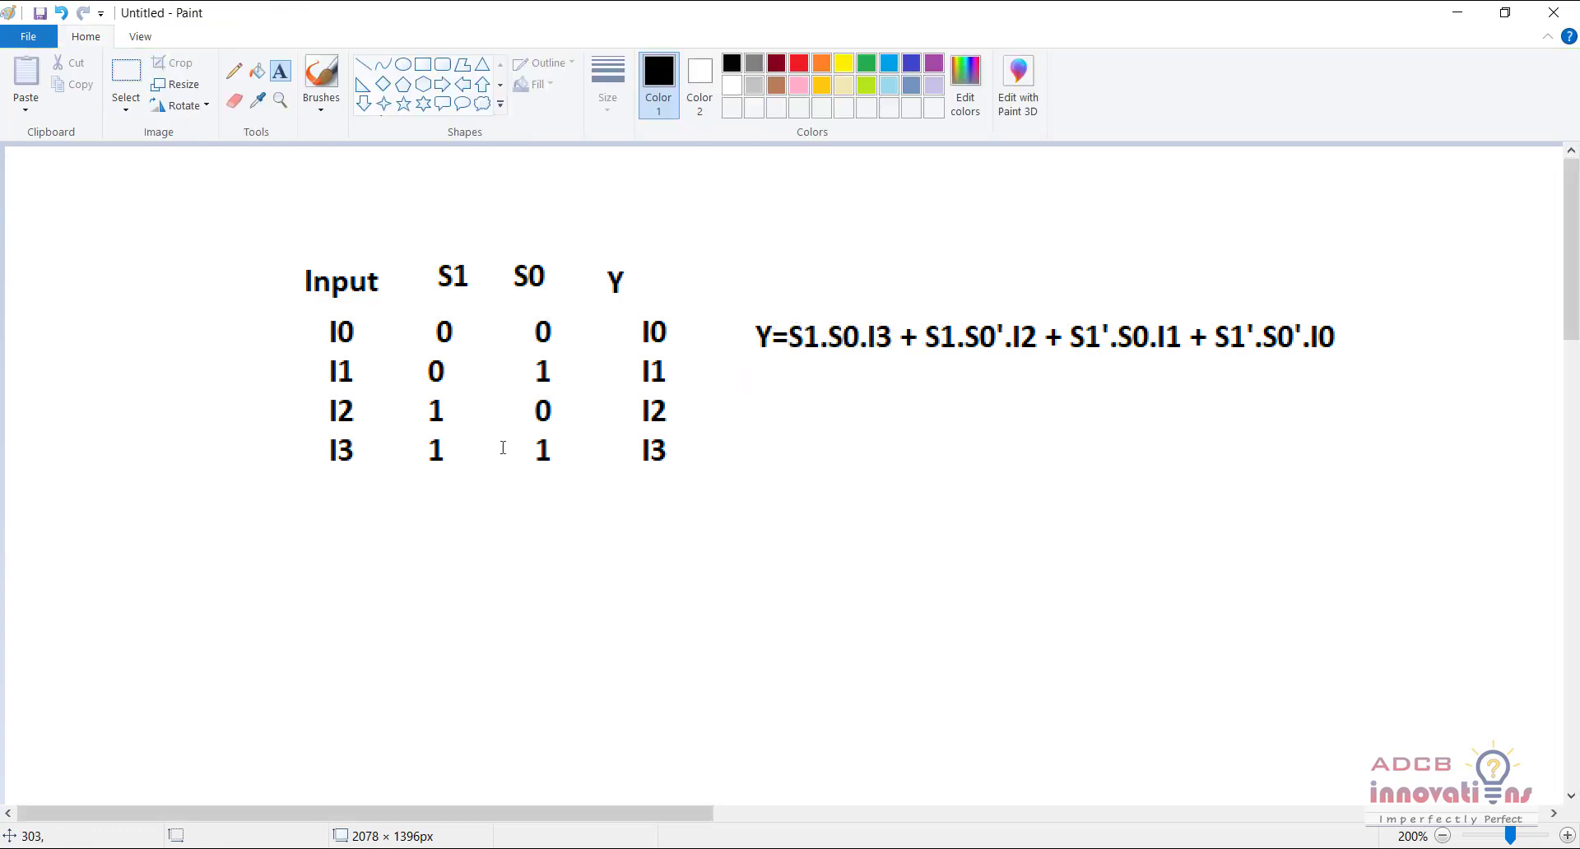
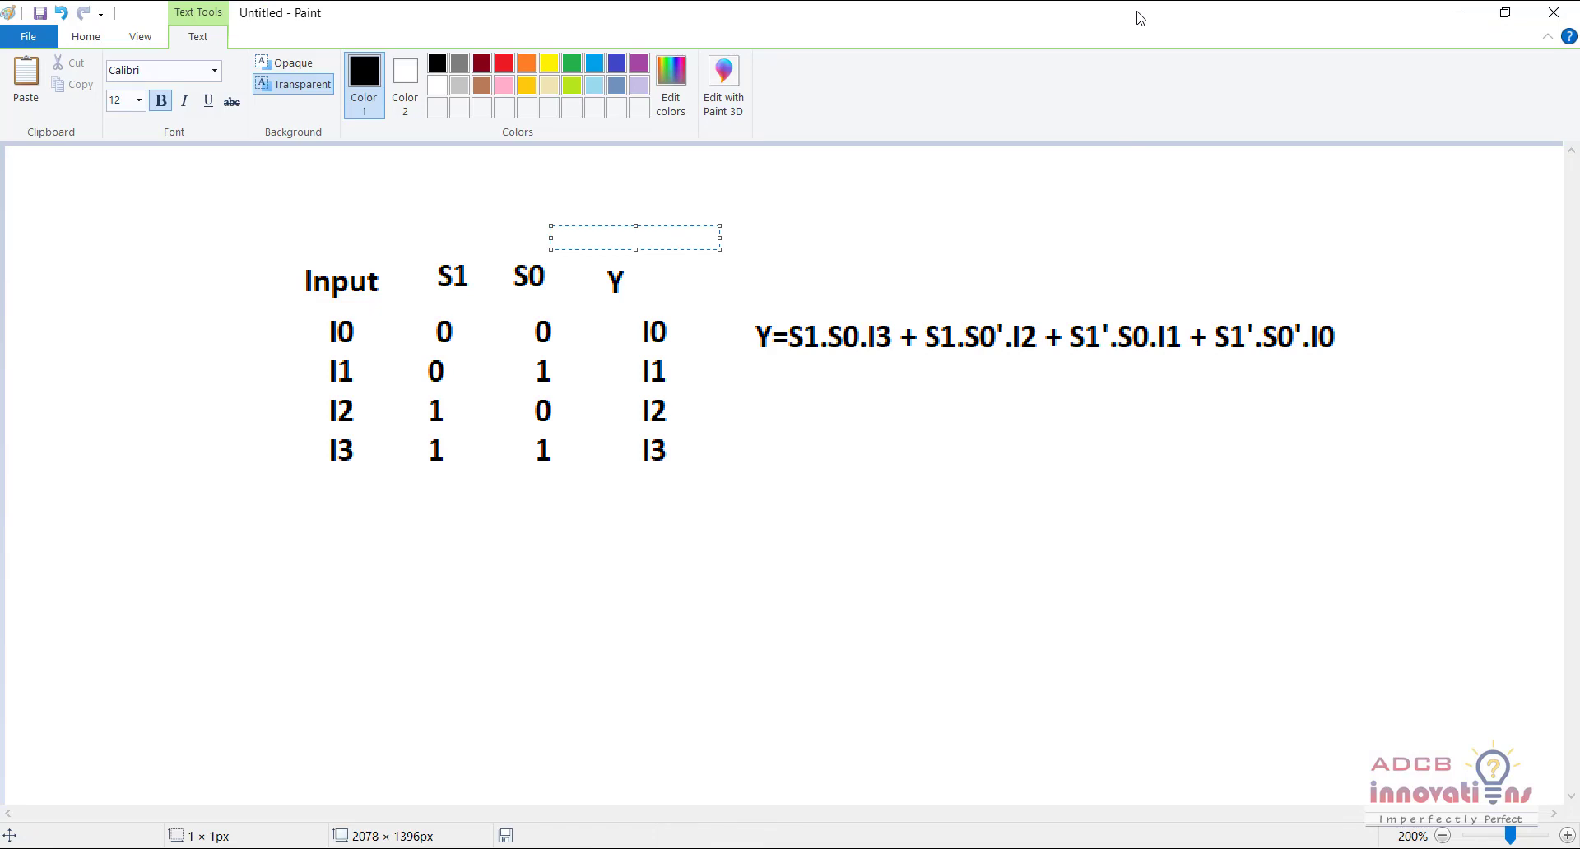
Tile the Paint window side by side with the DSCH schematic and discard the empty text box above the table
key("super+Left")
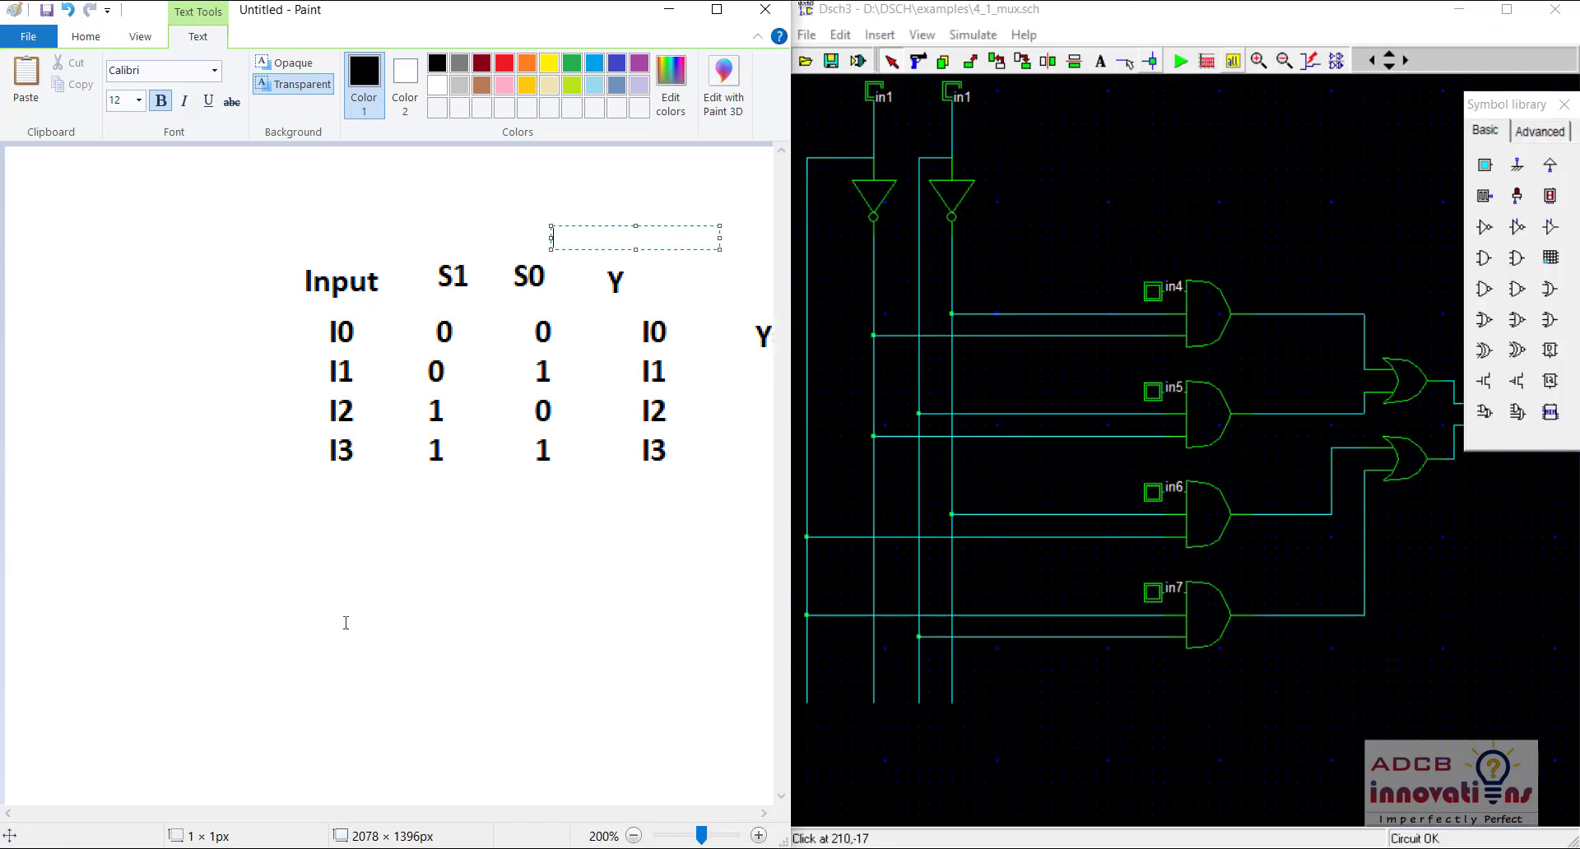
left_click(635, 837)
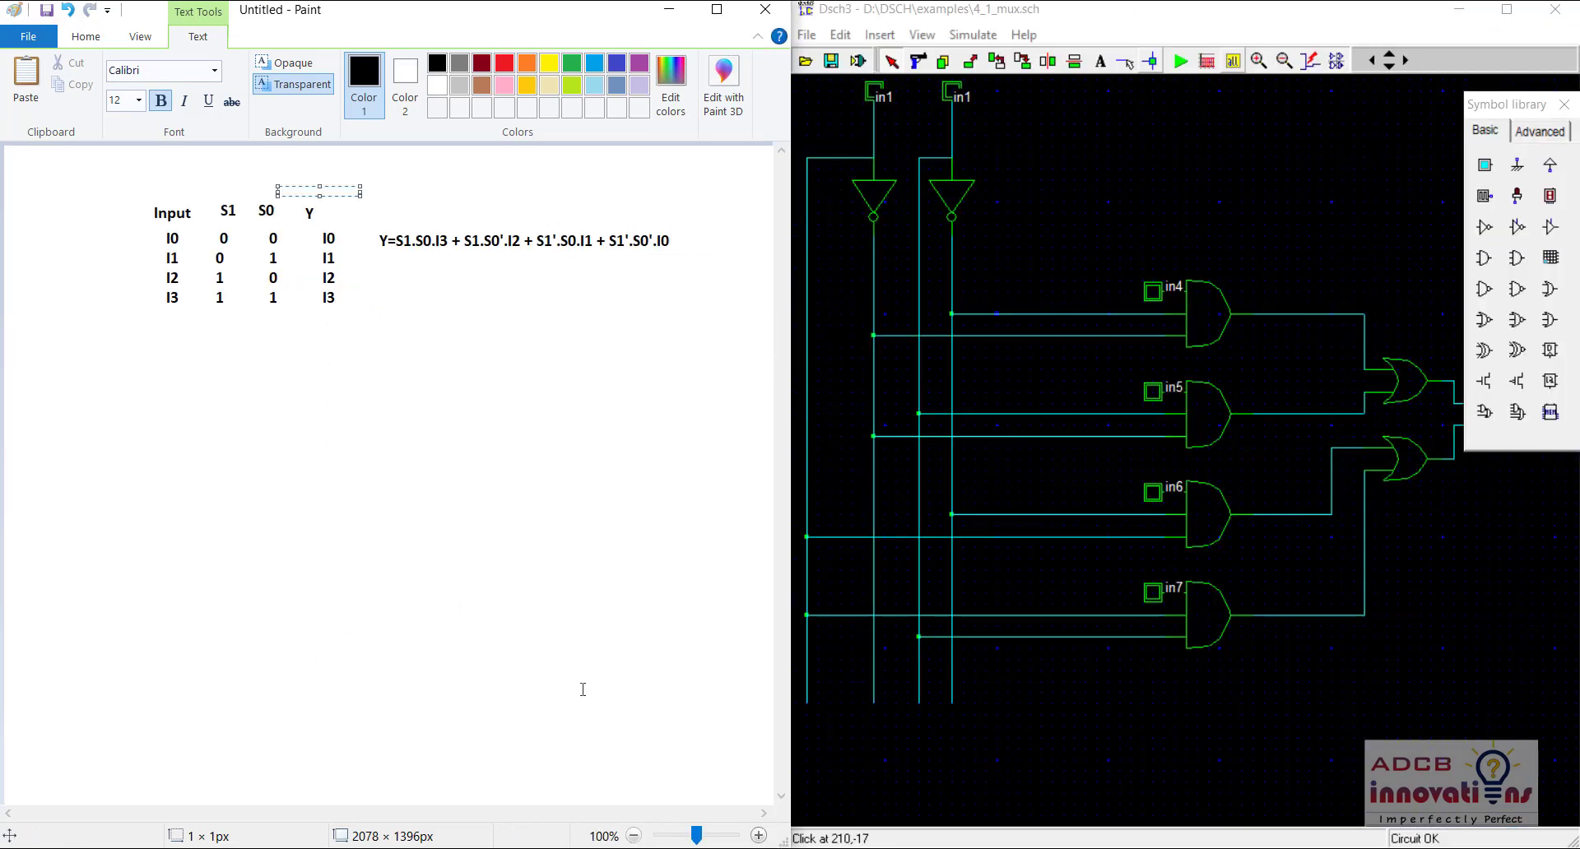
left_click_drag(696, 838, 704, 841)
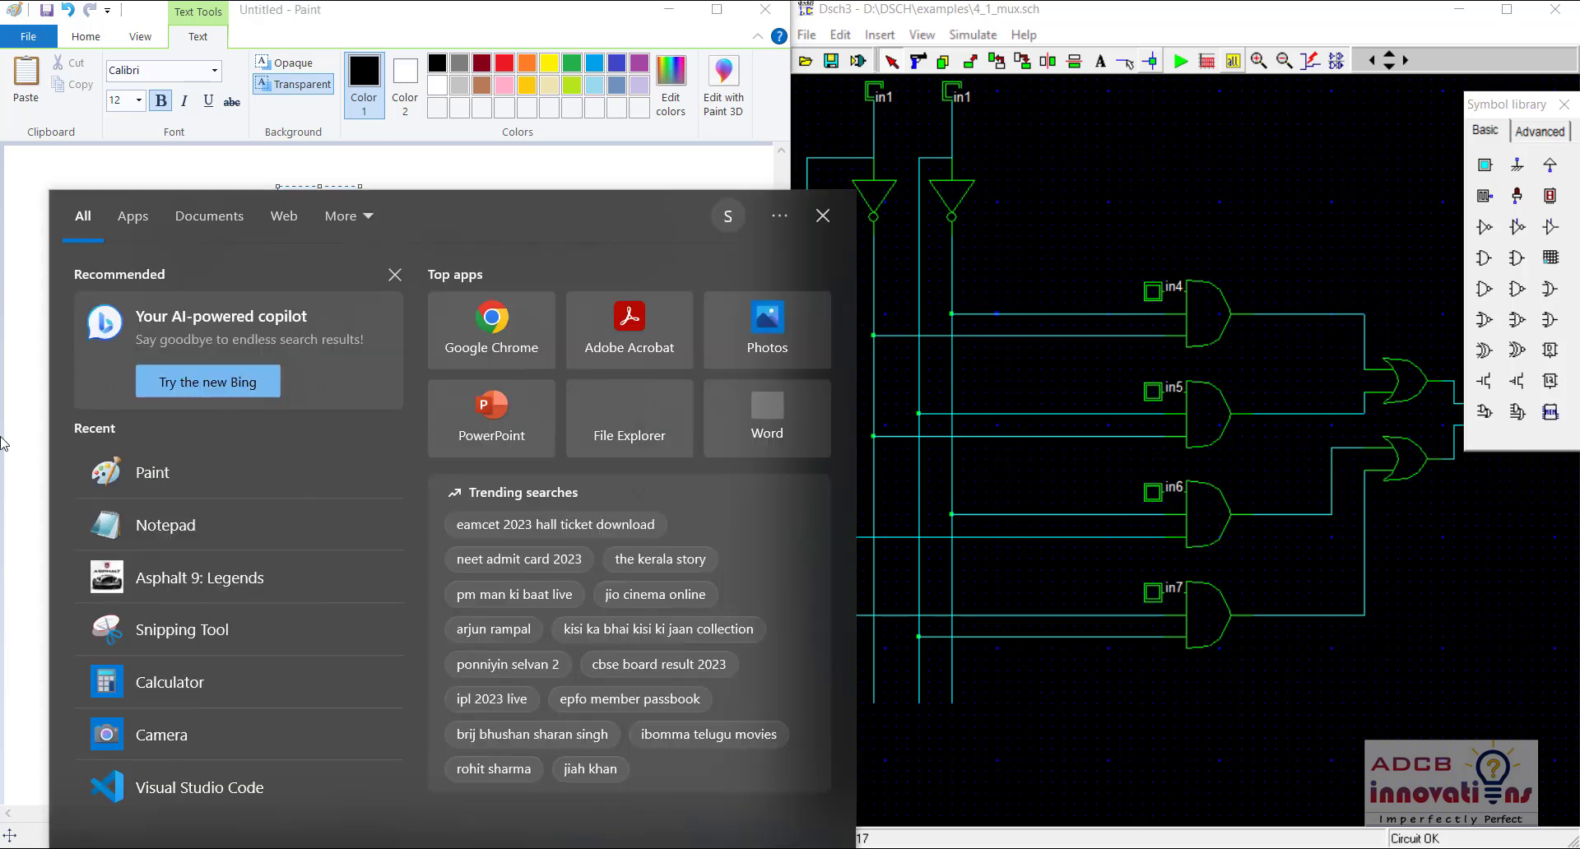
key("Escape")
left_click(307, 168)
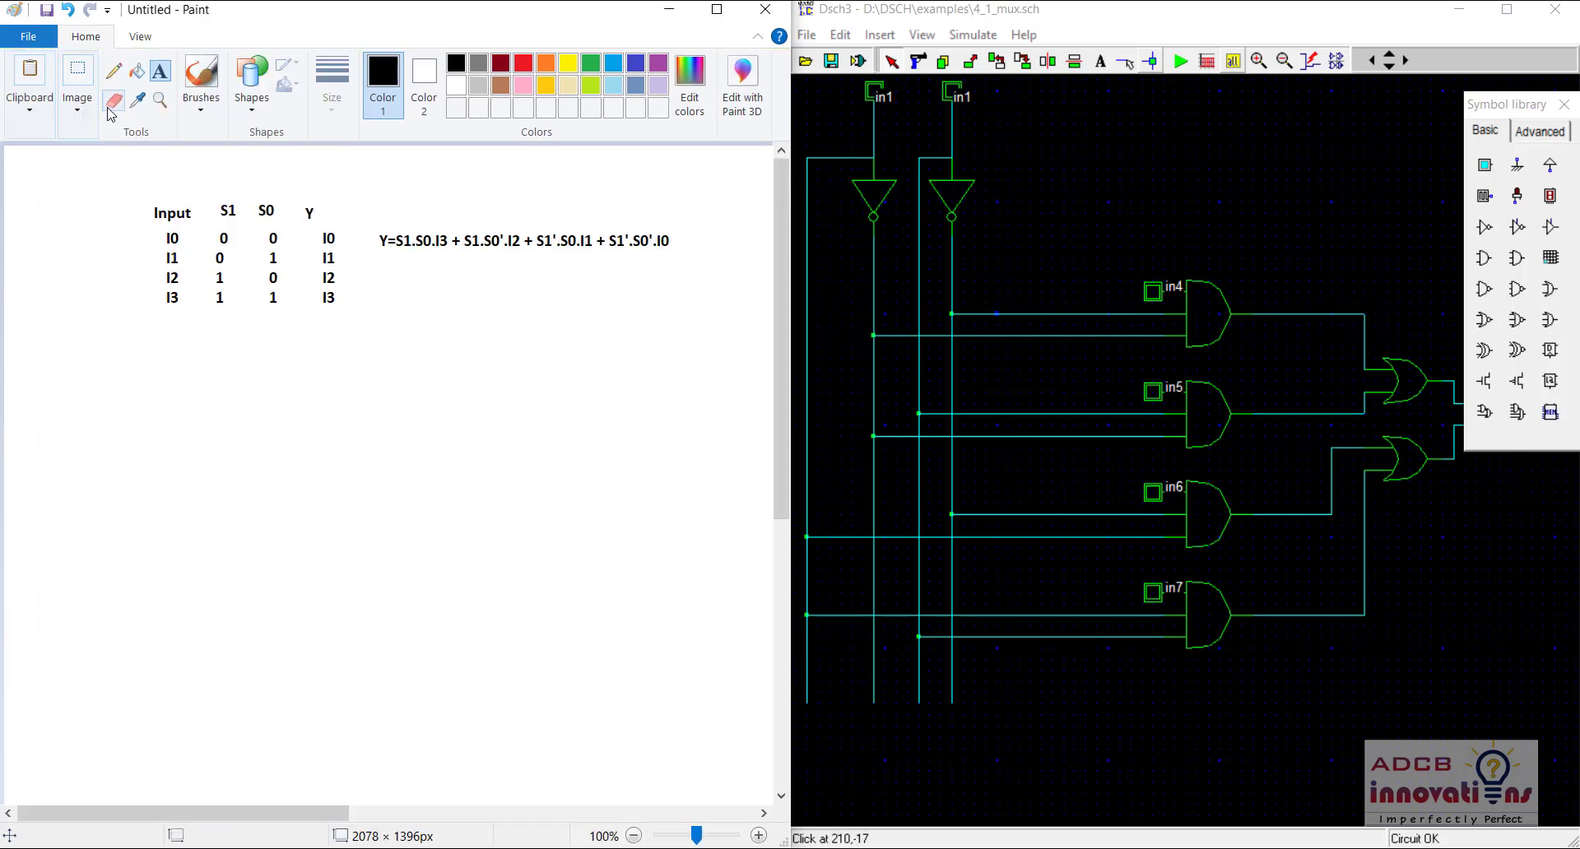
Select the Y expression and move it below the truth table
left_click(77, 82)
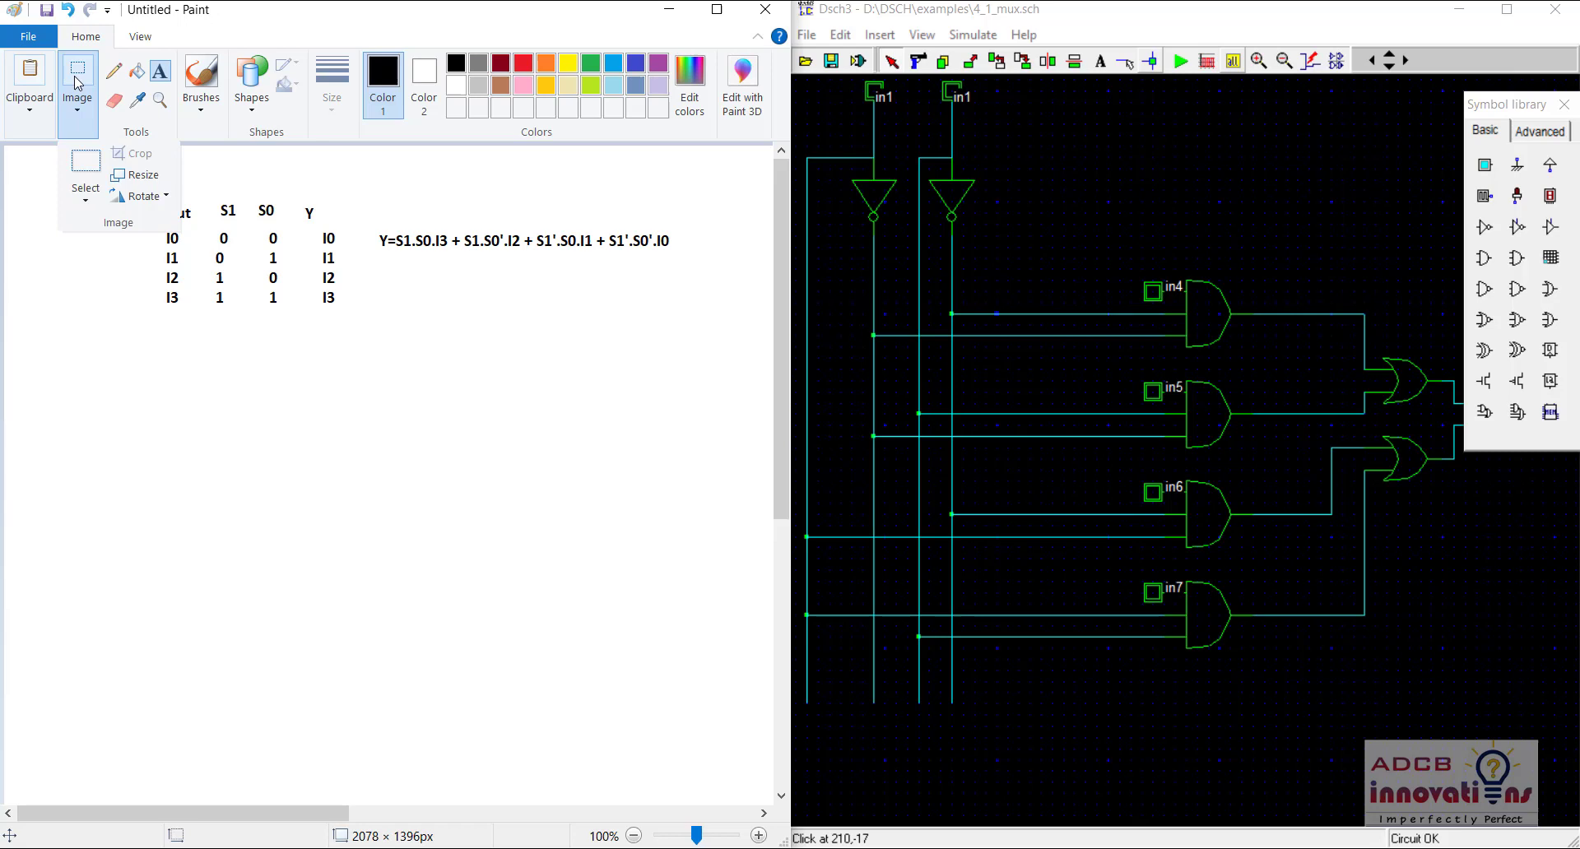
left_click(84, 161)
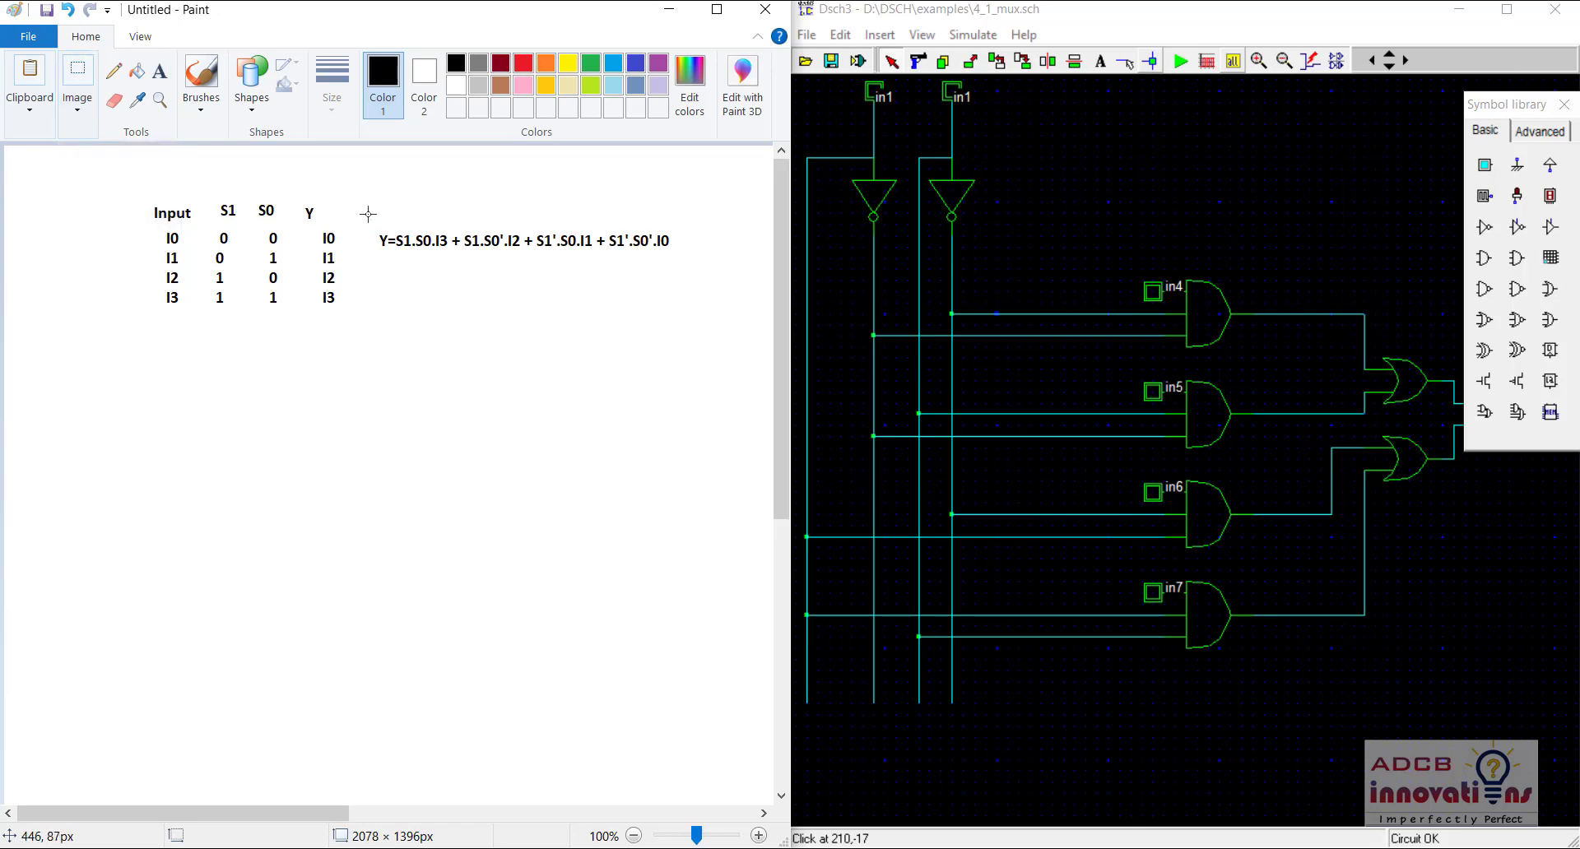
left_click_drag(365, 214, 709, 270)
left_click_drag(559, 222, 251, 353)
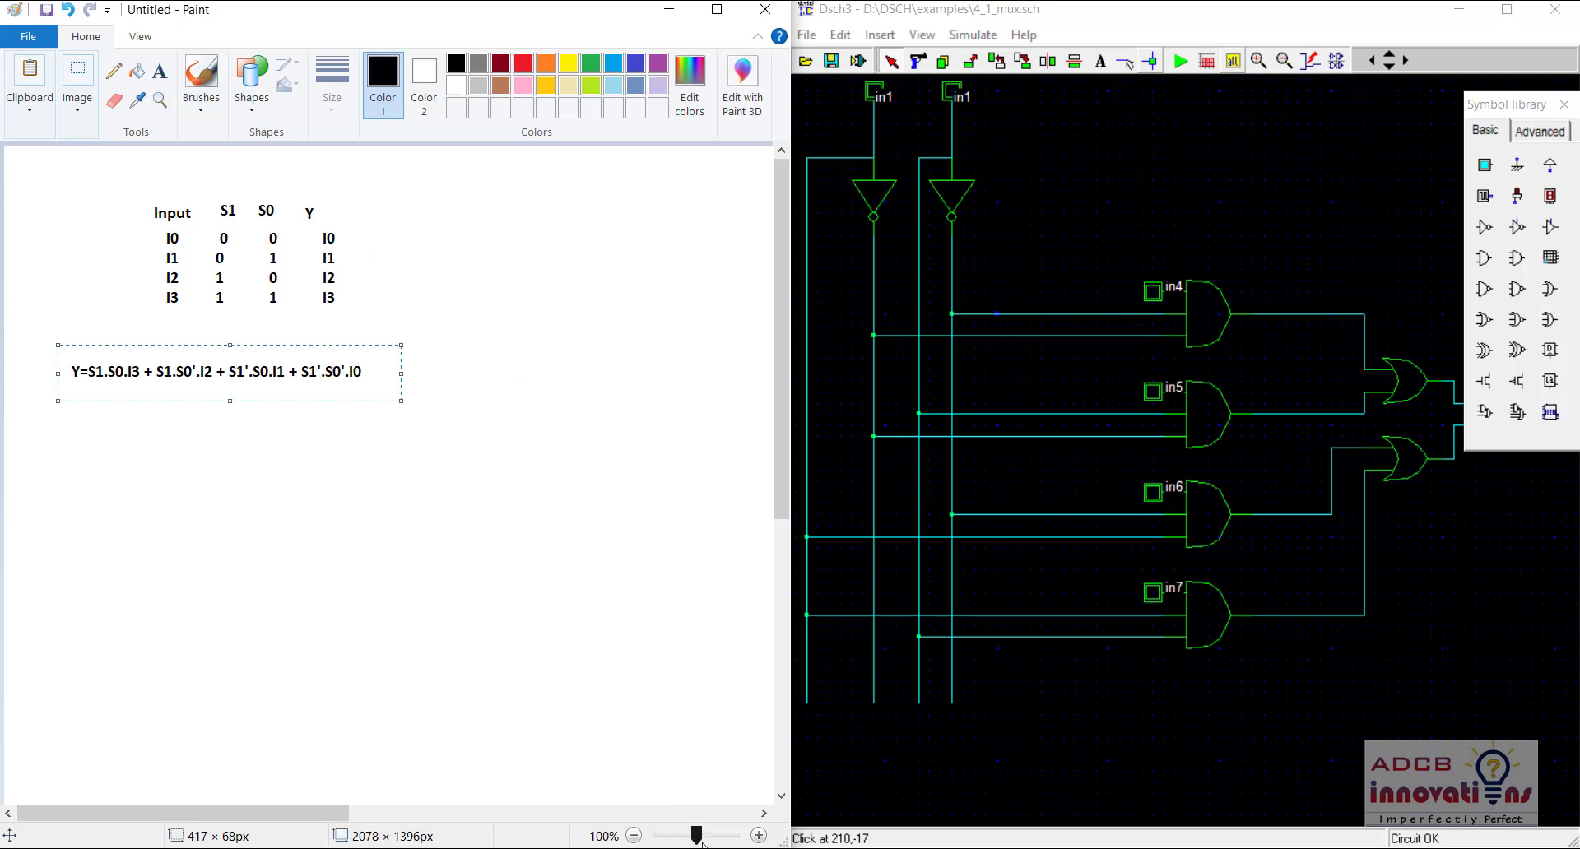
Enlarge the Paint drawing to 200% and move the DSCH symbol library off the circuit's output
left_click(758, 835)
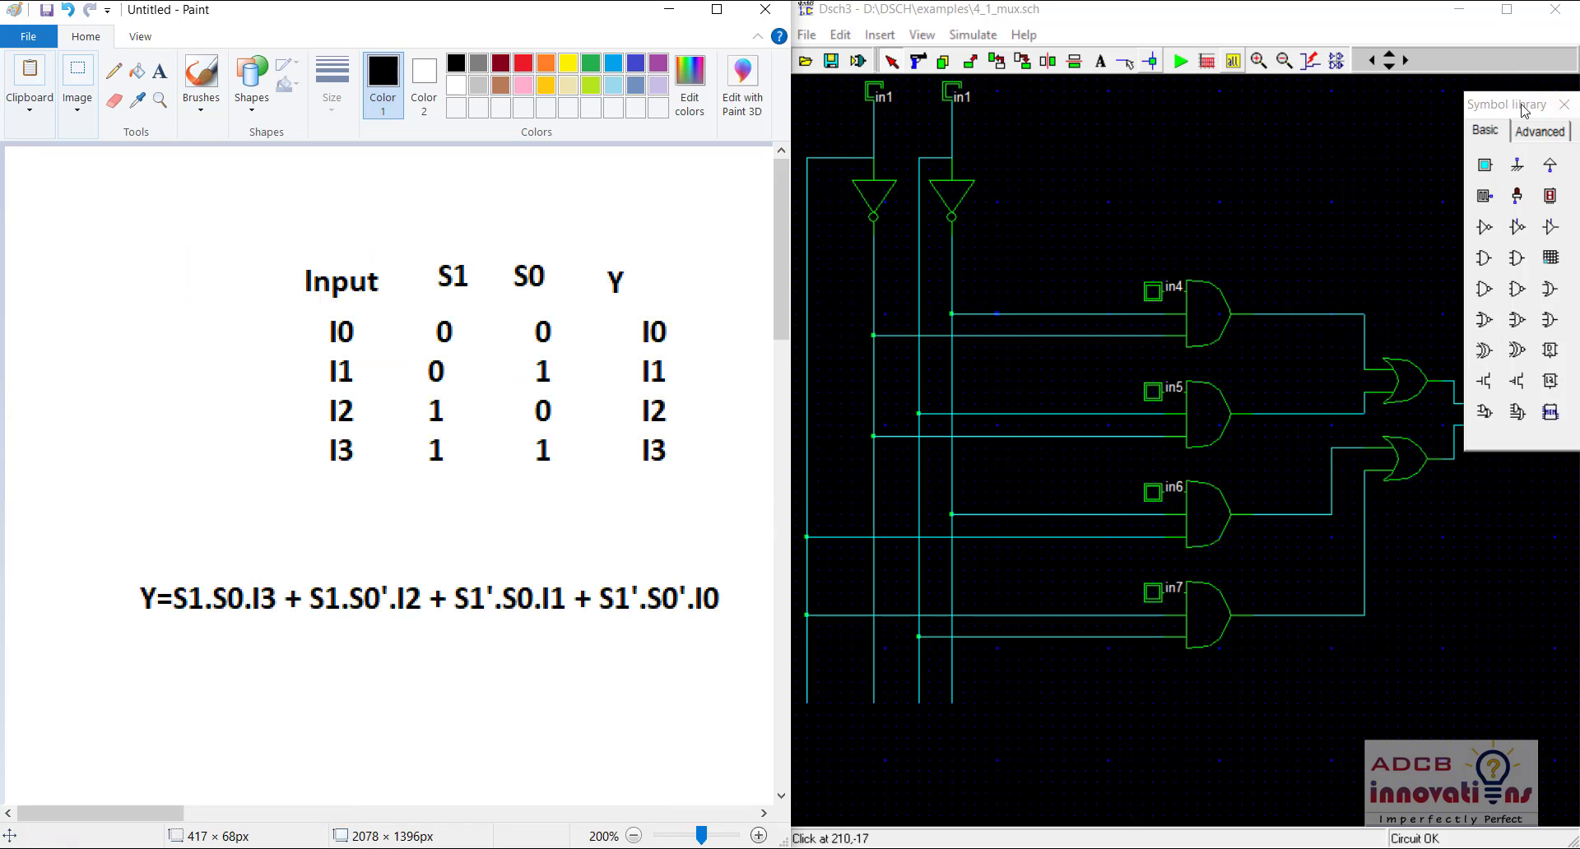
left_click_drag(1524, 114, 1525, 690)
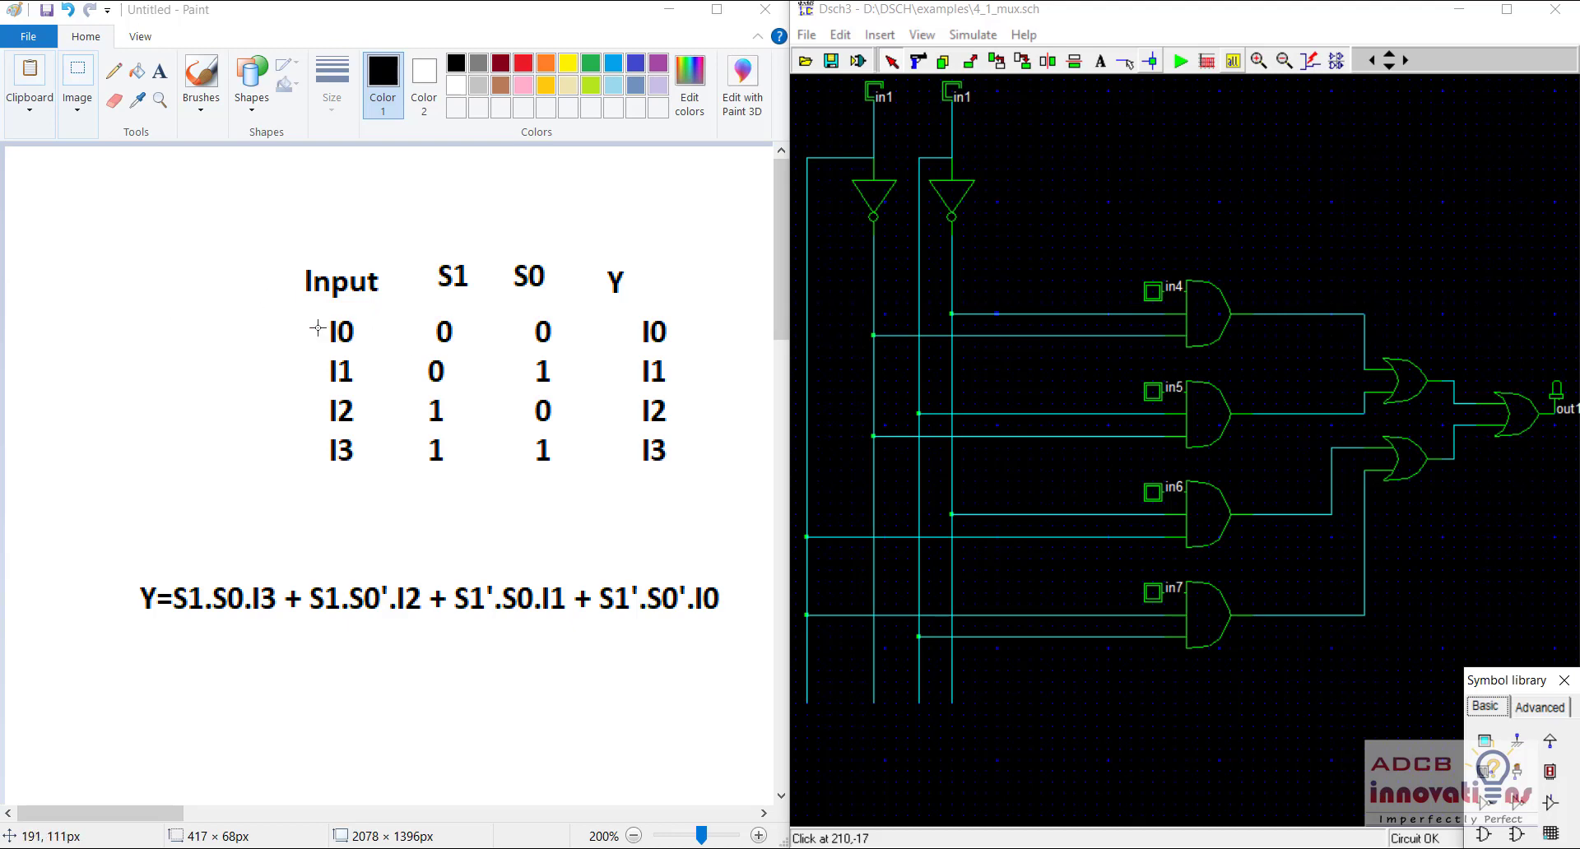
Handwrite a black 1 and 0 beside the I0 row and a check mark after its Y value with the Pencil
left_click_drag(321, 320, 231, 331)
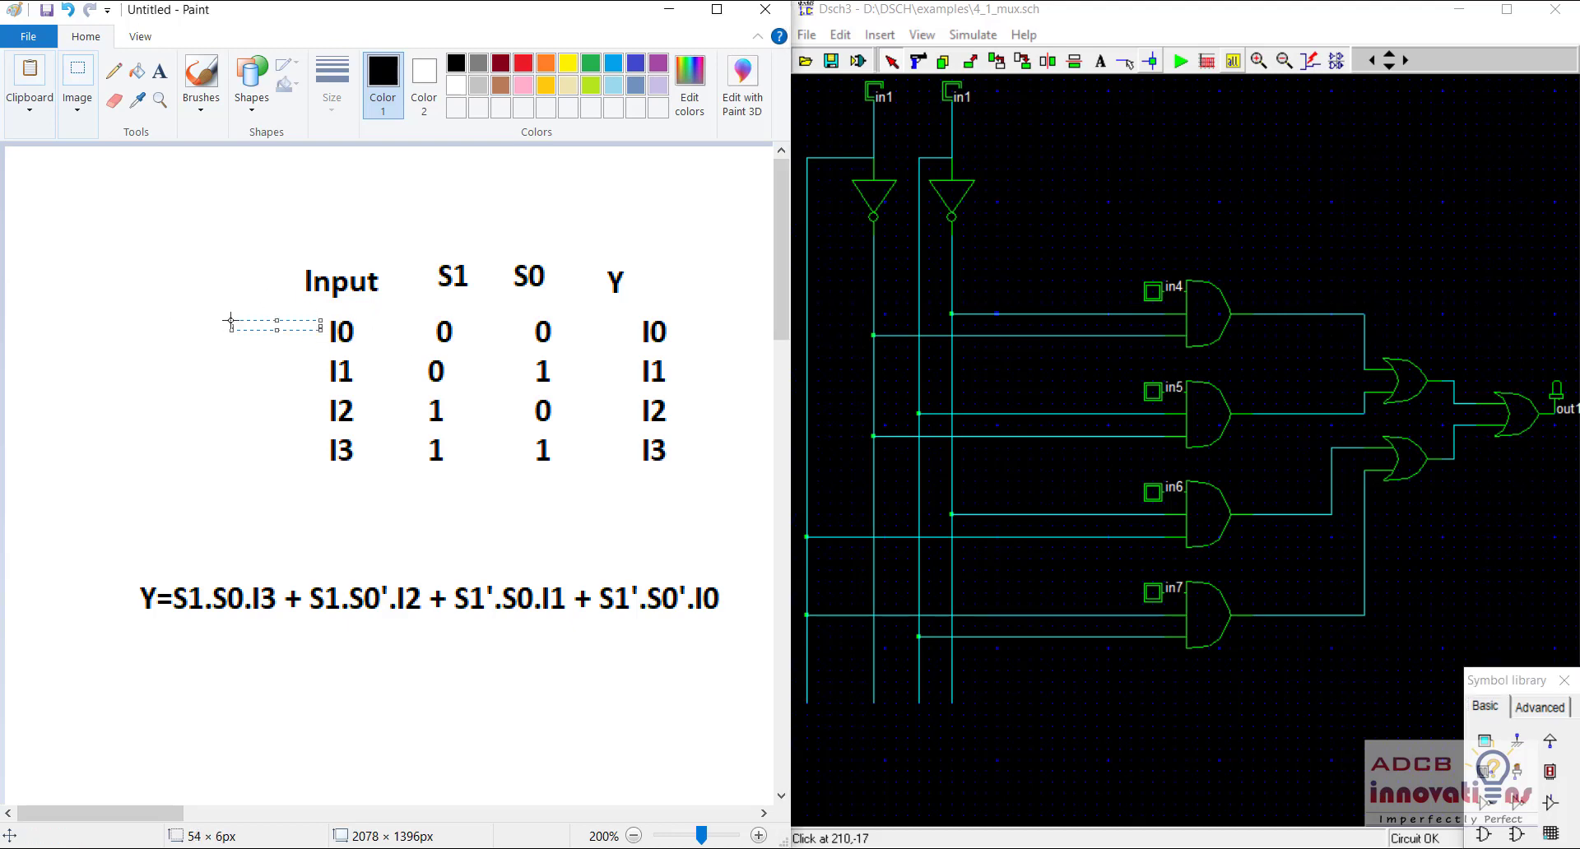
left_click(114, 70)
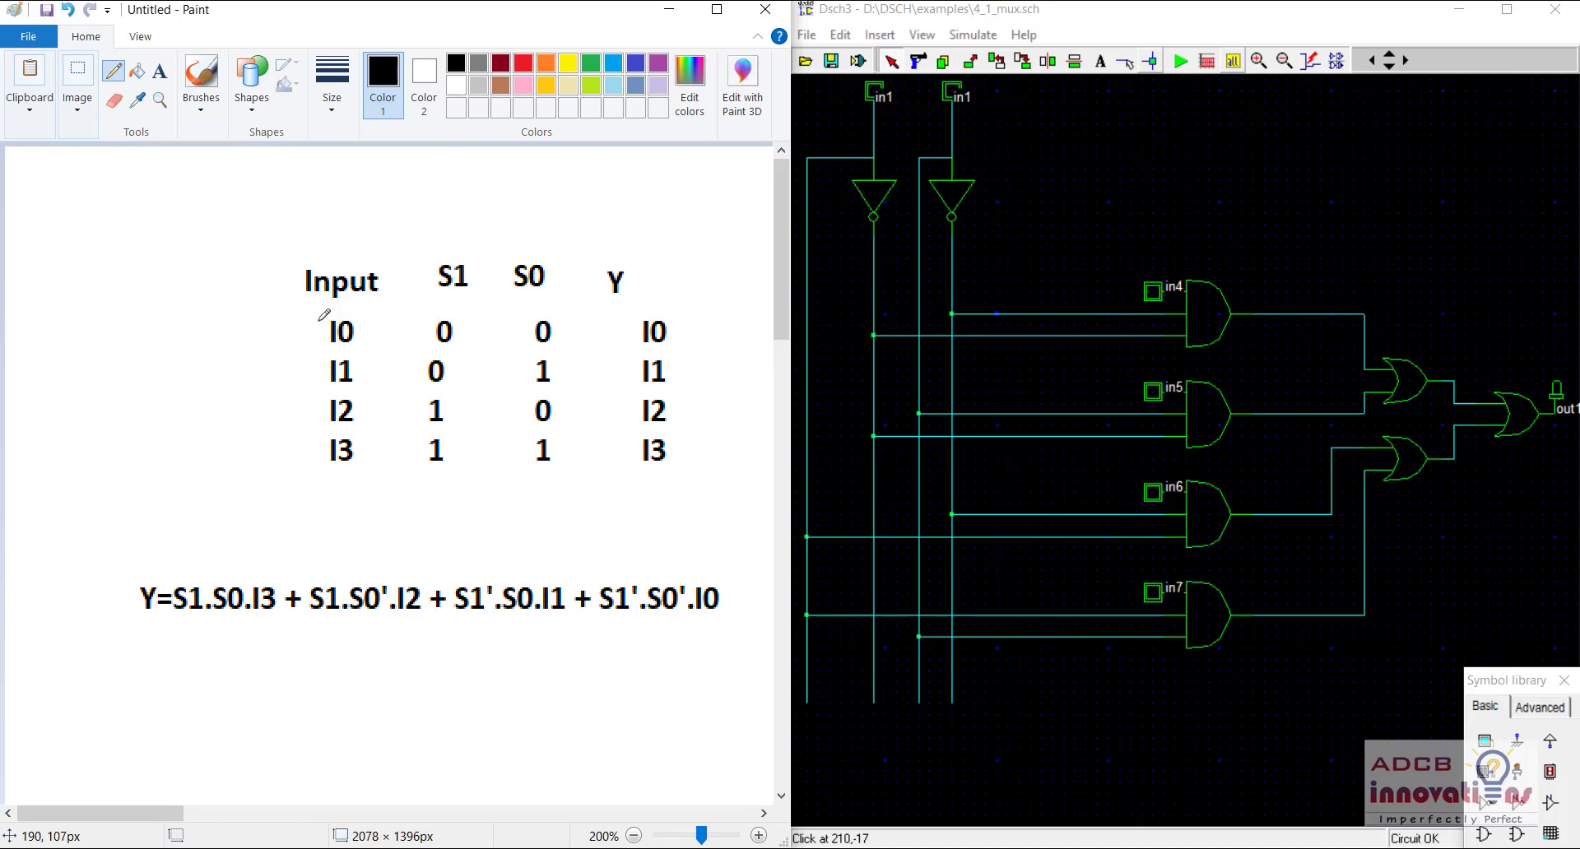
mouse_move(281, 318)
left_mouse_down()
mouse_move(295, 343)
mouse_move(304, 313)
left_mouse_up()
left_click_drag(675, 324, 721, 298)
Circle the S1 value of the I0 row and the S1 and S0 headings in red
left_click(525, 62)
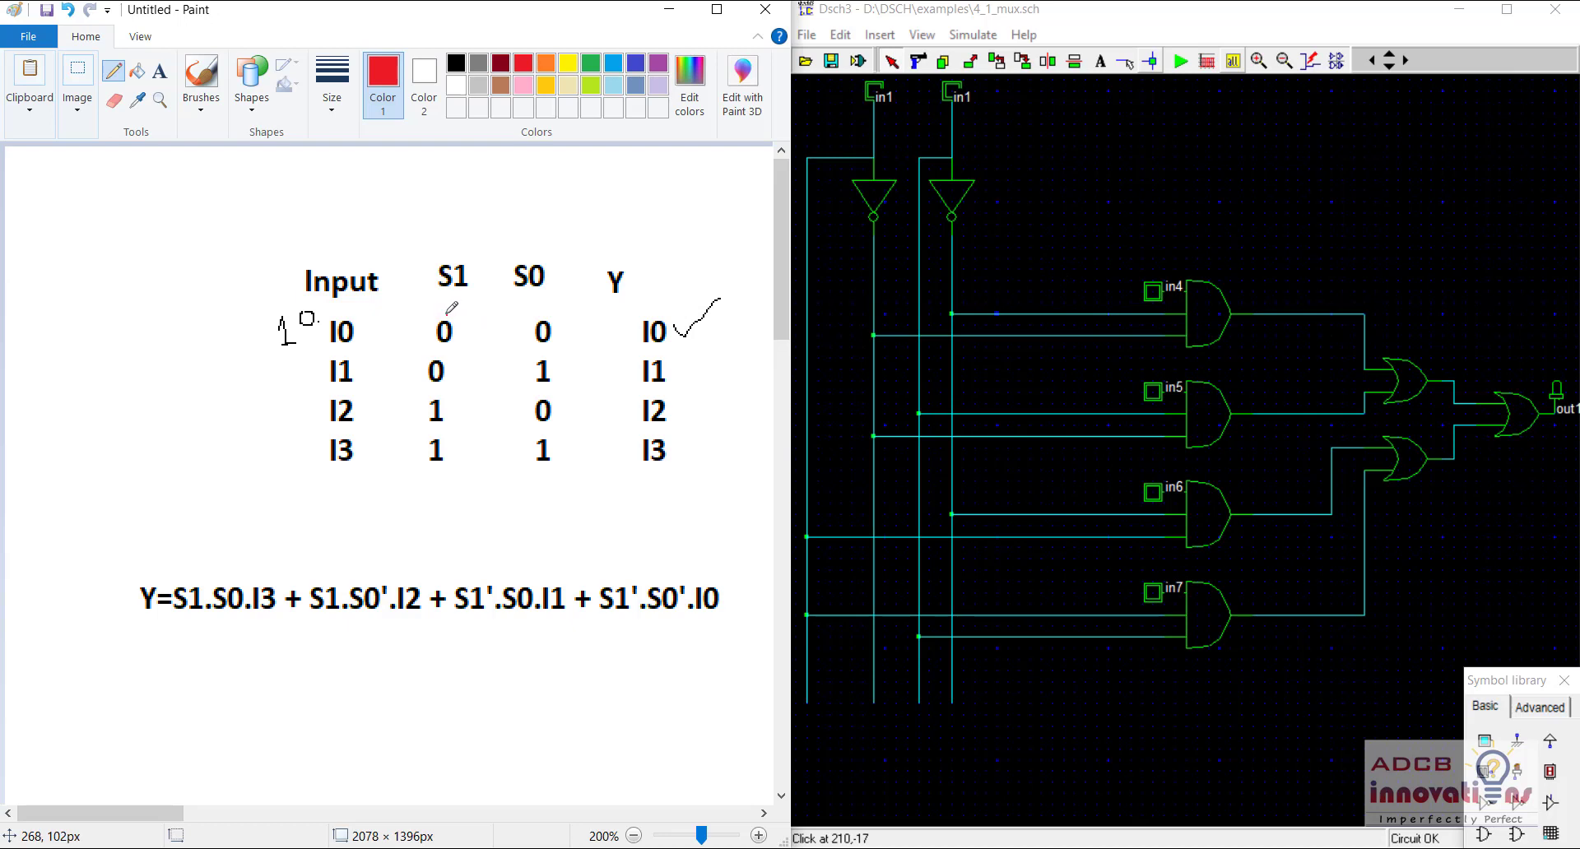
mouse_move(447, 312)
left_mouse_down()
mouse_move(426, 353)
mouse_move(448, 366)
mouse_move(448, 303)
left_mouse_up()
mouse_move(547, 244)
left_mouse_down()
mouse_move(449, 240)
mouse_move(434, 280)
mouse_move(456, 300)
mouse_move(561, 282)
mouse_move(541, 242)
left_mouse_up()
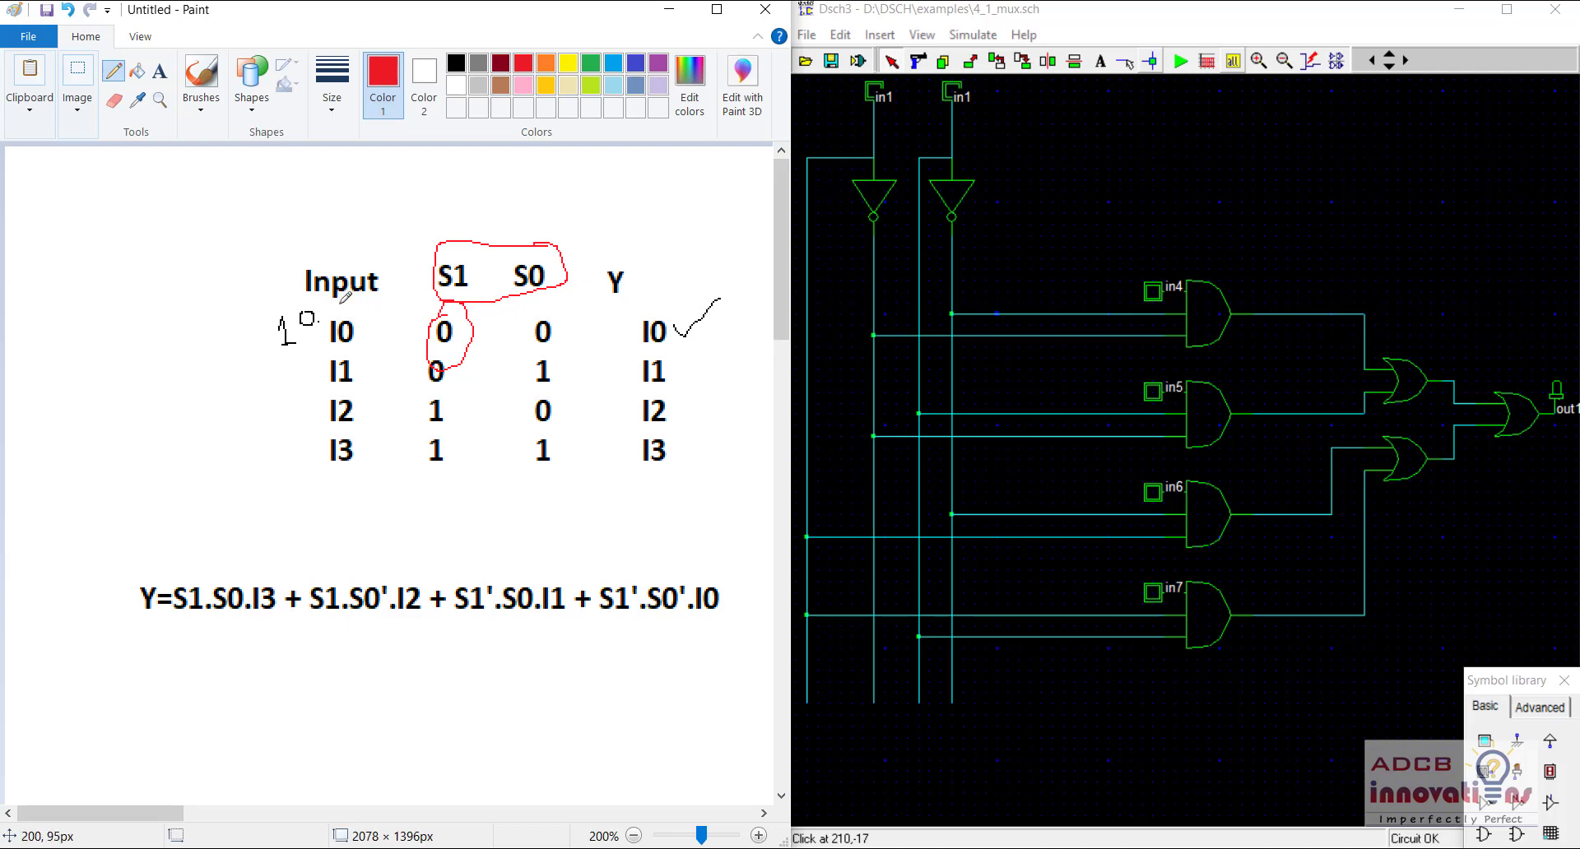
Draw red tick marks next to I0, I1, I2 and I3 in the Input column
left_click_drag(344, 321, 360, 311)
left_click_drag(350, 367, 386, 348)
left_click_drag(358, 410, 384, 399)
left_click_drag(354, 452, 423, 417)
Sketch a red two-input AND gate above the table with 0 and 1 values at its inputs and output, and circle I0
mouse_move(77, 215)
left_mouse_down()
mouse_move(121, 217)
mouse_move(122, 253)
mouse_move(167, 224)
mouse_move(168, 246)
mouse_move(127, 251)
mouse_move(201, 238)
left_mouse_up()
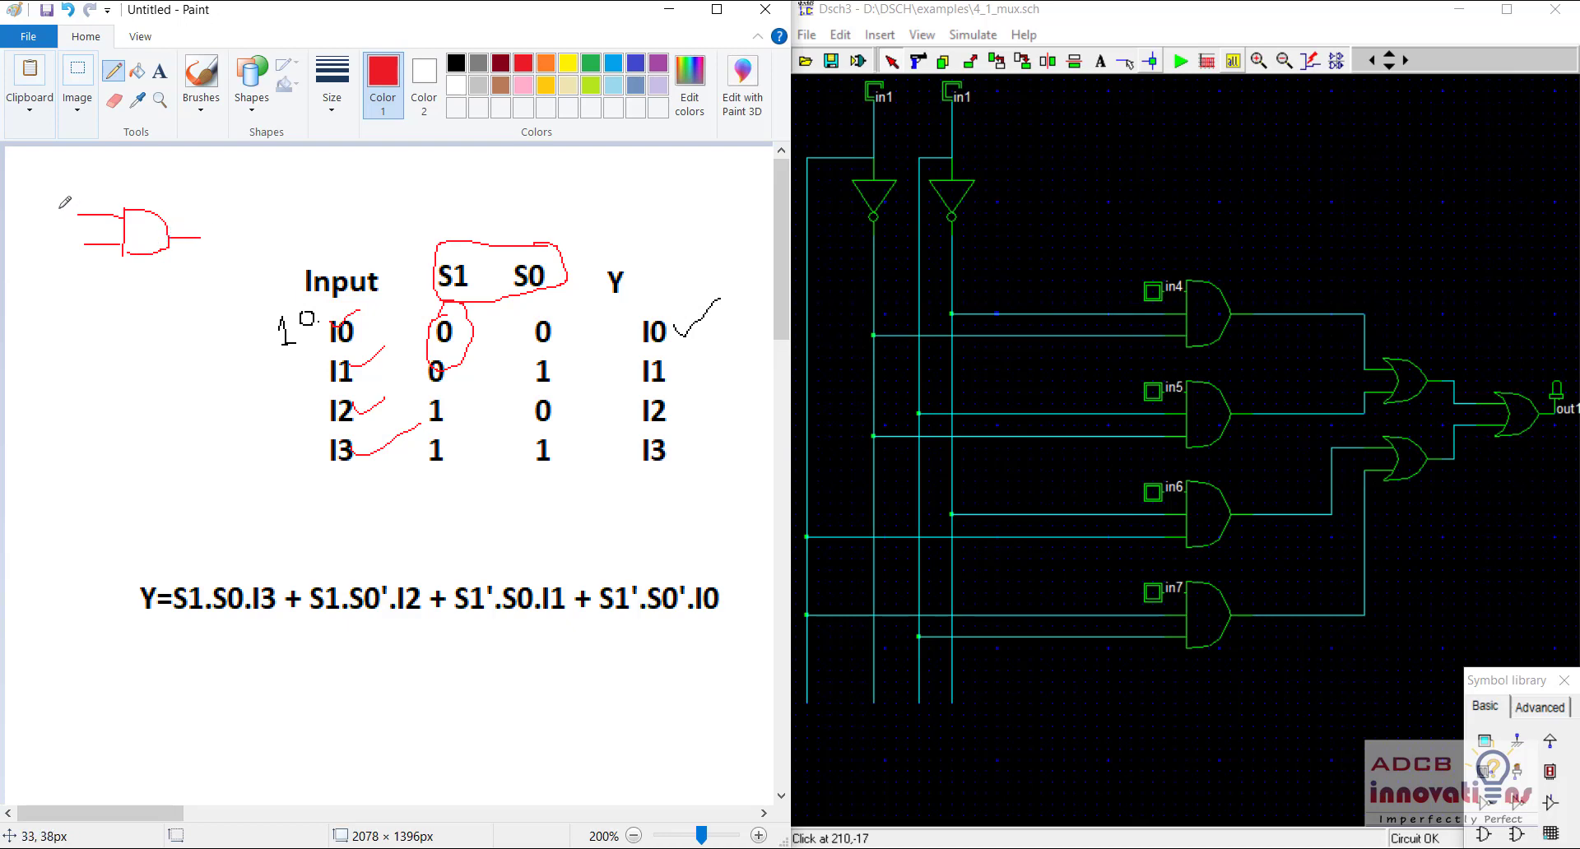
left_click_drag(56, 210, 57, 261)
left_click_drag(219, 223, 219, 244)
mouse_move(26, 212)
left_mouse_down()
mouse_move(36, 222)
mouse_move(28, 211)
left_mouse_up()
left_click_drag(244, 233, 251, 230)
mouse_move(347, 310)
left_mouse_down()
mouse_move(317, 340)
mouse_move(350, 348)
mouse_move(344, 310)
left_mouse_up()
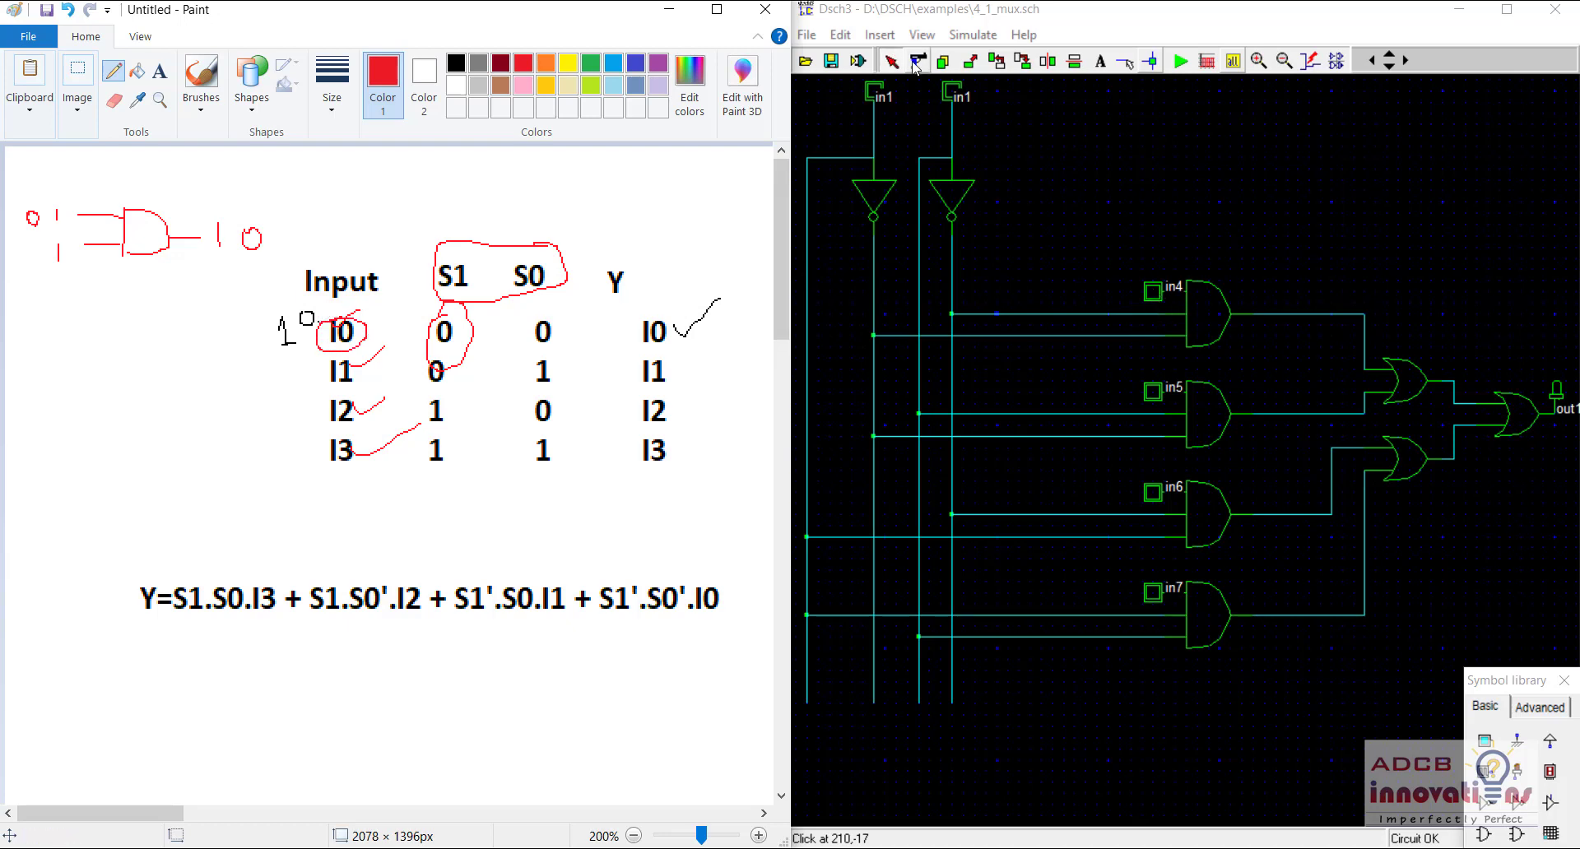
Switch to DSCH and start the simulation of the multiplexer circuit
left_click(1180, 61)
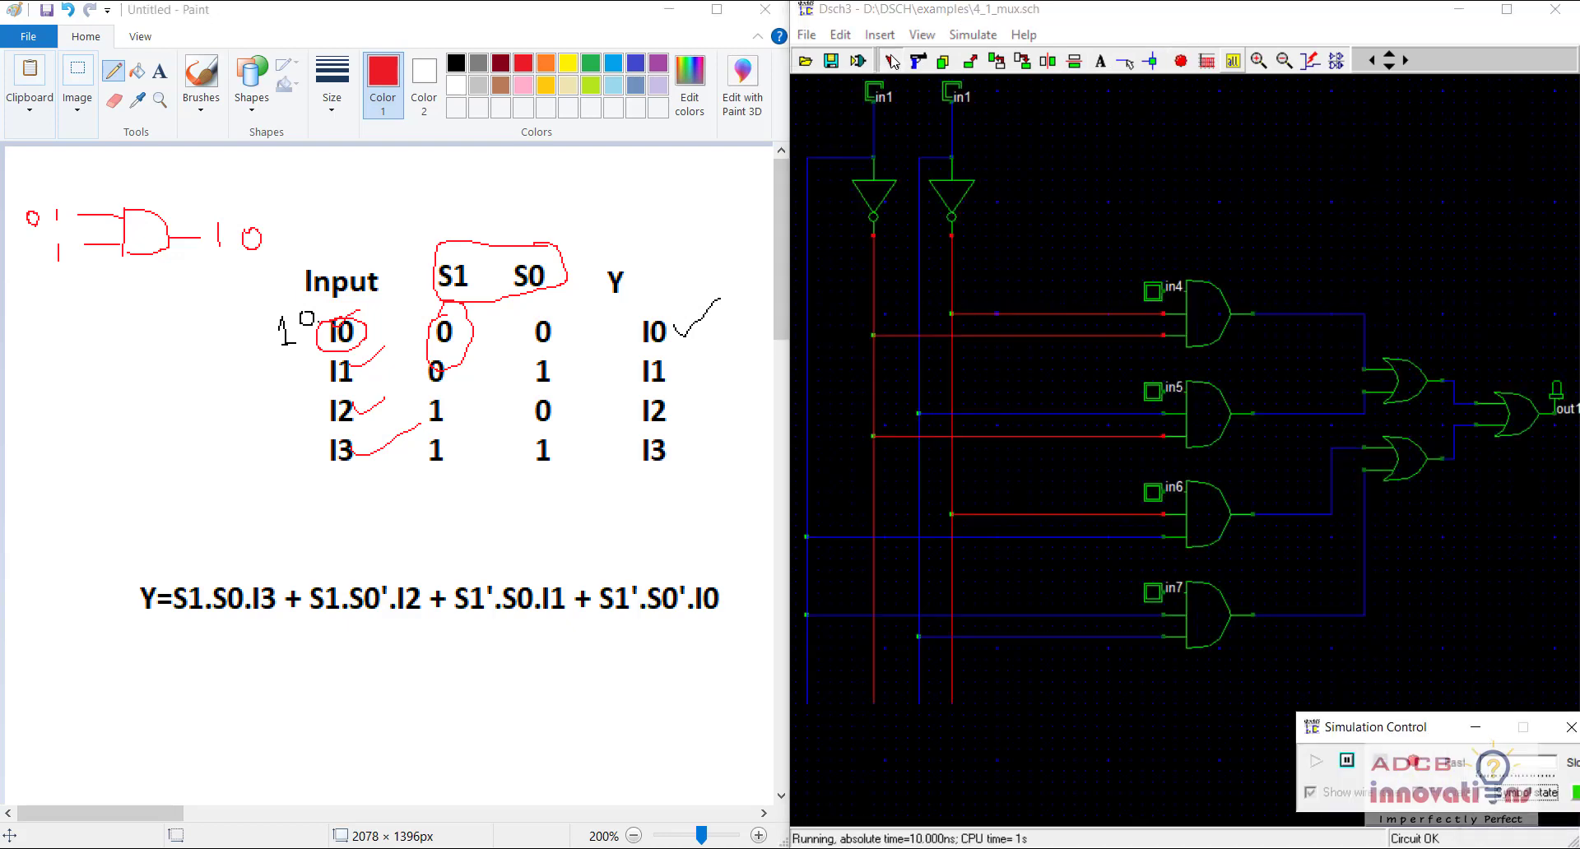
Toggle input in4 on and off in the simulation, and draw red ticks beside the S1 and S0 zeros of the I0 row
left_click(1153, 292)
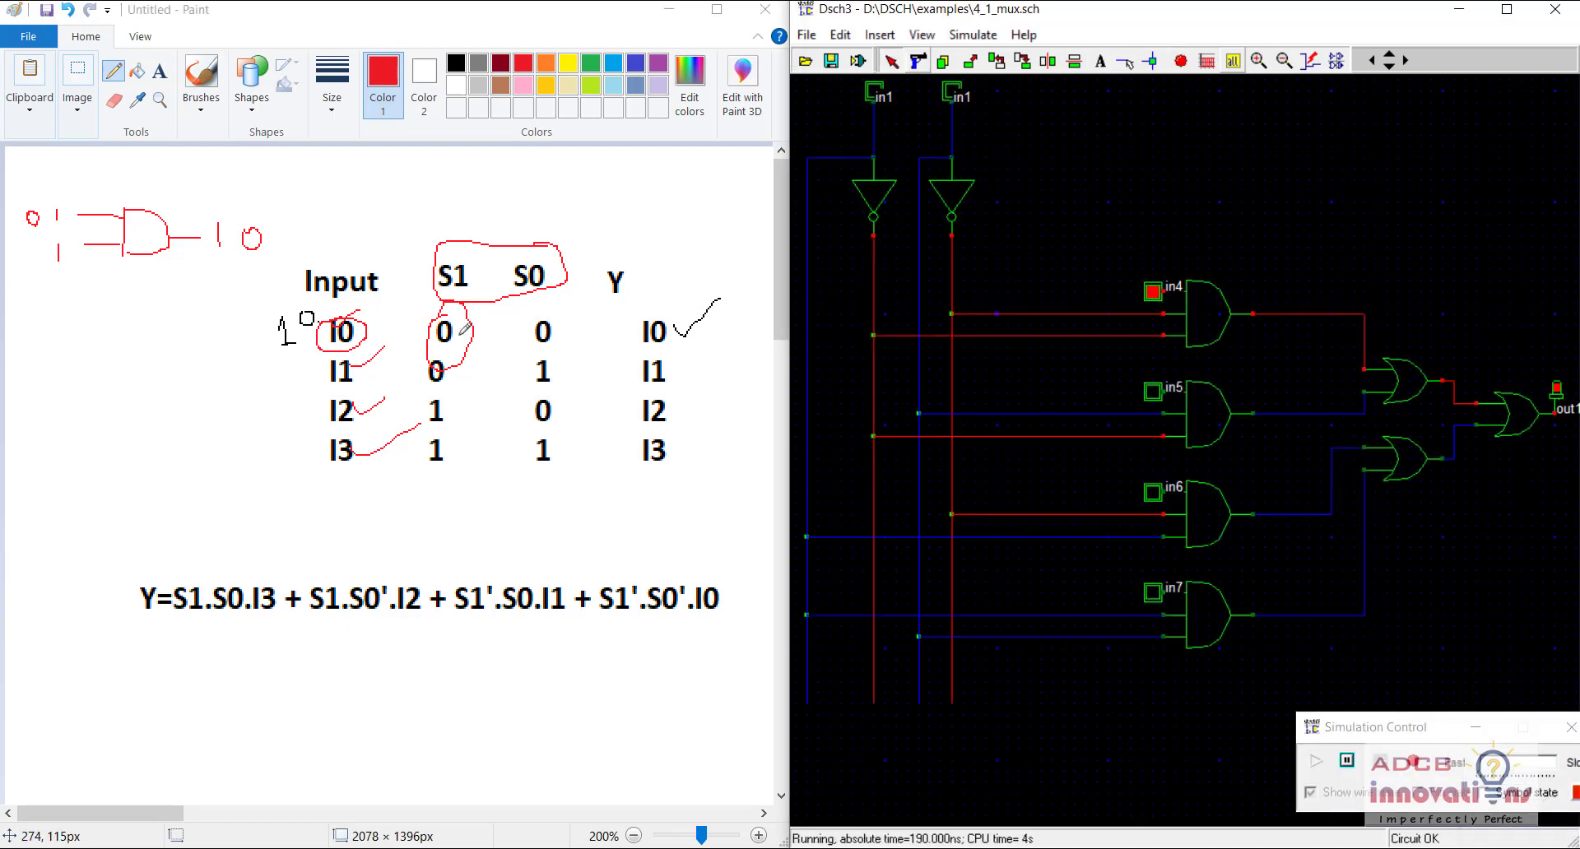
left_click_drag(457, 328, 588, 319)
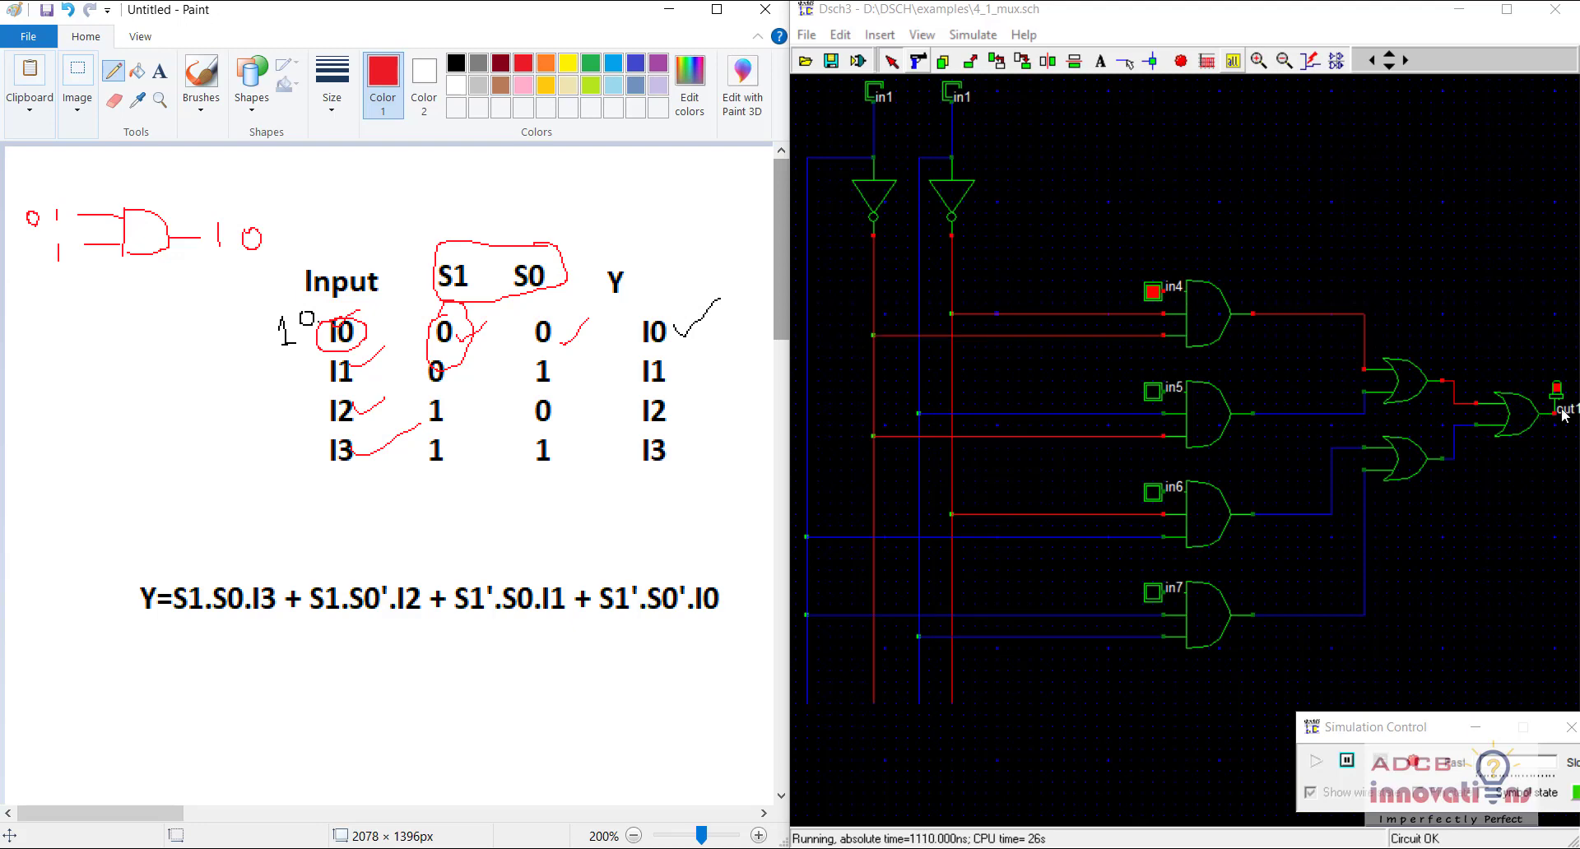
left_click(1153, 293)
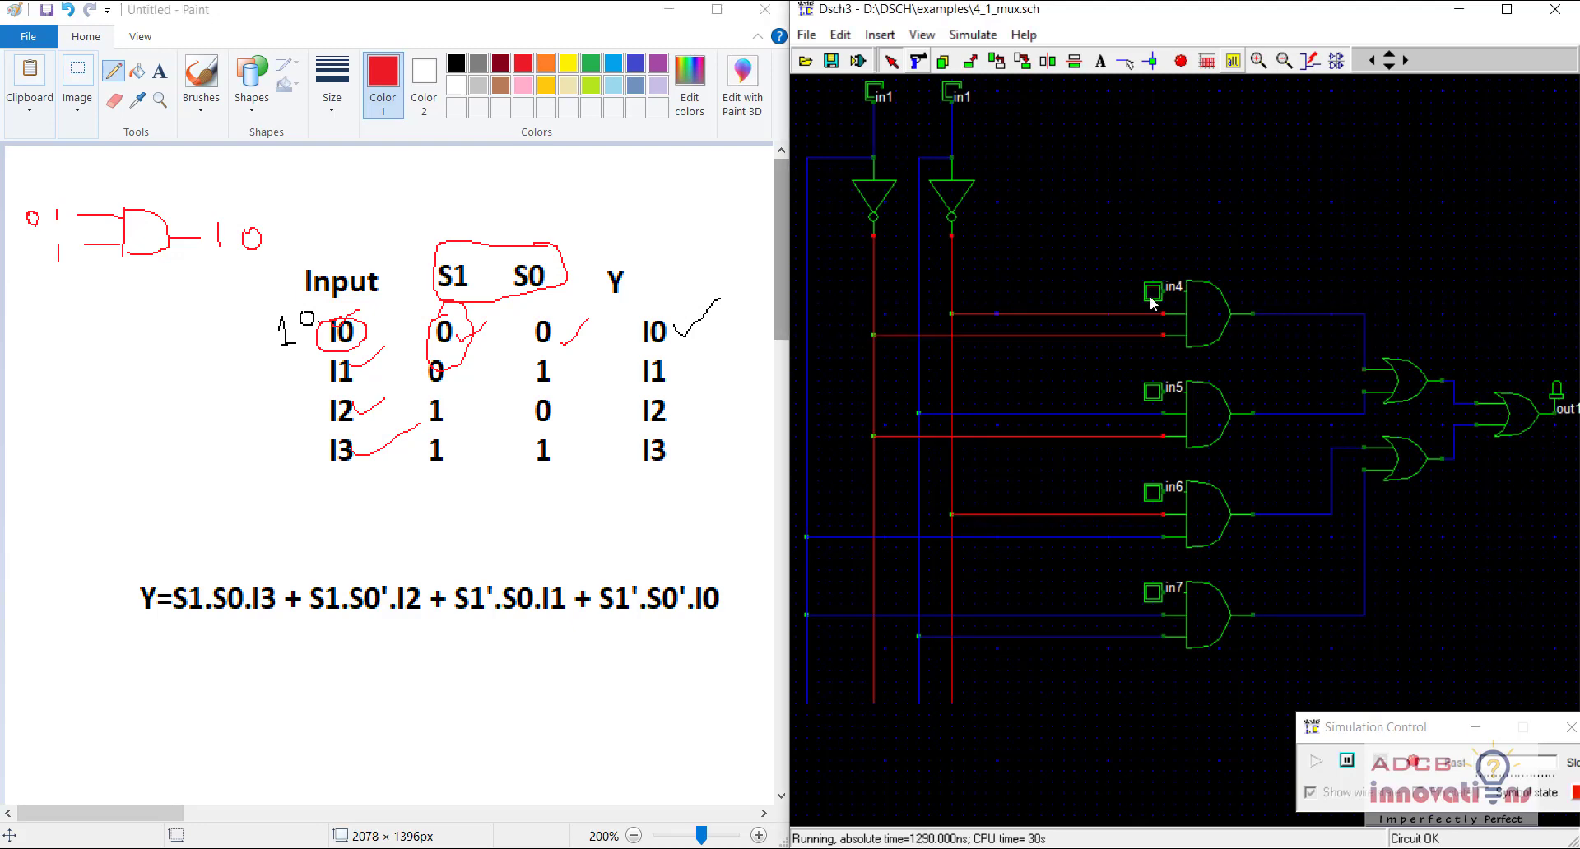
left_click(1153, 296)
left_click(1152, 293)
Sketch a red two-input OR gate below the AND gate, with a 1 at its upper input and a 1 at its output
mouse_move(82, 319)
left_mouse_down()
mouse_move(127, 317)
mouse_move(120, 370)
left_mouse_up()
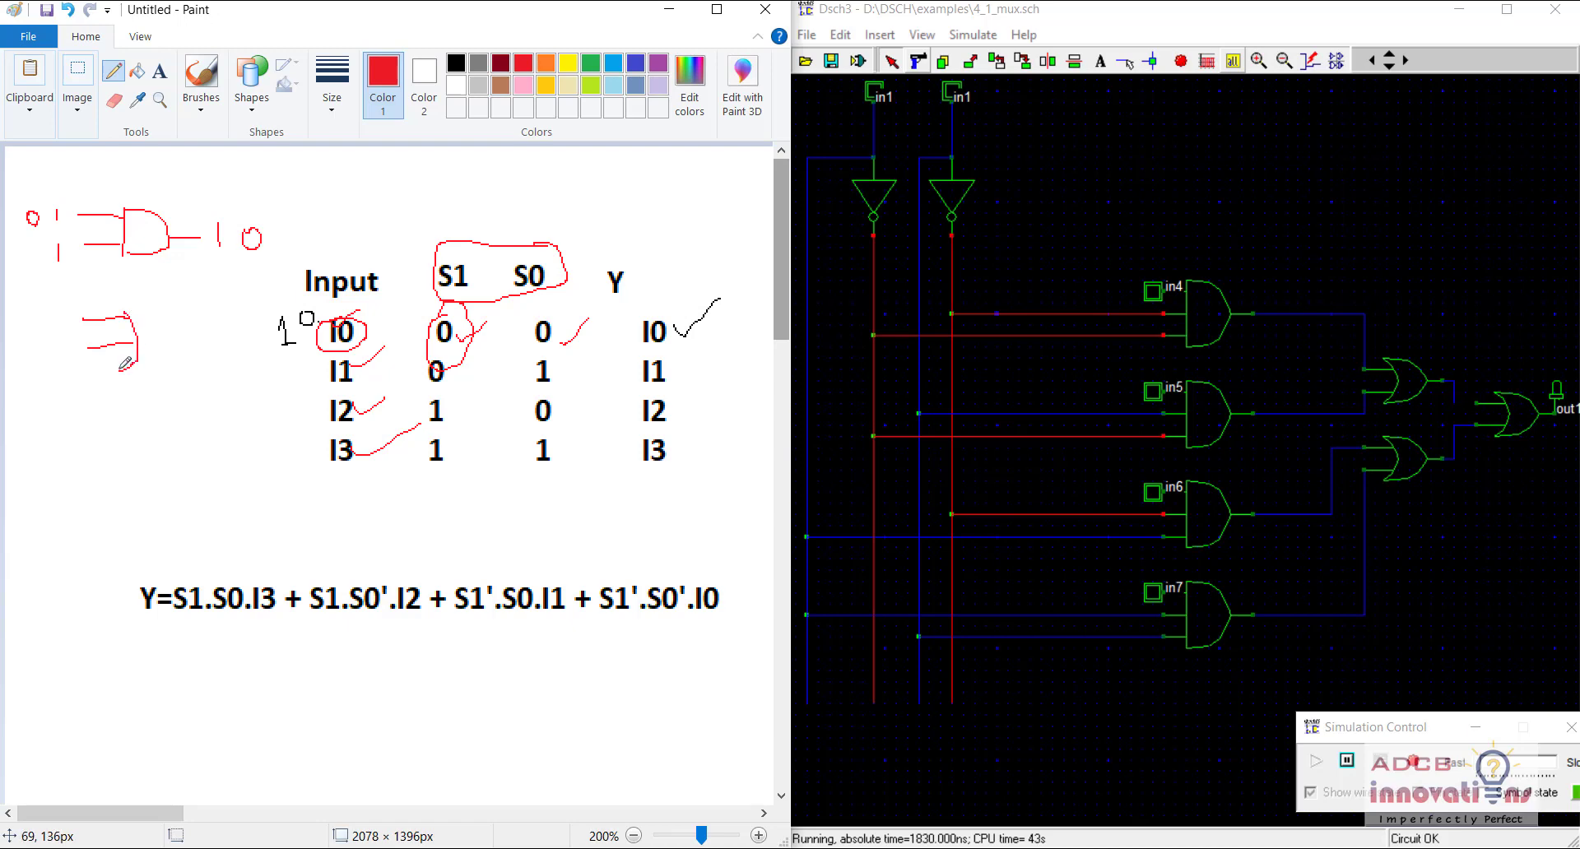
mouse_move(127, 311)
left_mouse_down()
mouse_move(181, 330)
mouse_move(166, 351)
mouse_move(205, 331)
left_mouse_up()
left_click_drag(57, 313, 57, 329)
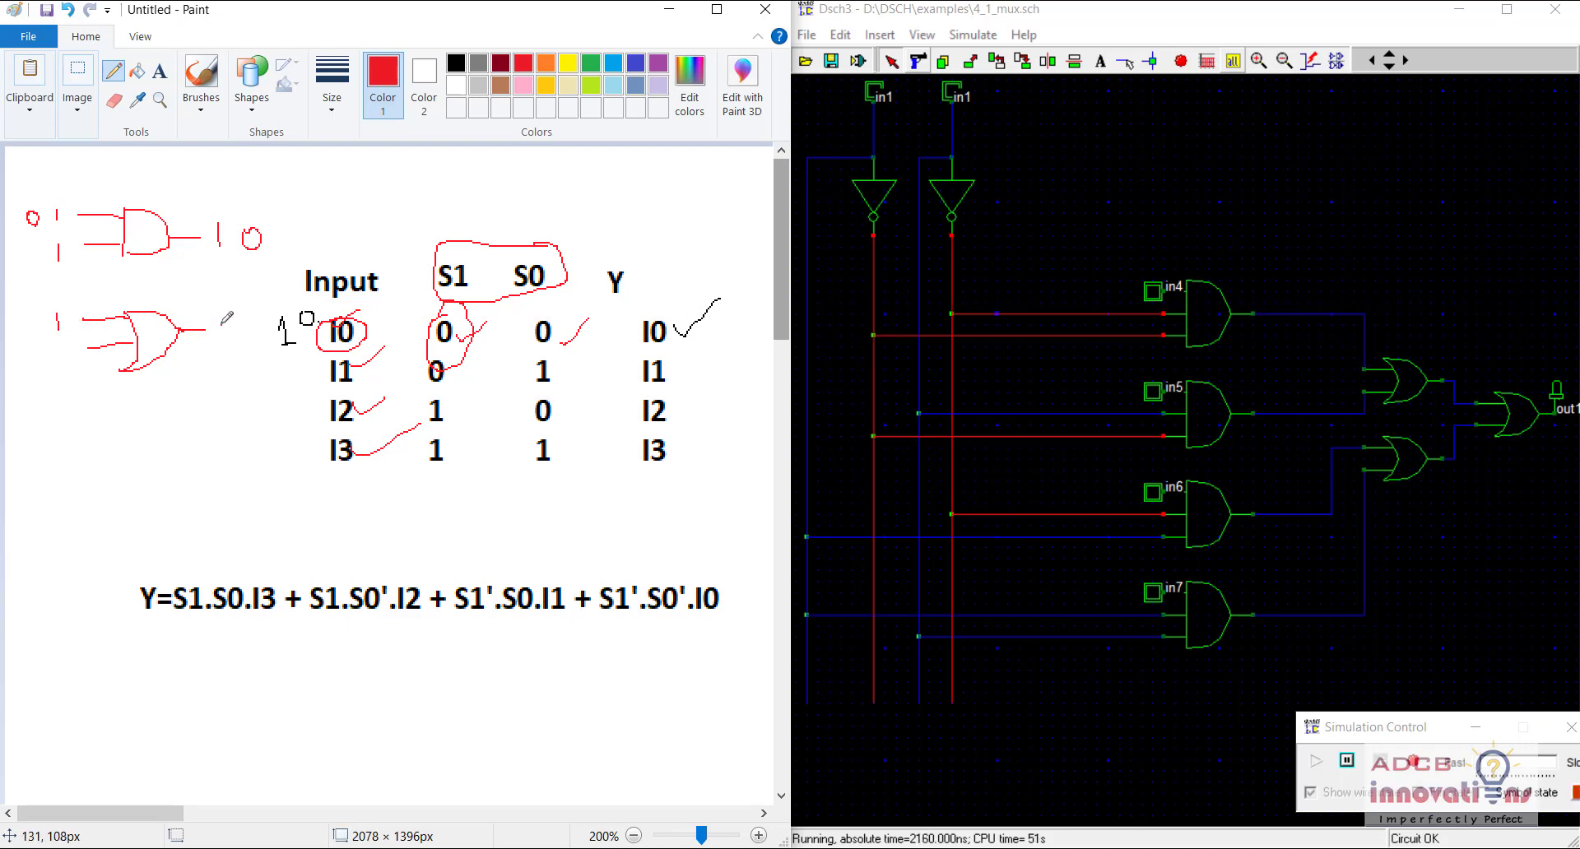
left_click_drag(221, 325, 222, 359)
Turn on both select inputs and input in7 in the running DSCH simulation
left_click(874, 92)
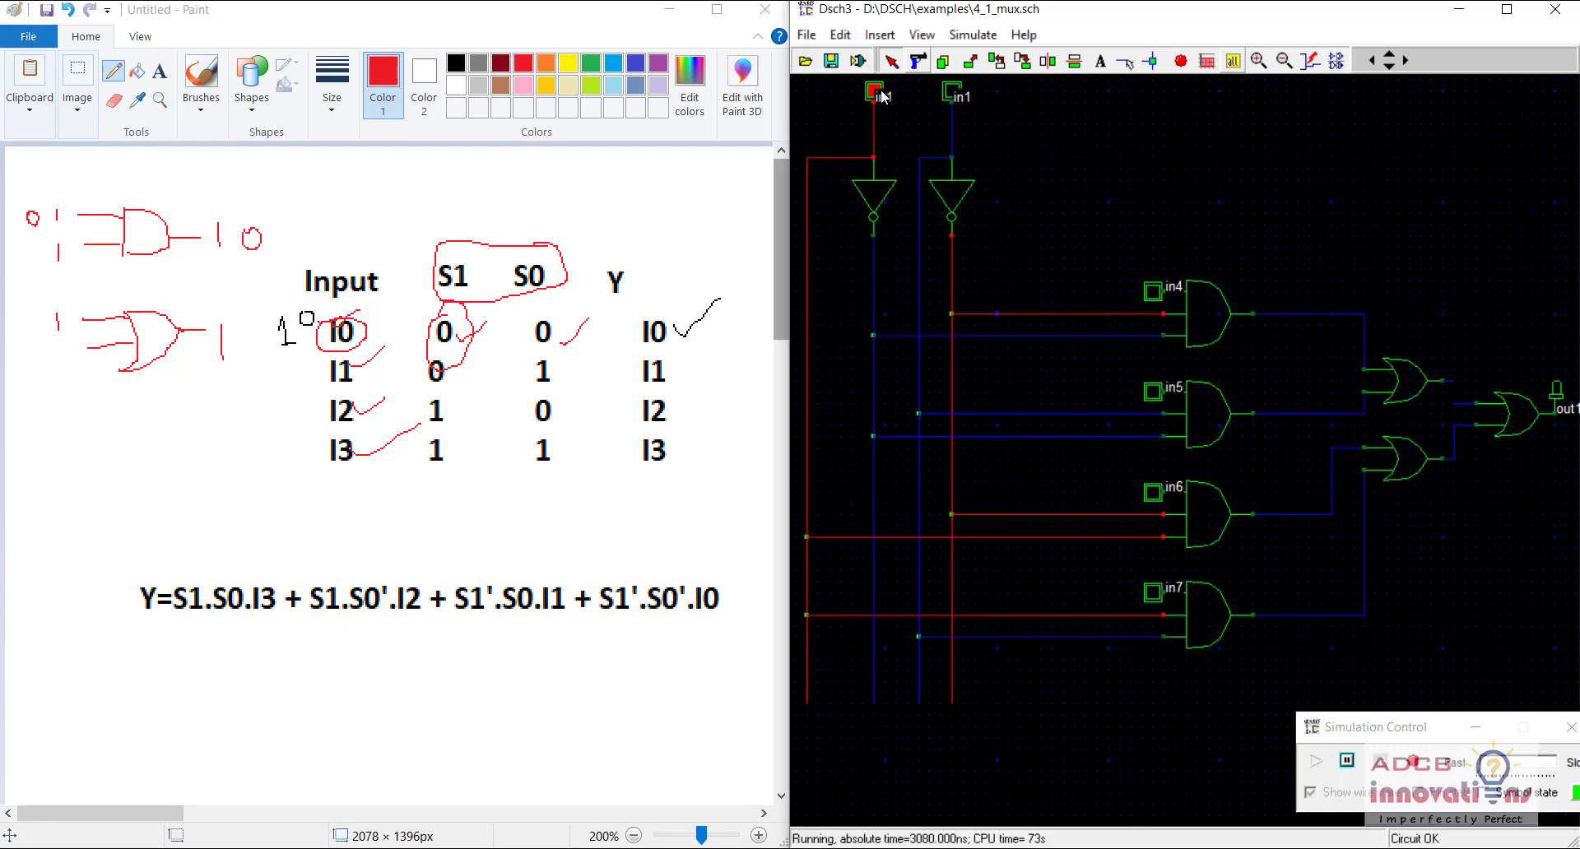
left_click(952, 91)
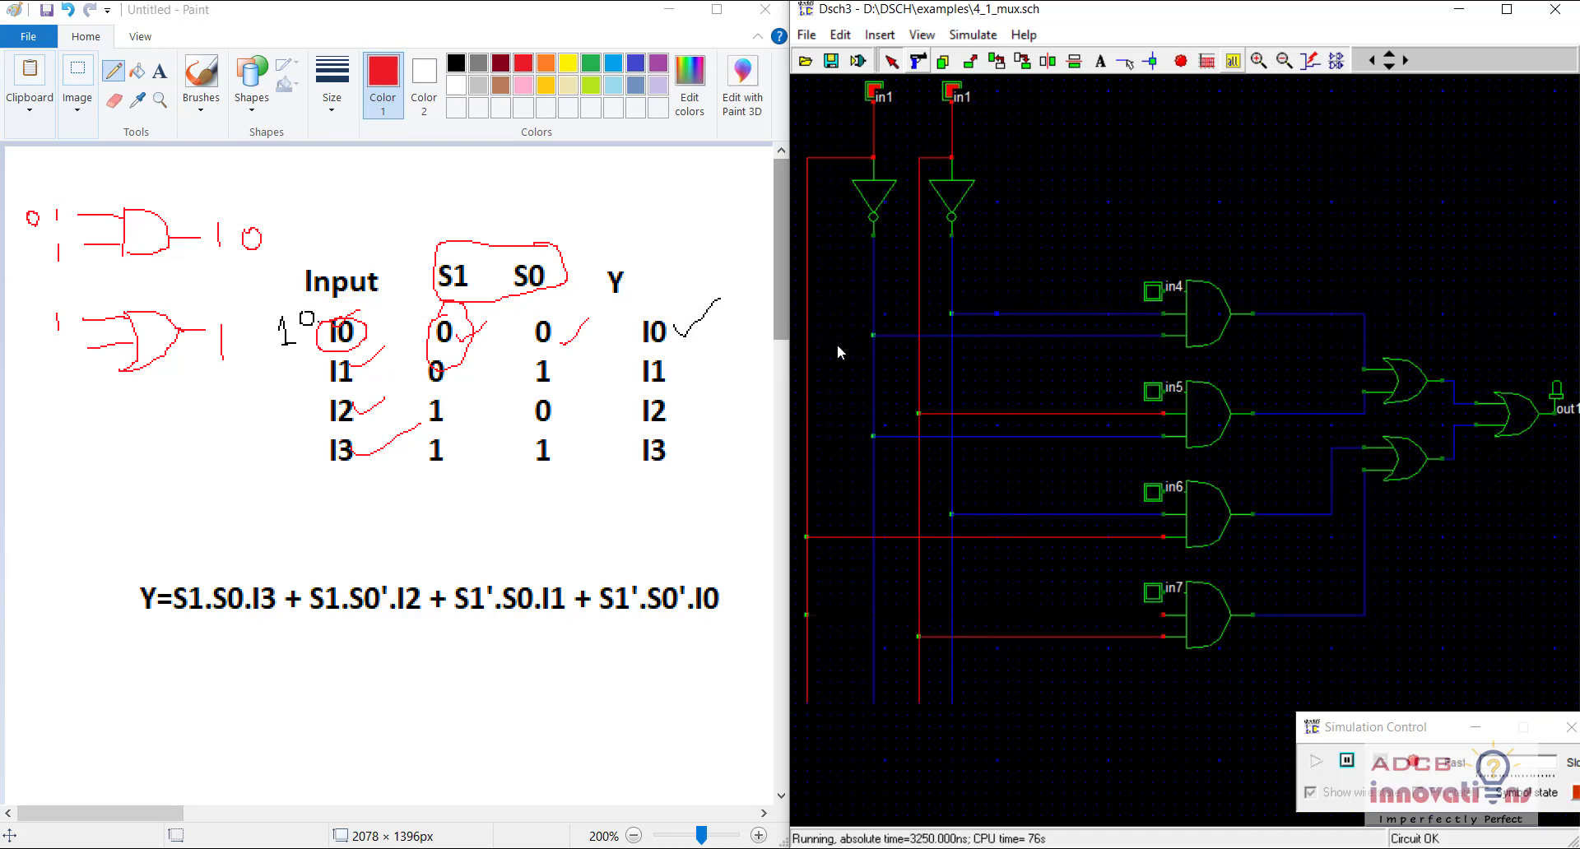
left_click(1155, 594)
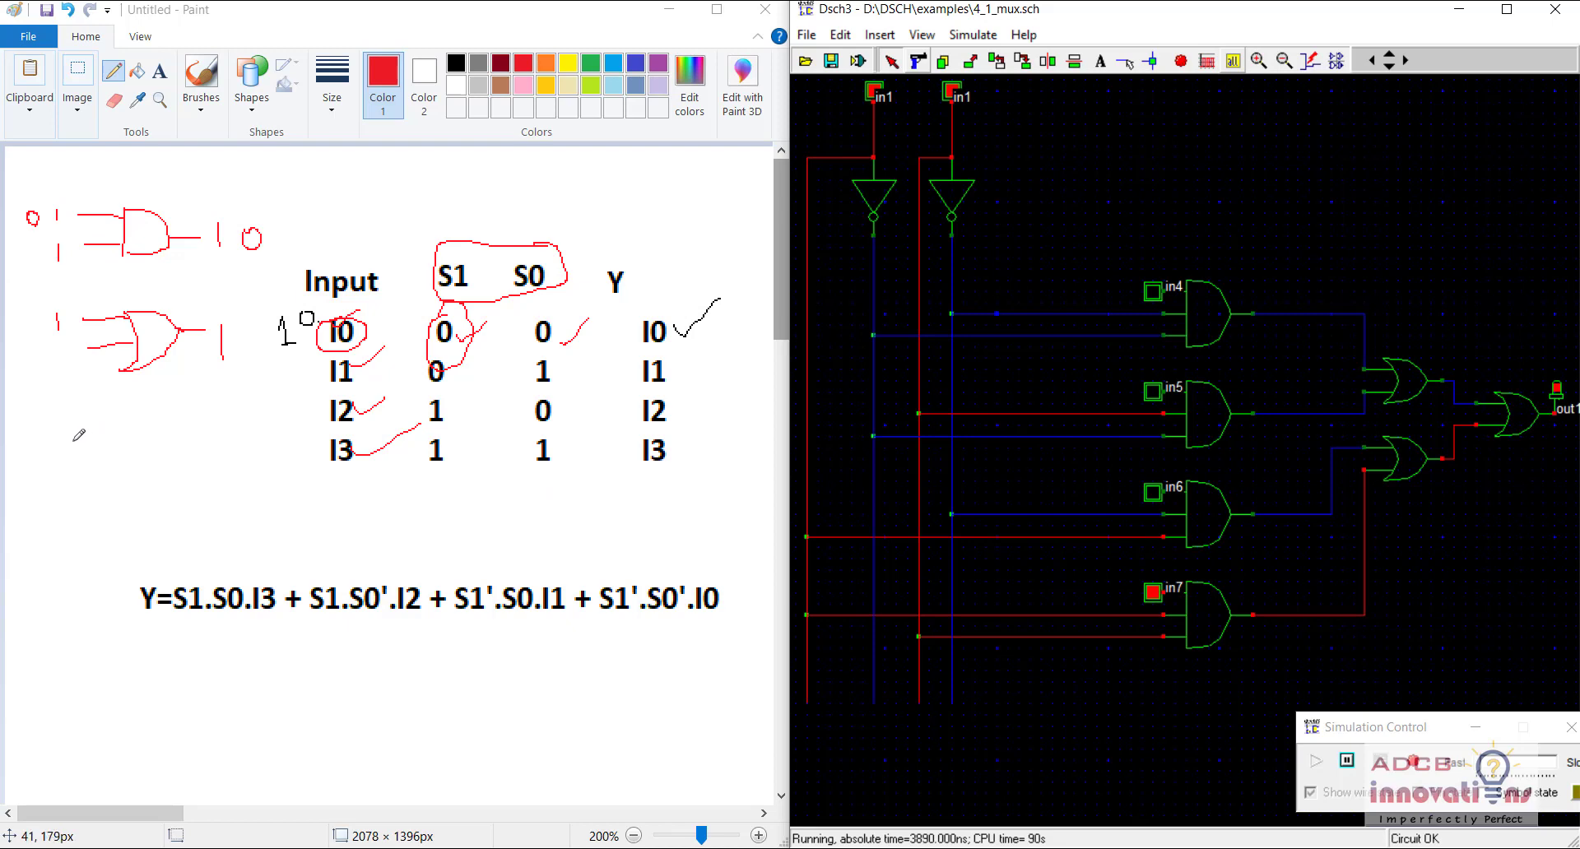
Sketch a red three-input AND gate below the OR gate in Paint, with 1s at the two lower inputs and ticks at the upper input and output
mouse_move(72, 442)
left_mouse_down()
mouse_move(121, 440)
mouse_move(93, 464)
mouse_move(120, 466)
mouse_move(79, 486)
mouse_move(120, 489)
left_mouse_up()
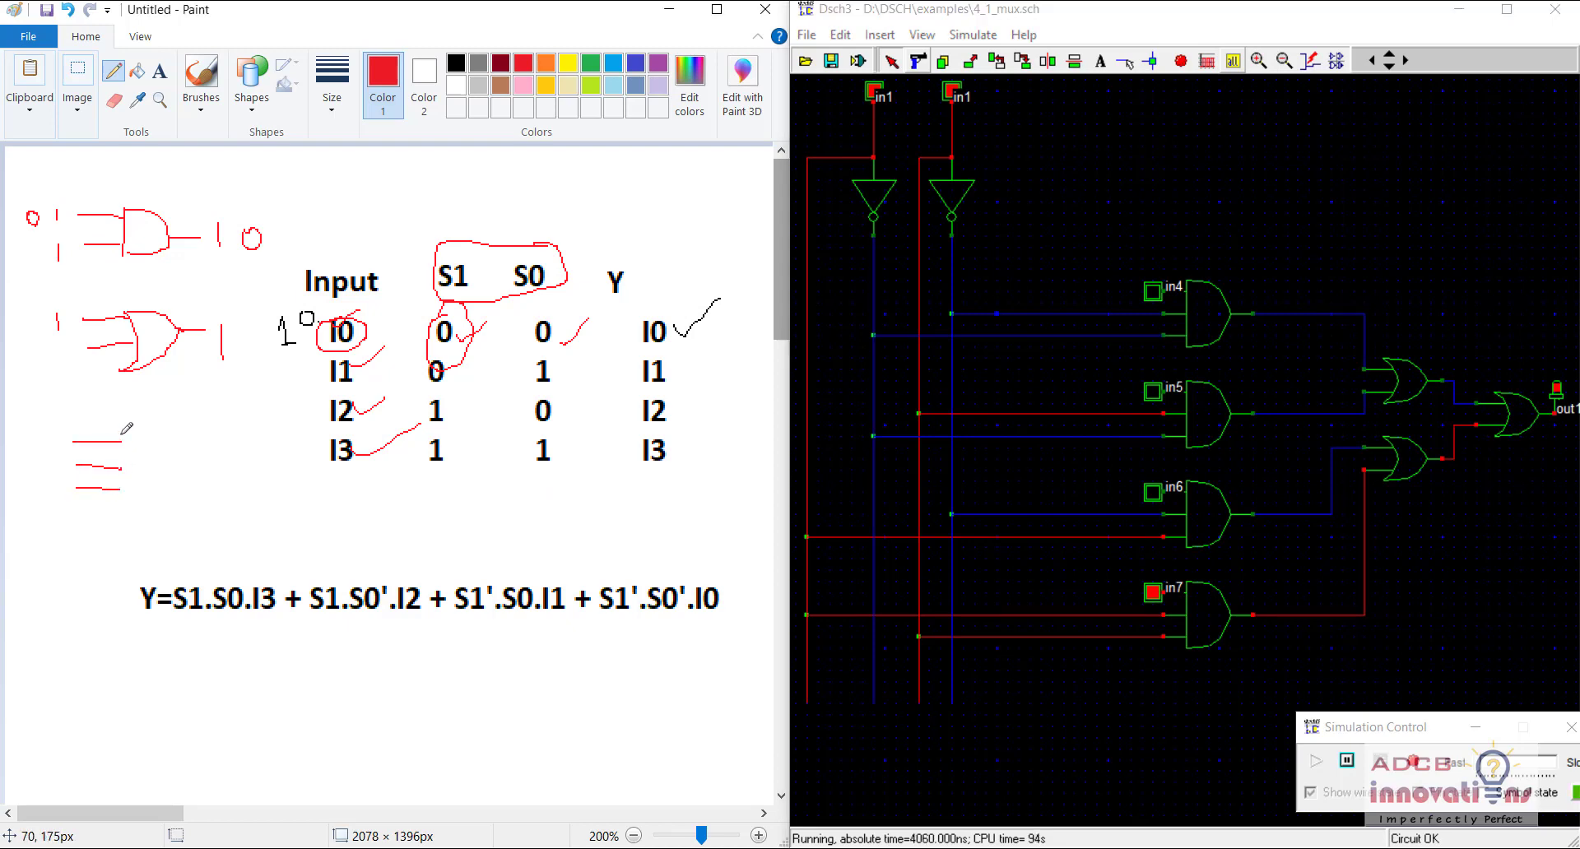
left_click_drag(122, 435, 120, 491)
mouse_move(122, 436)
left_mouse_down()
mouse_move(169, 454)
mouse_move(170, 475)
mouse_move(121, 543)
left_mouse_up()
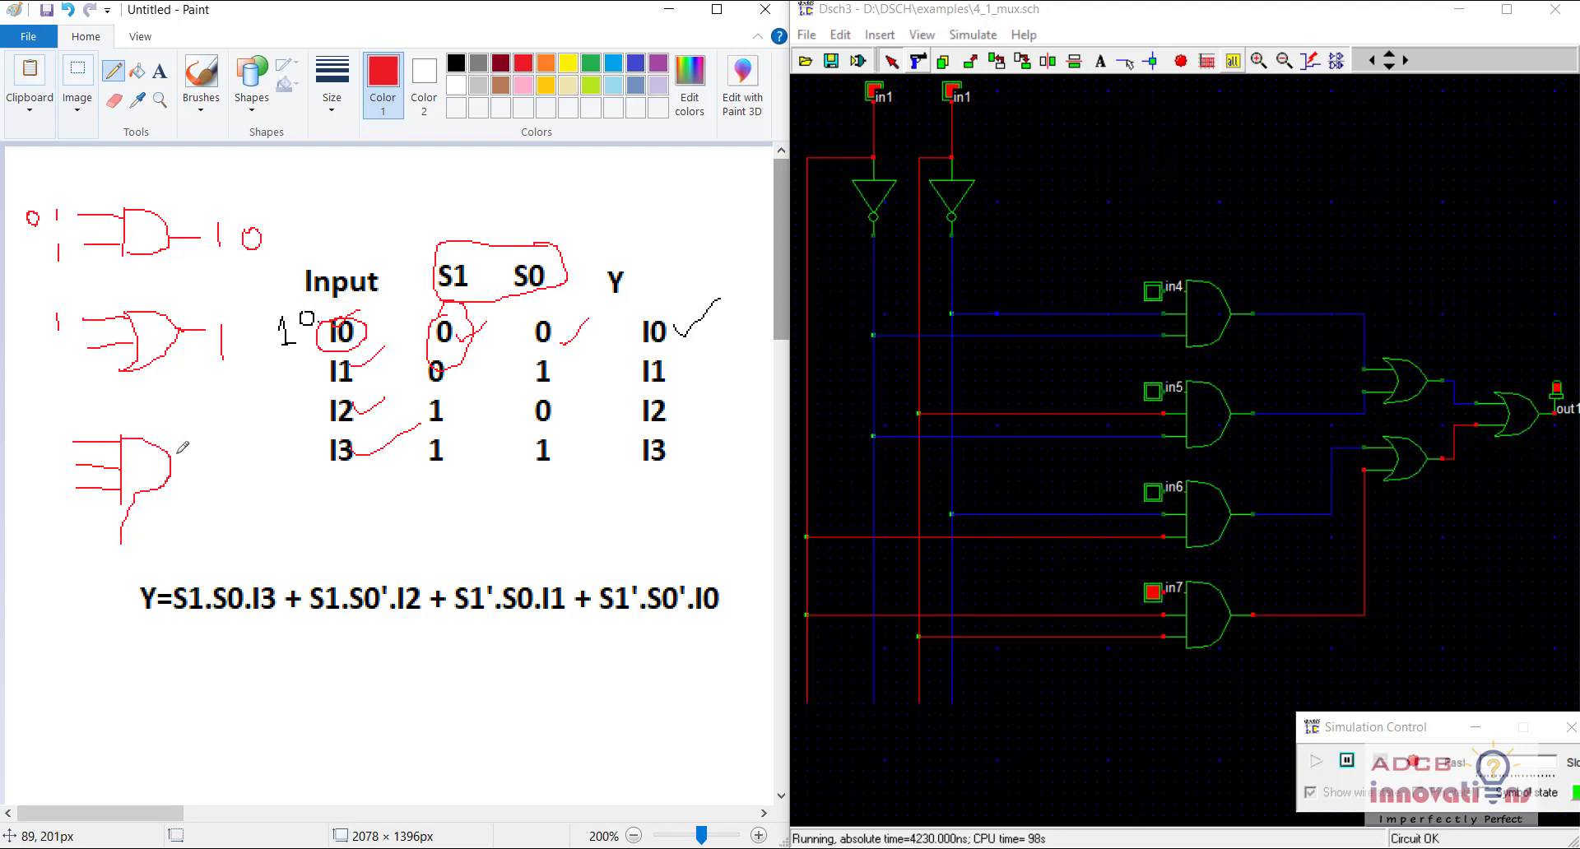
left_click_drag(173, 466, 214, 466)
left_click_drag(56, 486, 56, 502)
left_click_drag(58, 430, 89, 418)
left_click_drag(218, 464, 265, 436)
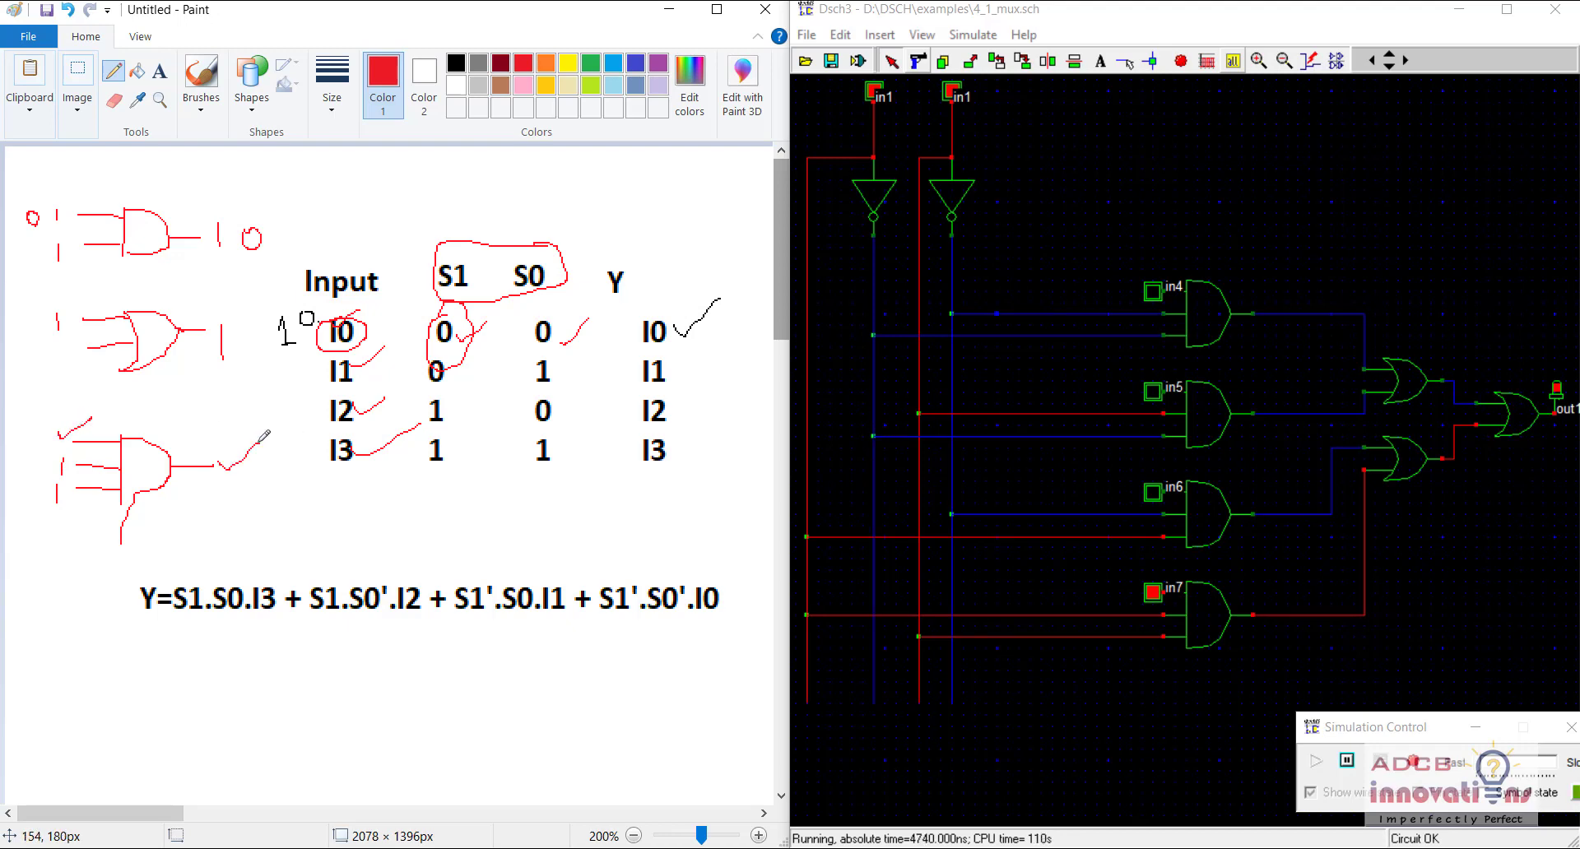
Write 01 above the three-input gate and 10 at its output, add ticks below the output and at I3, and re-mark the OR gate's upper input
left_click_drag(107, 404, 108, 405)
left_click_drag(219, 451, 218, 449)
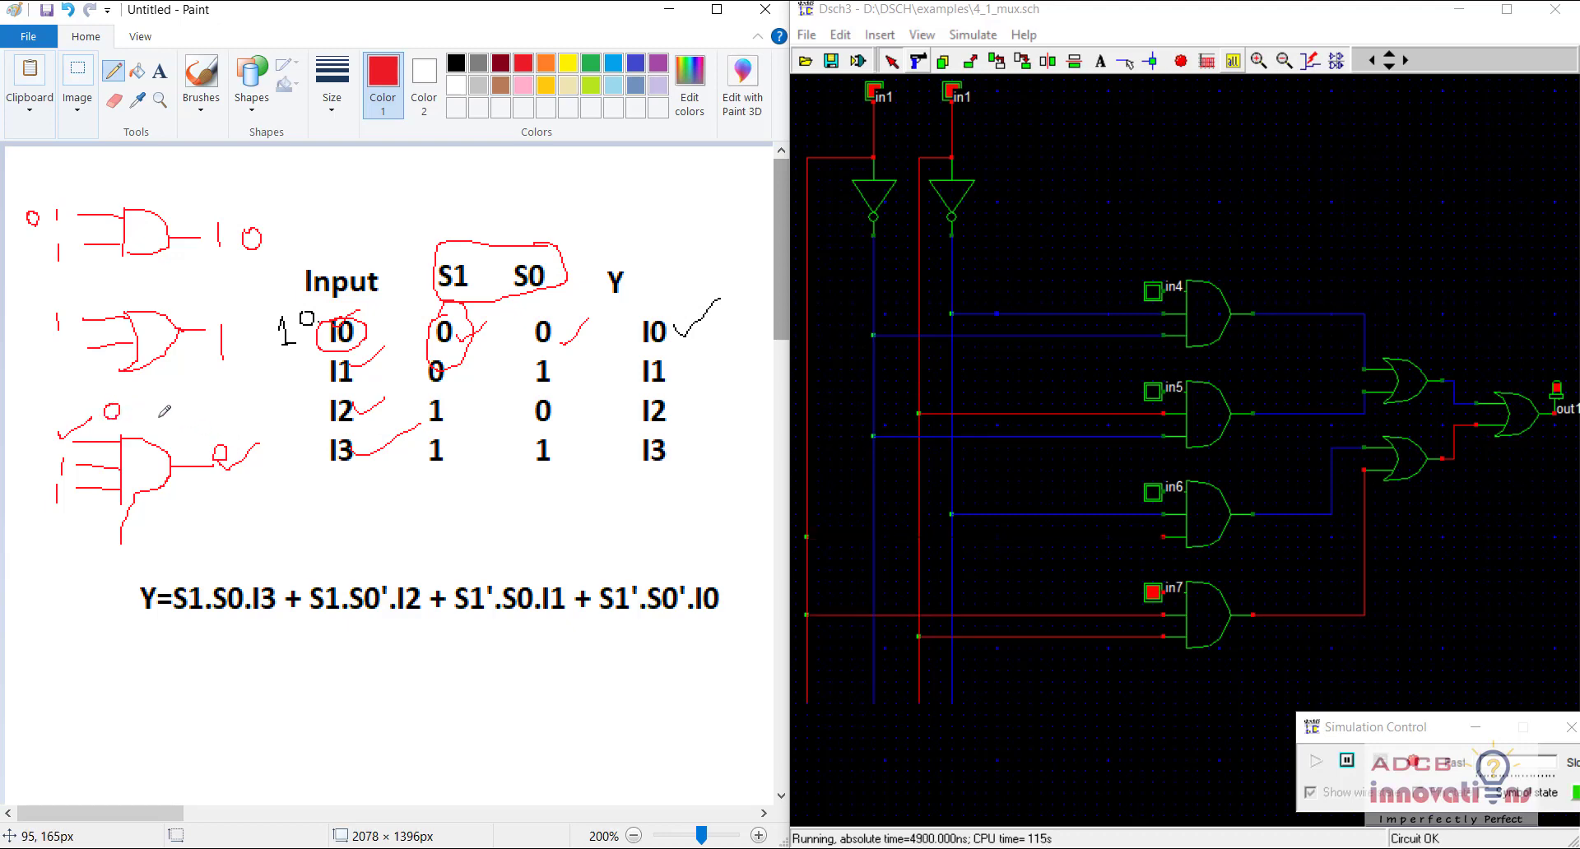
left_click_drag(127, 421, 126, 404)
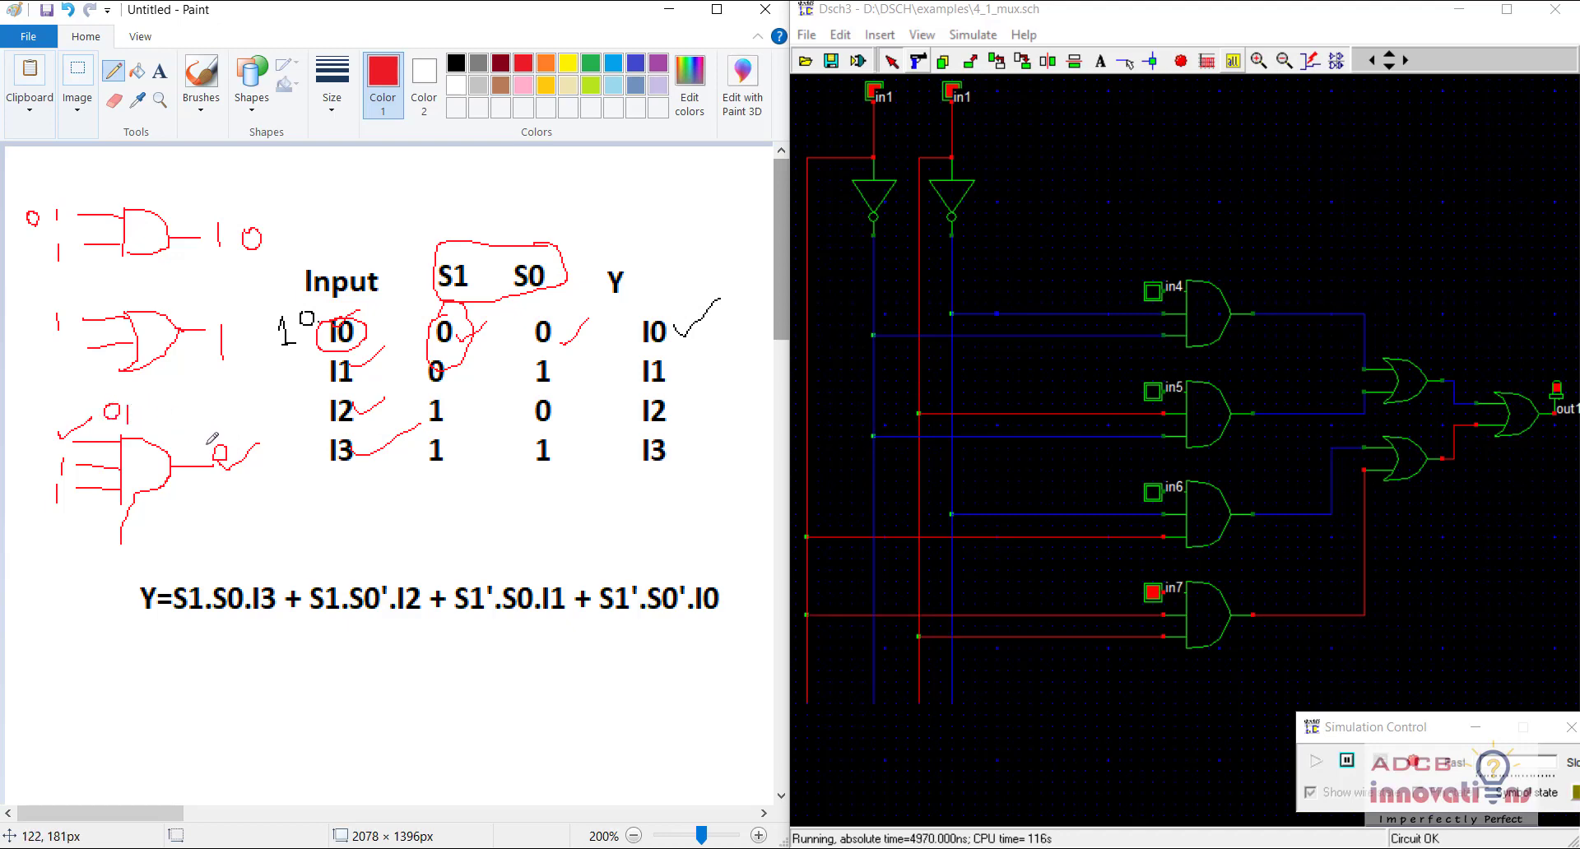
left_click_drag(209, 446, 208, 459)
mouse_move(199, 492)
left_mouse_down()
mouse_move(224, 502)
mouse_move(331, 452)
left_mouse_up()
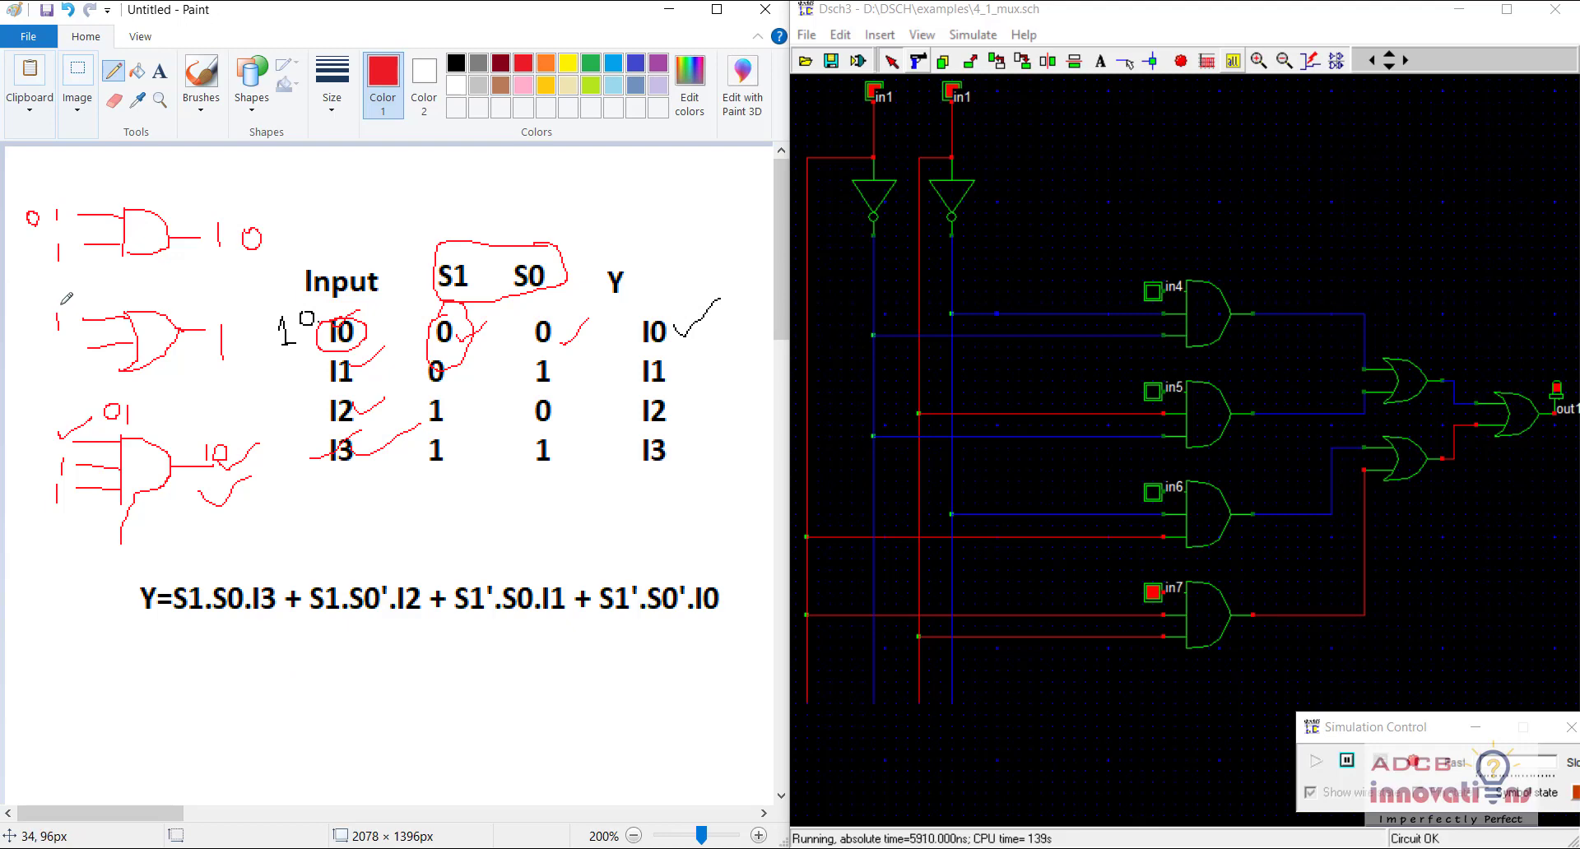
left_click_drag(62, 308, 58, 329)
Toggle input in7 off and on in the DSCH simulation
left_click(1158, 590)
left_click(1159, 592)
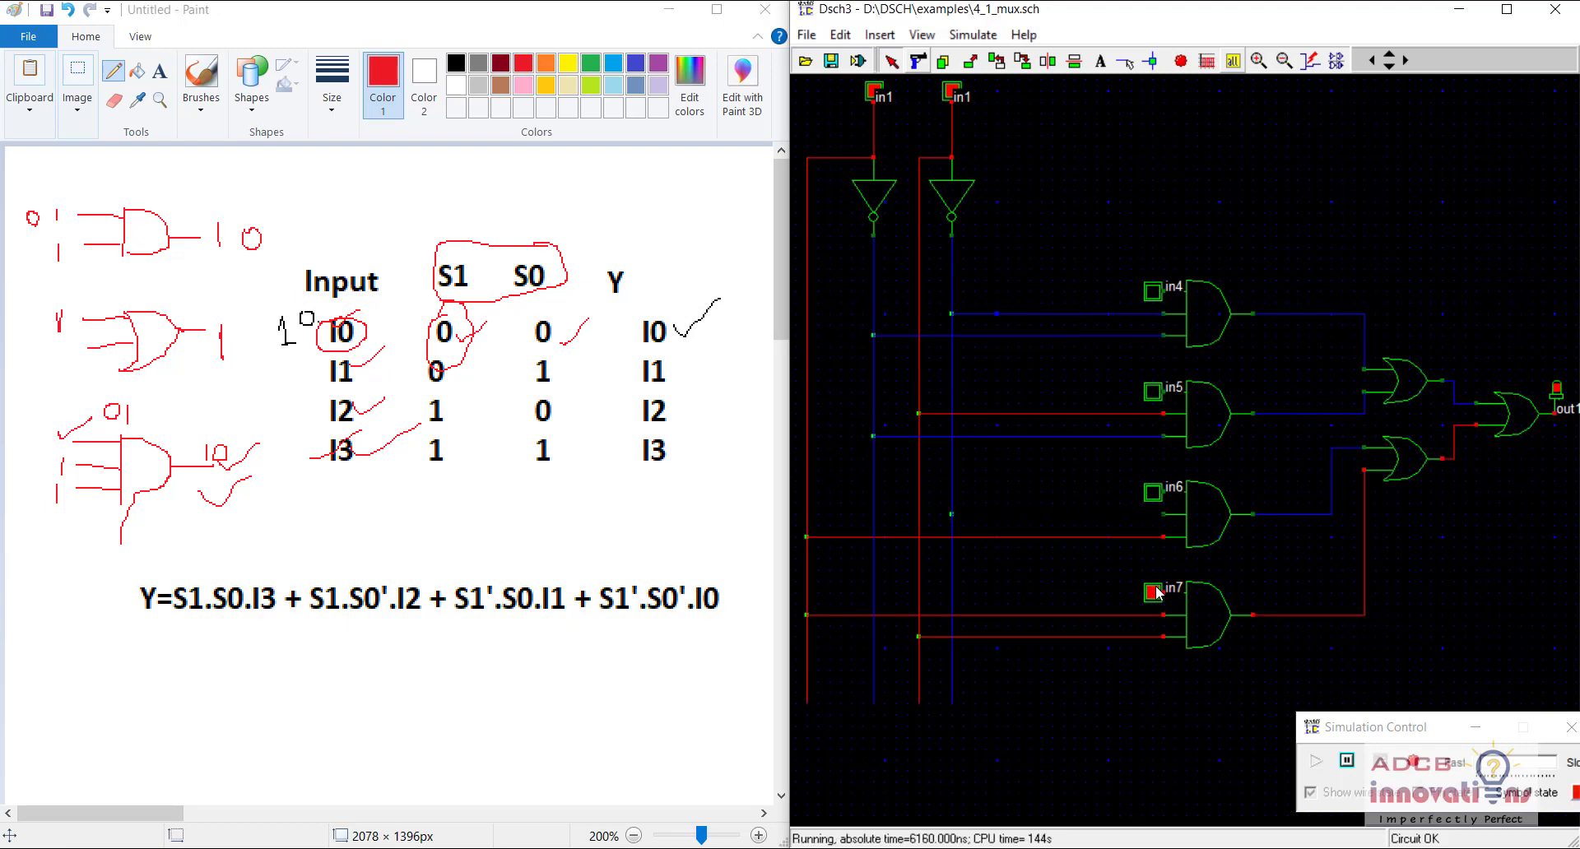
left_click(1154, 593)
Draw a red loop around the Boolean expression in Paint and mark an X at its I0 end
mouse_move(702, 569)
left_mouse_down()
mouse_move(282, 524)
mouse_move(80, 543)
mouse_move(543, 630)
left_mouse_up()
mouse_move(724, 553)
left_mouse_down()
mouse_move(706, 580)
mouse_move(726, 586)
left_mouse_up()
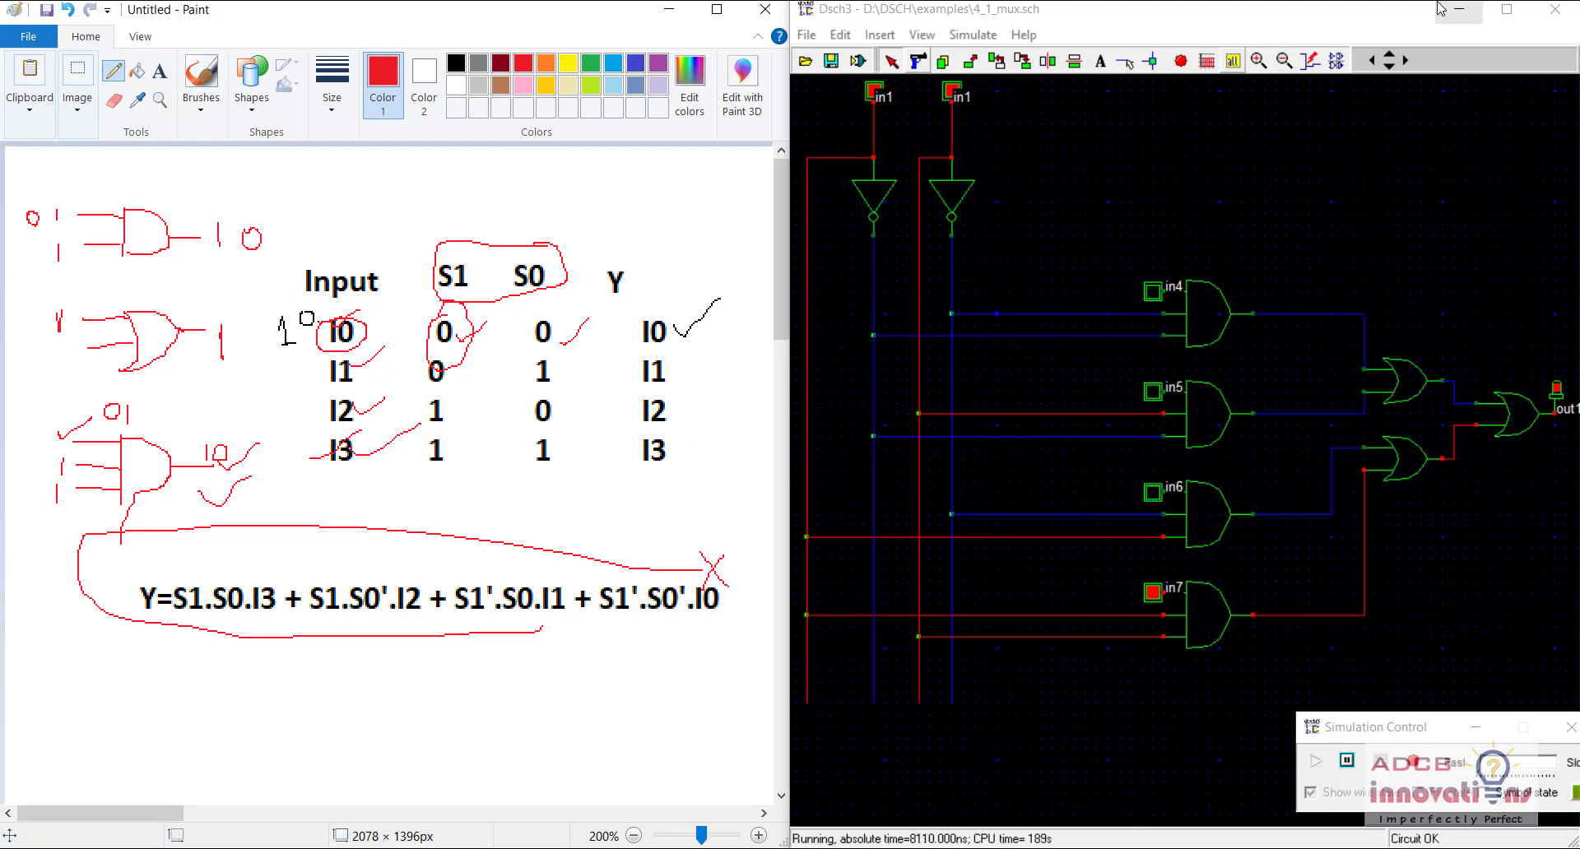
Stop the multiplexer simulation in the maximized DSCH window and save the 4_1_mux.sch schematic
left_click(1507, 9)
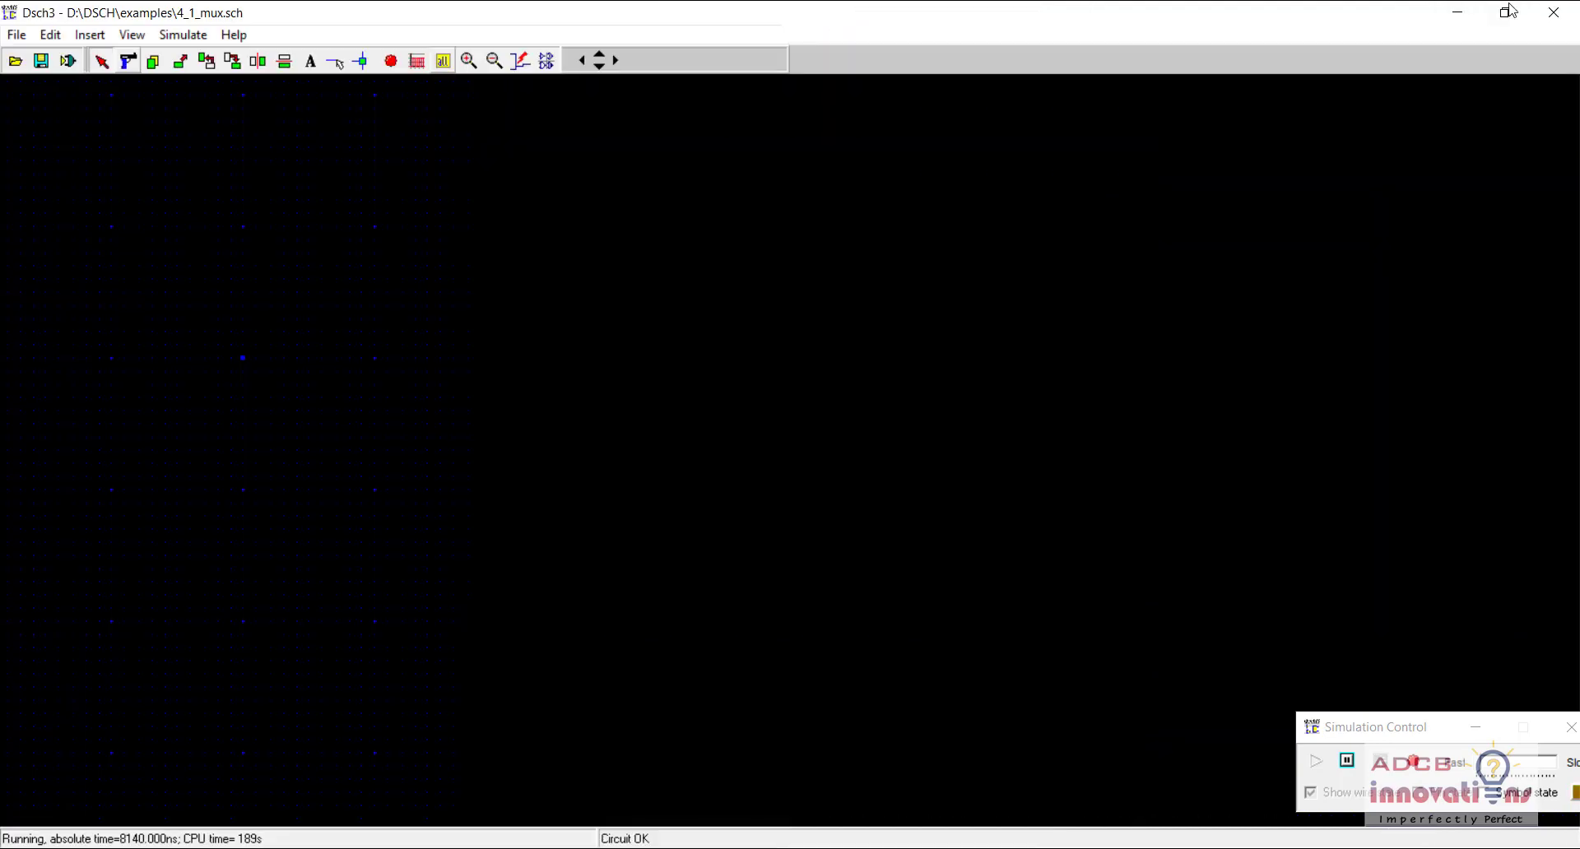
left_click(389, 62)
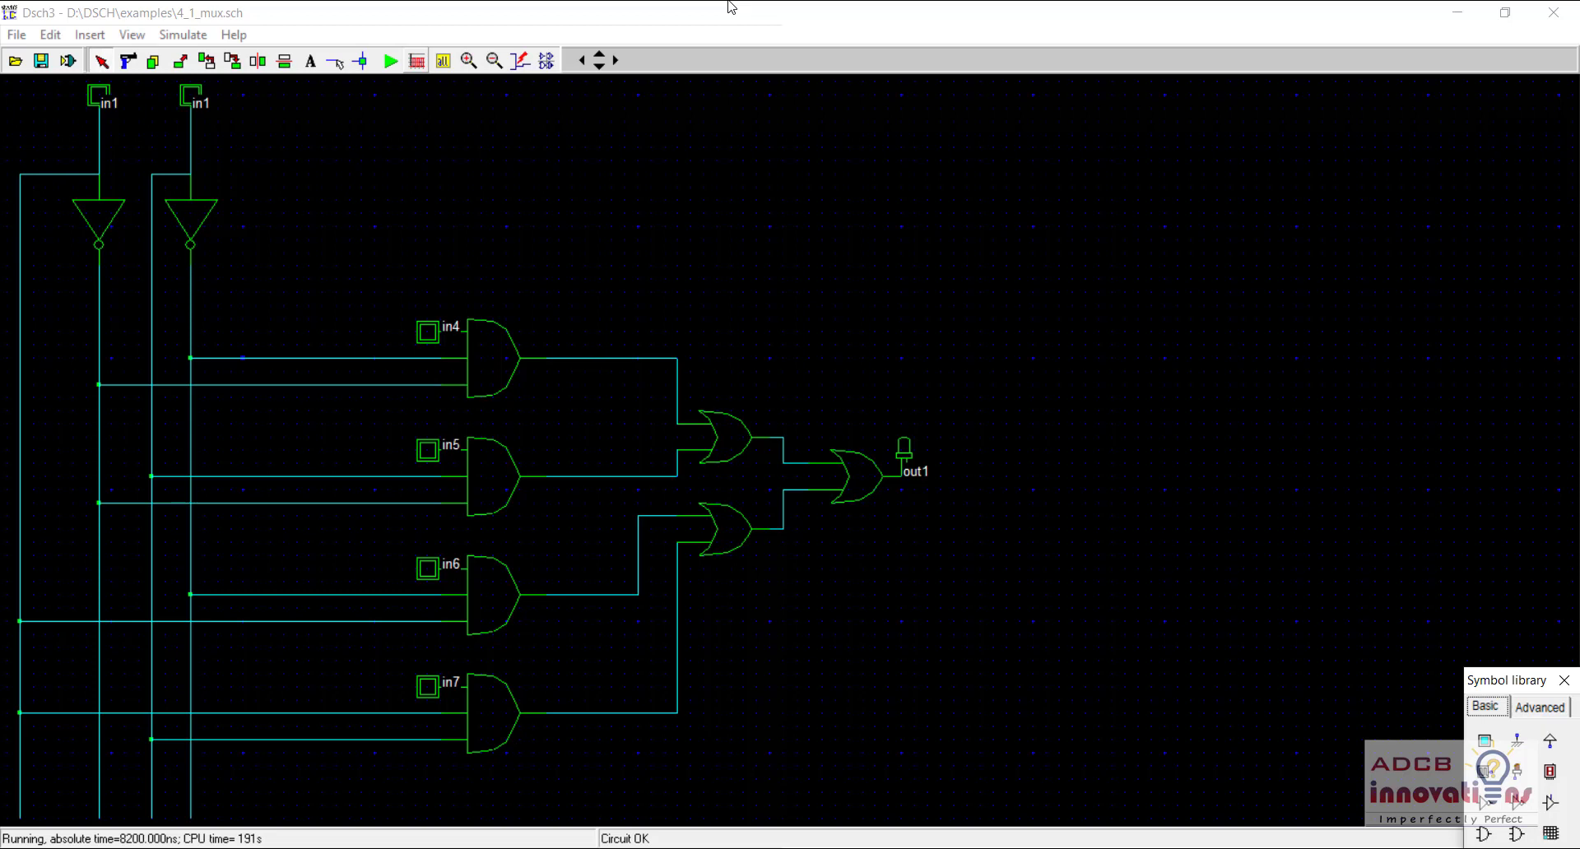
left_click(24, 35)
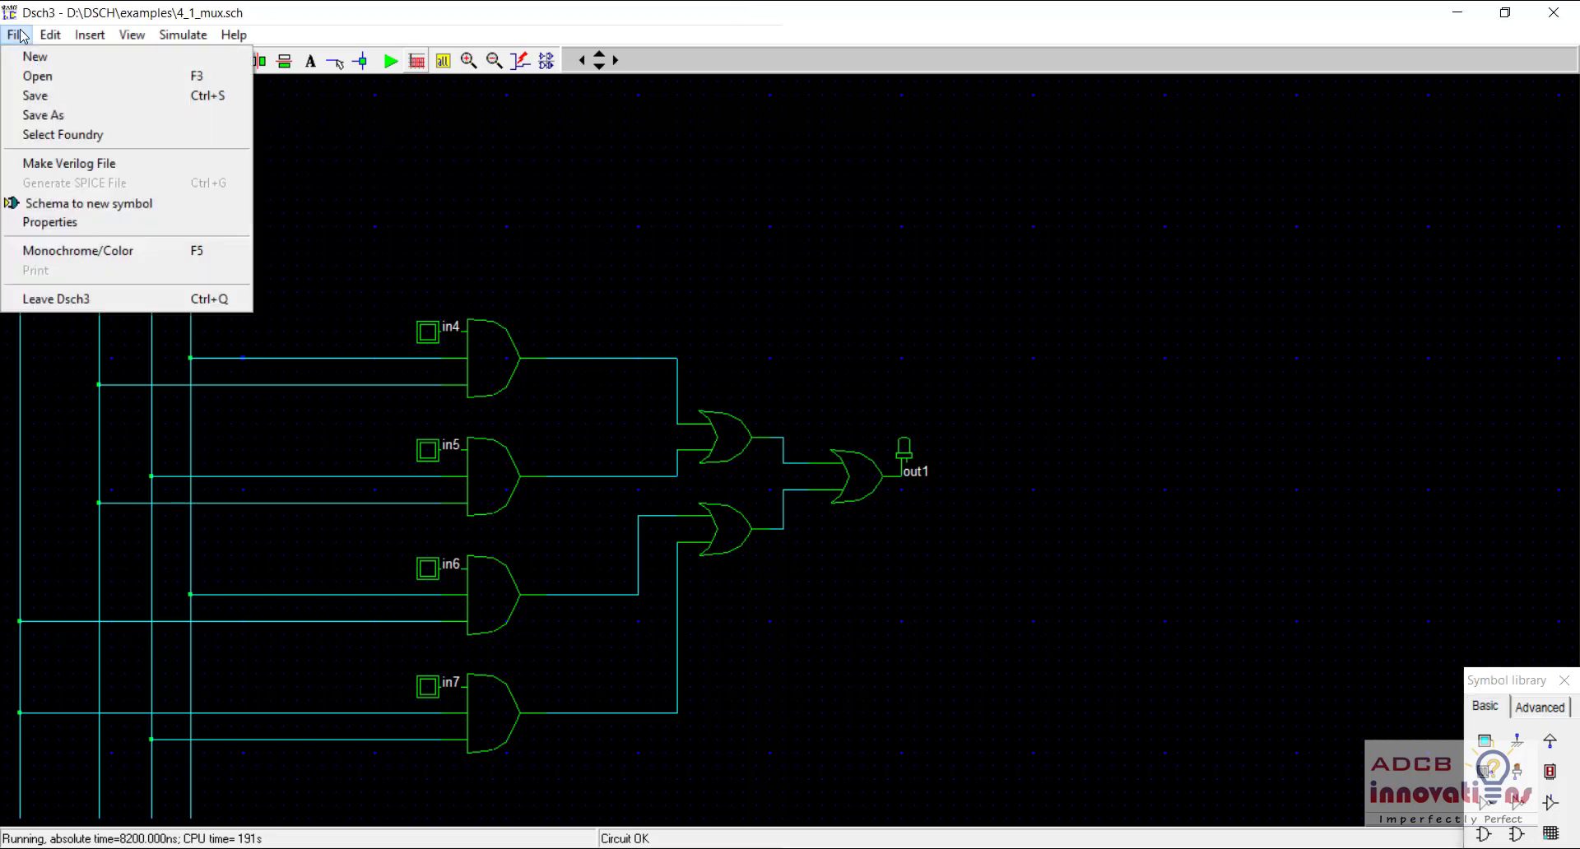
left_click(54, 97)
Start a new blank schematic and try to place an inverter from the symbol library
left_click(16, 34)
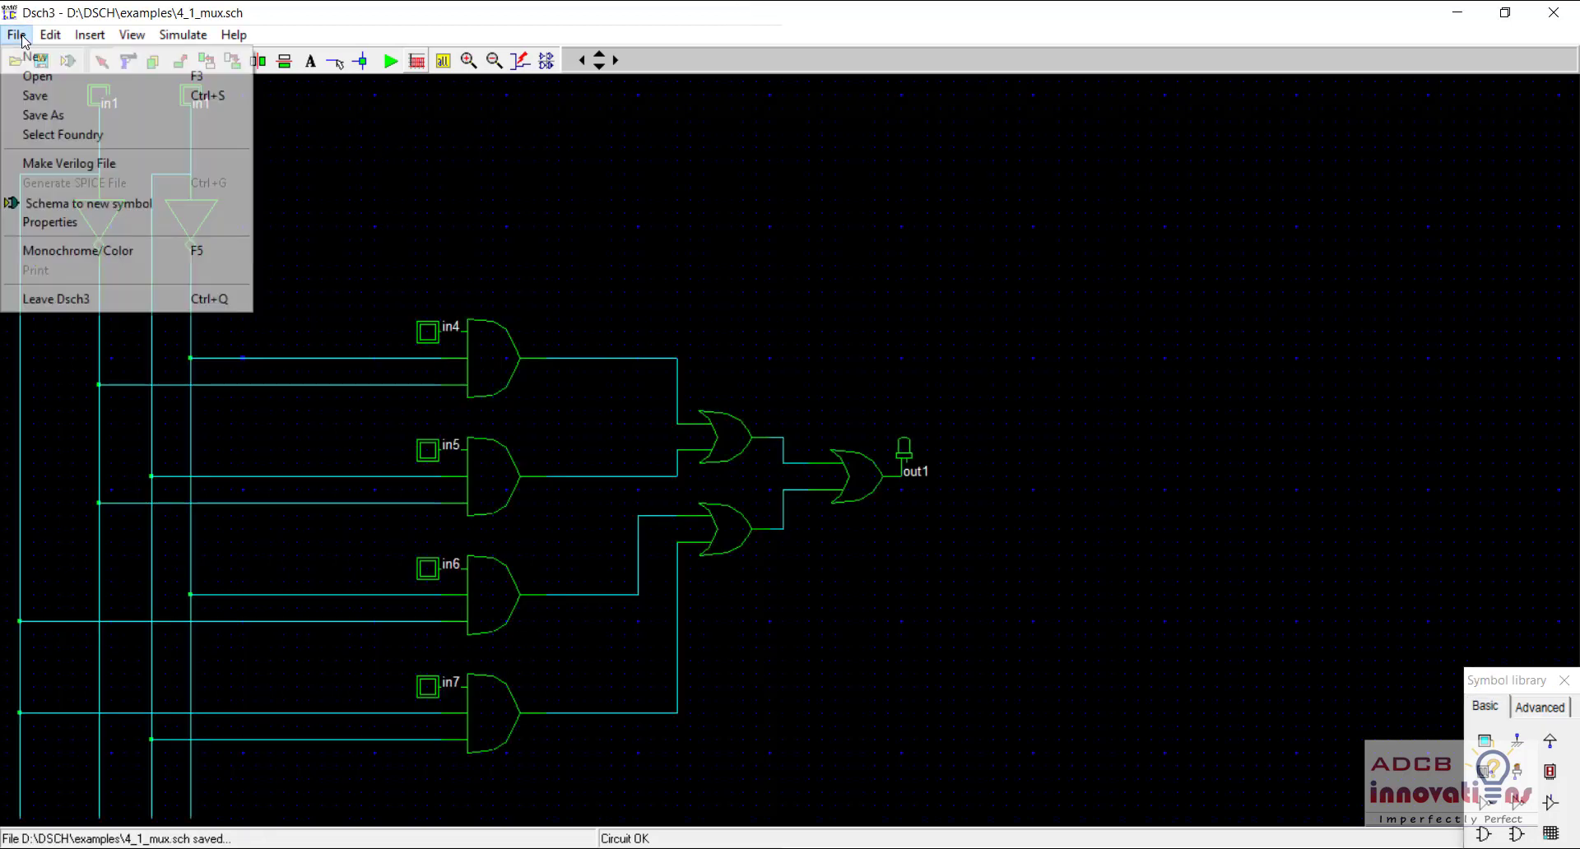
left_click(41, 58)
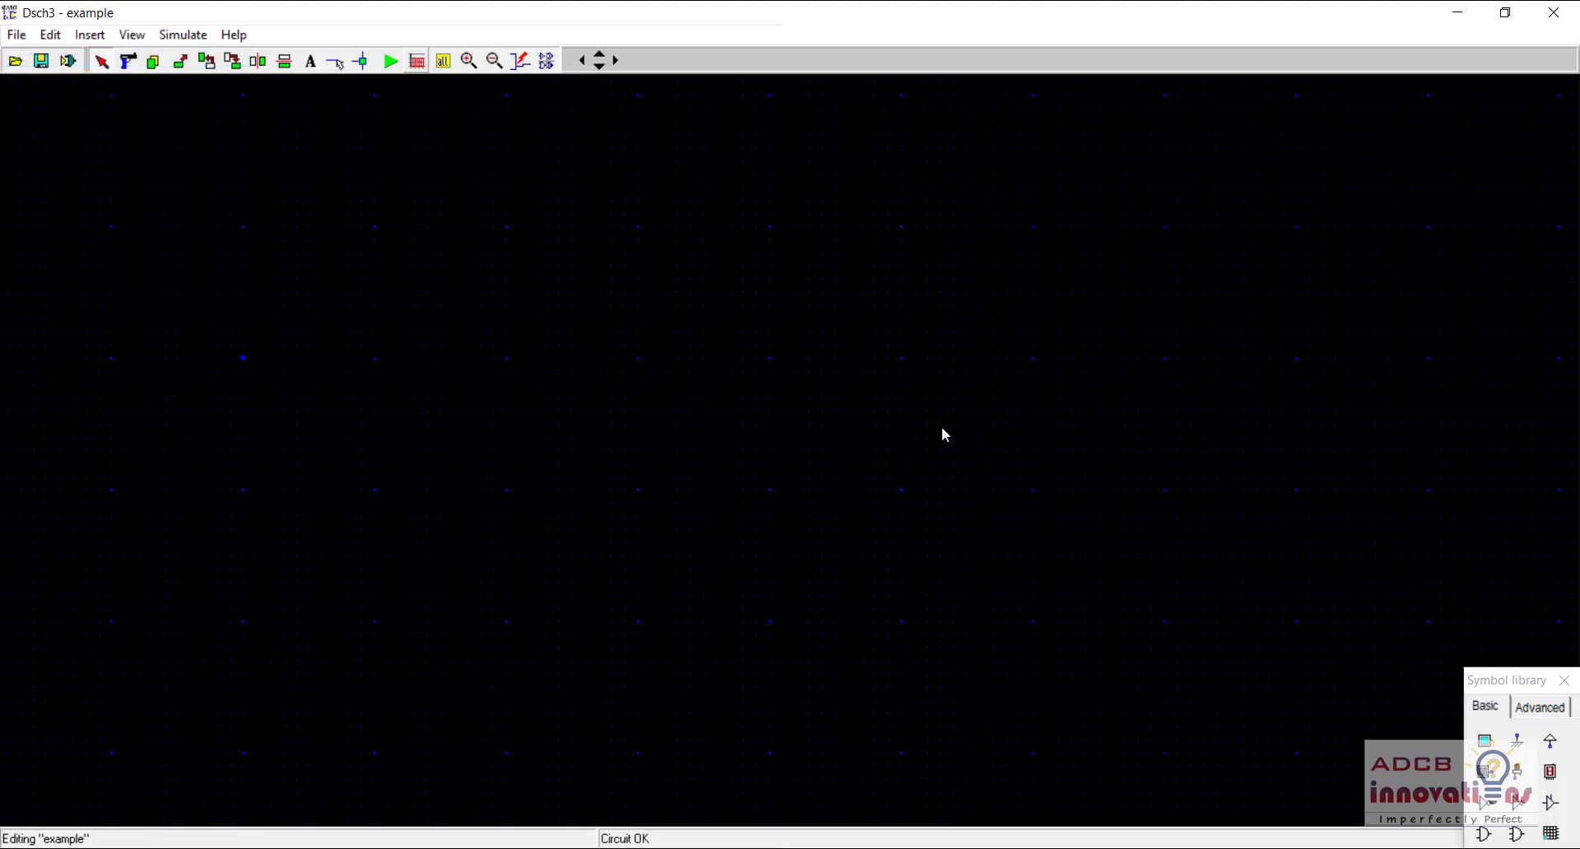
left_click_drag(1498, 673, 1379, 251)
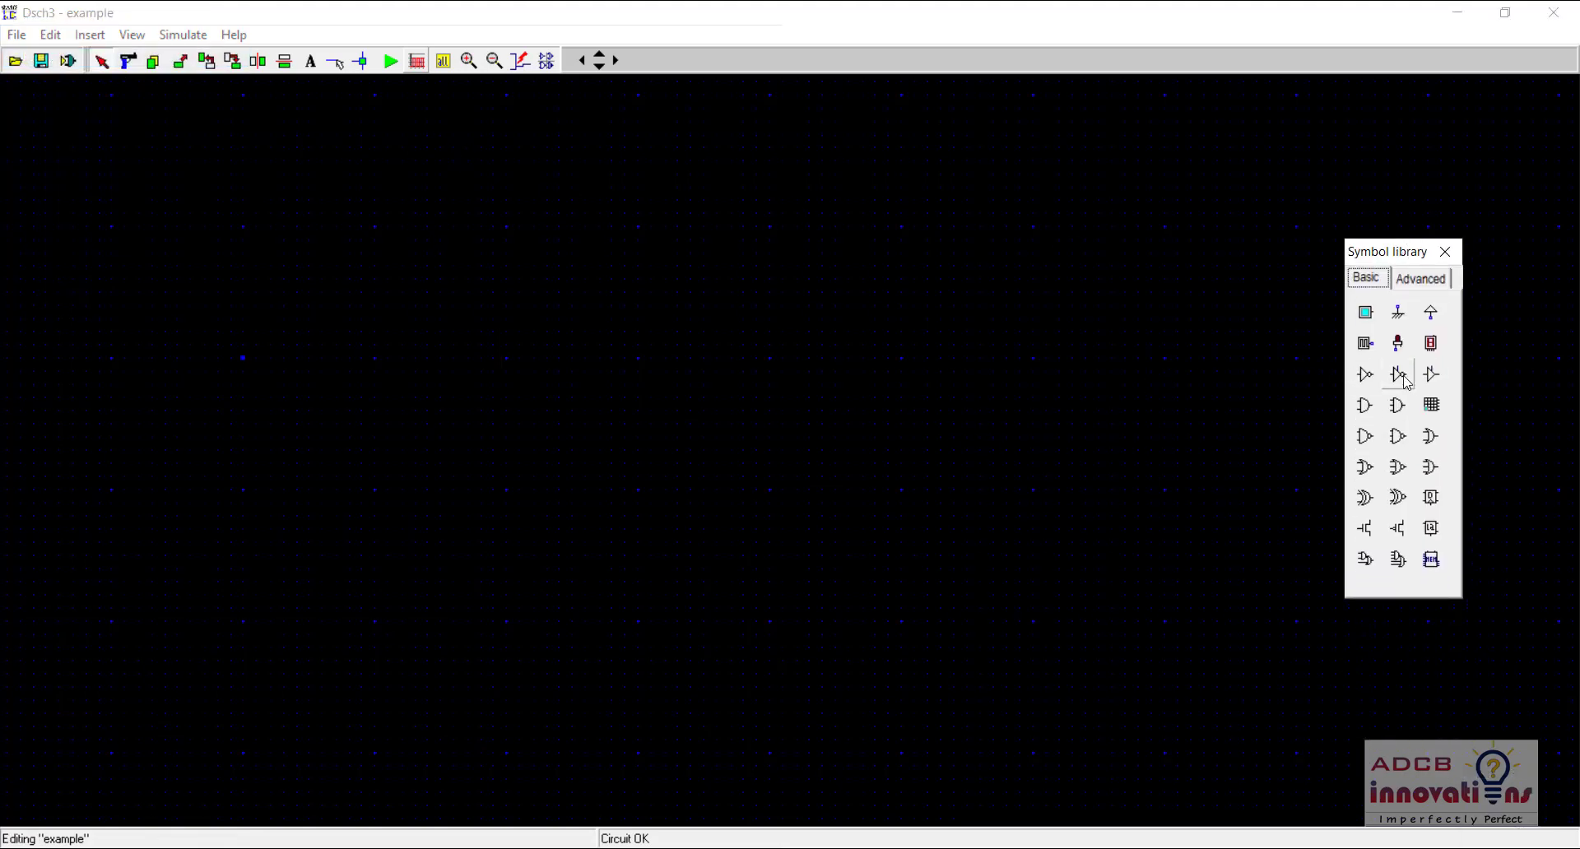
left_click_drag(1366, 374, 758, 427)
left_click(788, 484)
Set the home directory in the schematic's properties to D:\DSCH
left_click(16, 35)
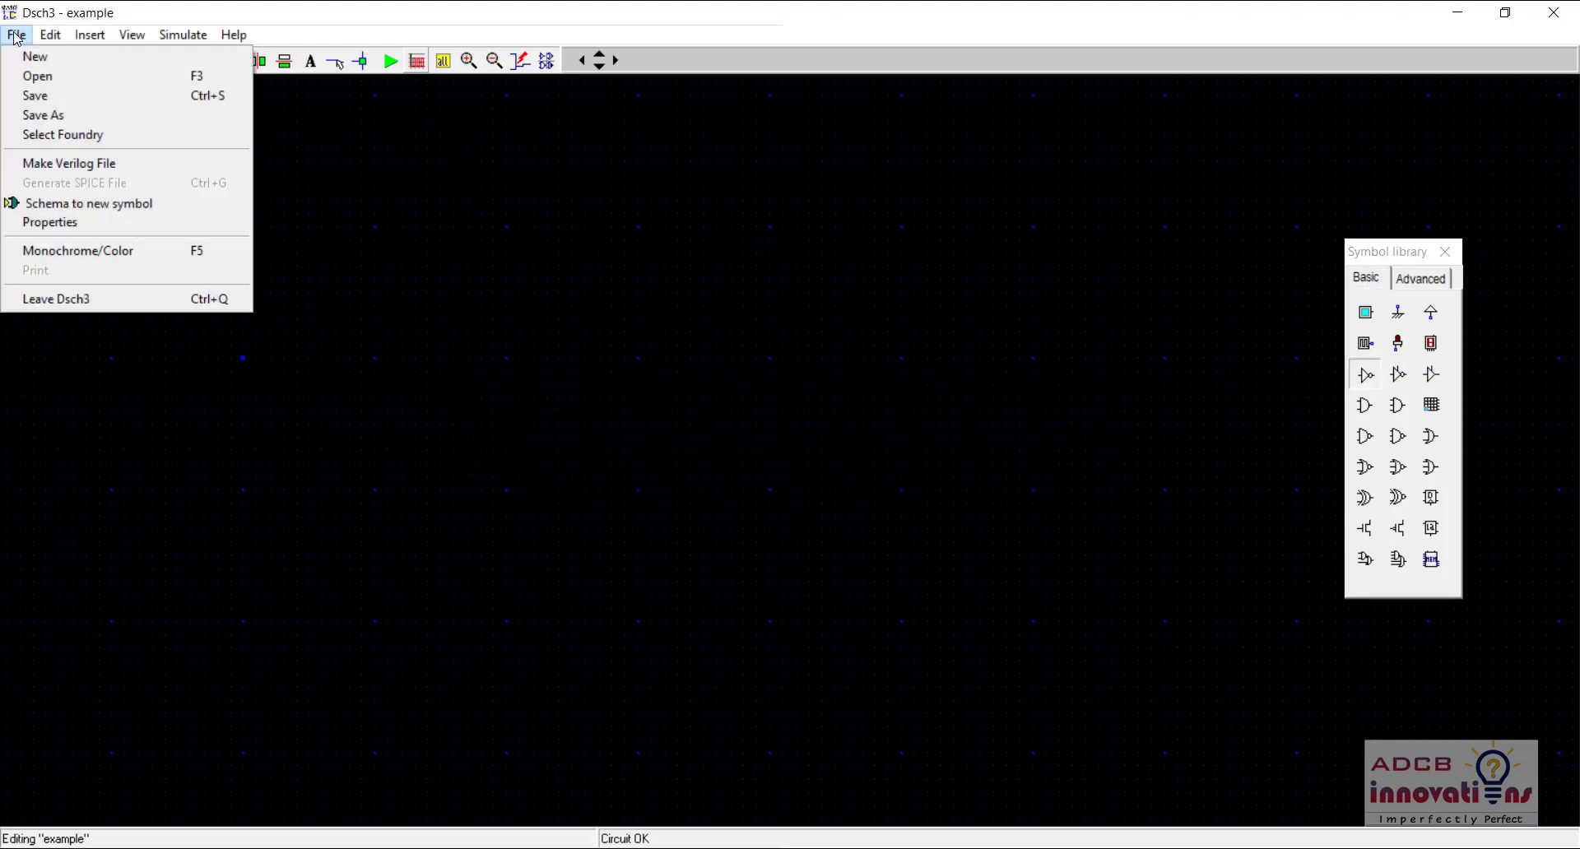
left_click(50, 222)
left_click_drag(769, 416, 698, 422)
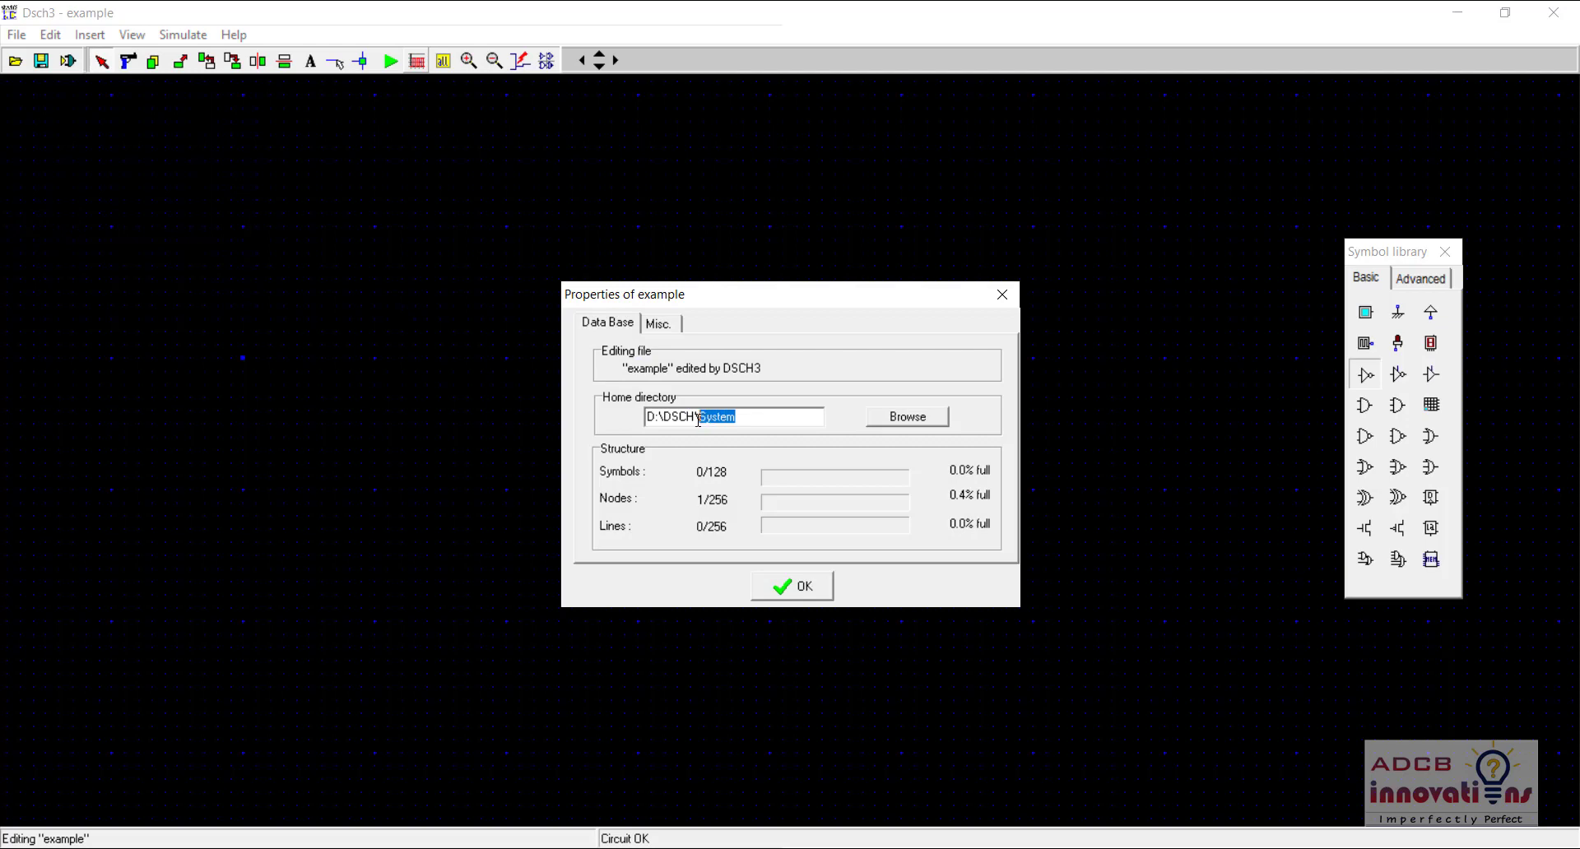
key("BackSpace")
left_click(821, 587)
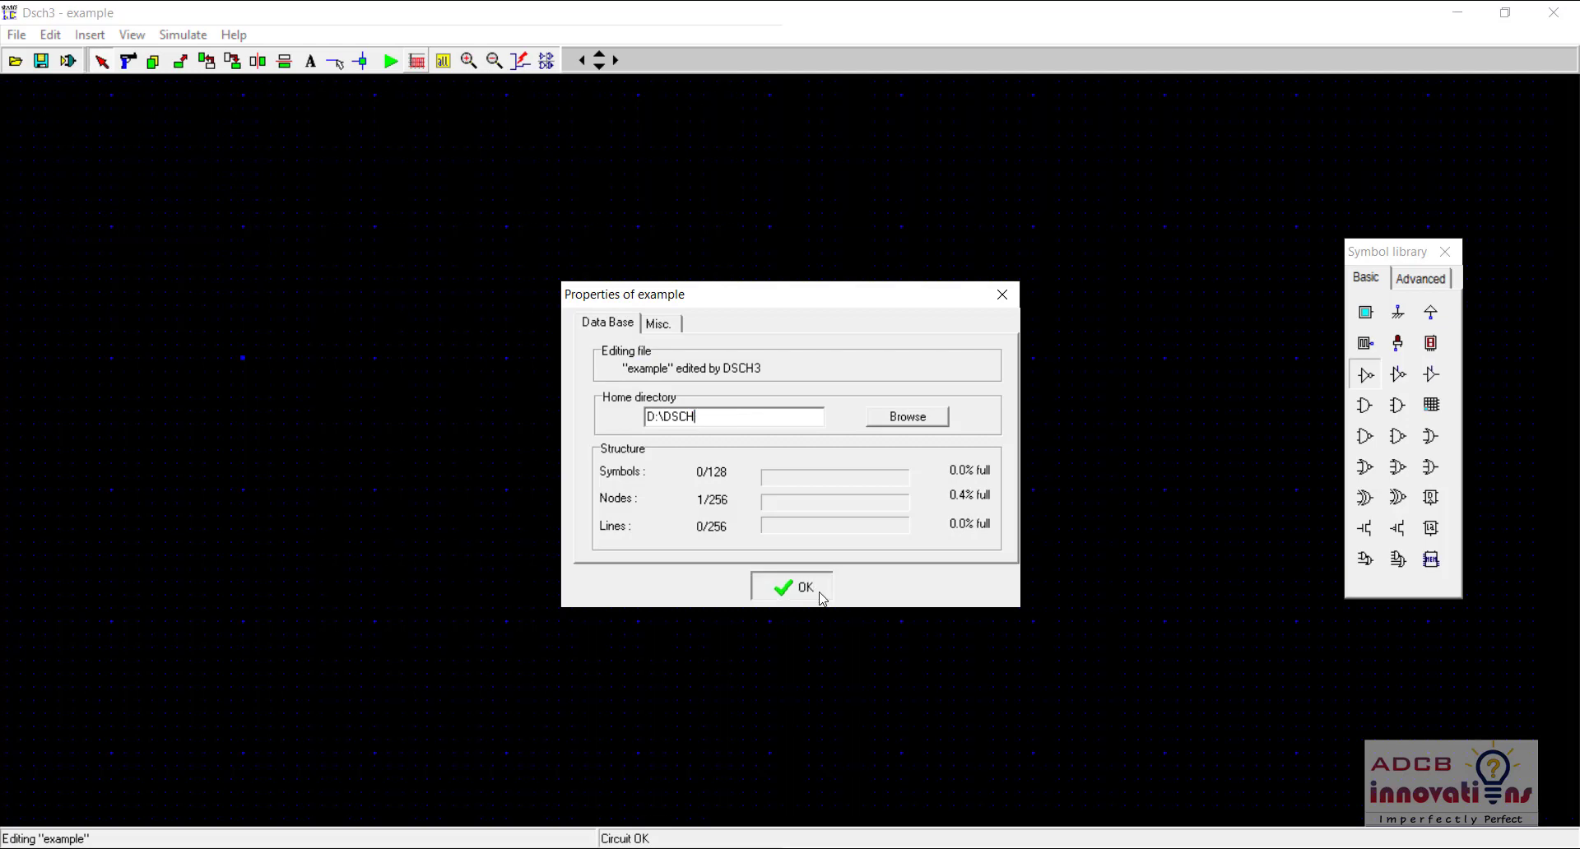
Place an inverter near the upper-left area of the schematic and rotate it so its output points down
left_click_drag(1367, 377, 303, 209)
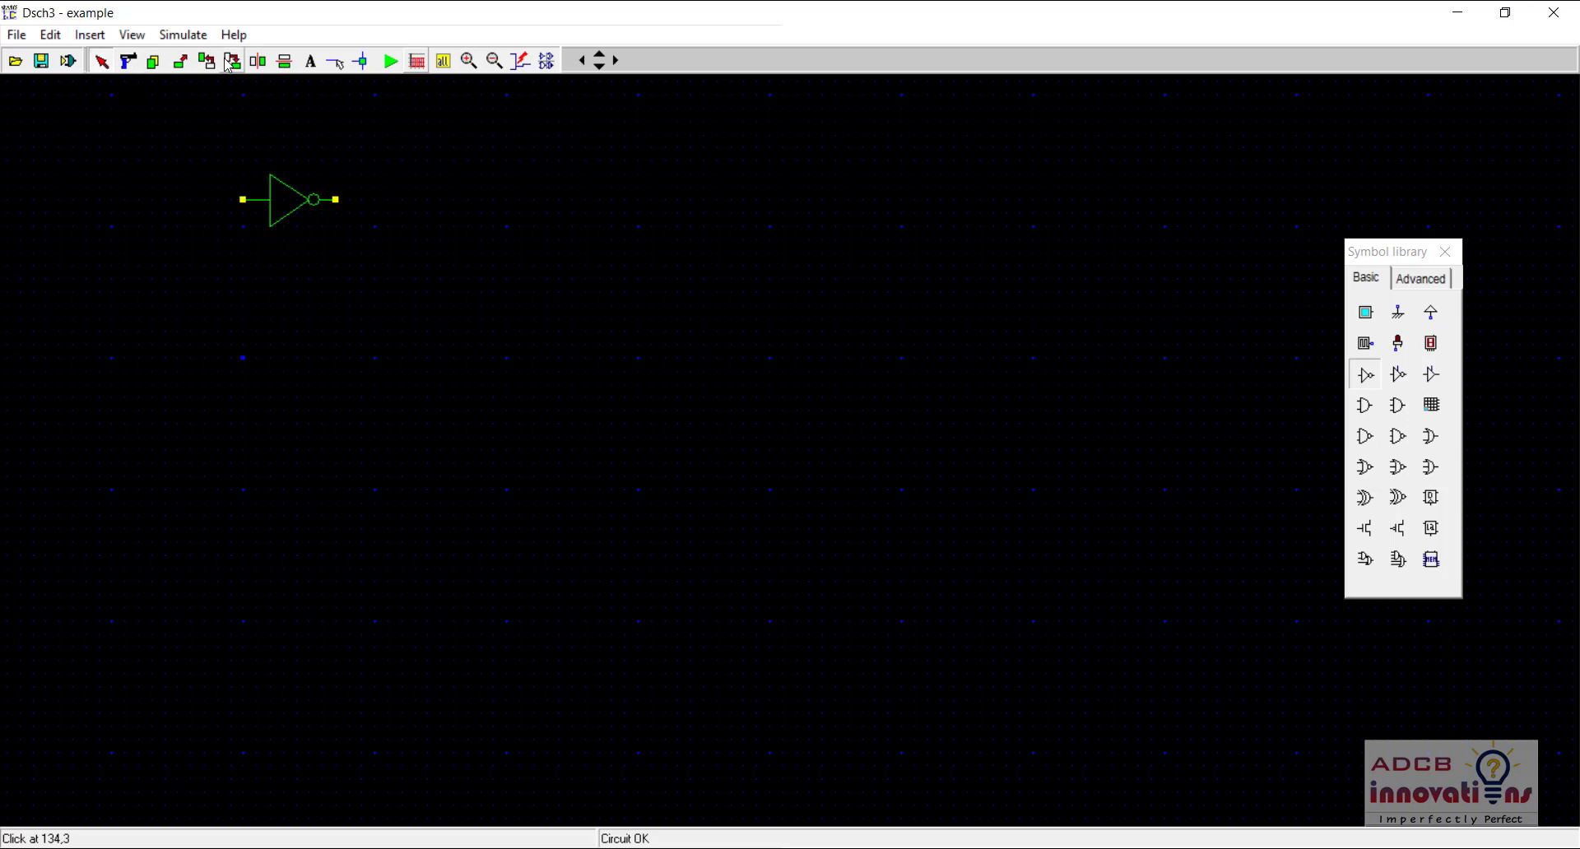
left_click(233, 63)
left_click(297, 195)
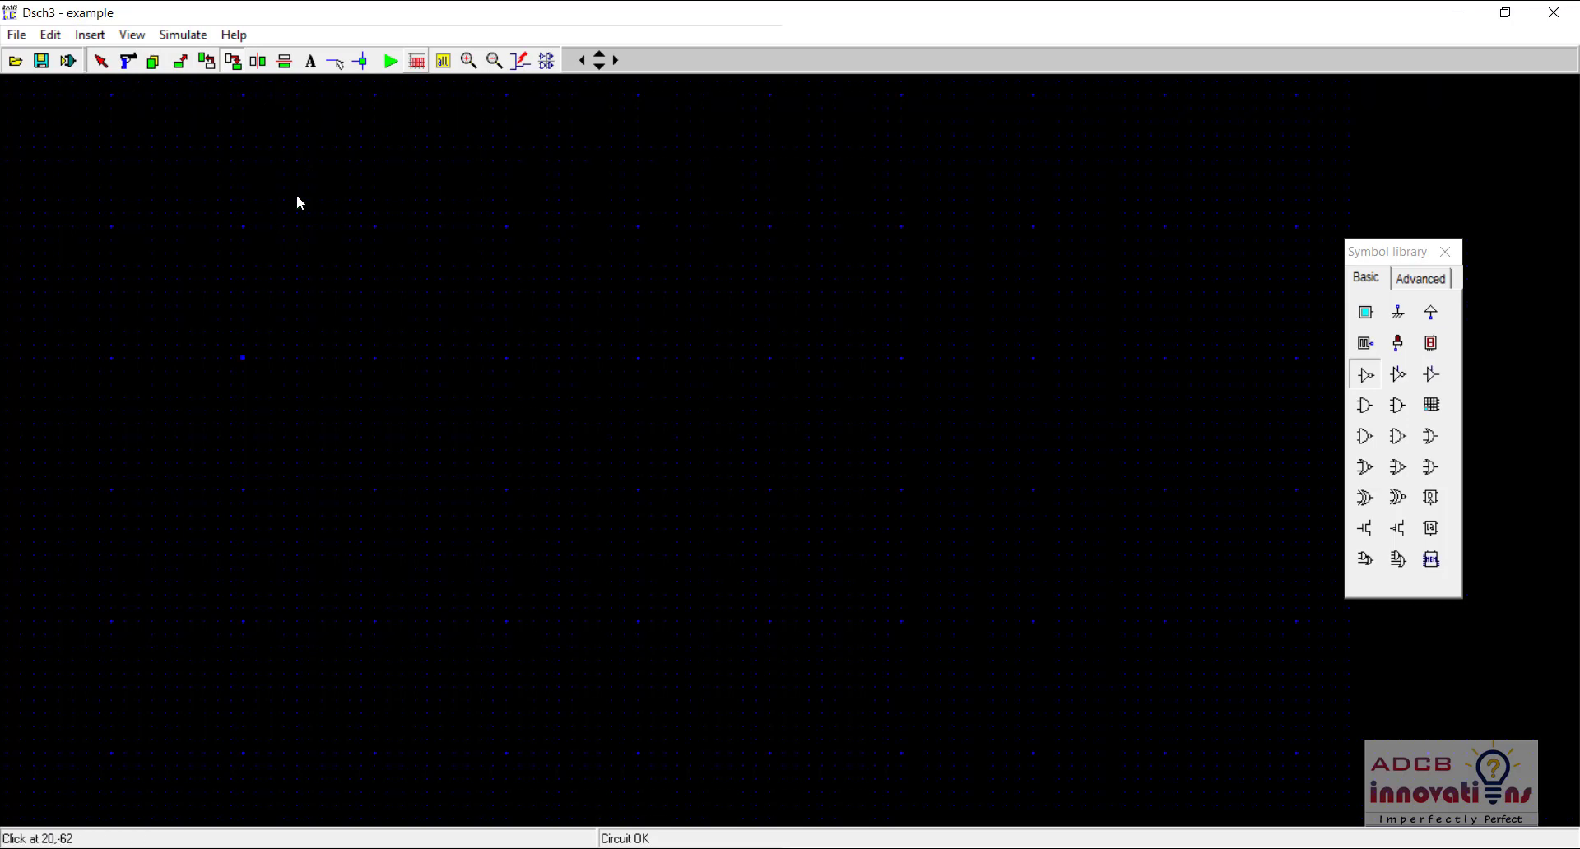
Copy the rotated inverter and place the duplicate beside it on the right
key("ctrl+c")
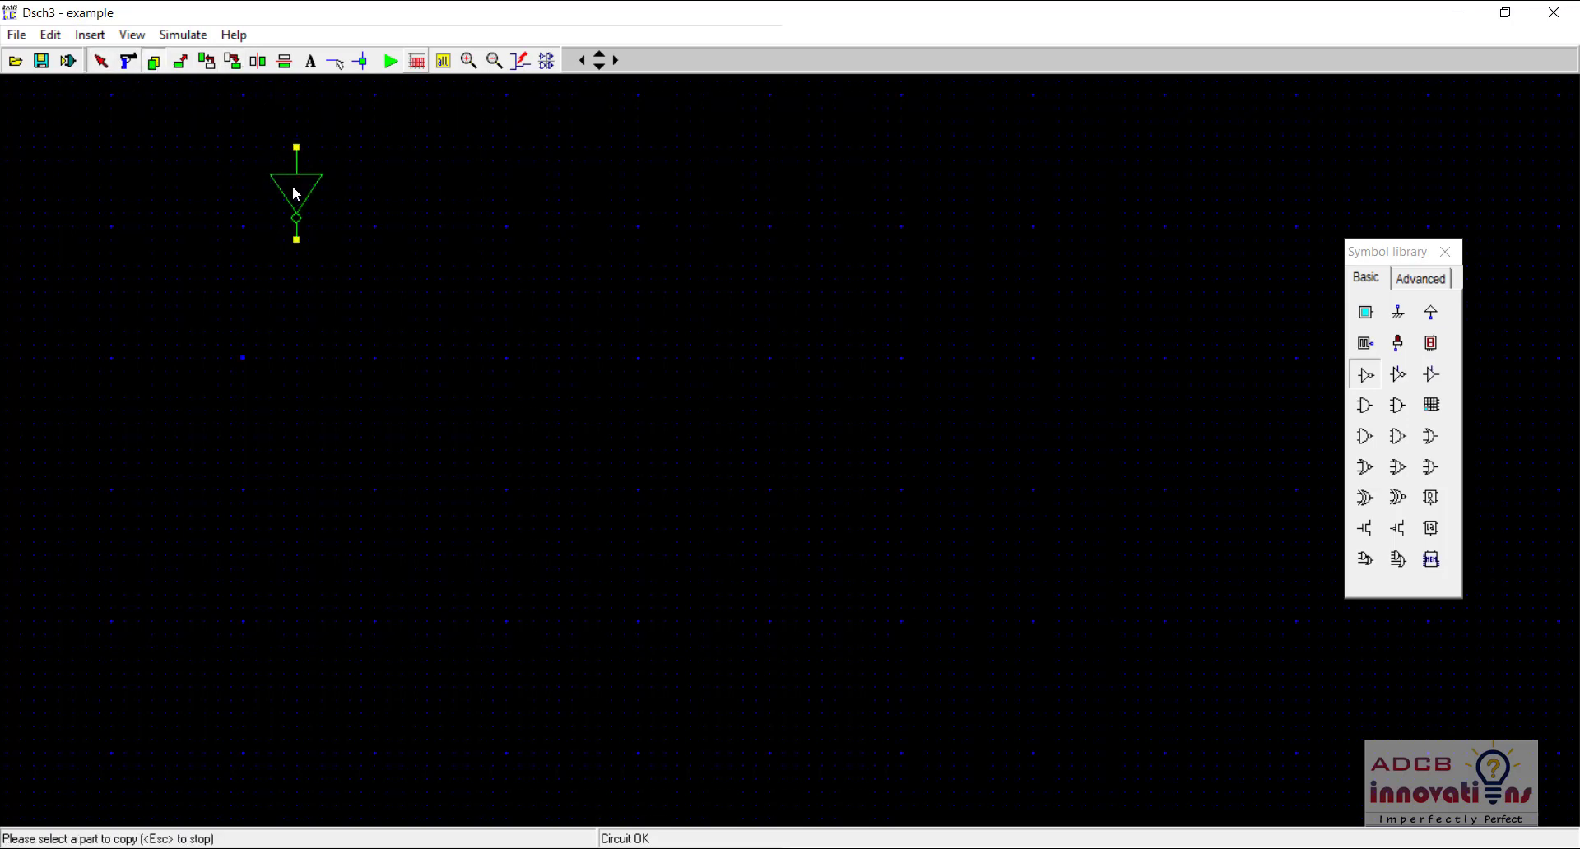
left_click_drag(293, 186, 421, 195)
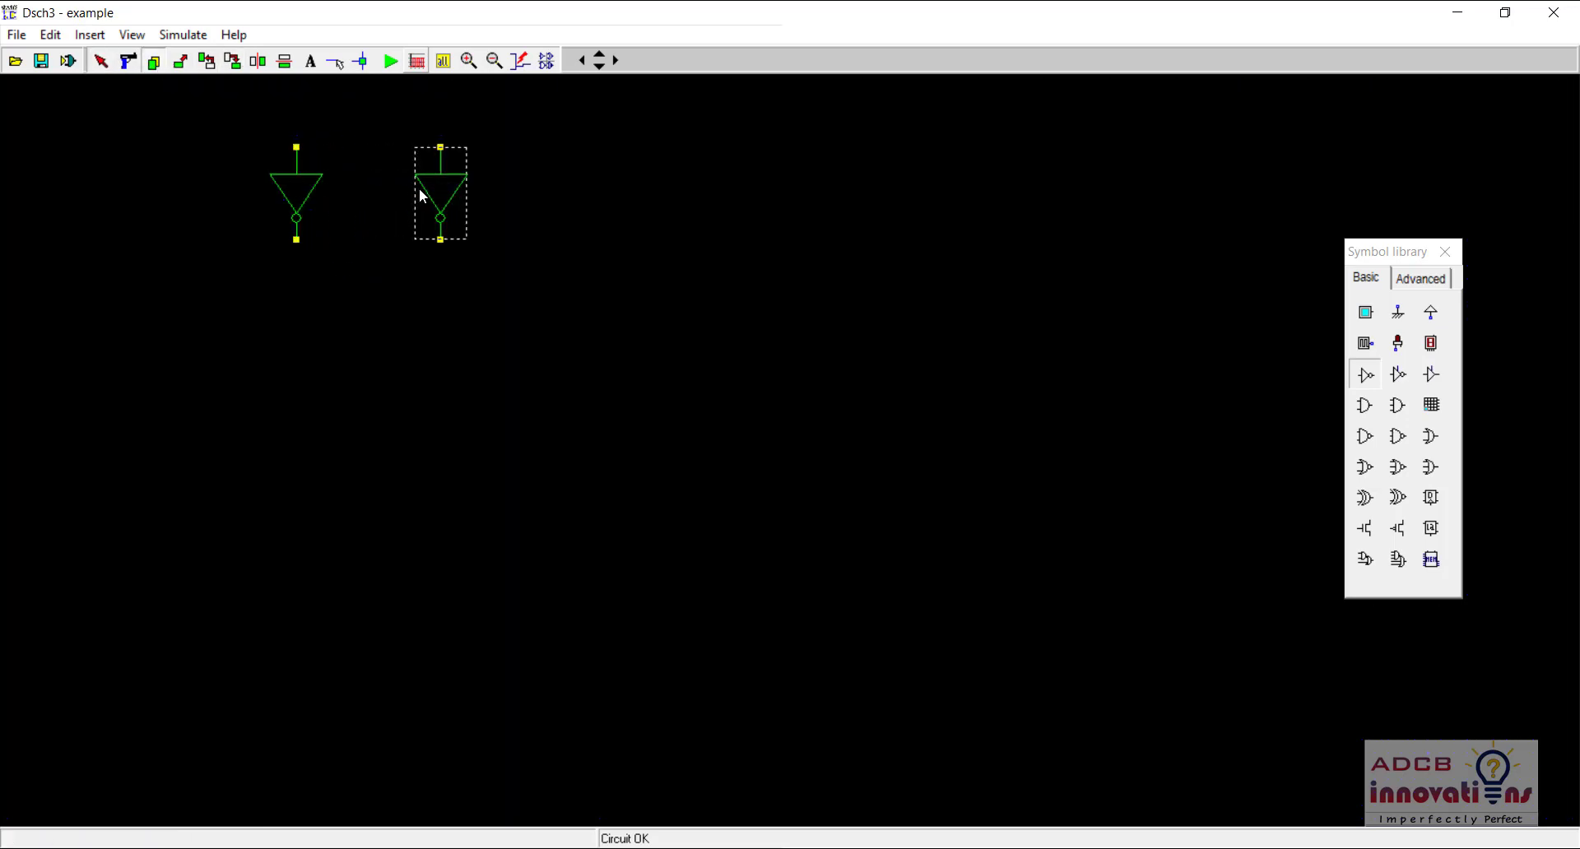
left_click(414, 185)
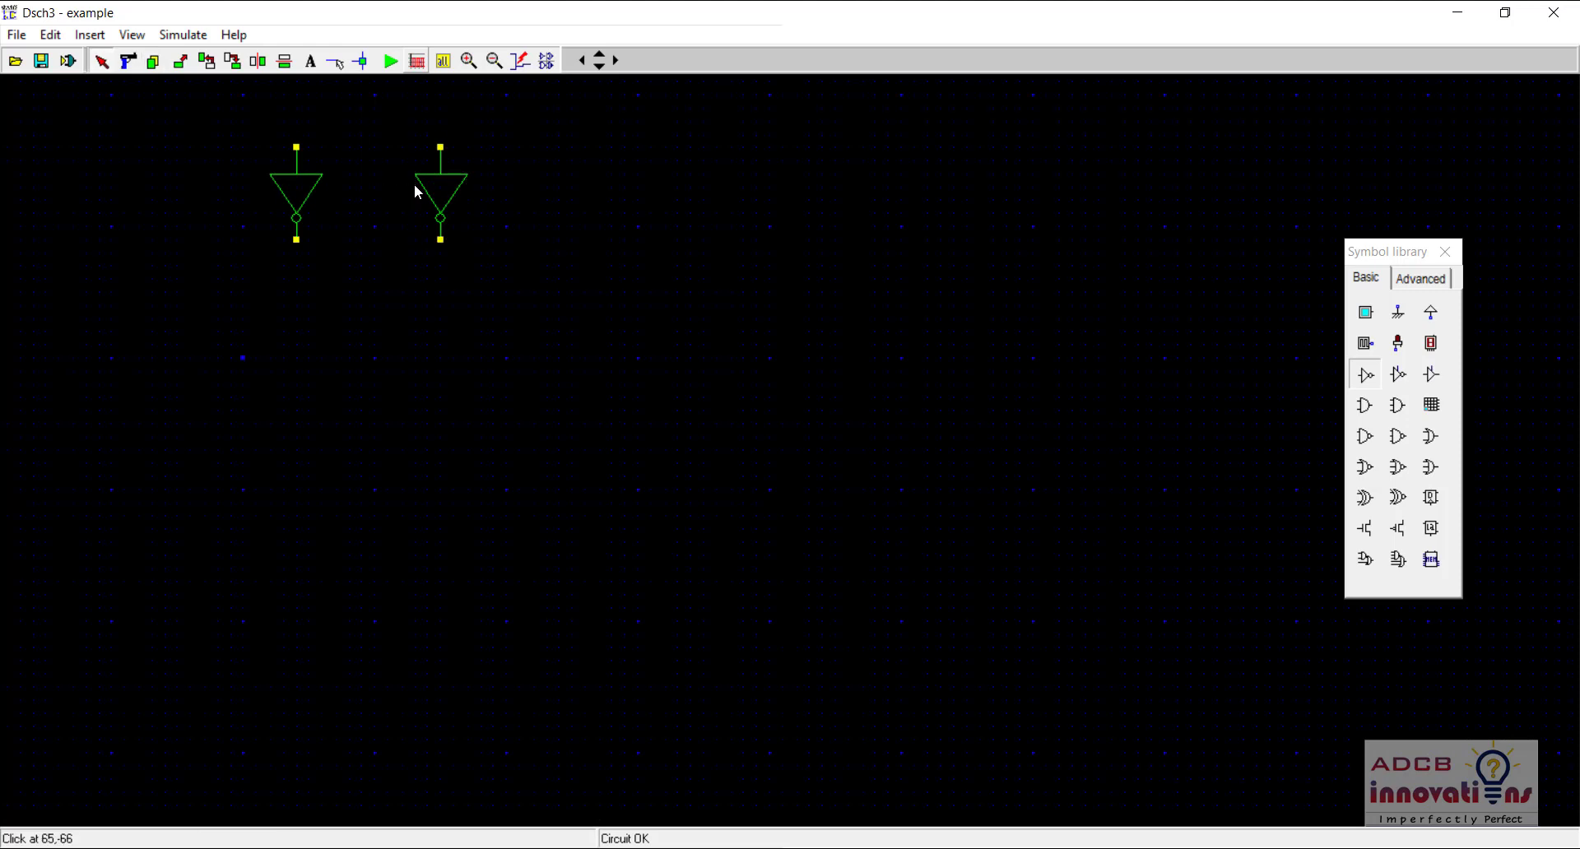
Place a button input above the left inverter and rotate it so its pin faces down
left_click(335, 64)
left_click(1066, 321)
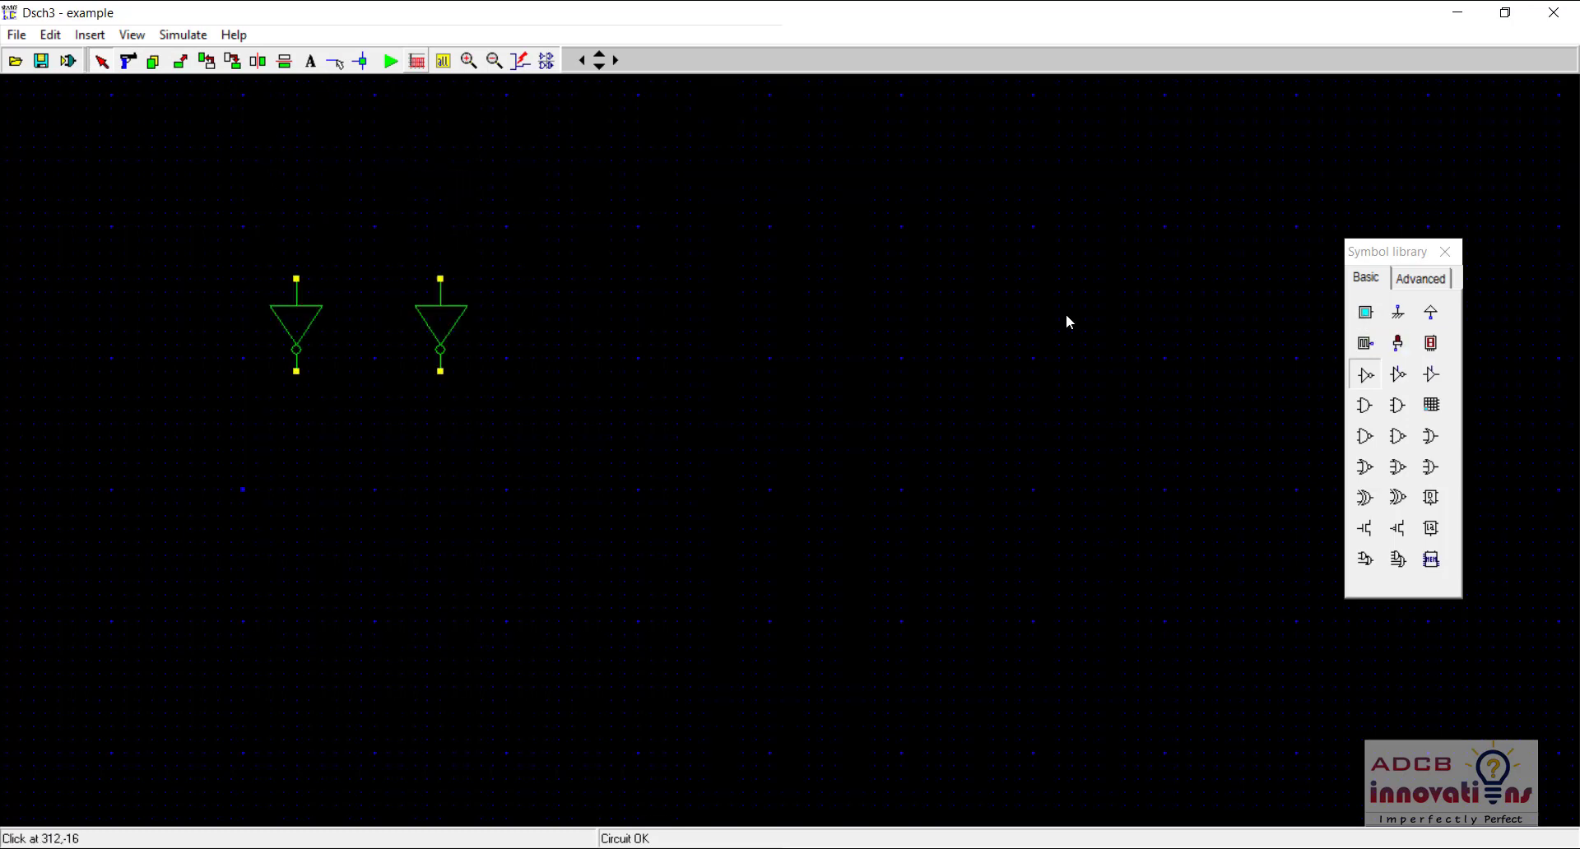
left_click(1365, 312)
left_click(603, 221)
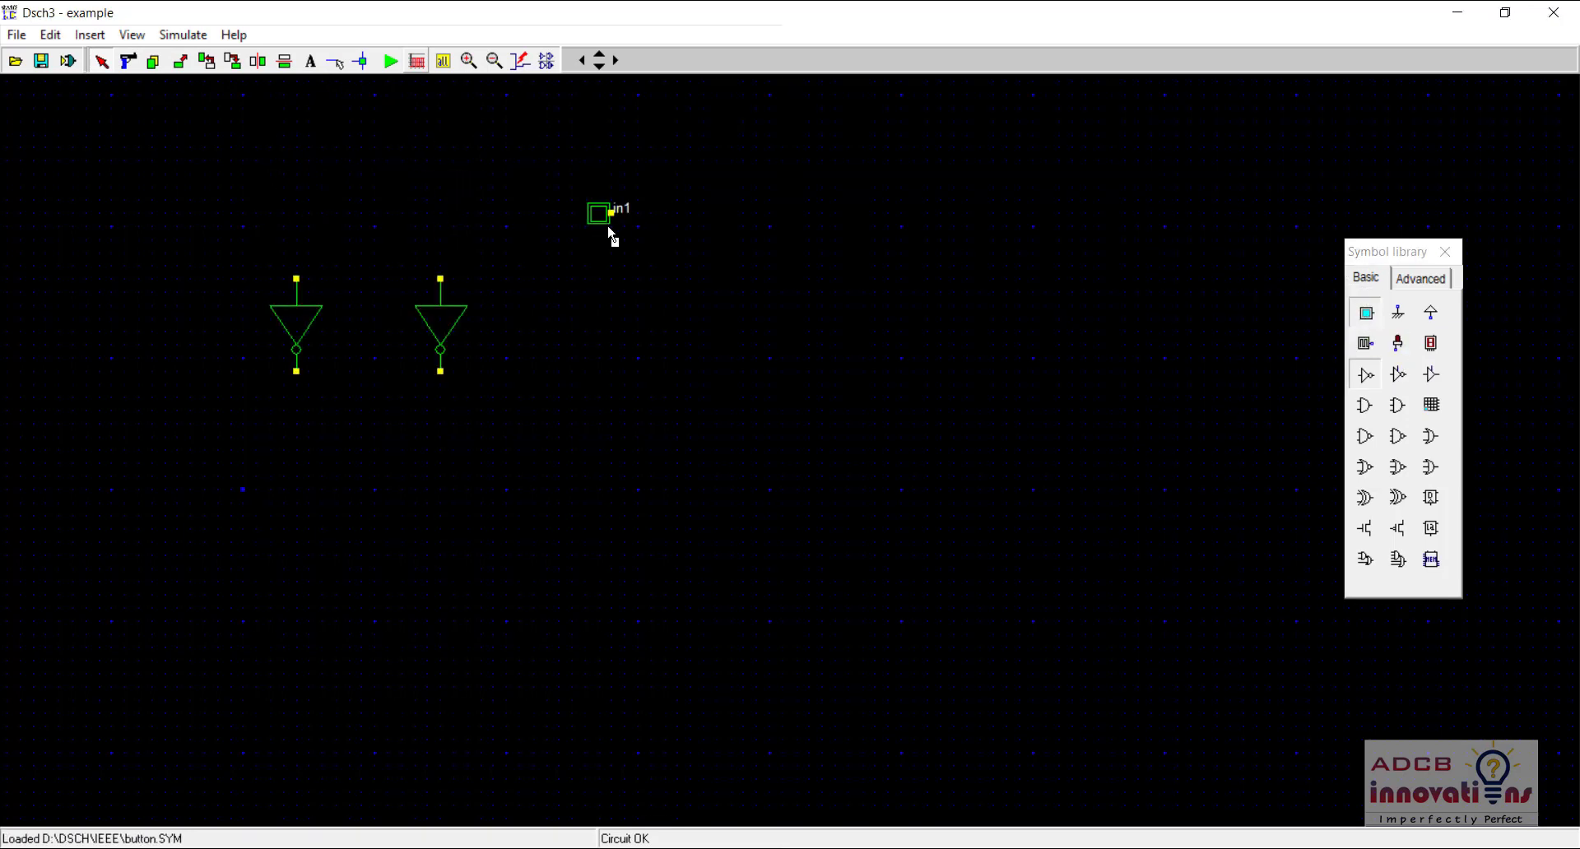
left_click_drag(603, 221, 301, 202)
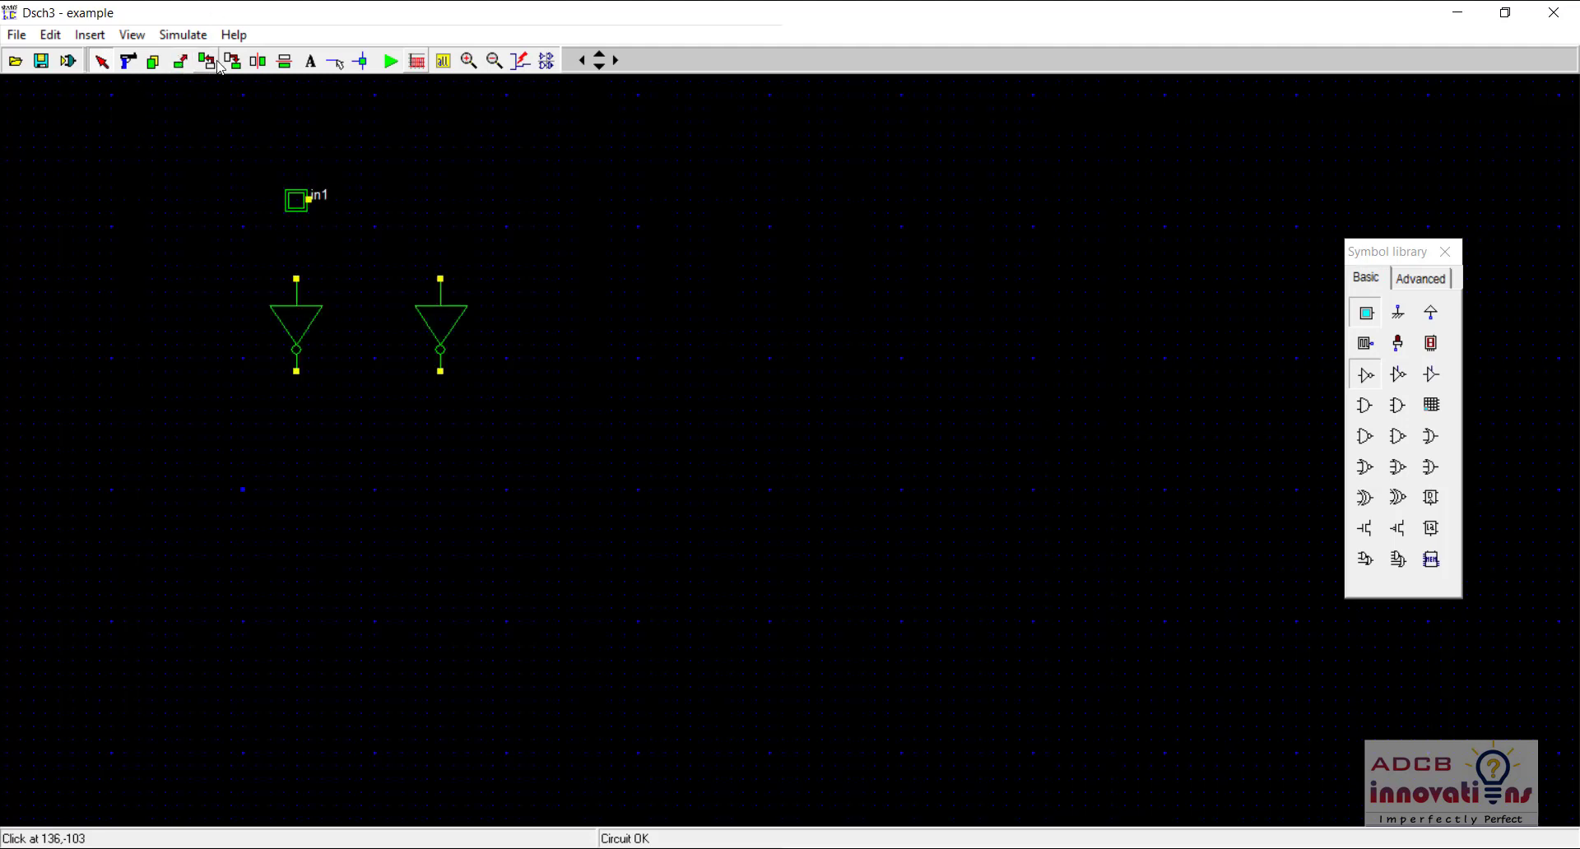
left_click(223, 62)
left_click(298, 205)
left_click(233, 61)
left_click(302, 199)
Add a second button input directly above the right inverter and rotate it so its pin faces down
left_click_drag(1369, 317, 620, 216)
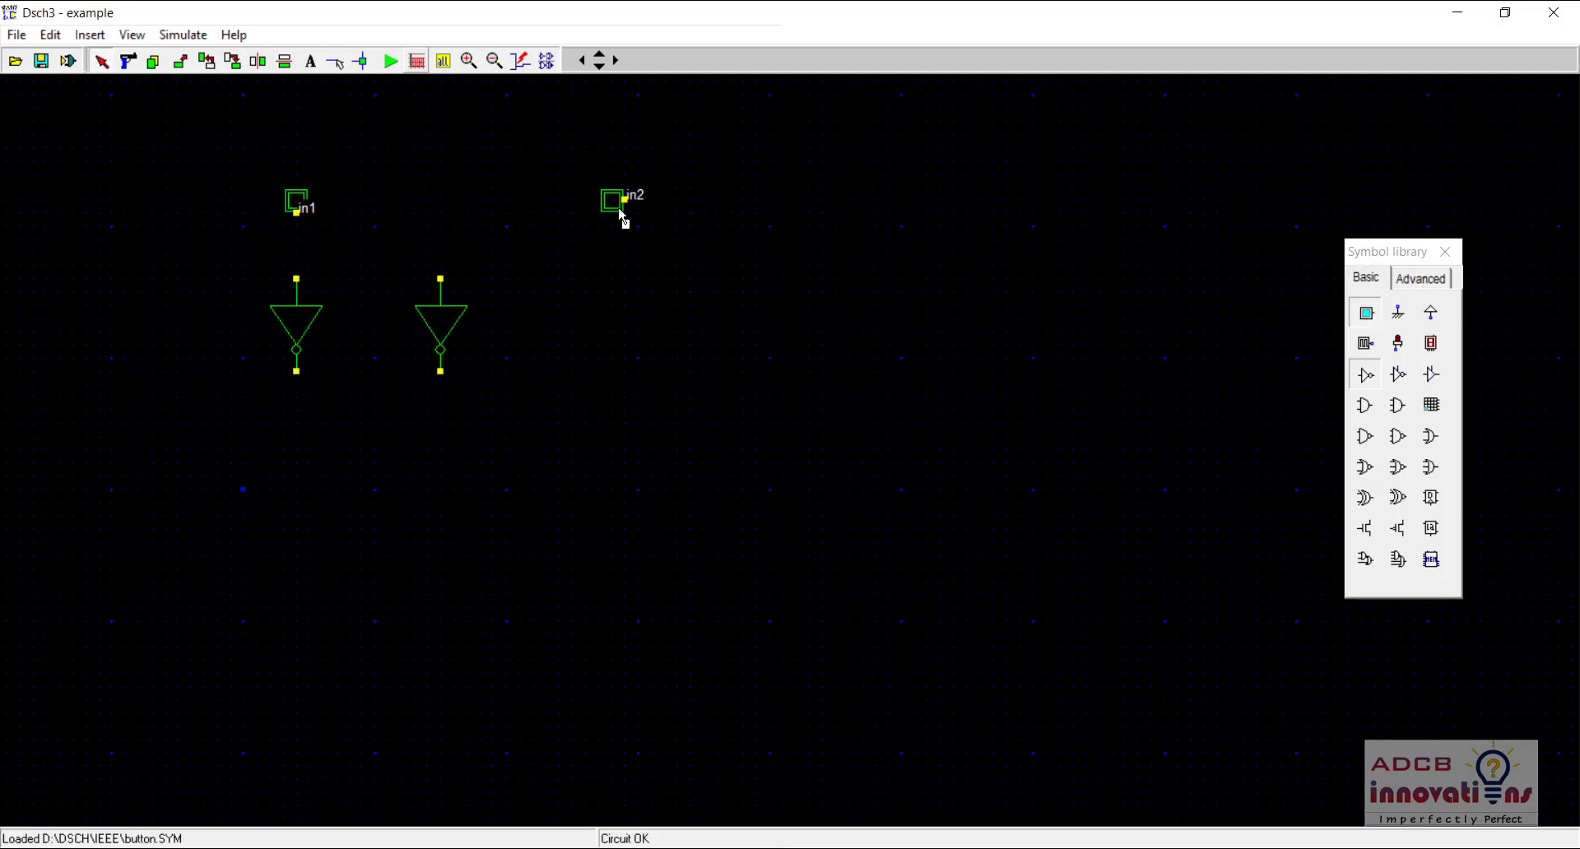
double_click(614, 204)
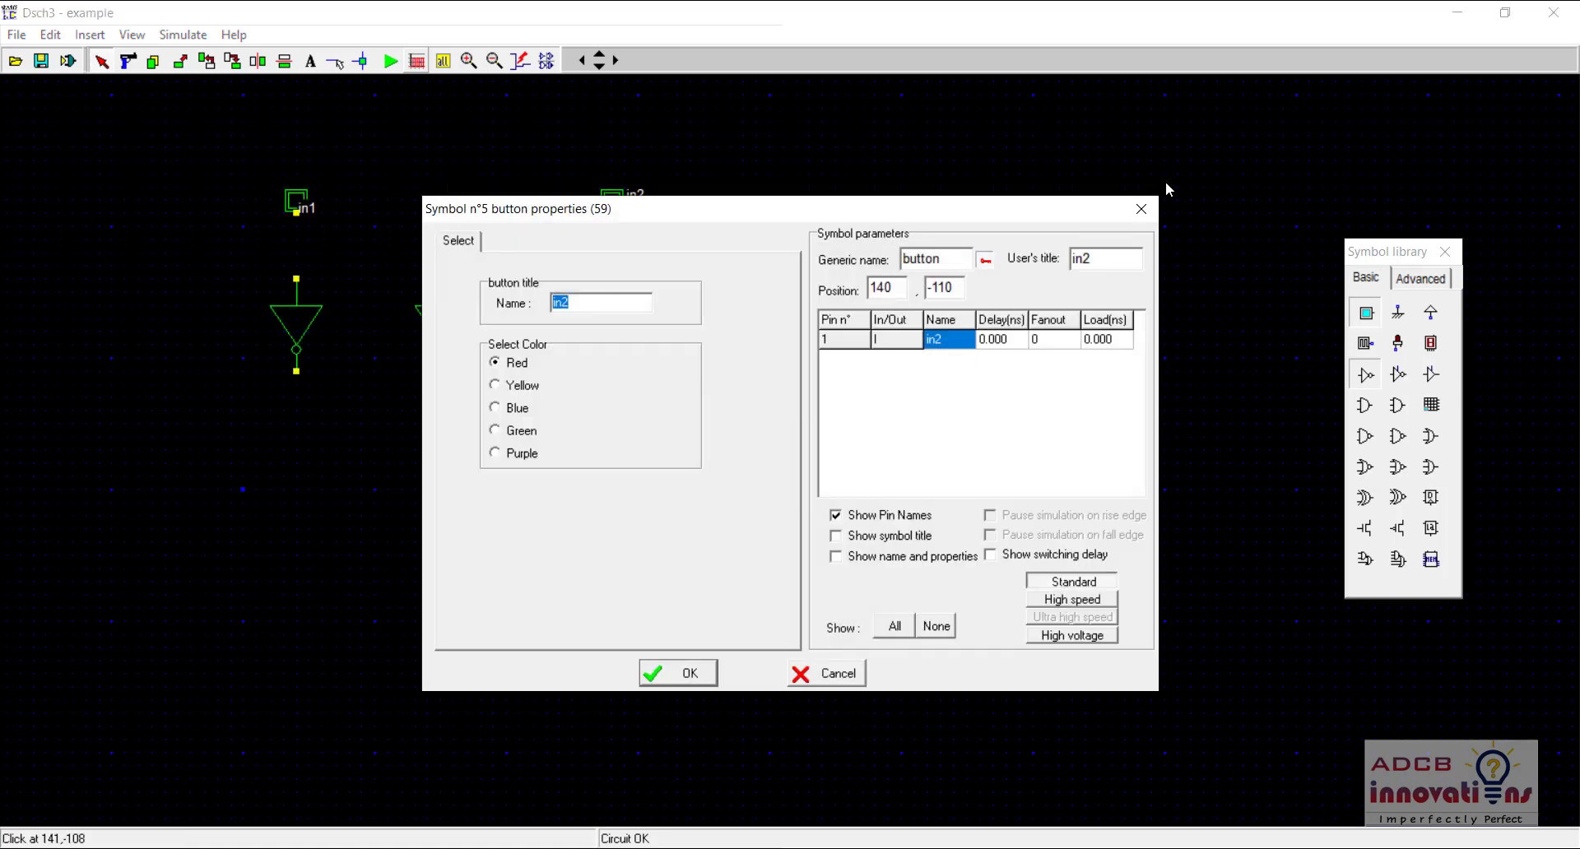
left_click(1141, 211)
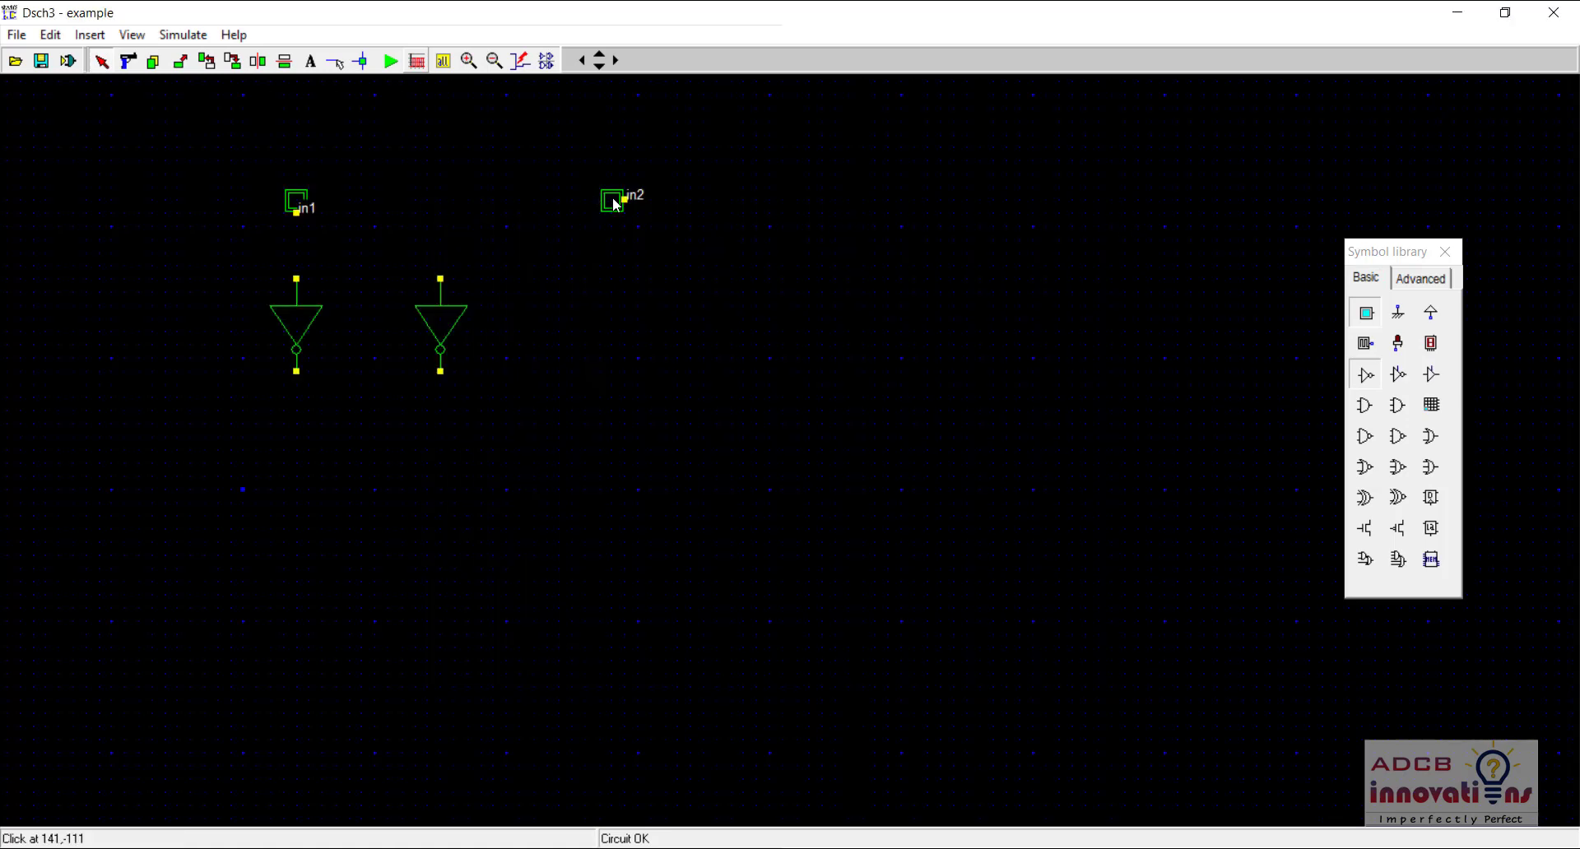
left_click_drag(615, 205, 447, 201)
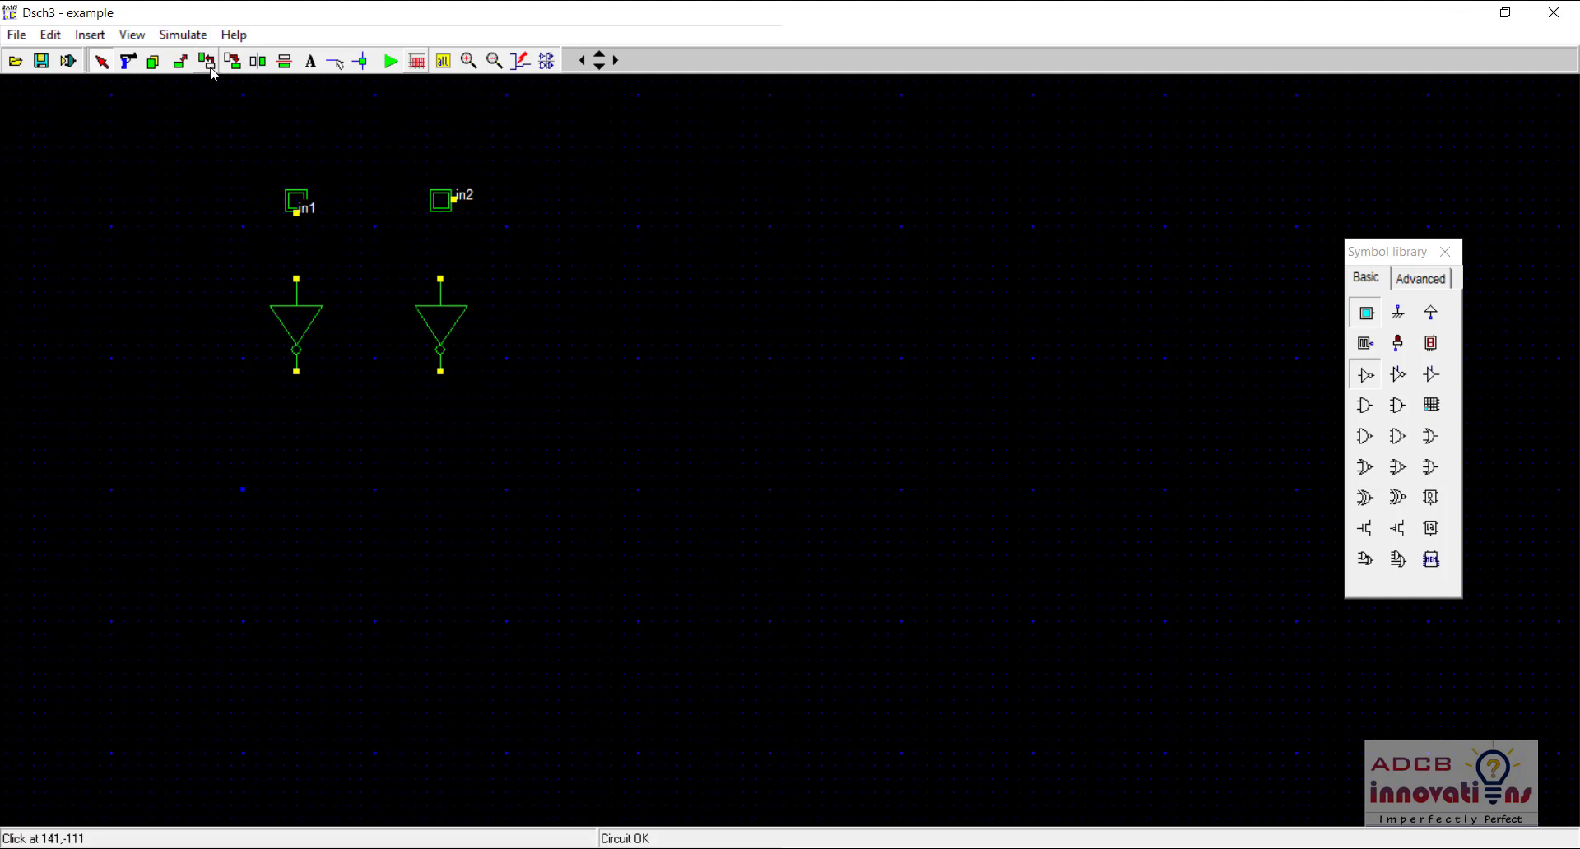
left_click(233, 61)
left_click(440, 201)
left_click(440, 201)
Wire each button's pin straight down to the input of the inverter below it
left_click(334, 61)
left_click(297, 215)
left_click(295, 218)
left_click(334, 64)
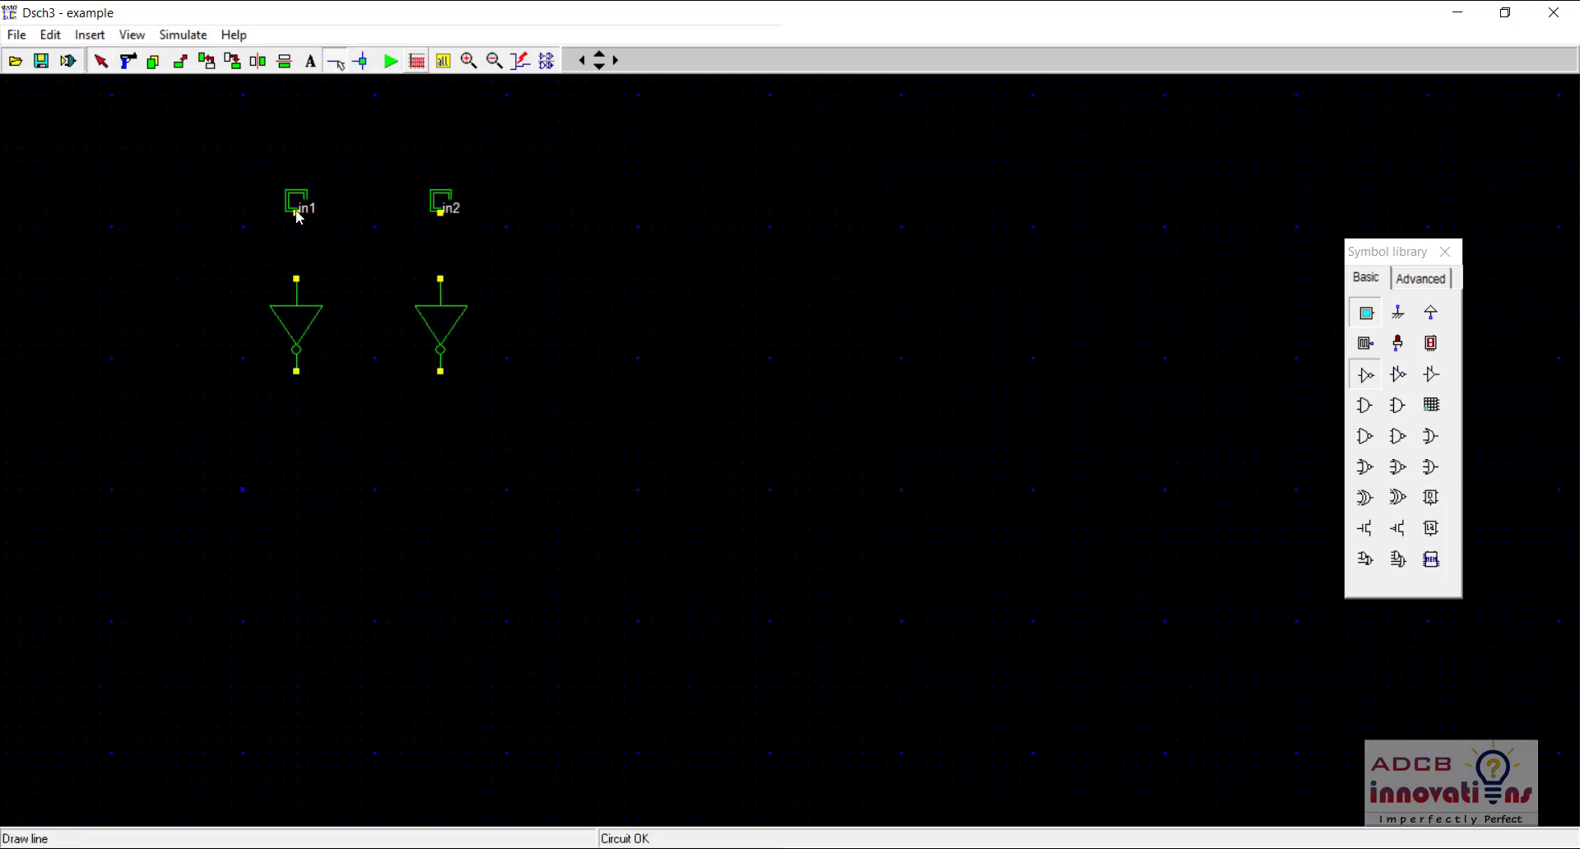
left_click_drag(297, 215, 298, 291)
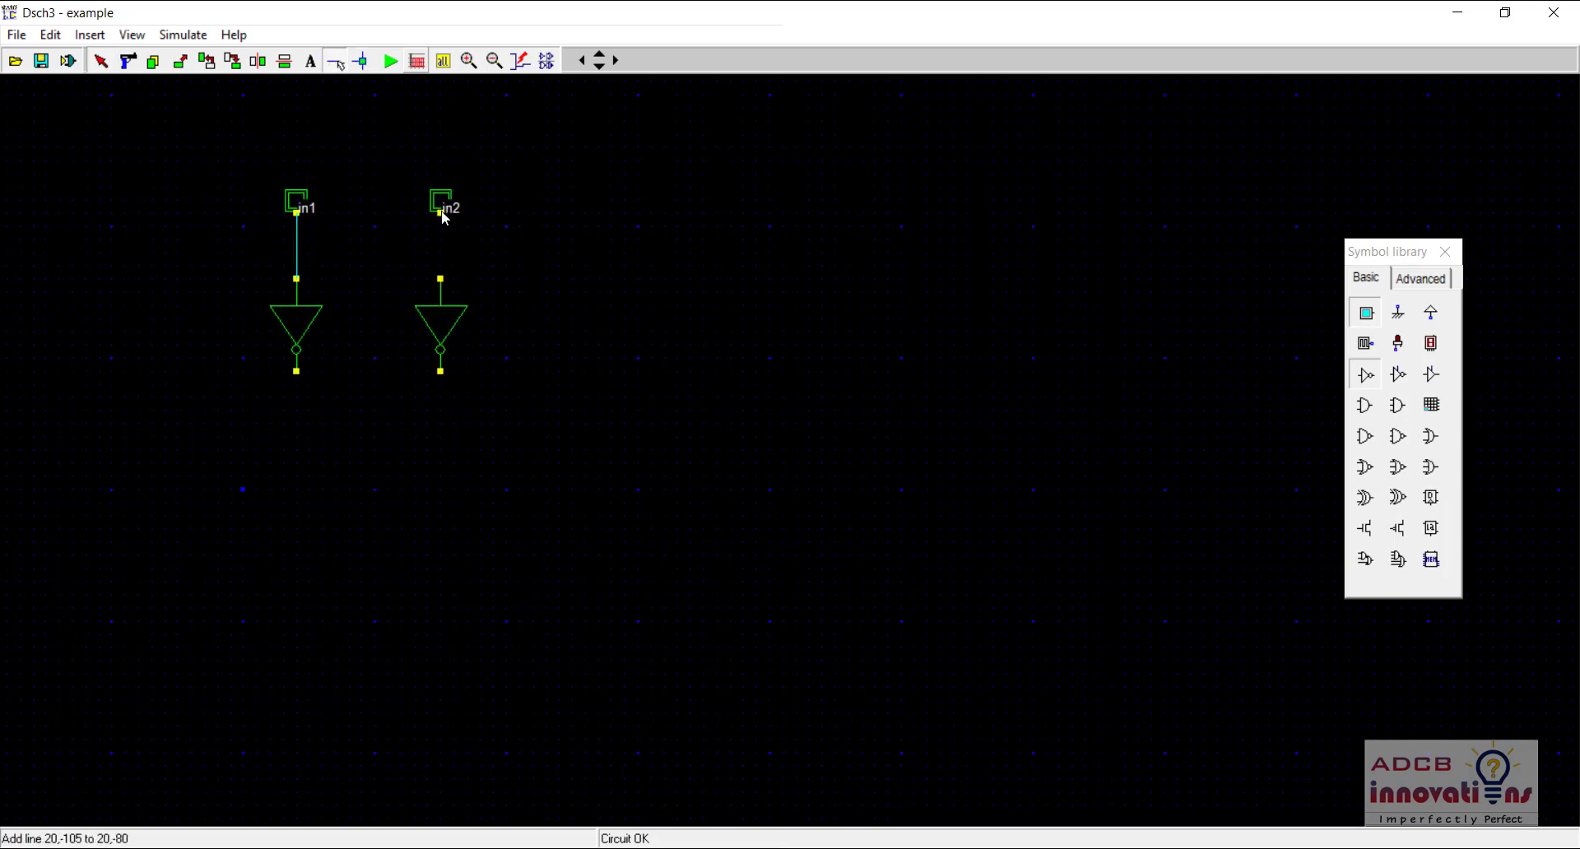
left_click_drag(440, 213, 441, 280)
Rename the left button S0 and the right button S1
left_click(101, 62)
double_click(296, 203)
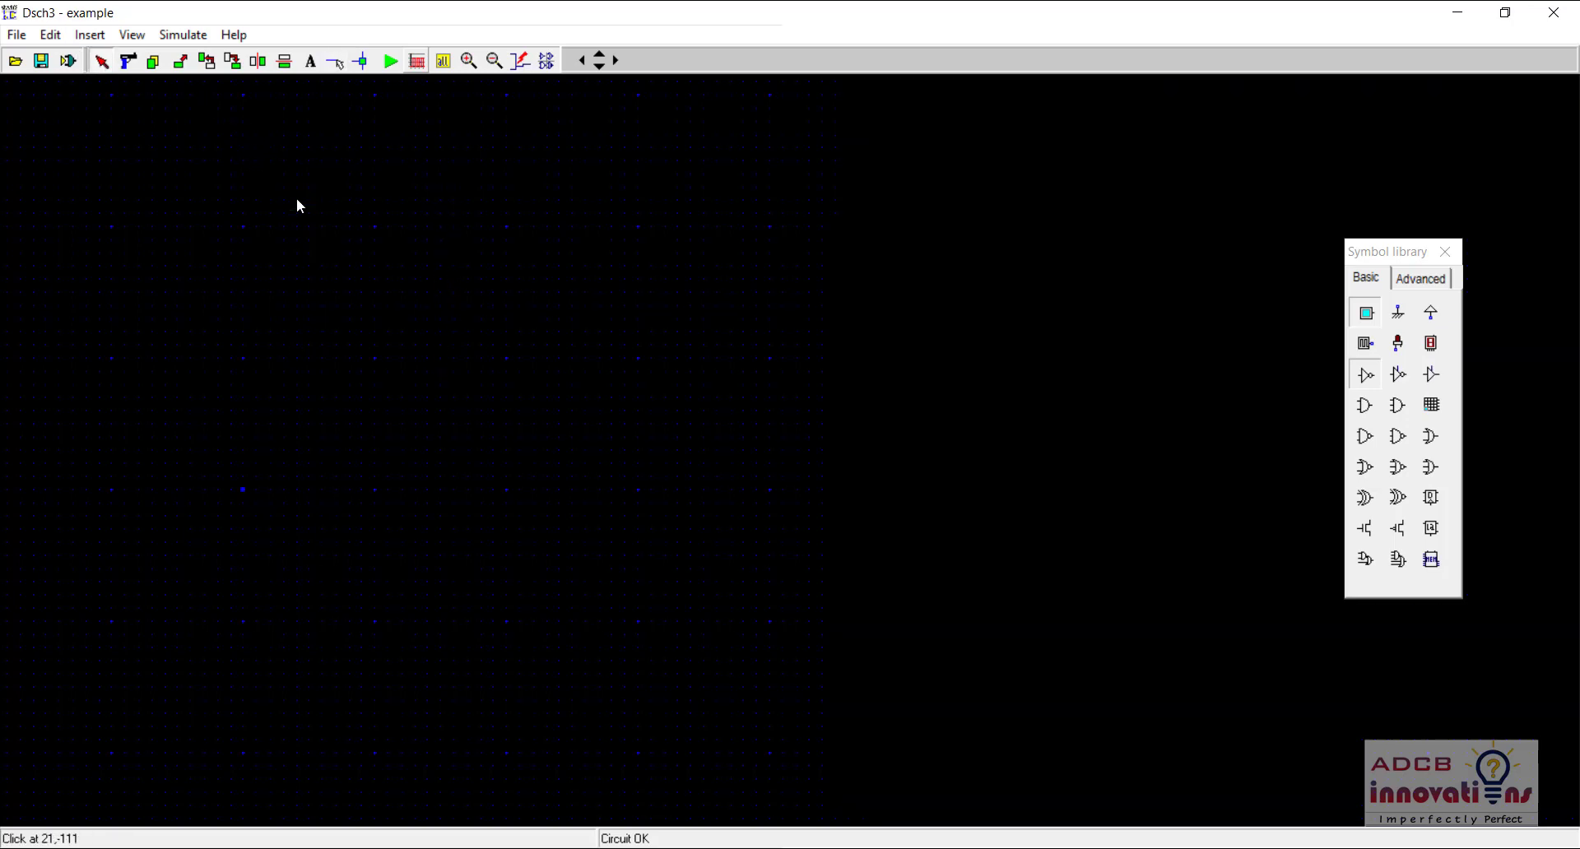
double_click(610, 302)
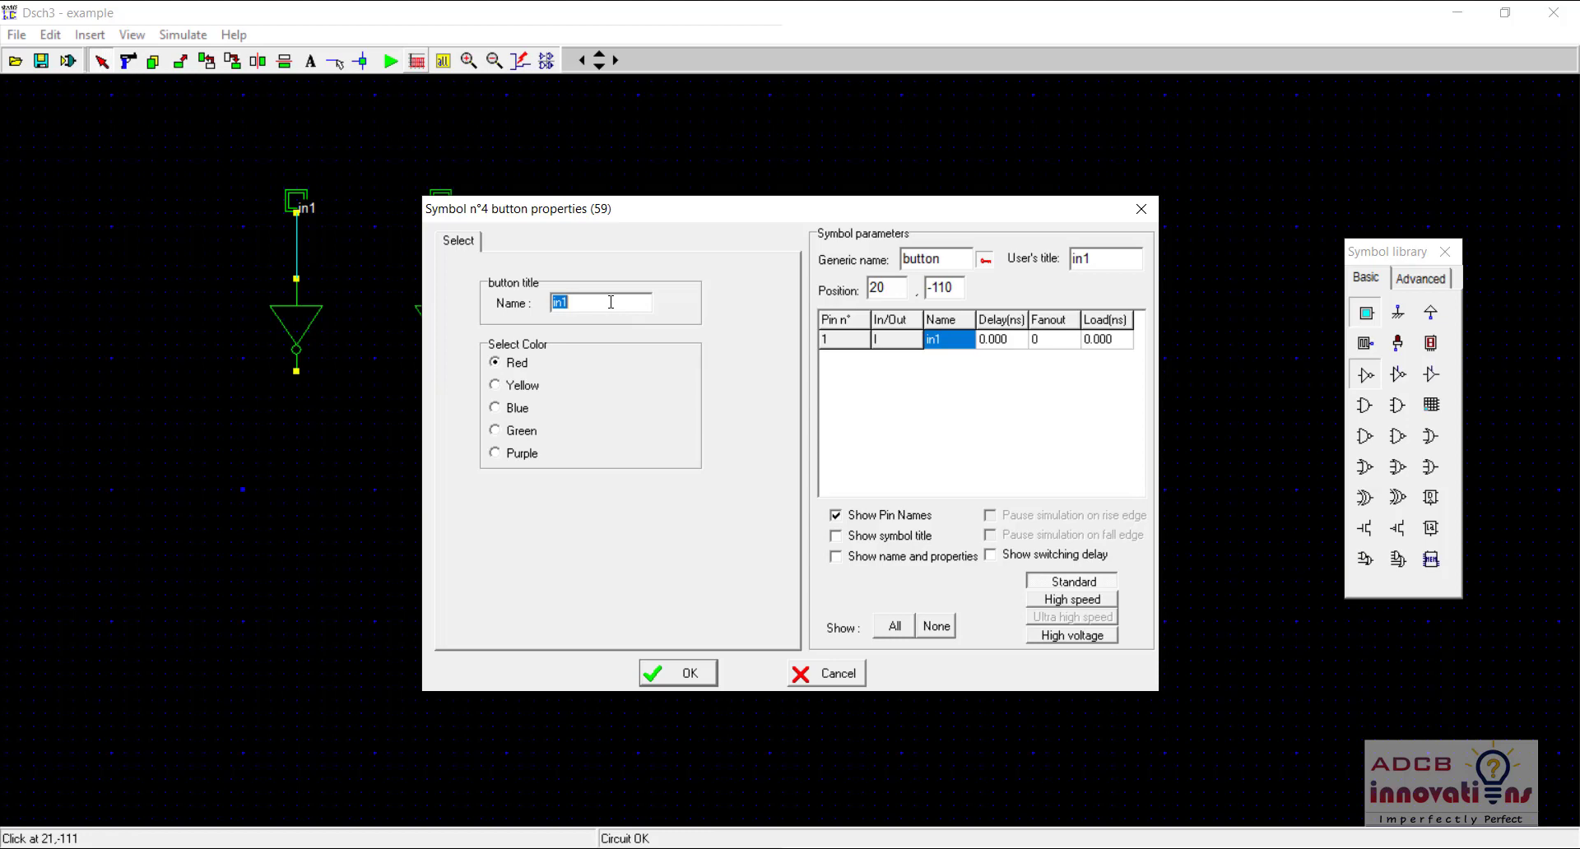
type("S0")
left_click(696, 685)
double_click(446, 204)
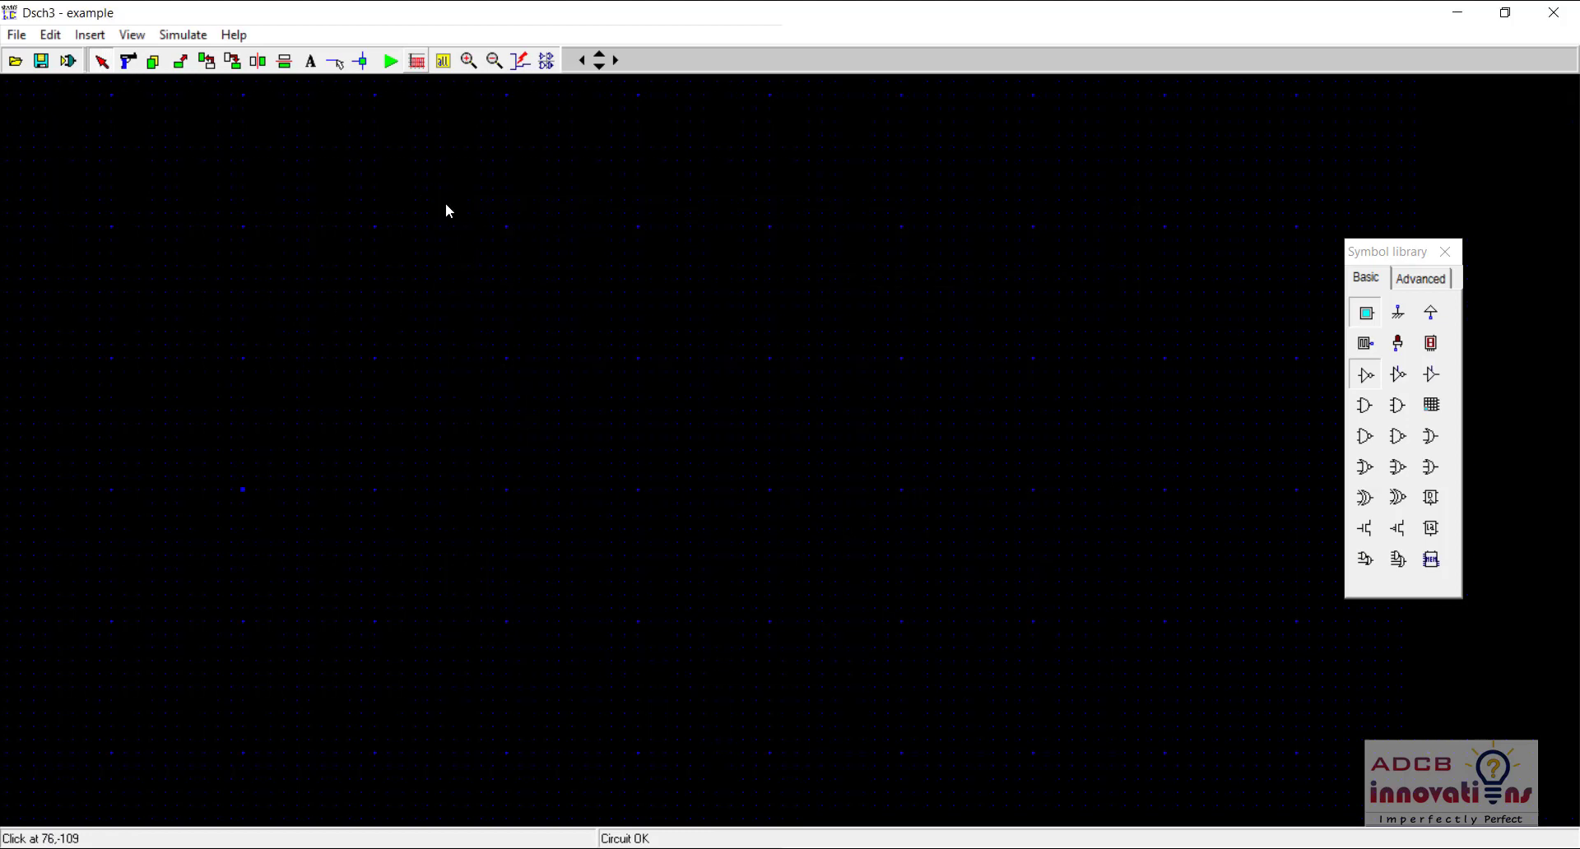
double_click(587, 304)
type("S1")
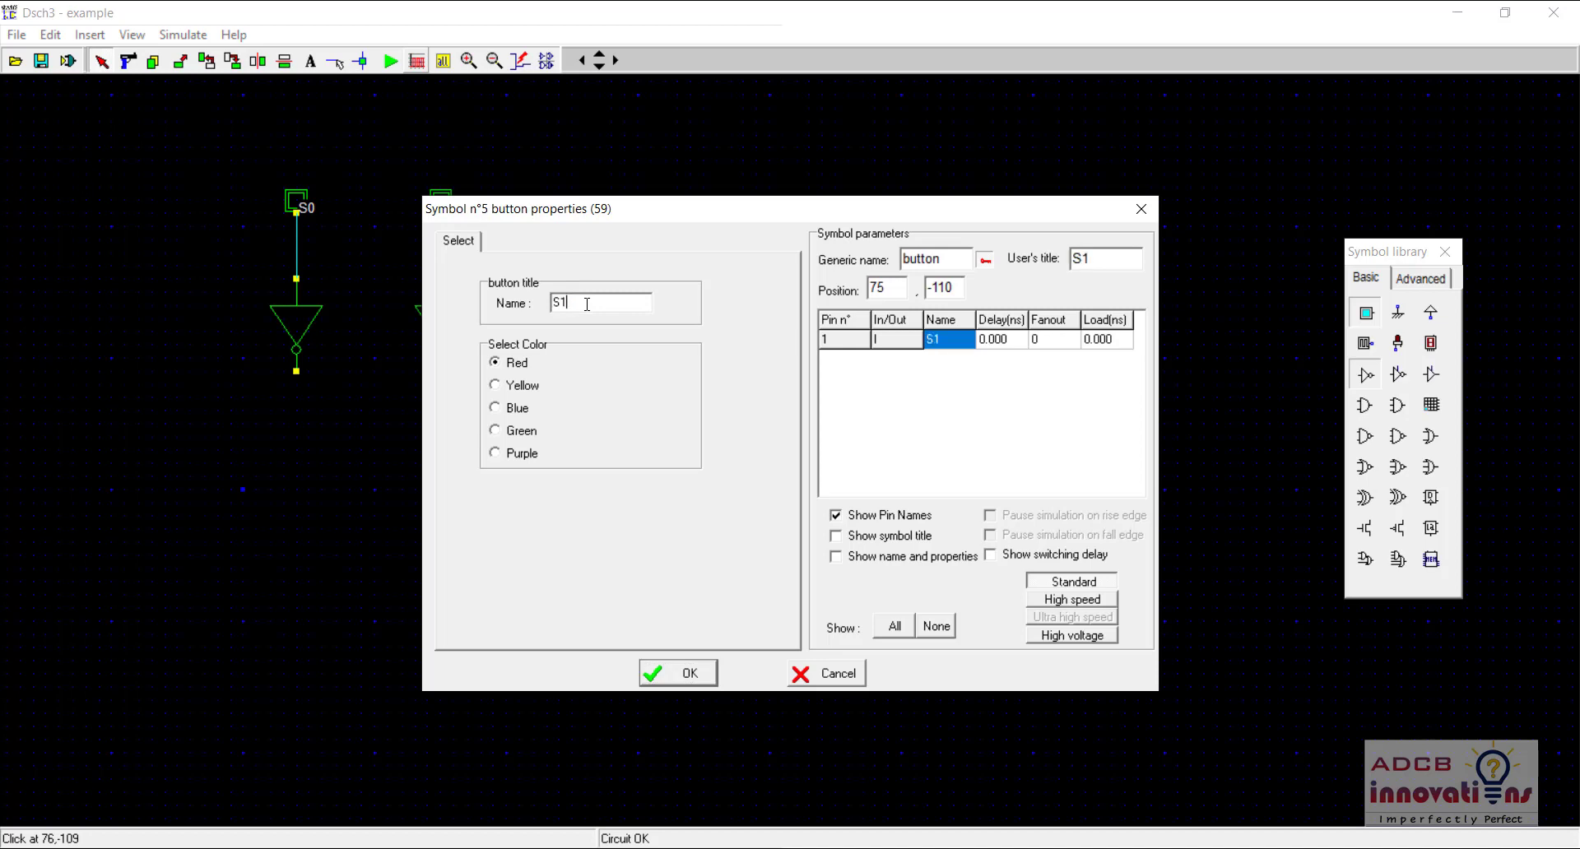
key("Return")
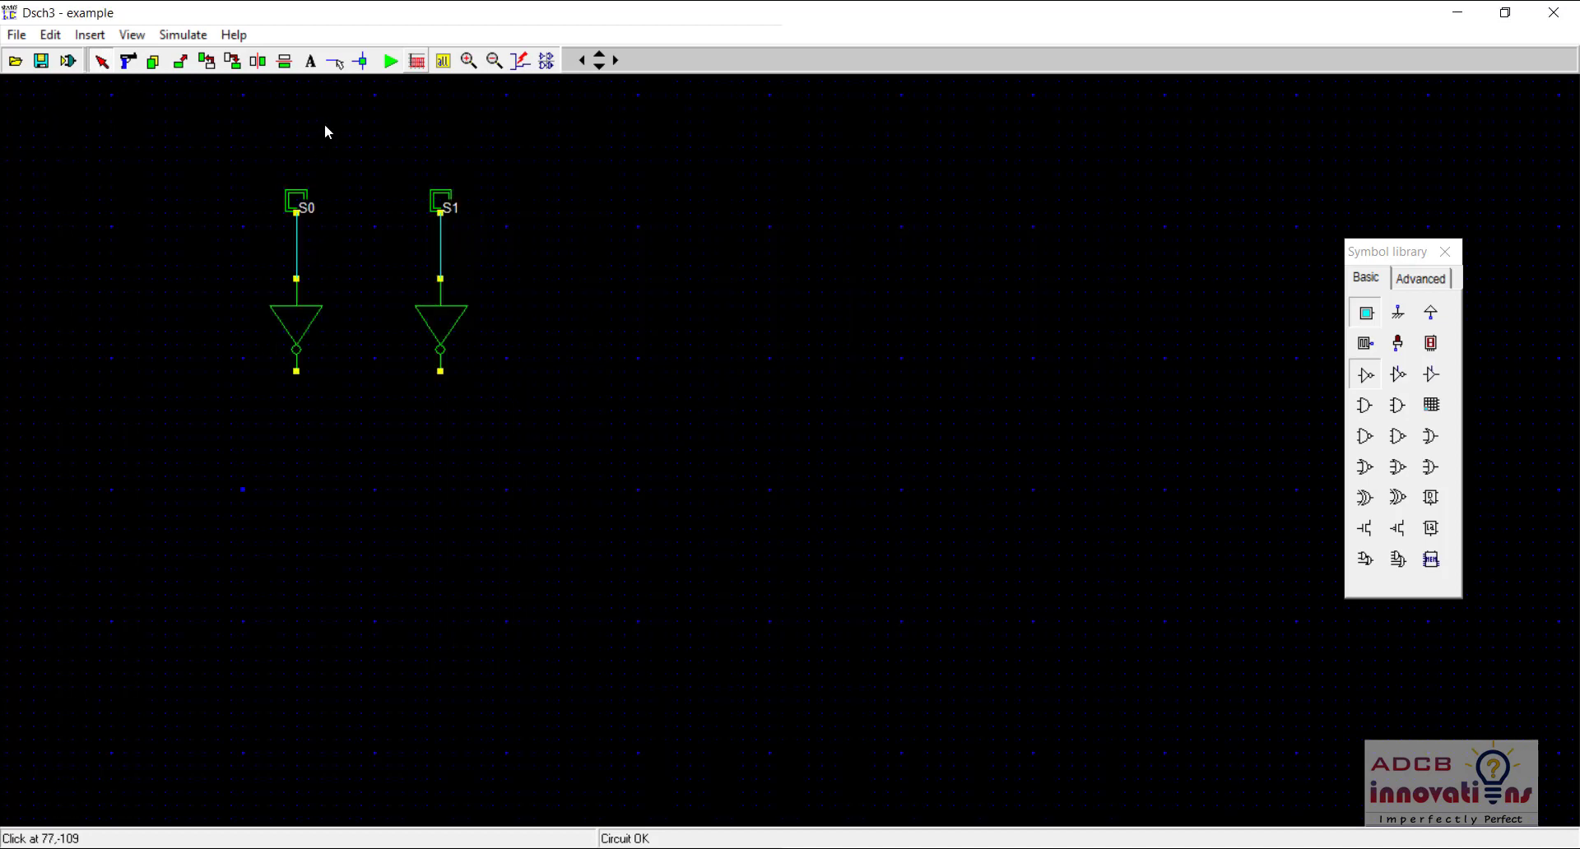
Draw long vertical wires down from the outputs of the S1 and S0 inverters to serve as the complemented select lines
left_click(334, 62)
left_click(495, 60)
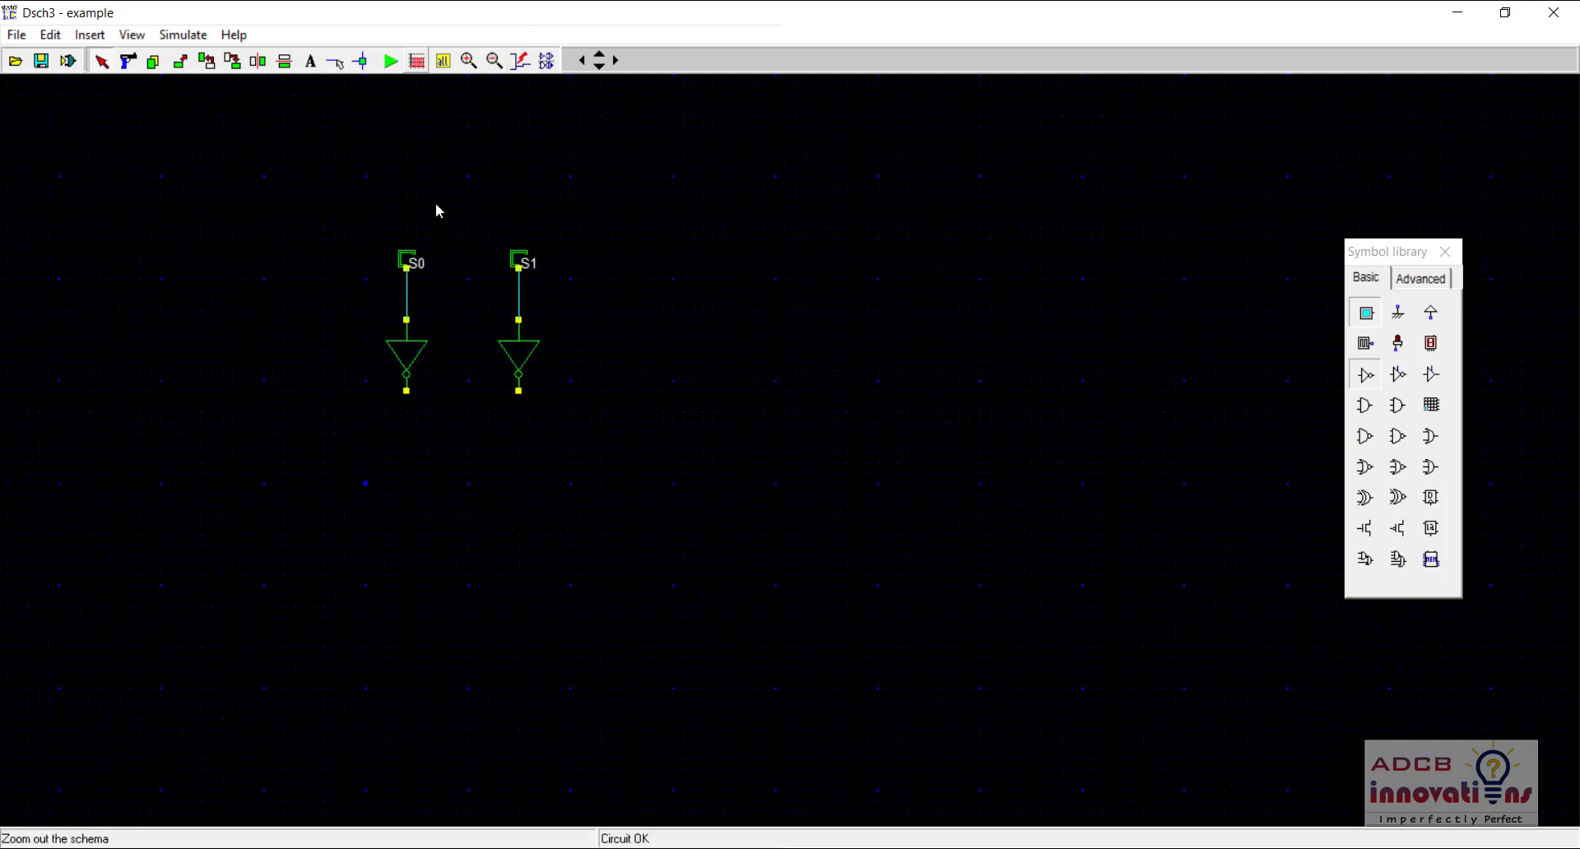
scroll(464, 332, "down", 3)
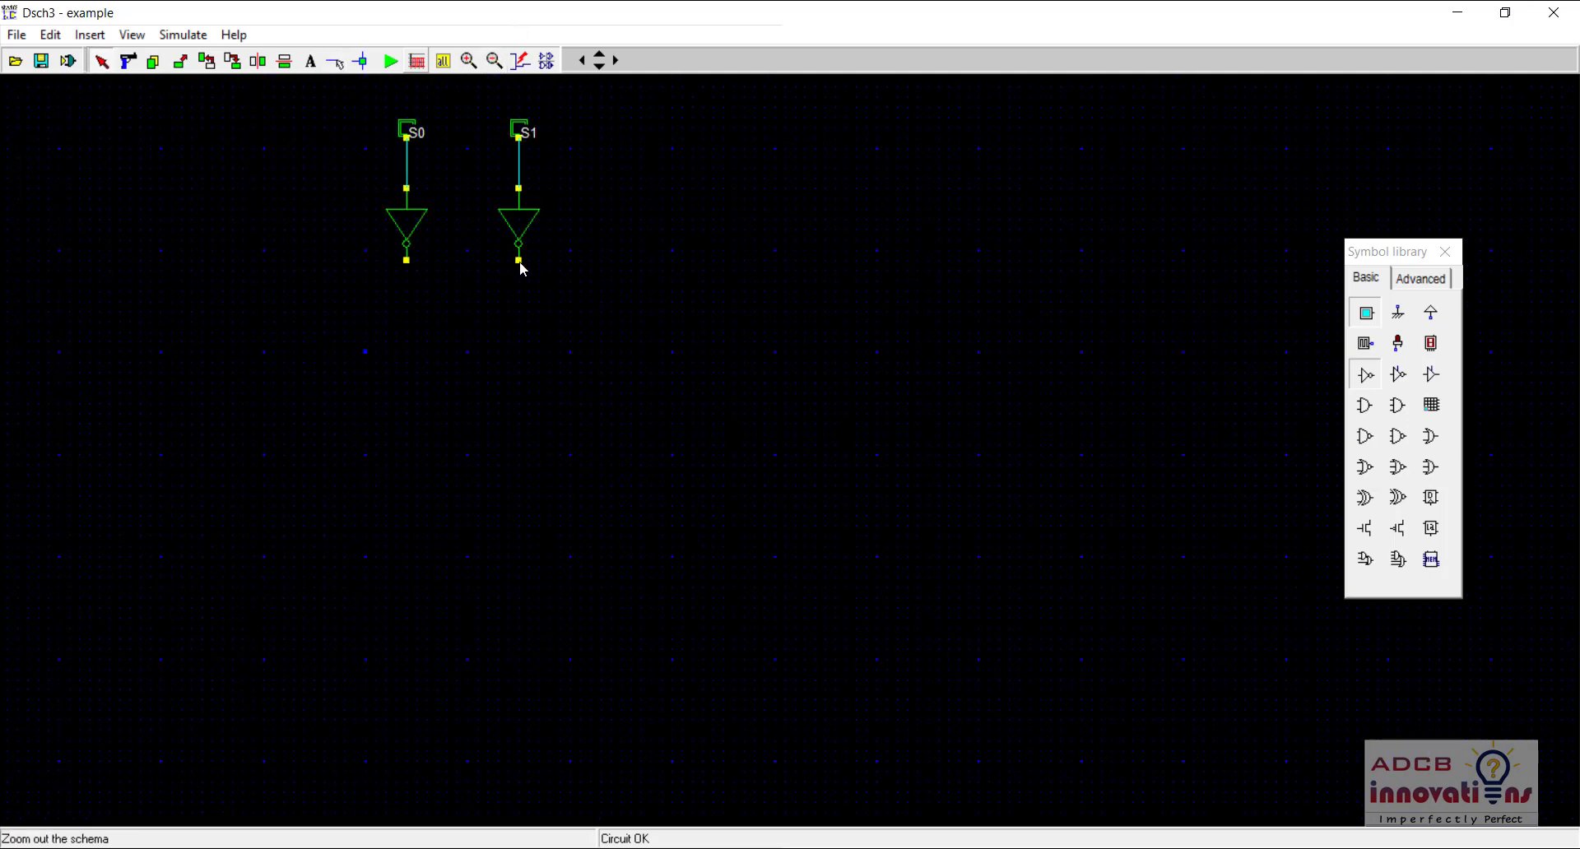
left_click(313, 457)
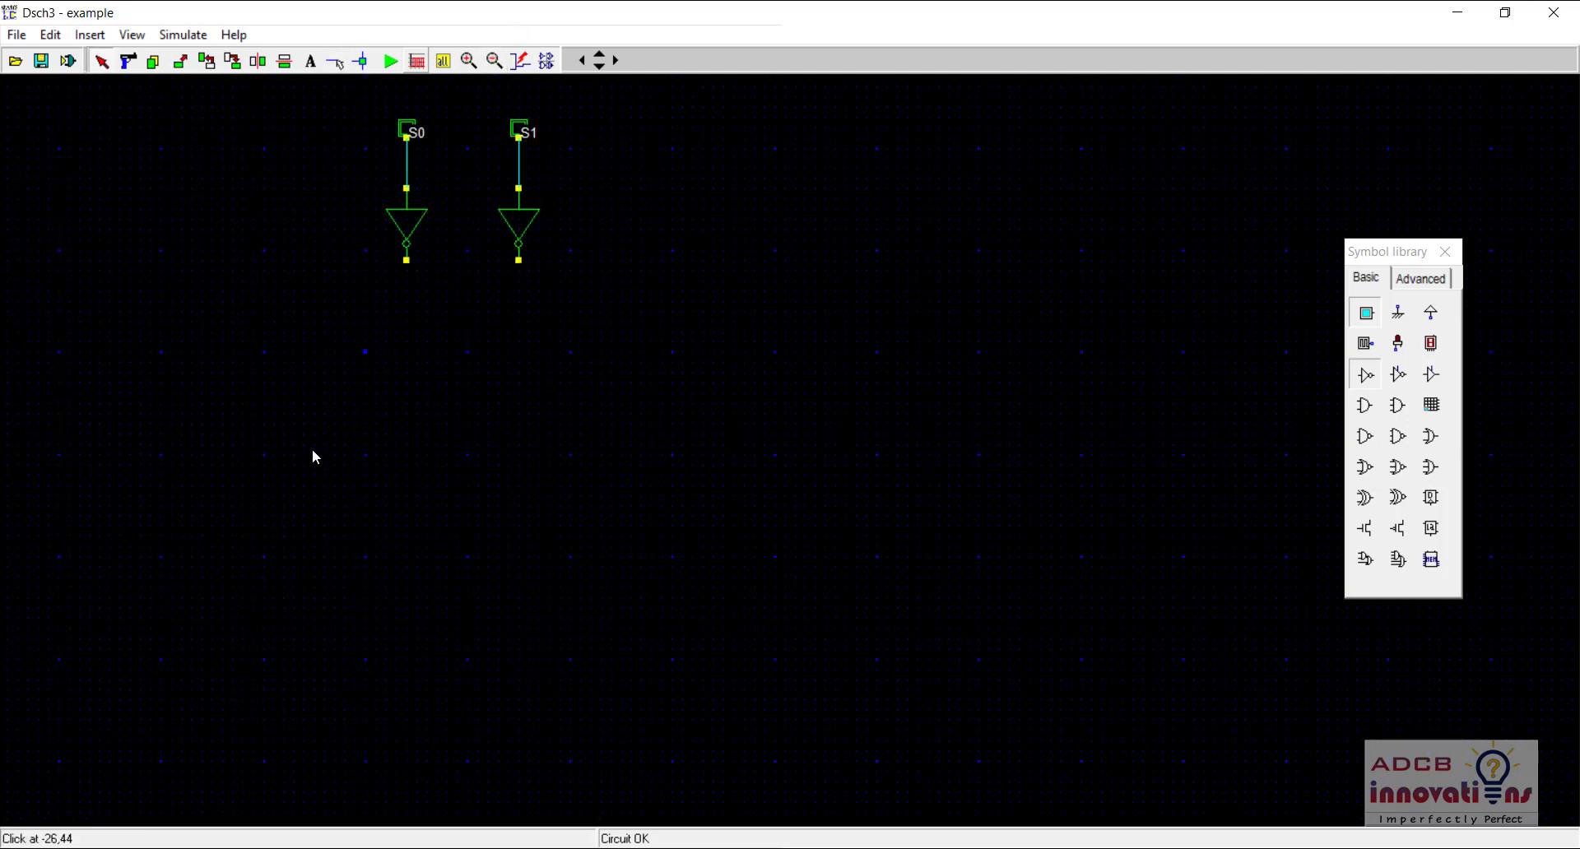
left_click(520, 262)
left_click(335, 61)
left_click_drag(517, 260, 531, 819)
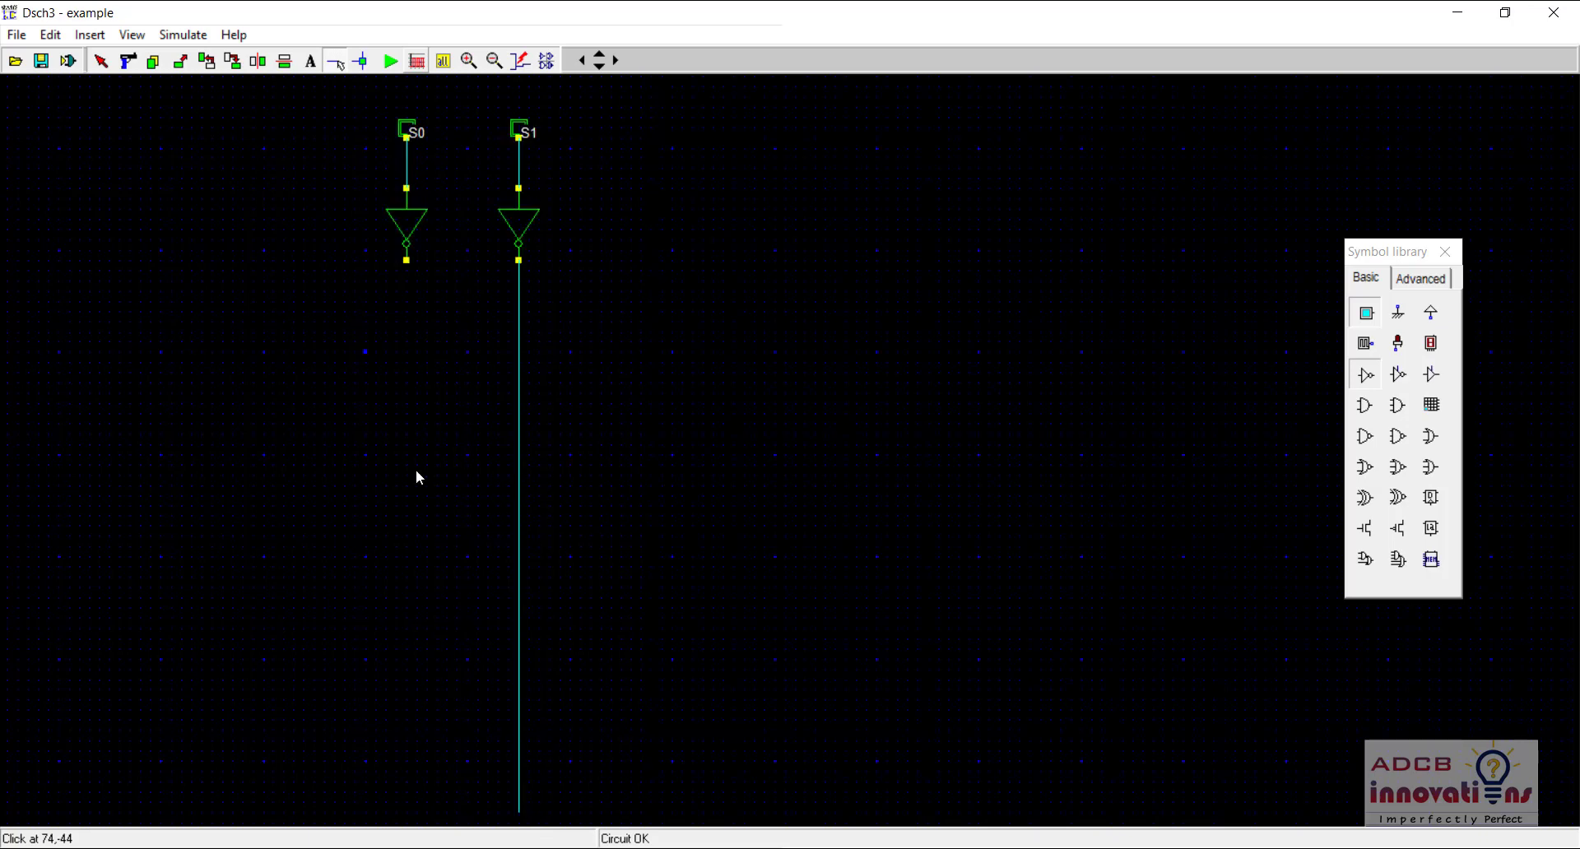
left_click_drag(407, 262, 413, 802)
Branch a wire left from each inverter's input and run it down parallel to the complemented lines, evening out the line ends
left_click_drag(518, 187, 459, 803)
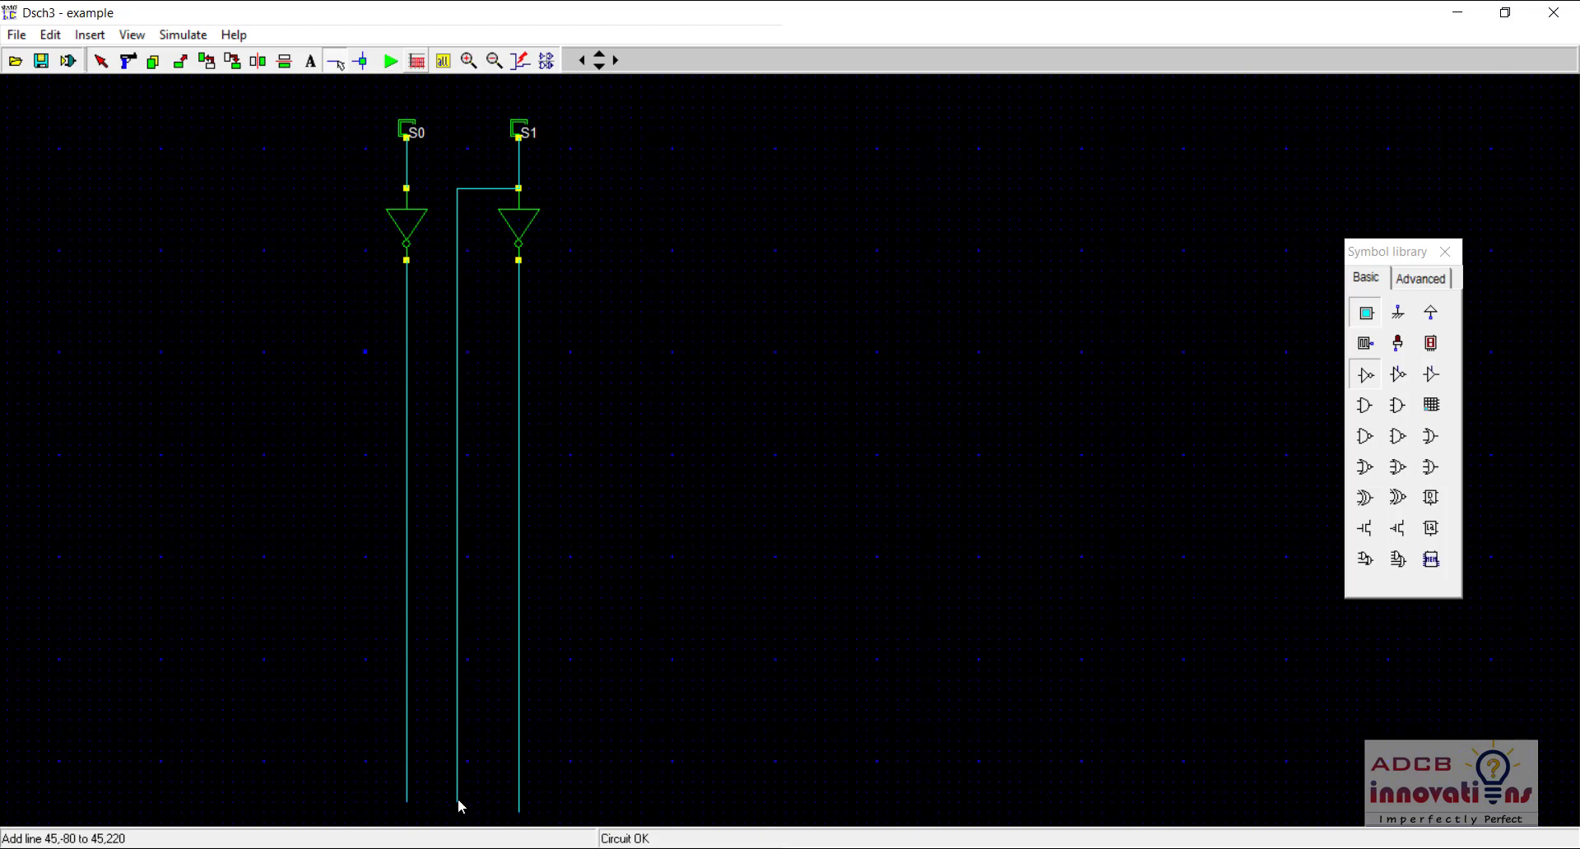
left_click(458, 800)
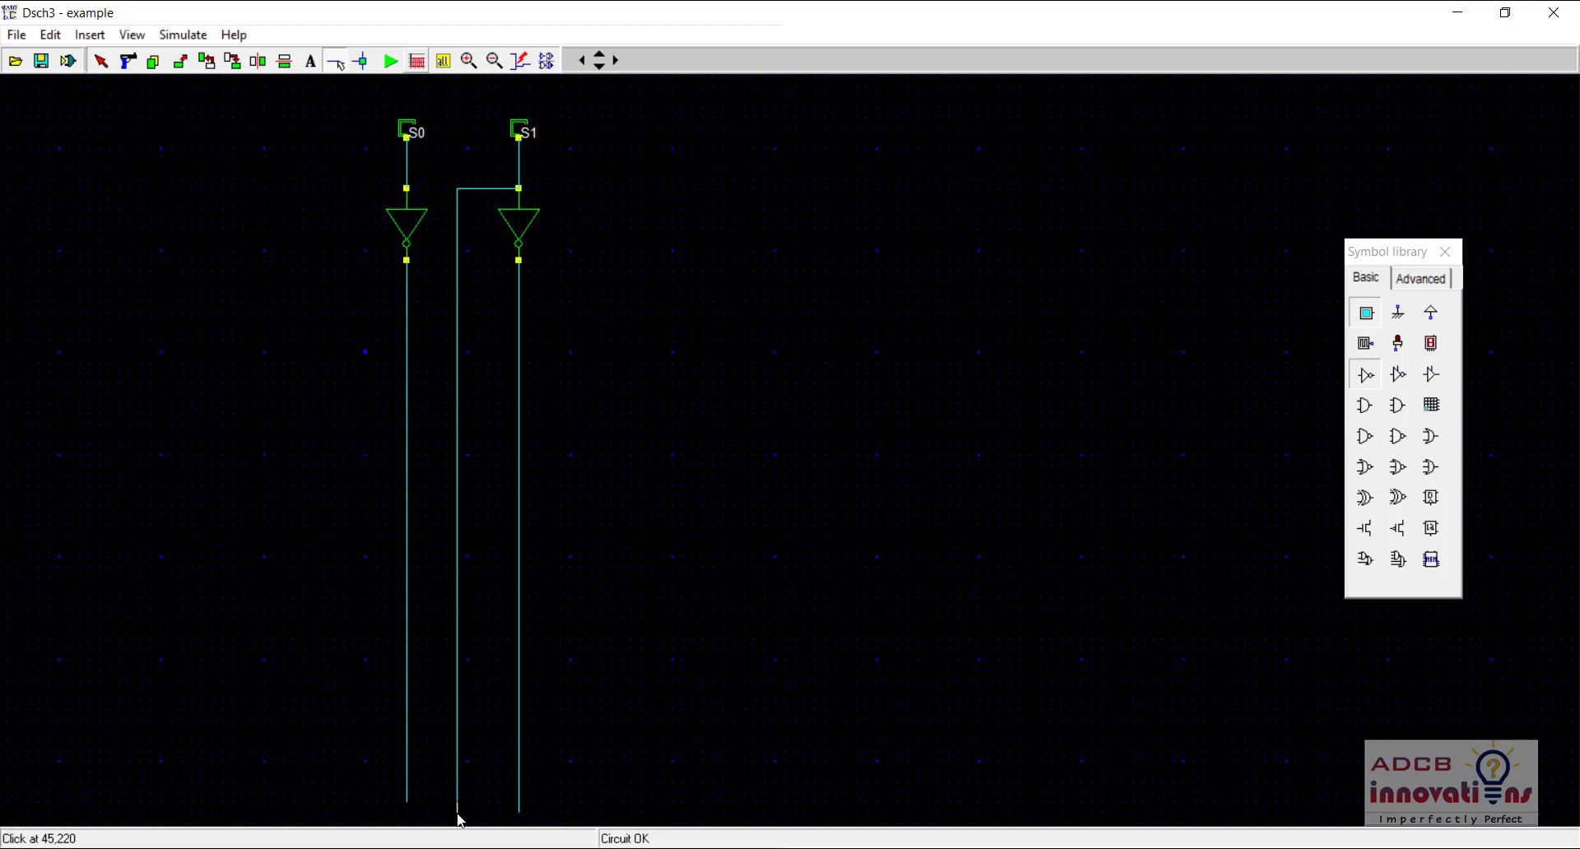
left_click(406, 797)
left_click(403, 789)
left_click(406, 188)
left_click(357, 187)
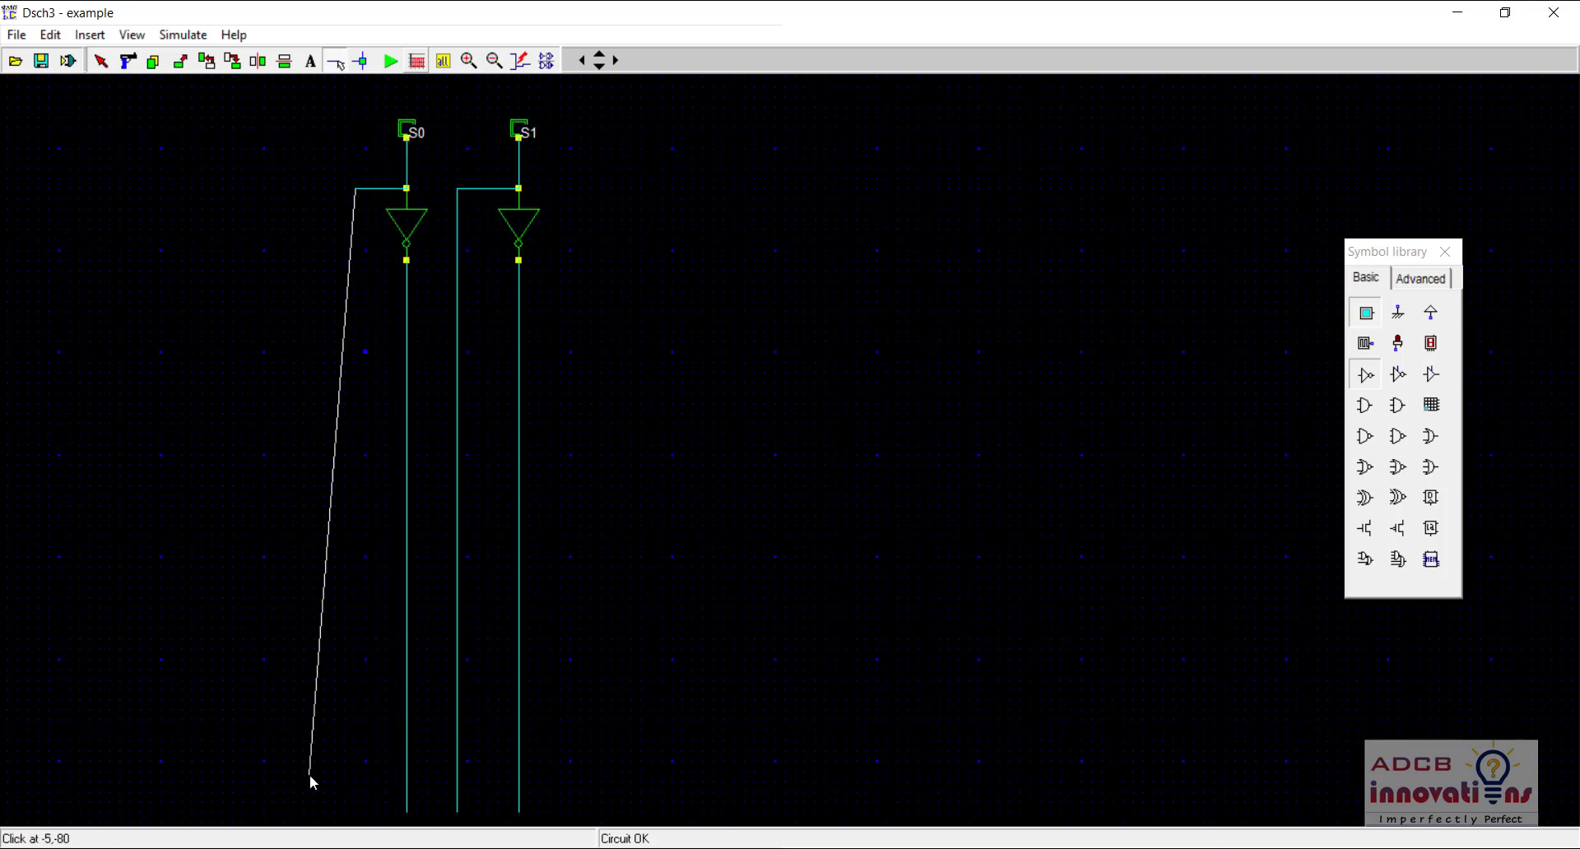
left_click(362, 810)
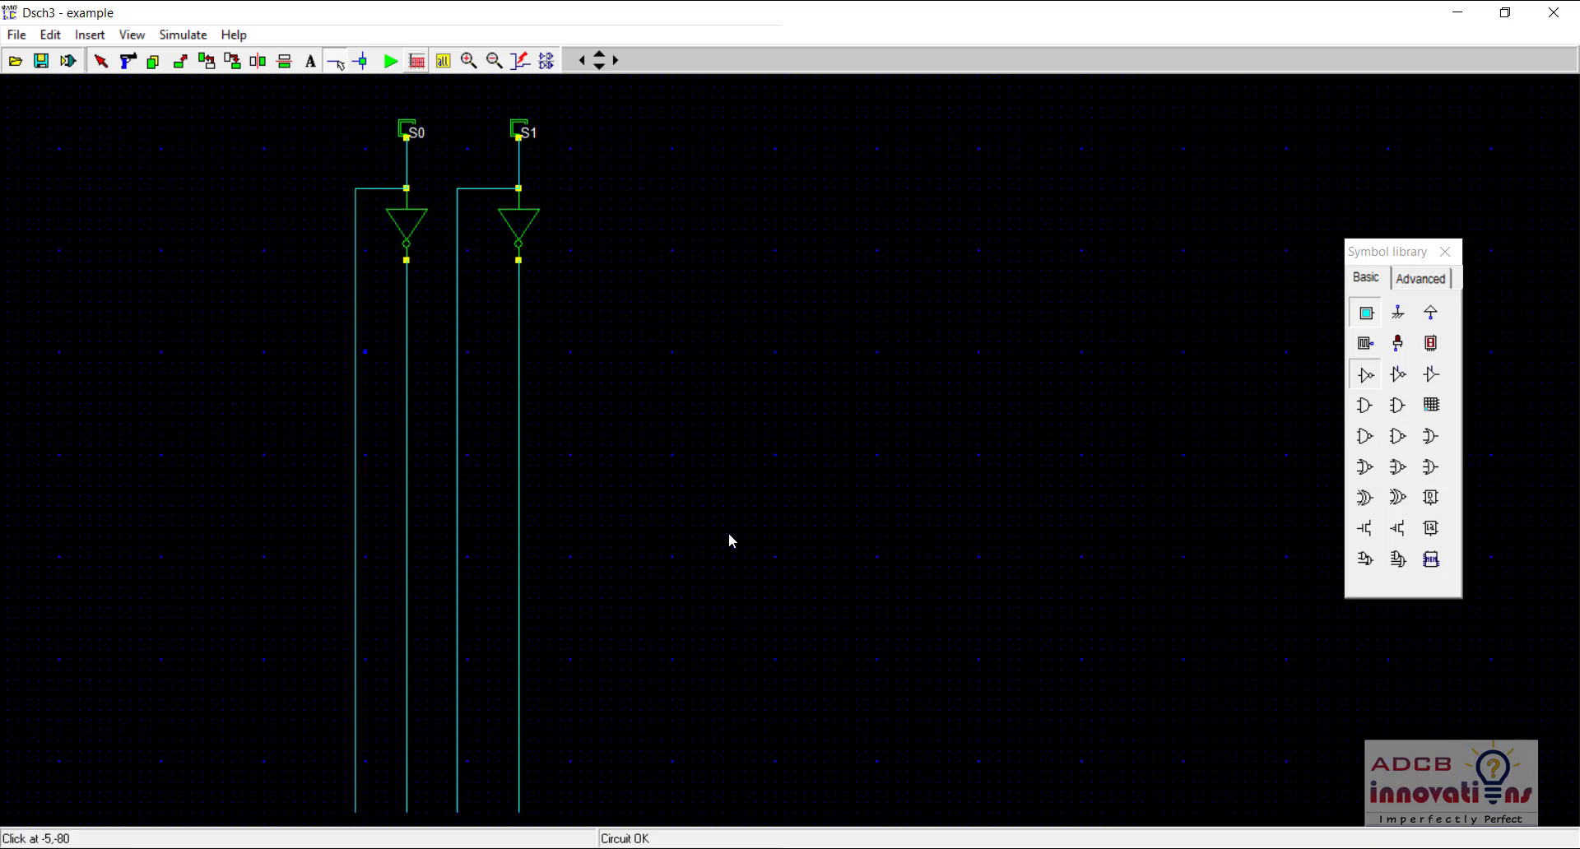
Place a three-input AND gate right of the select lines and copy it to form a vertical column of four gates
left_click(1396, 409)
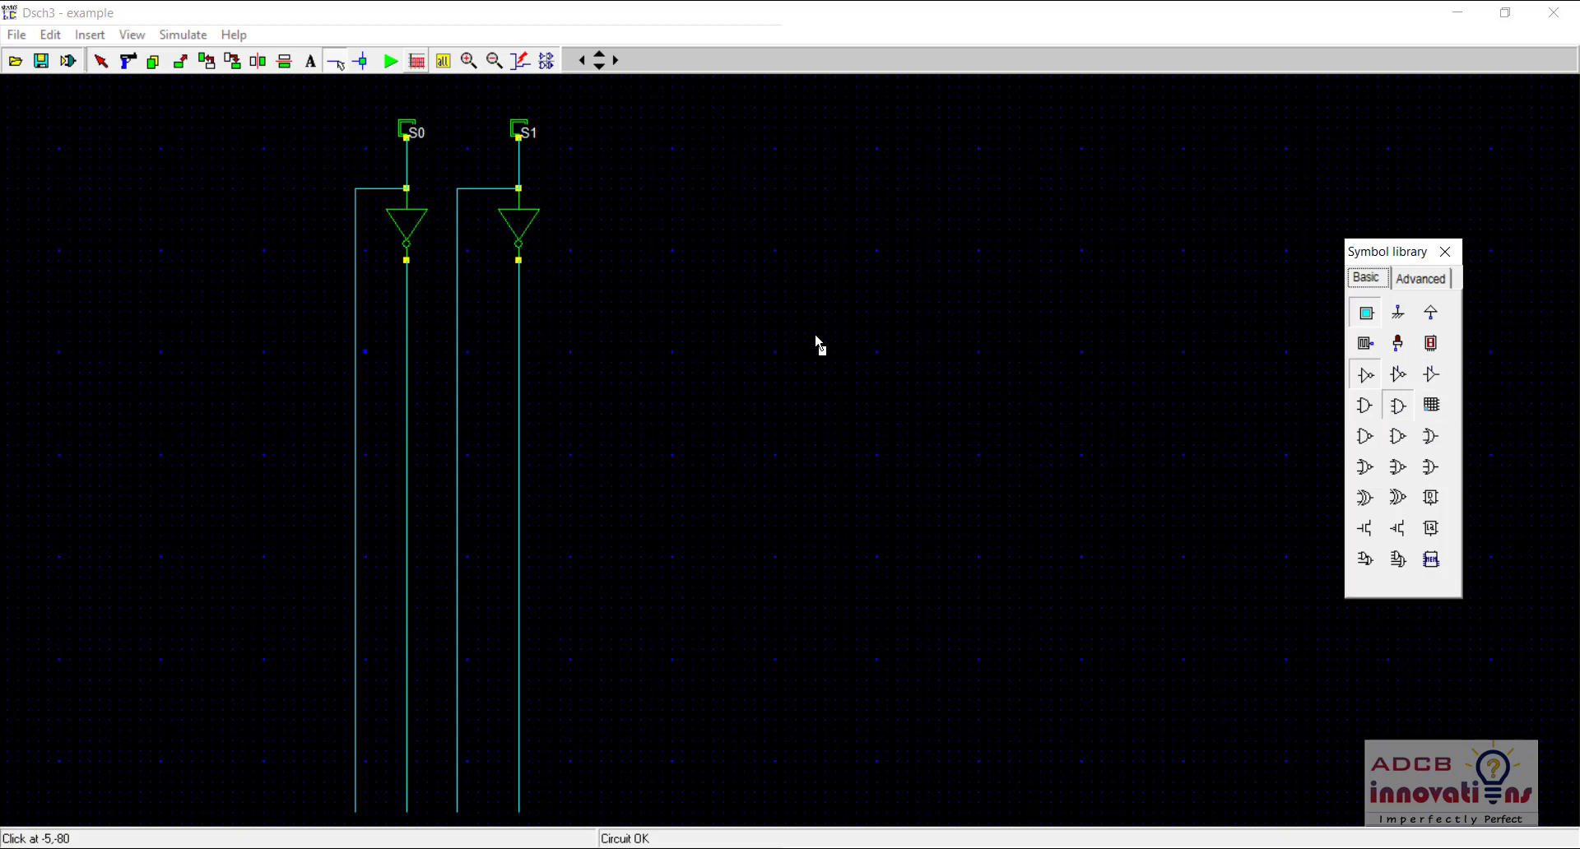
left_click(762, 355)
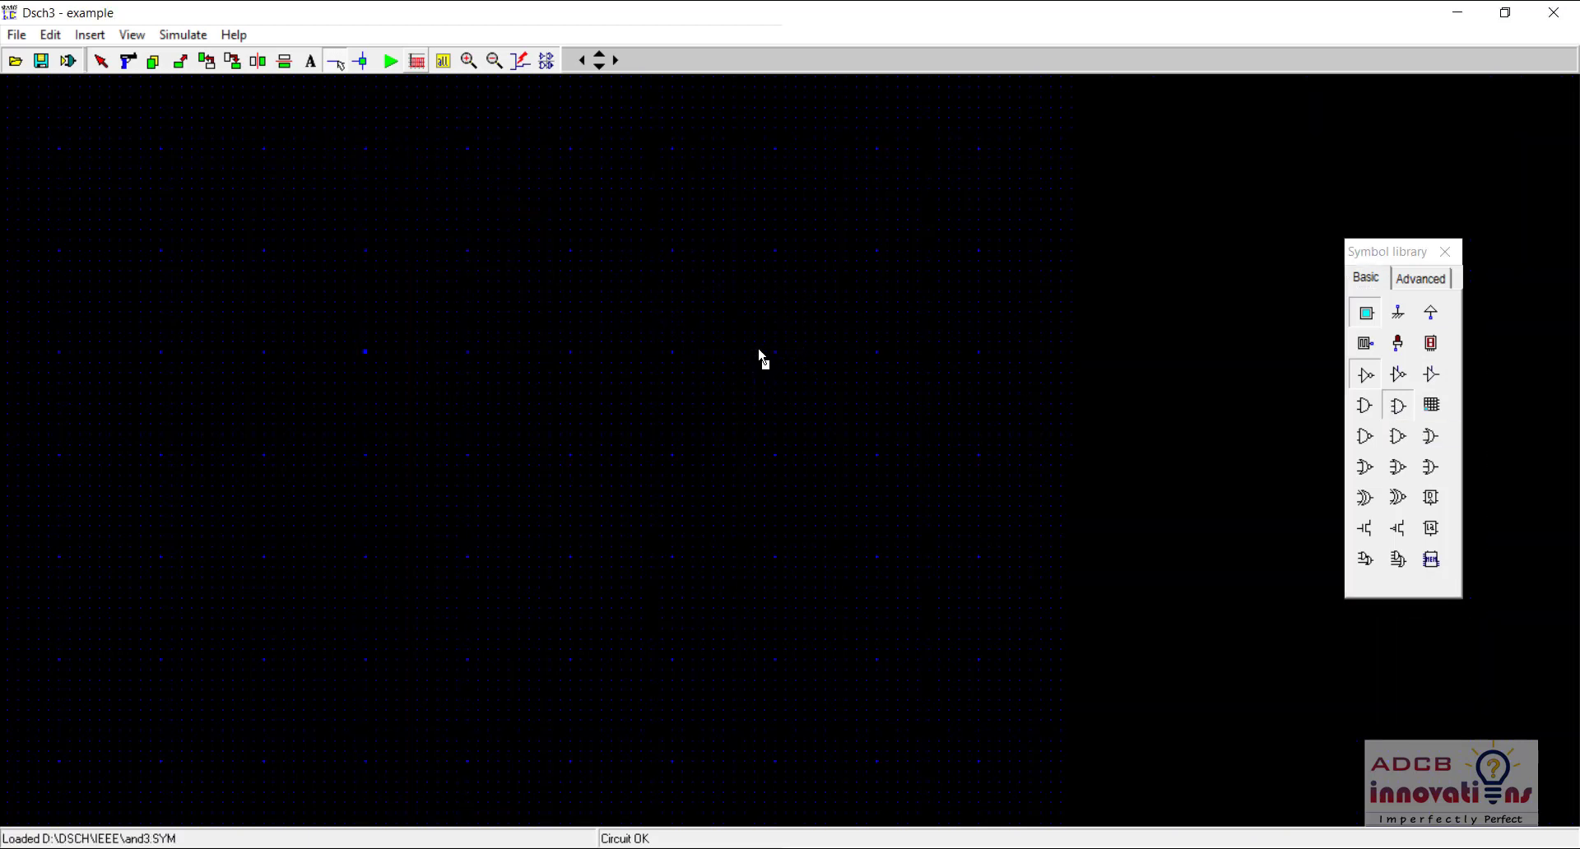
left_click(153, 61)
left_click(709, 316)
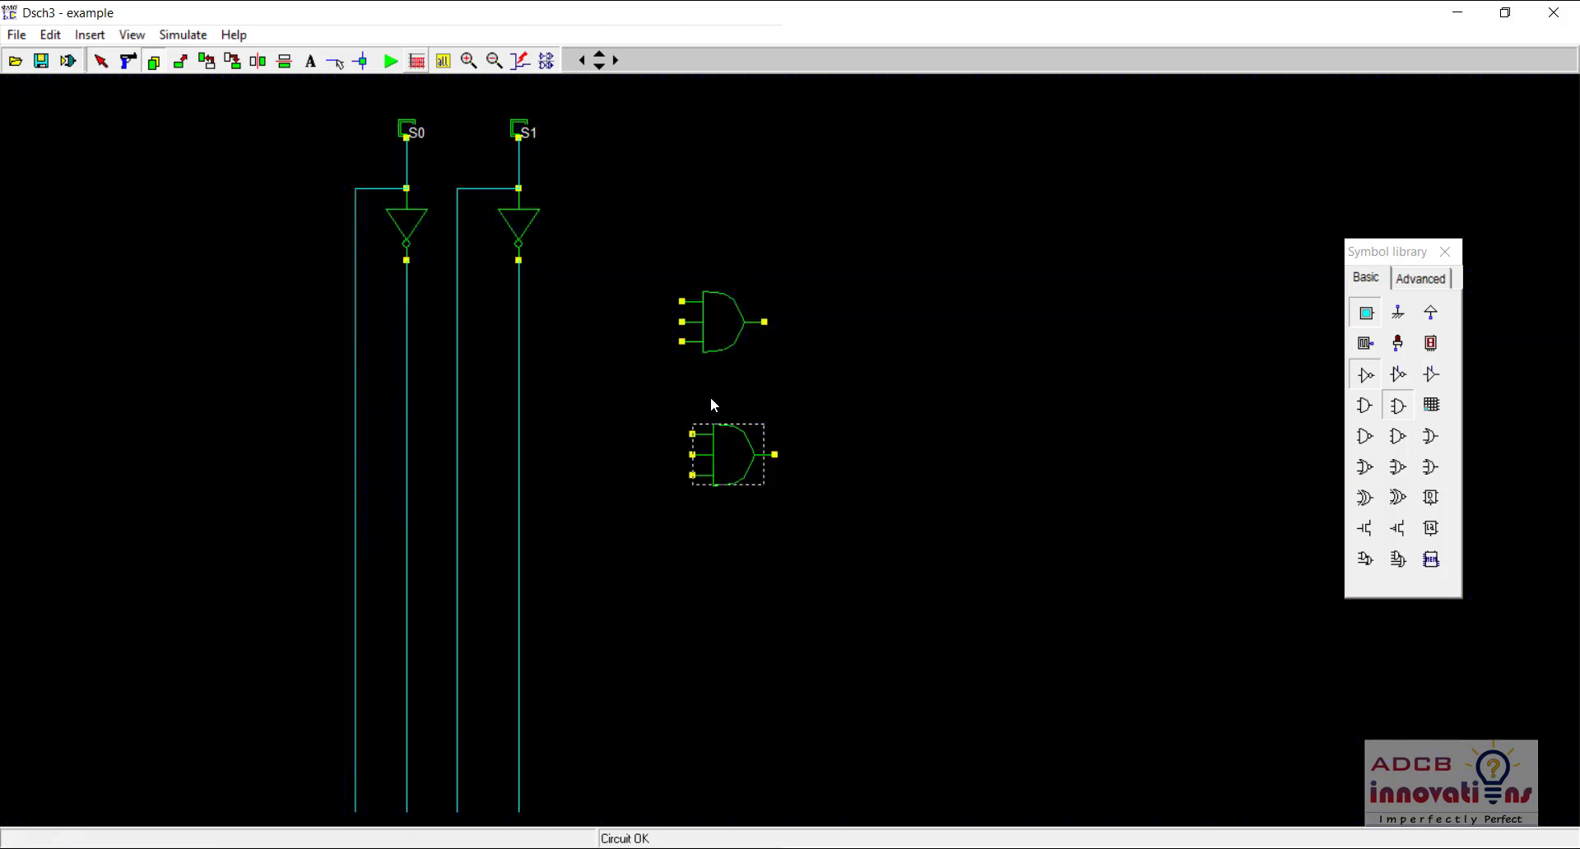
left_click(707, 362)
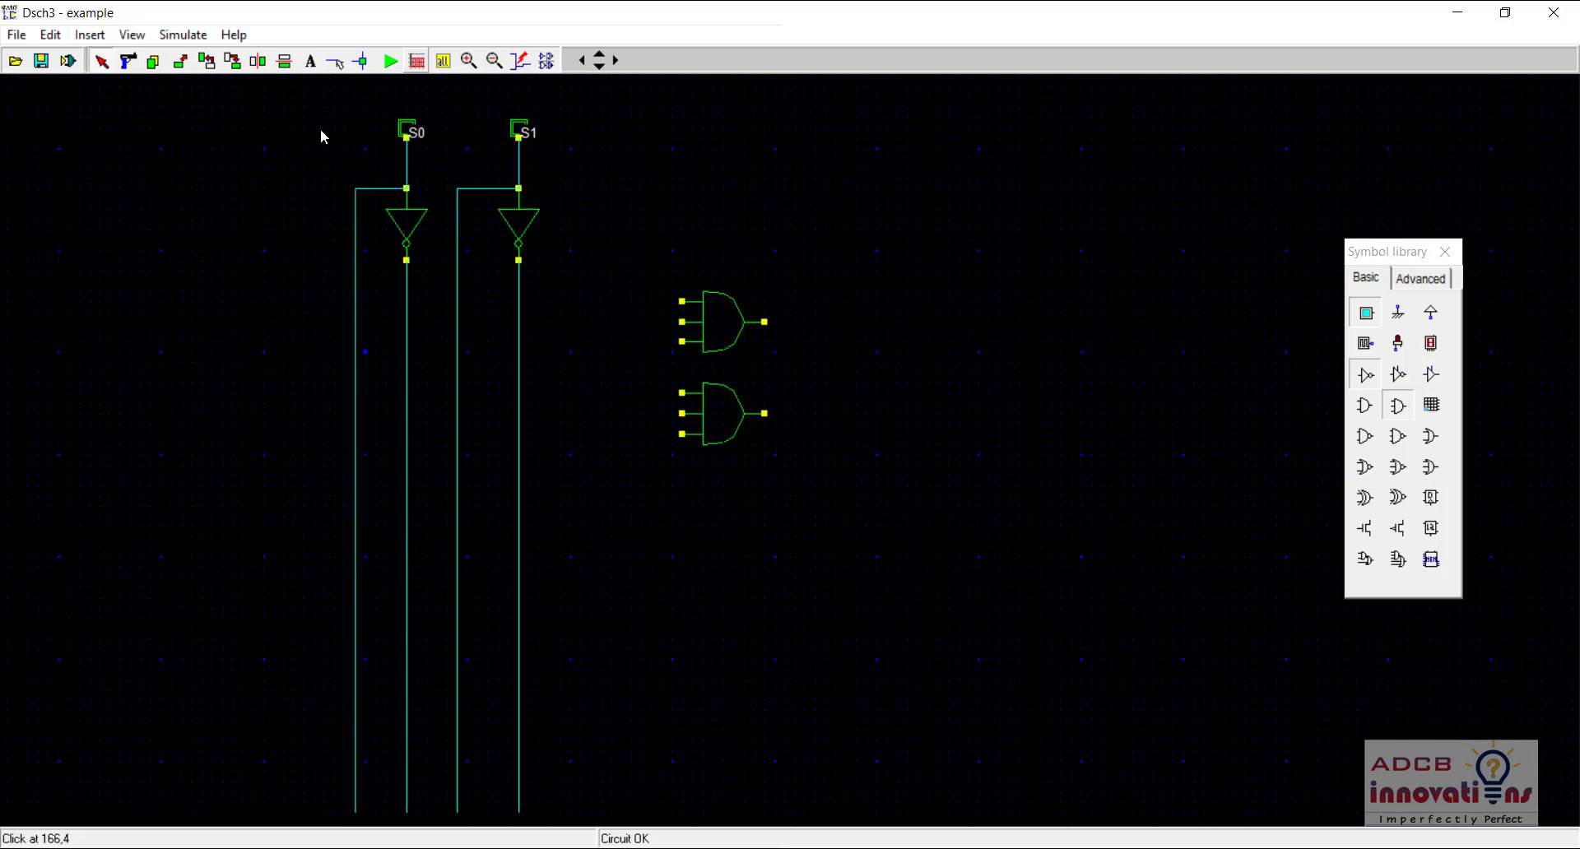
left_click(151, 64)
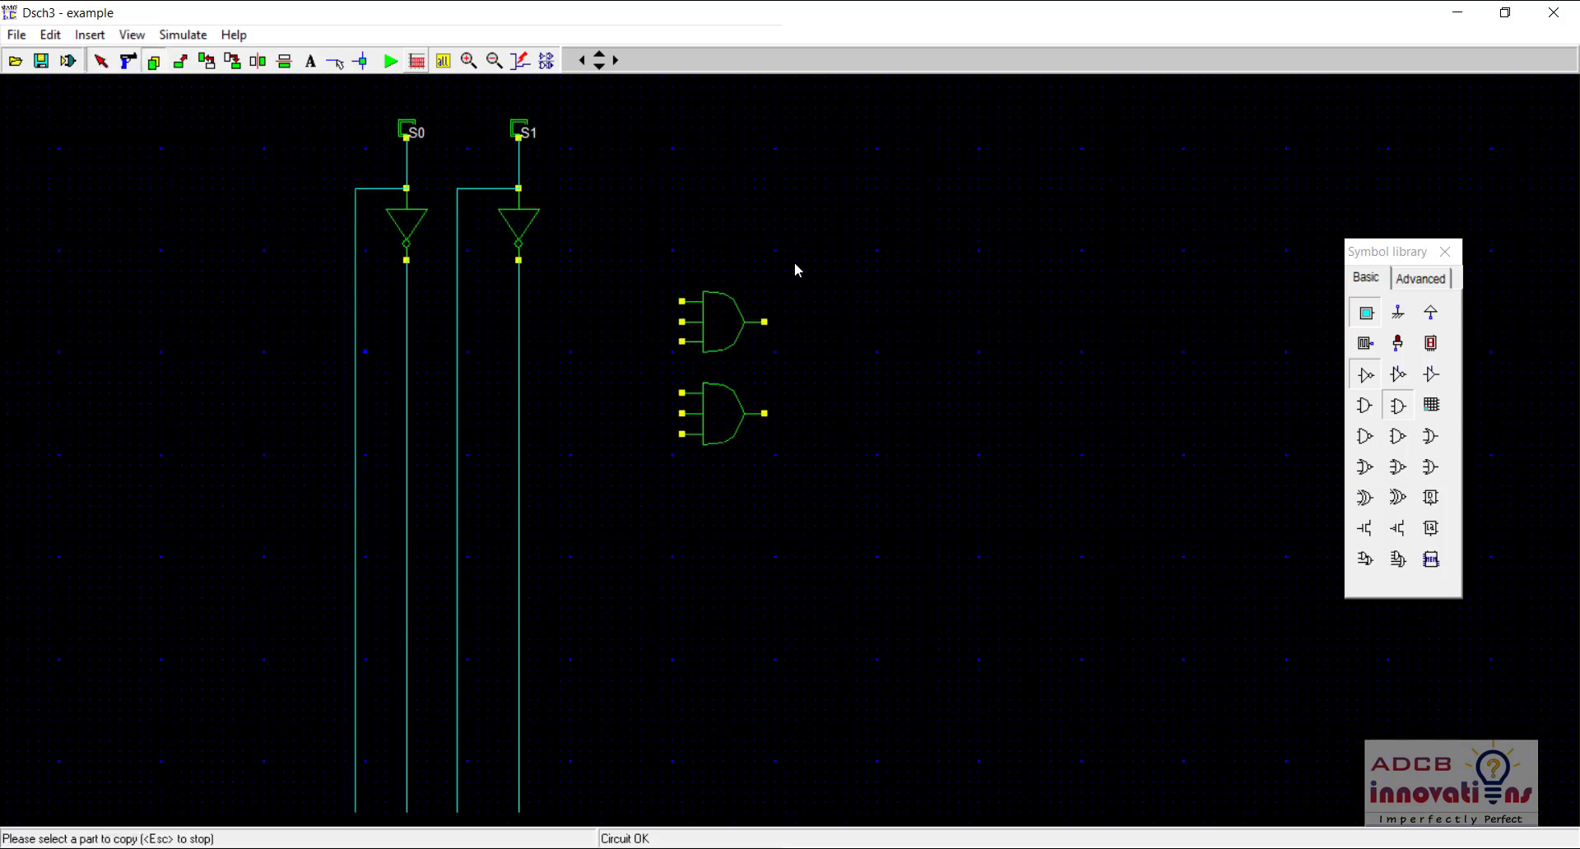
left_click(749, 325)
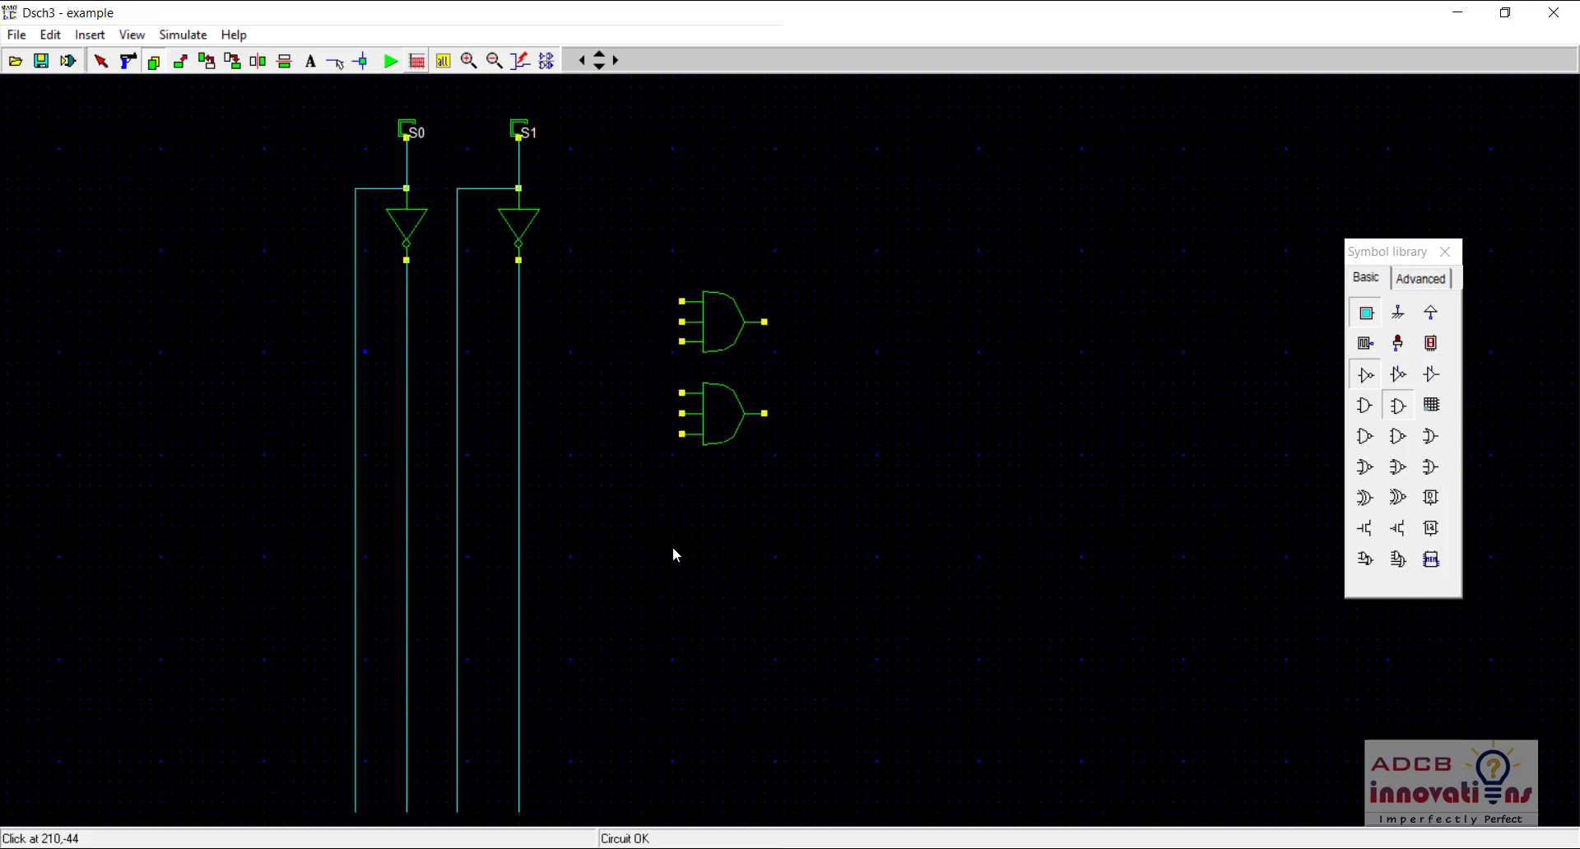
left_click(653, 624)
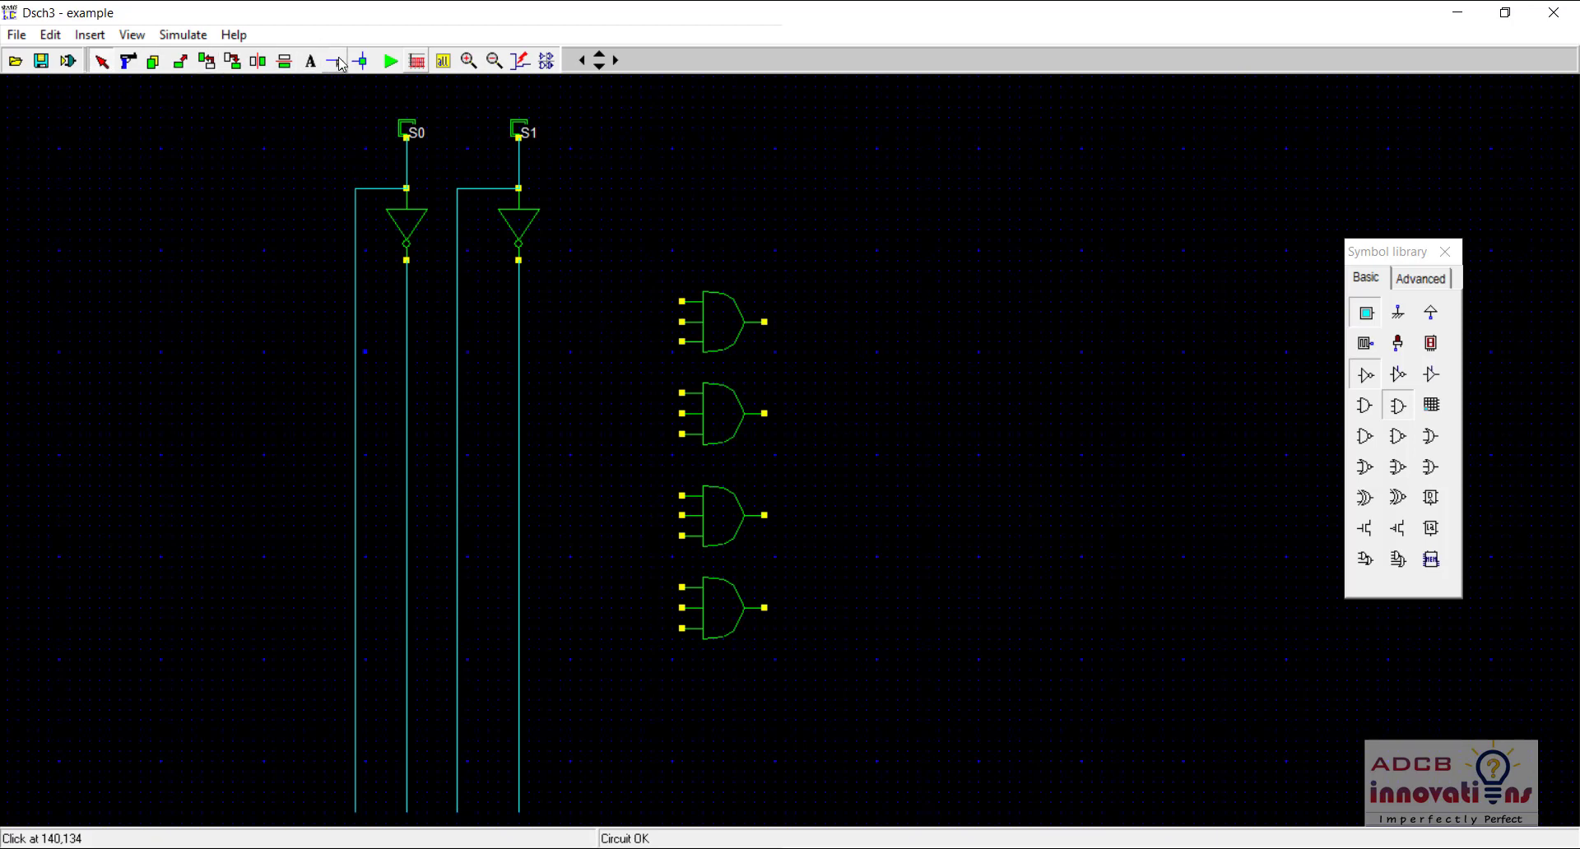
Wire the first AND gate's middle and lower inputs to inverted S1 and inverted S0, and the second gate's to inverted S1 and S0
left_click(336, 62)
left_click_drag(681, 323, 519, 322)
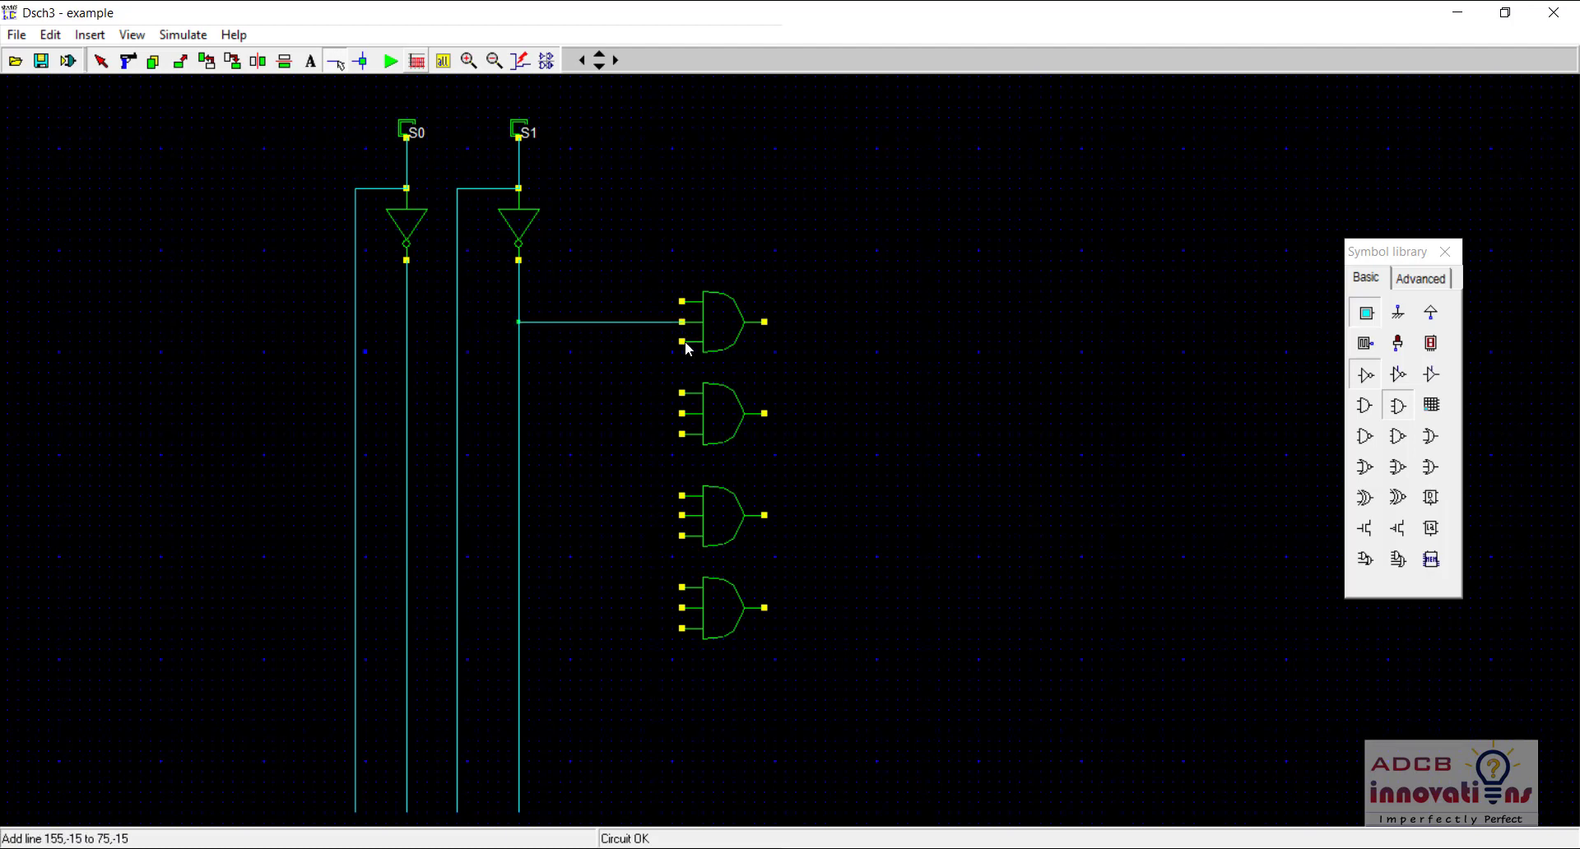
left_click_drag(681, 341, 407, 342)
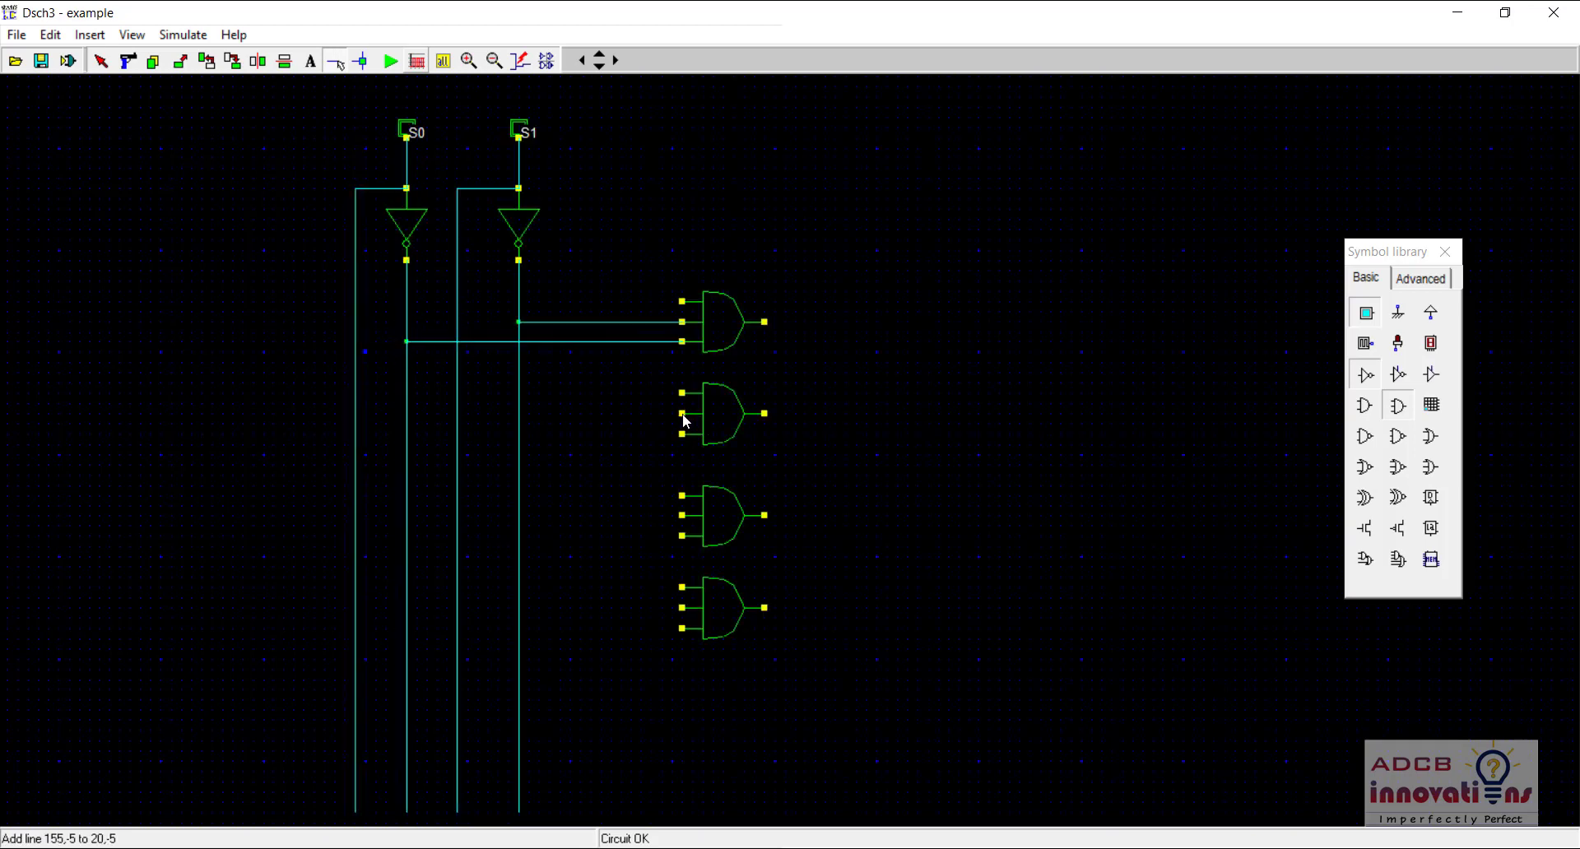
left_click_drag(683, 414, 517, 408)
left_click_drag(682, 435, 354, 428)
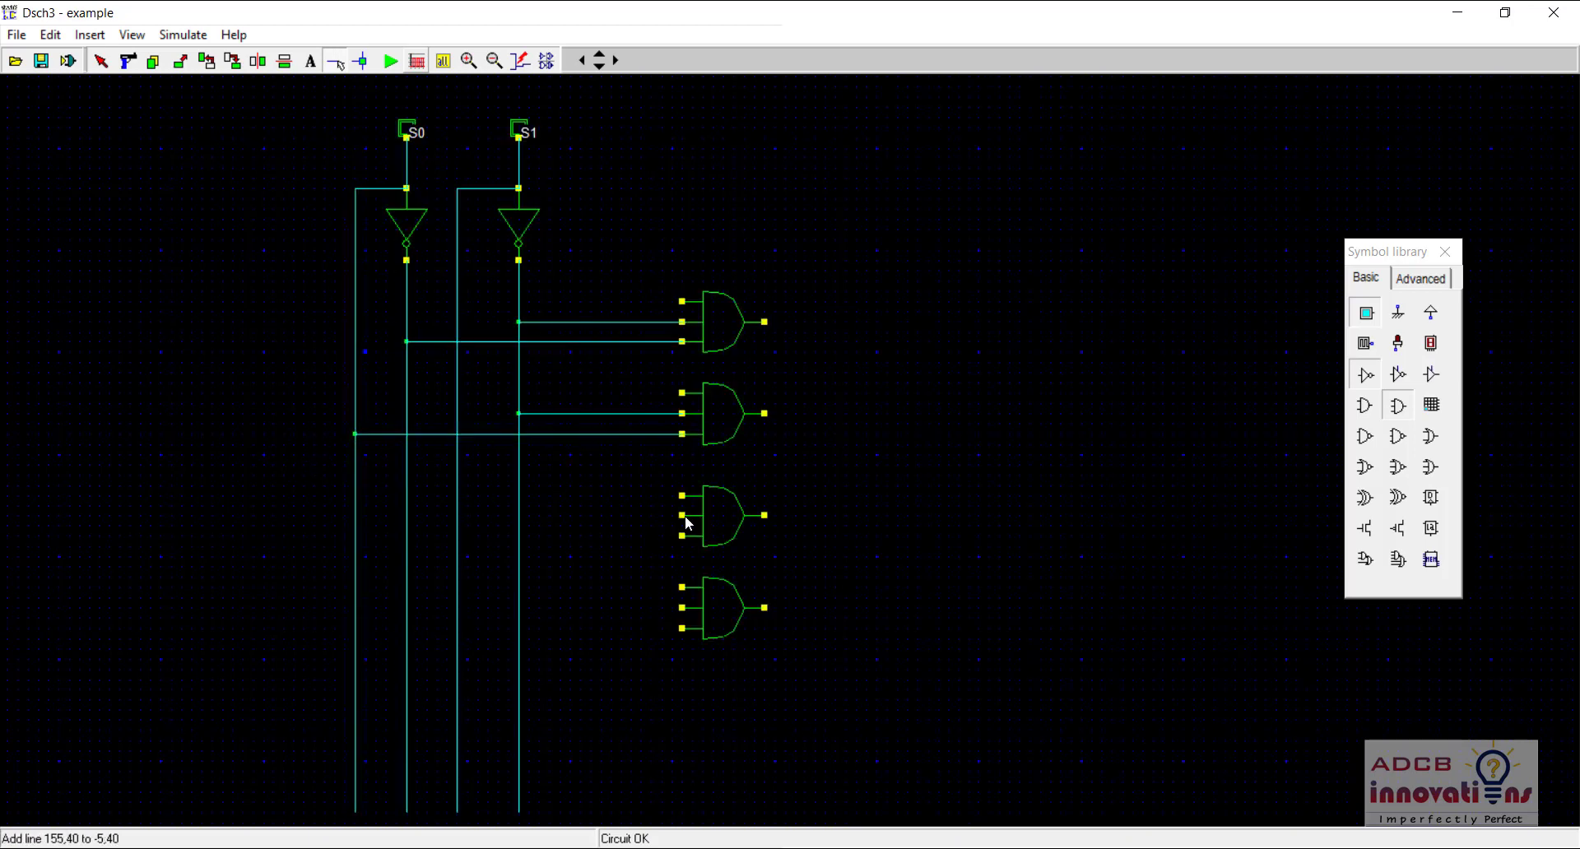
Wire the third AND gate's middle and lower inputs to S1 and inverted S0, and the fourth gate's to S1 and S0
left_click_drag(682, 515, 456, 511)
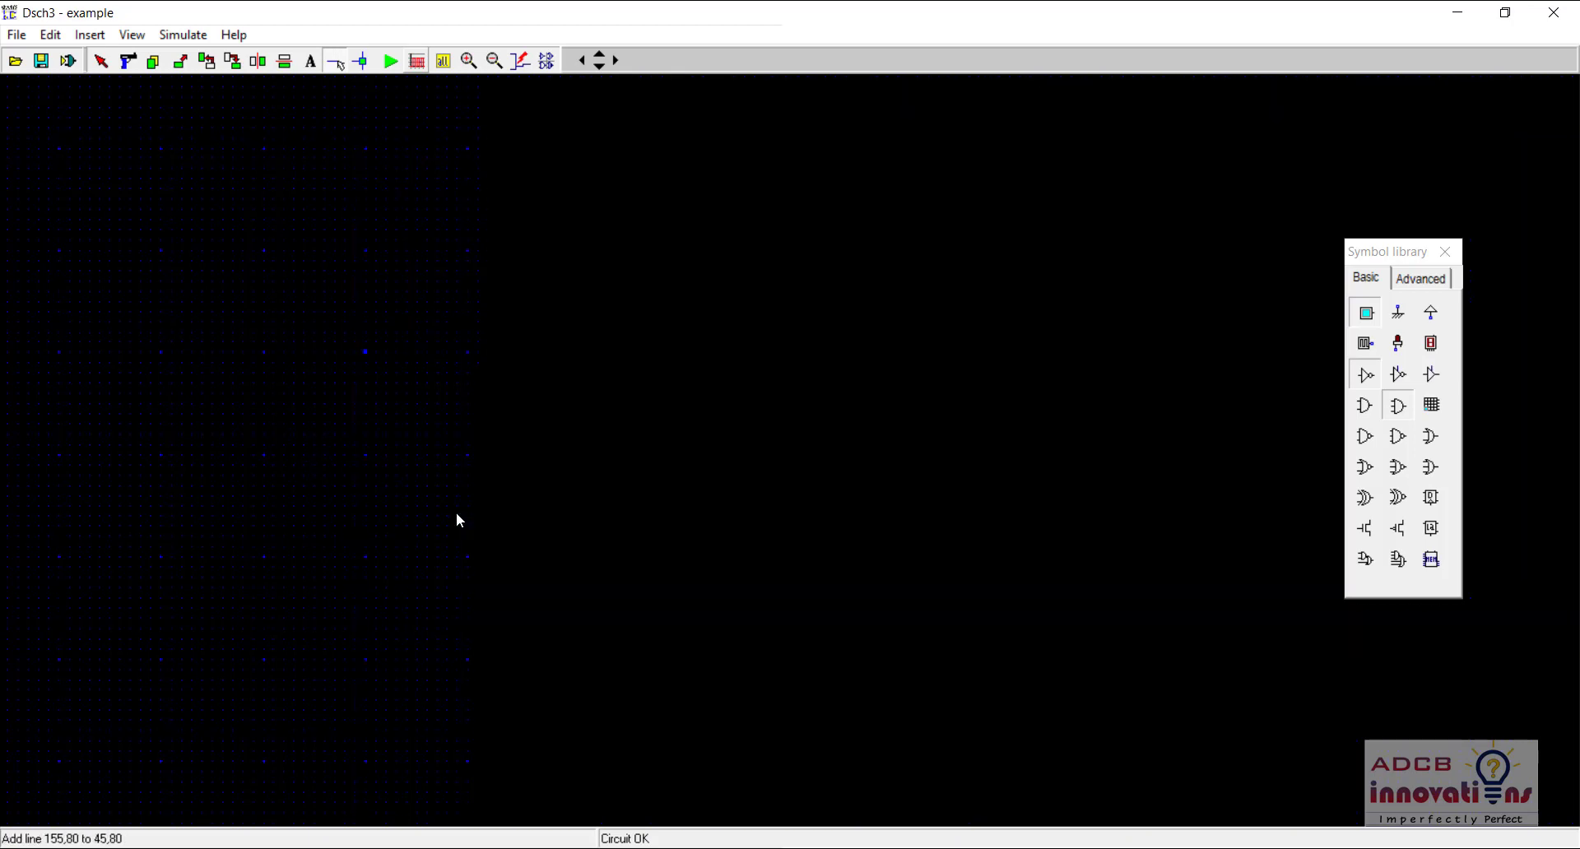
left_click_drag(681, 536, 406, 536)
left_click_drag(682, 608, 456, 609)
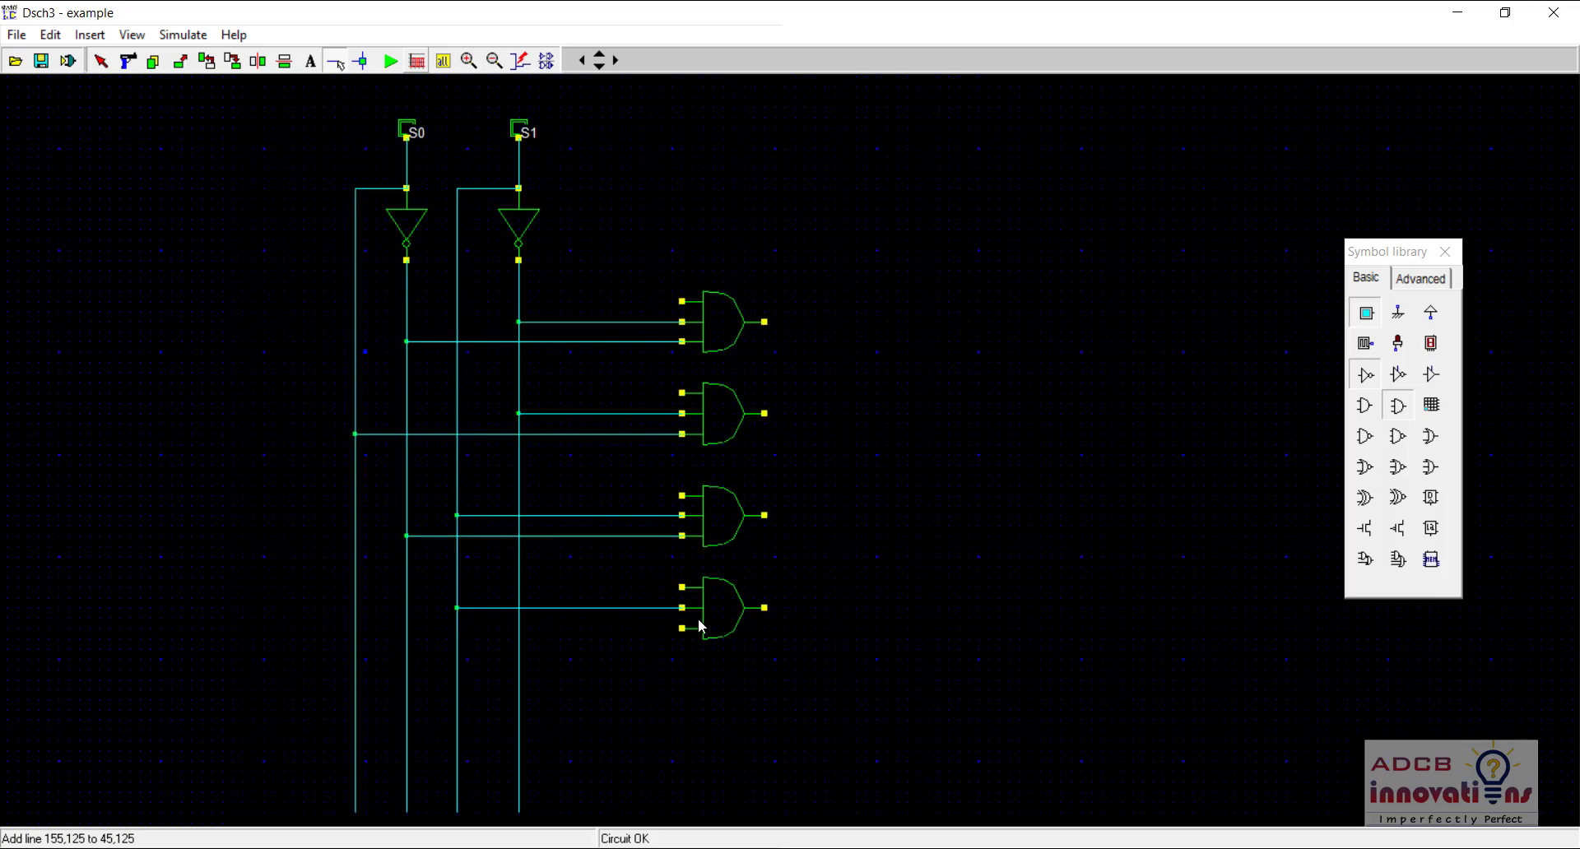
left_click_drag(682, 629, 354, 630)
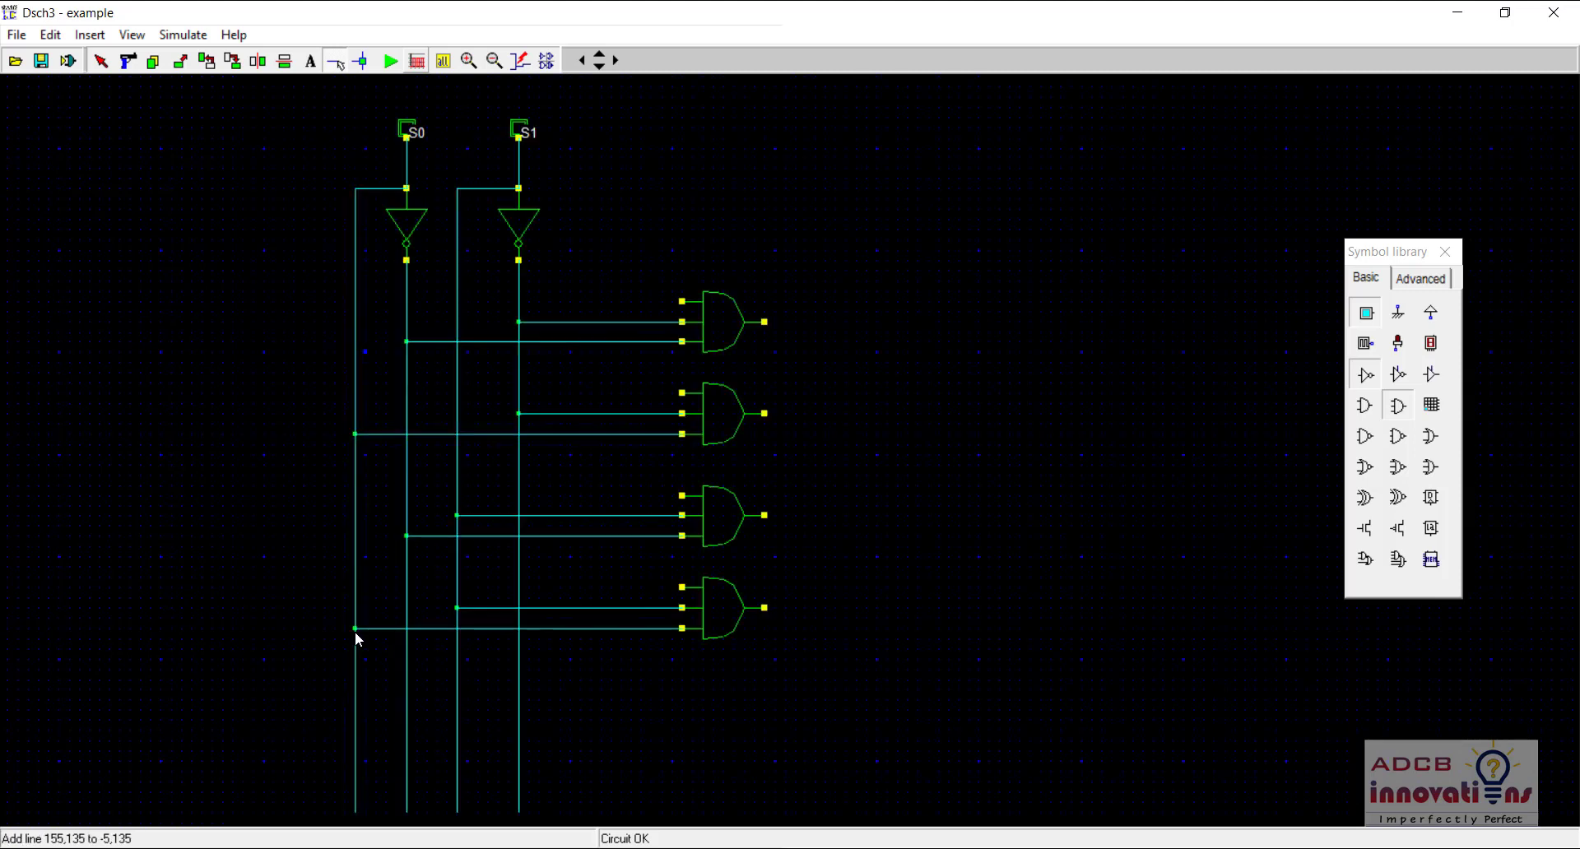
Place an input button on the top input of each of the four AND gates
left_click(1366, 312)
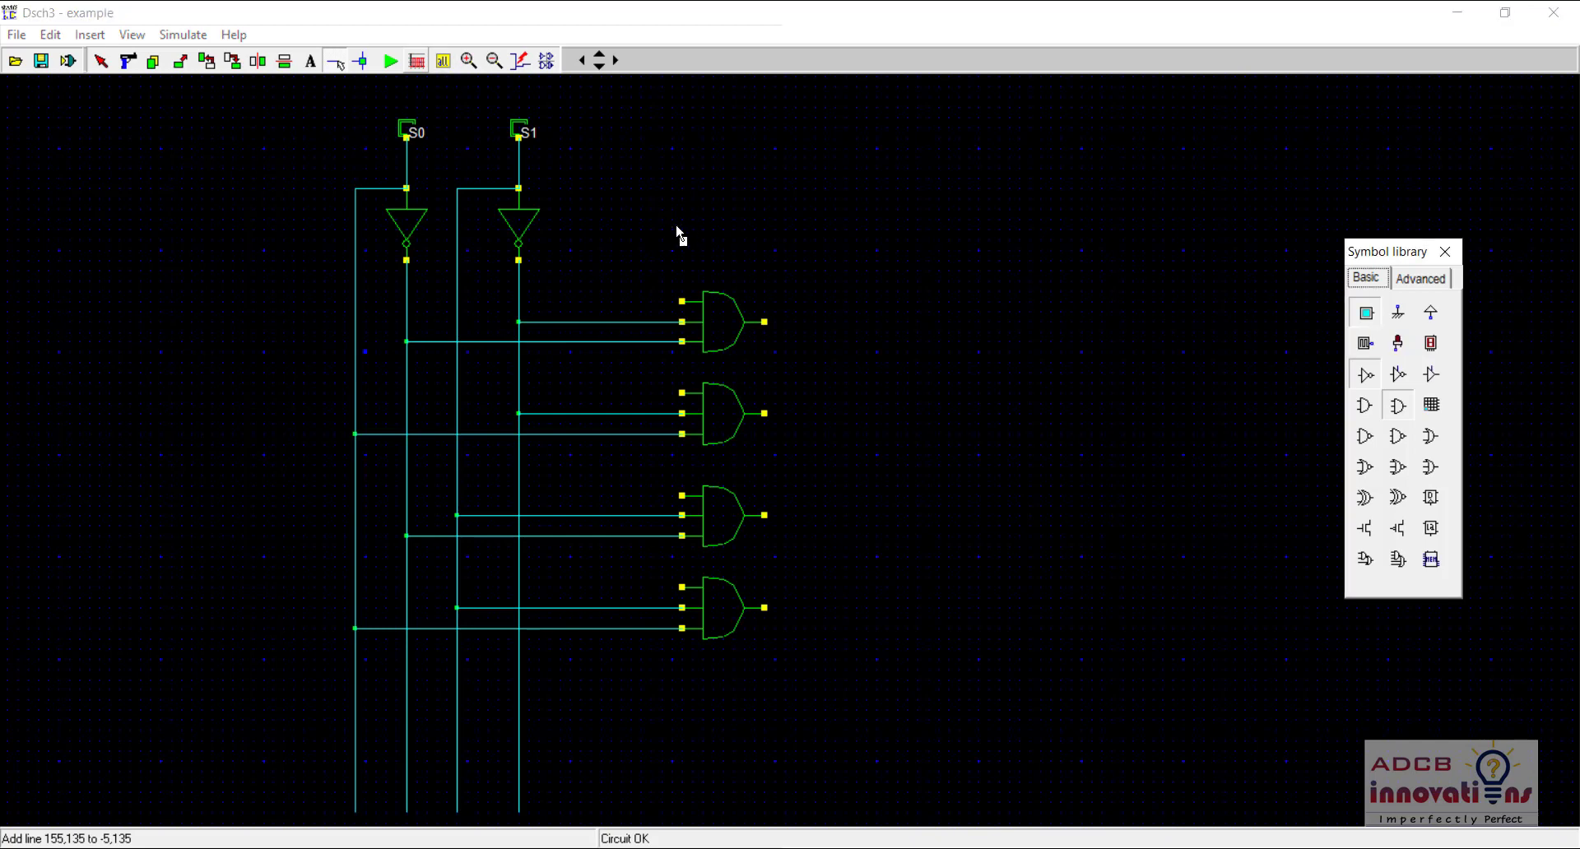
left_click(680, 309)
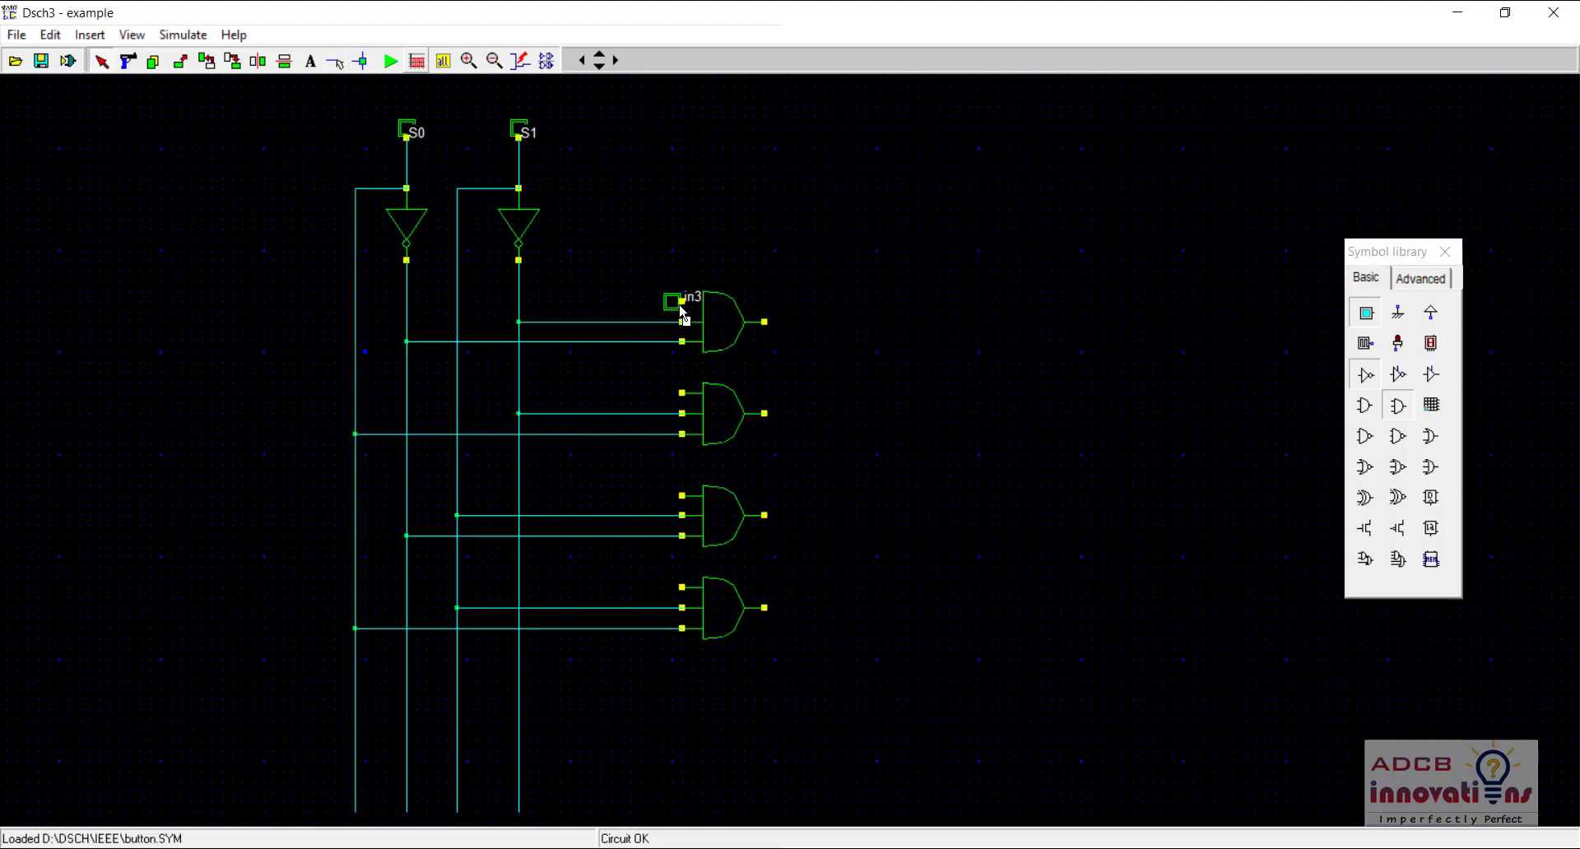
left_click(1376, 313)
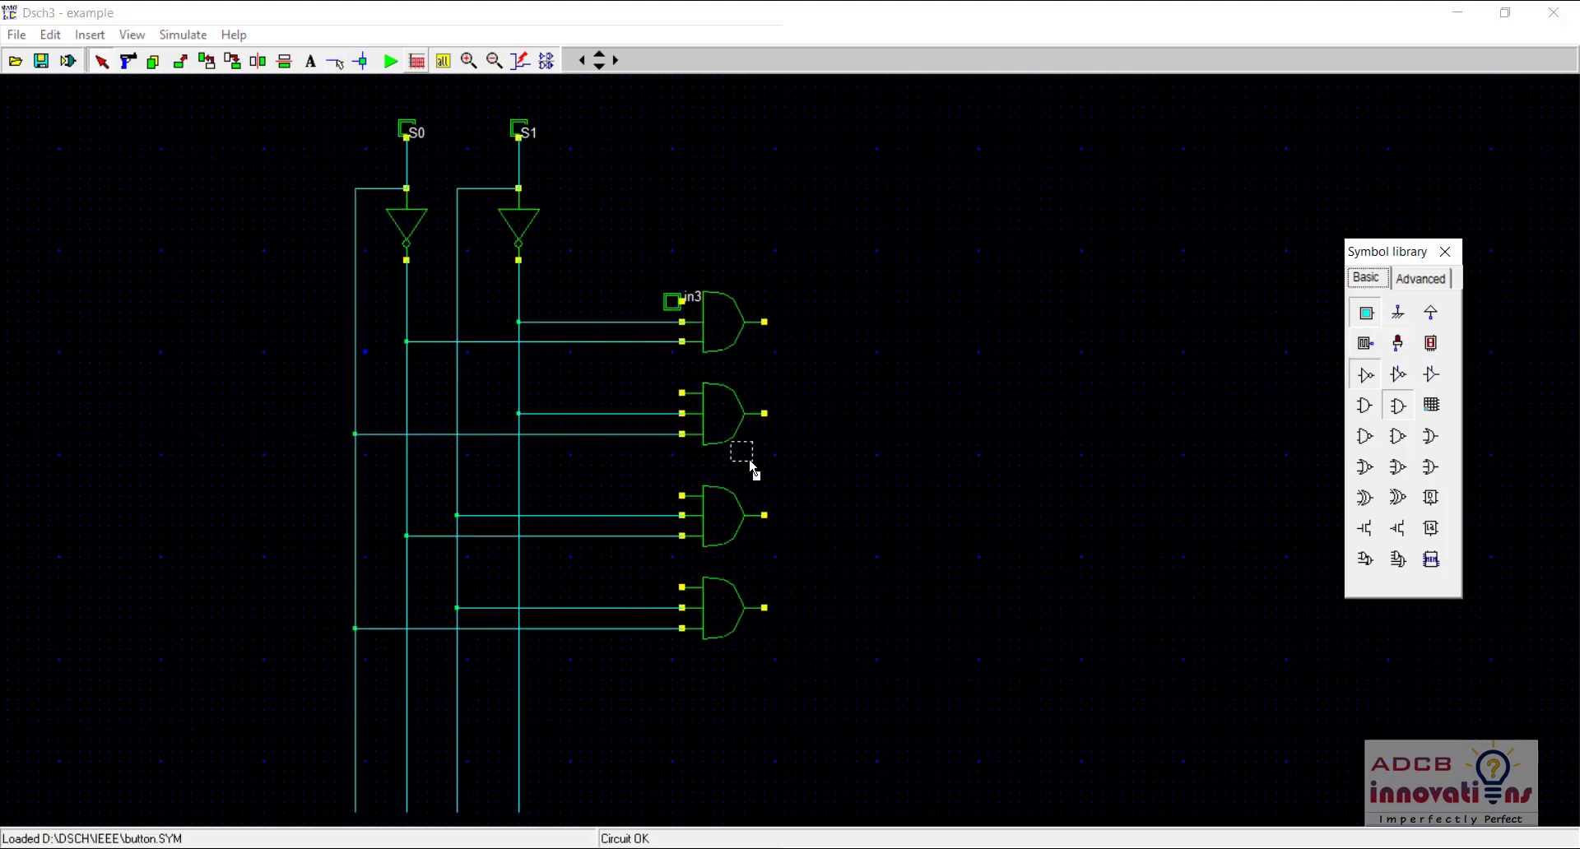
left_click(680, 401)
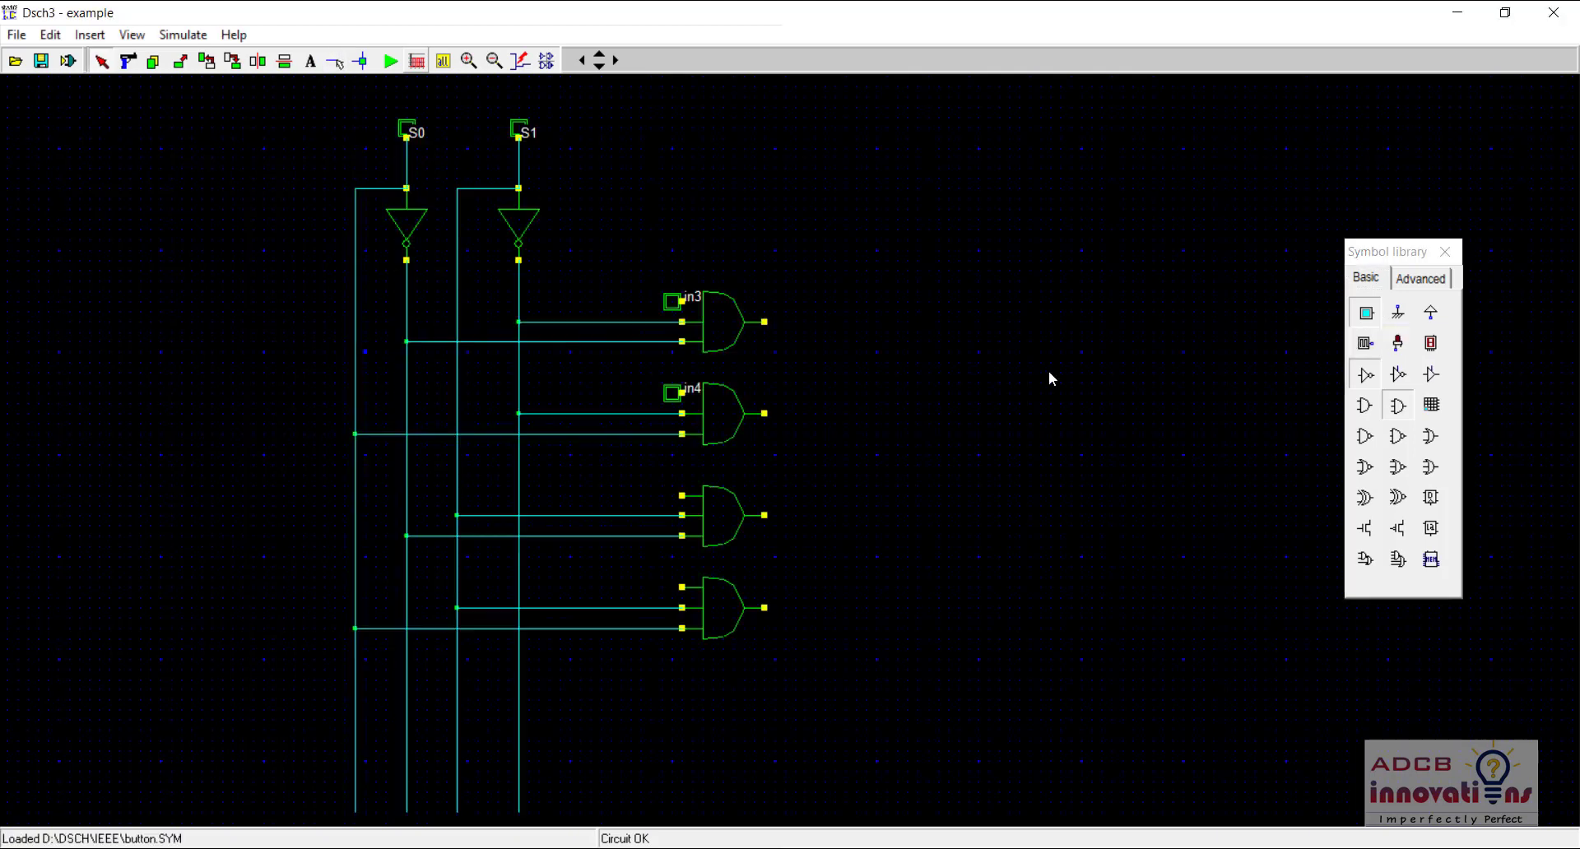
left_click(1366, 313)
left_click(685, 503)
left_click(1368, 314)
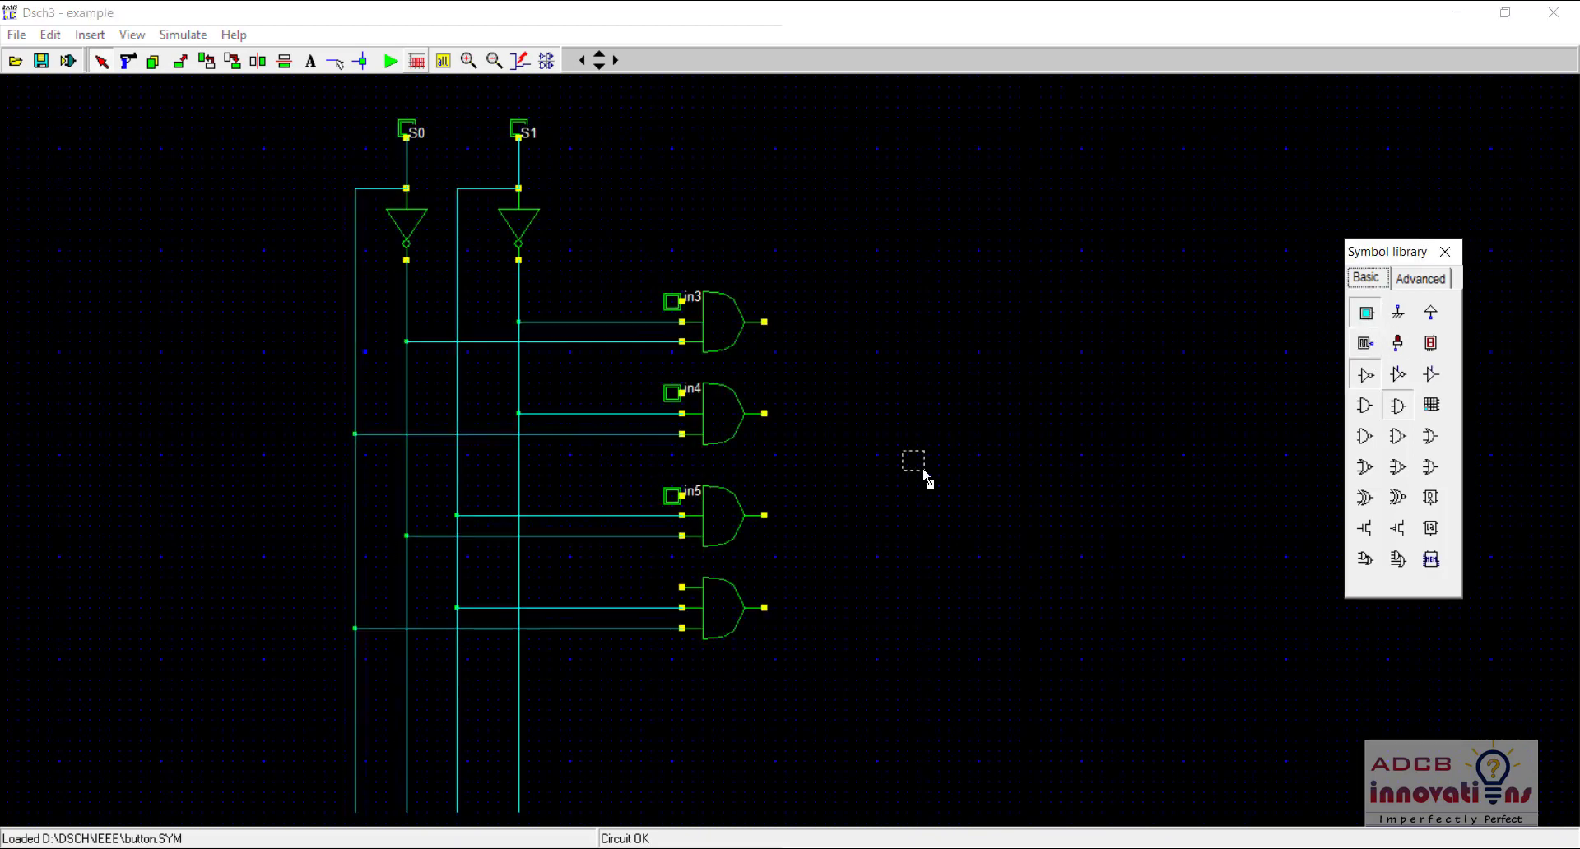
left_click(685, 596)
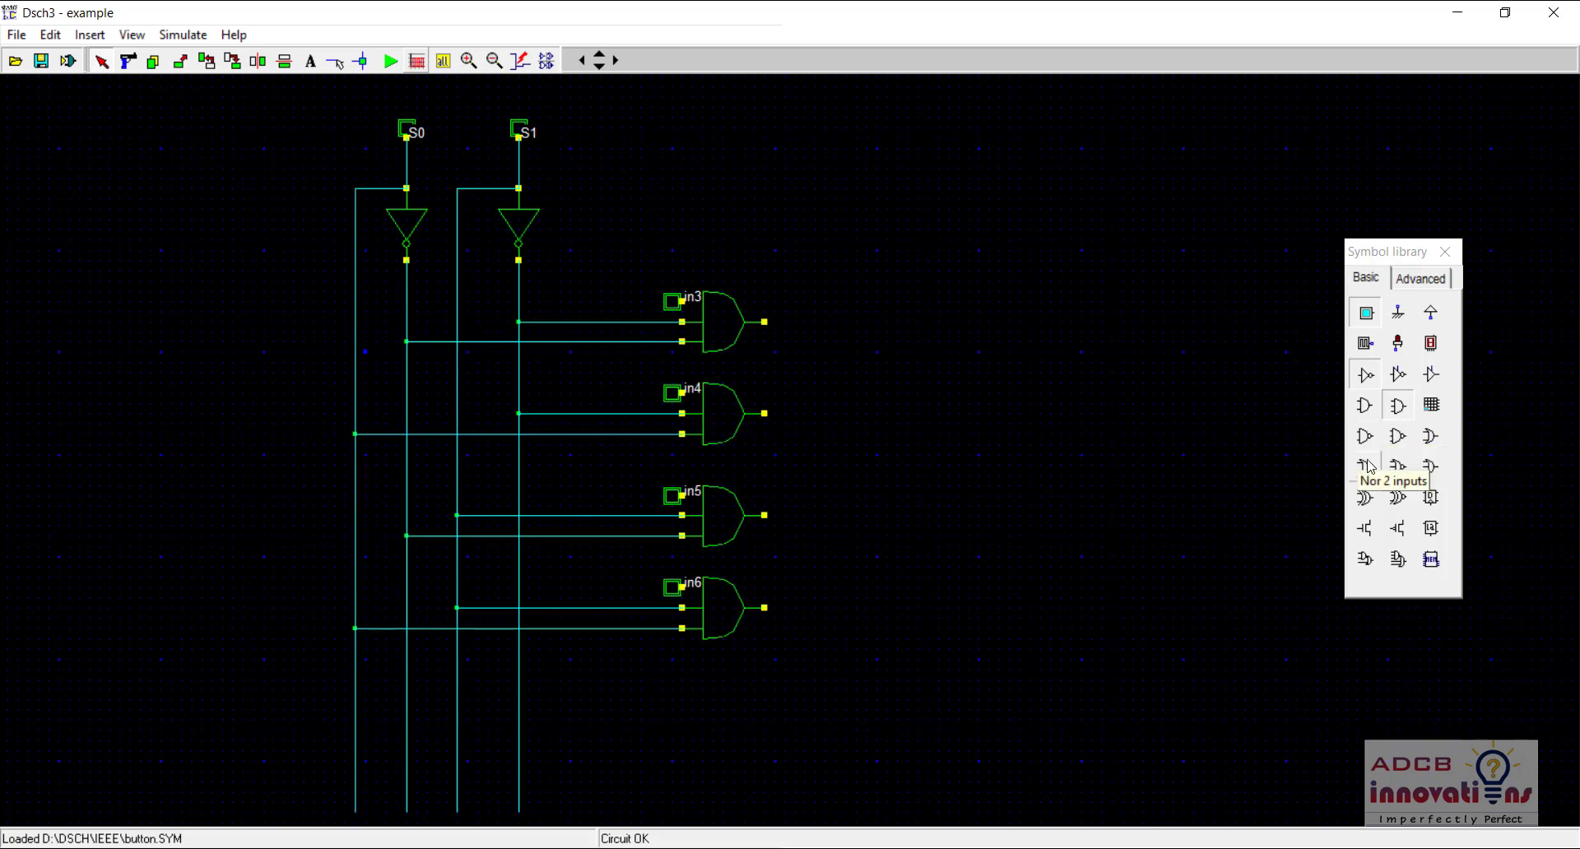
left_click(1362, 414)
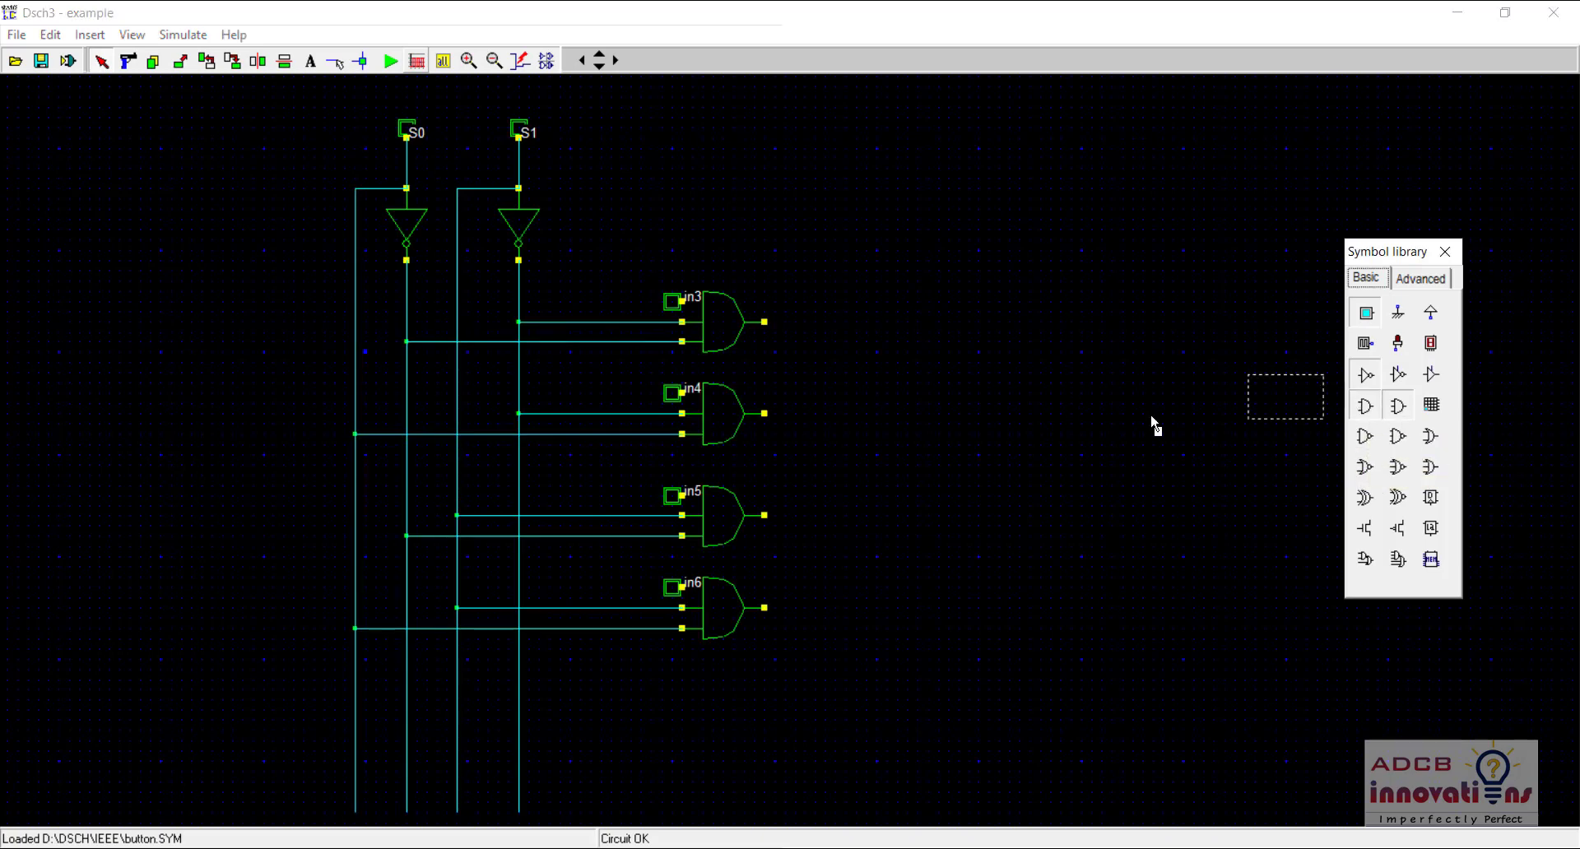
left_click(977, 437)
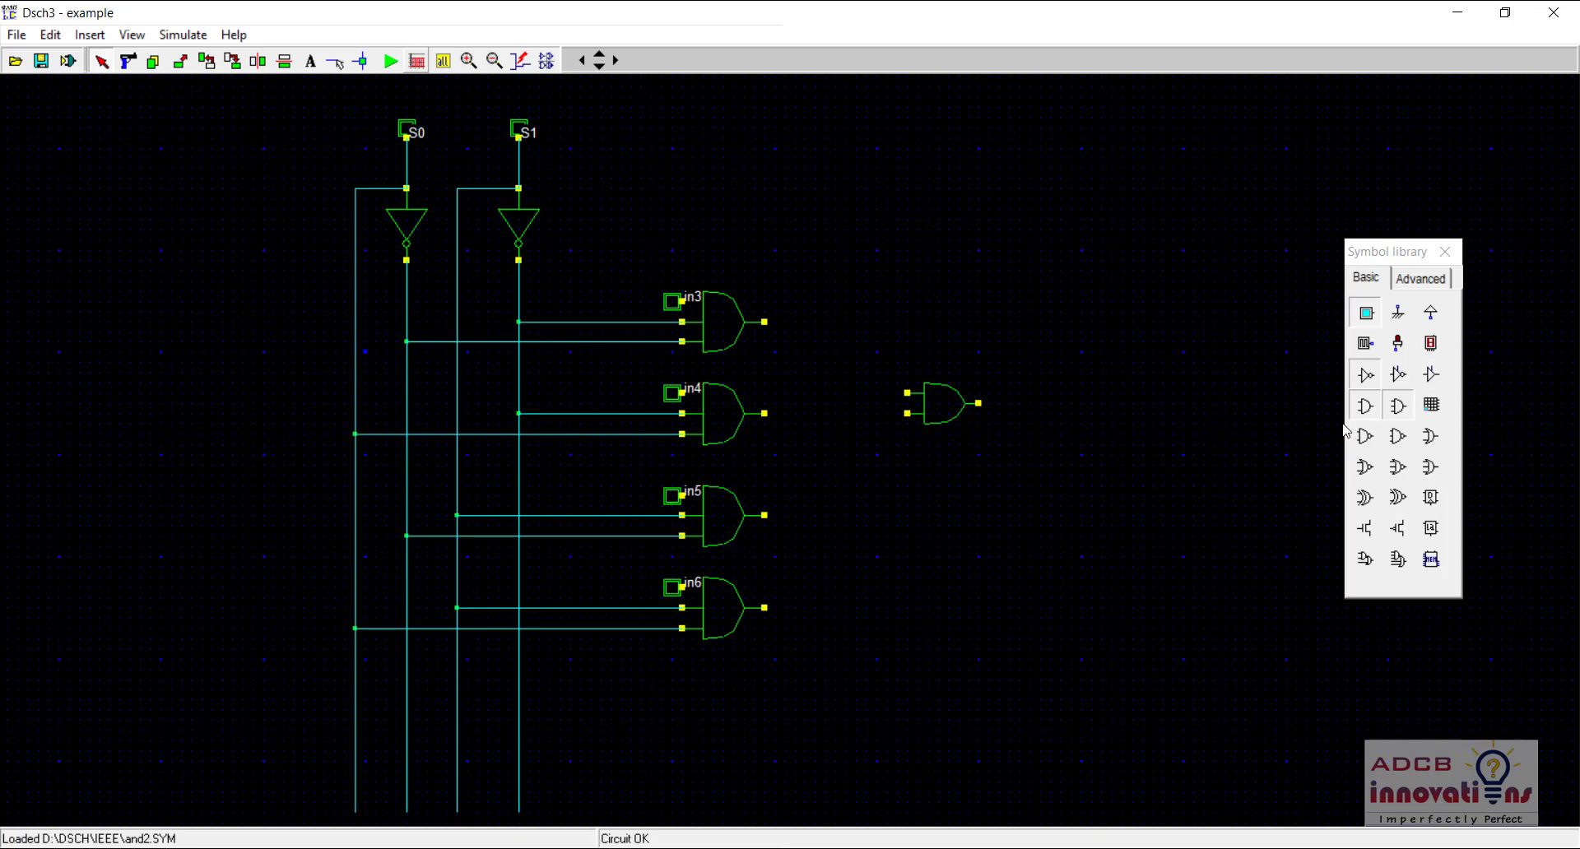
left_click(1375, 408)
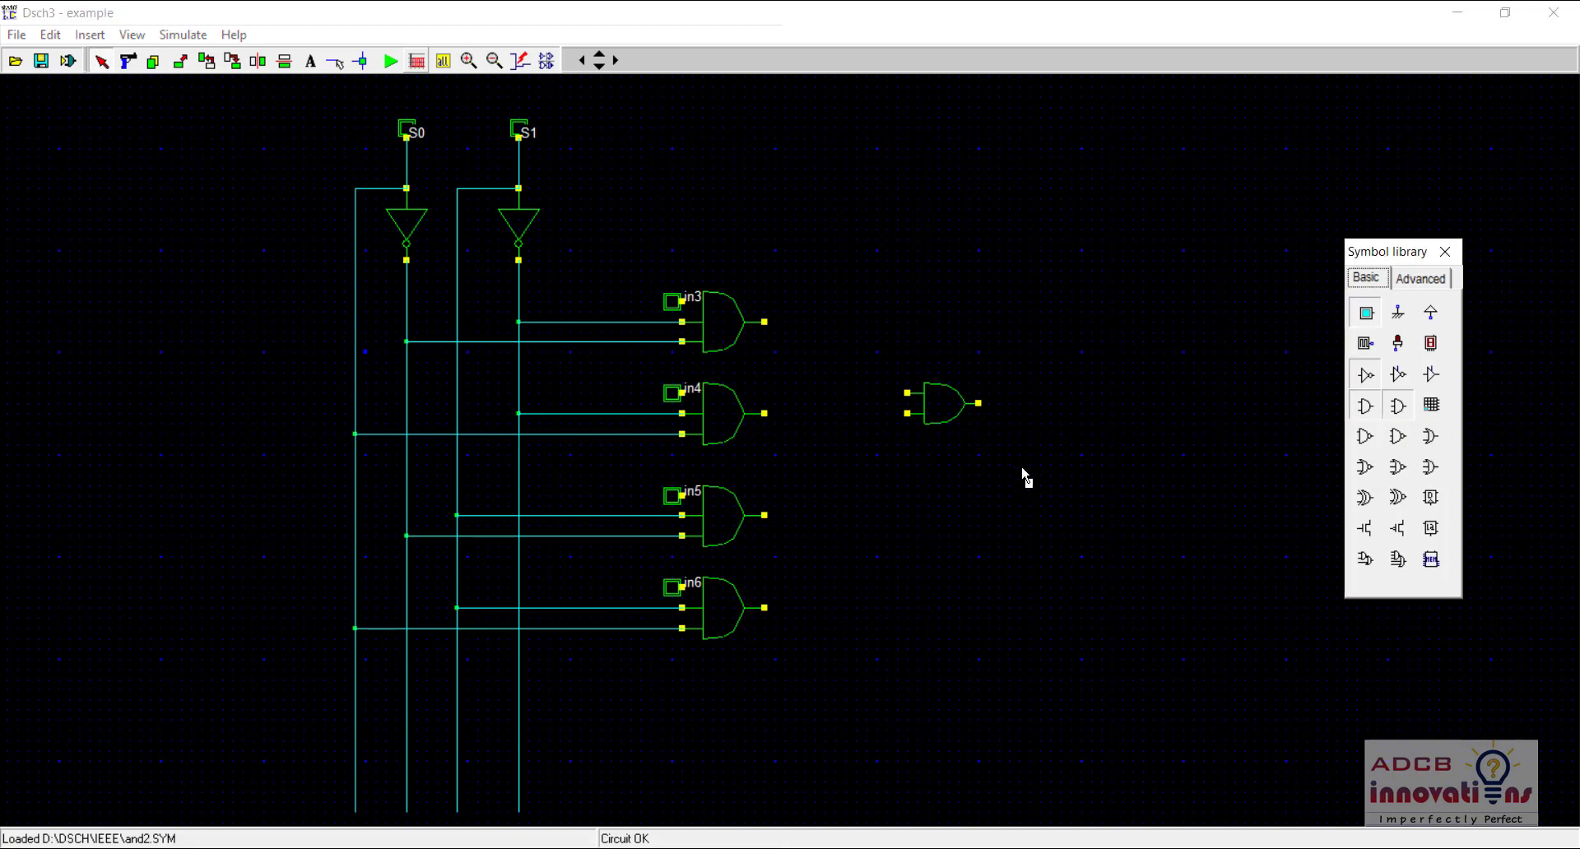
left_click(984, 519)
left_click(1366, 406)
left_click(1087, 471)
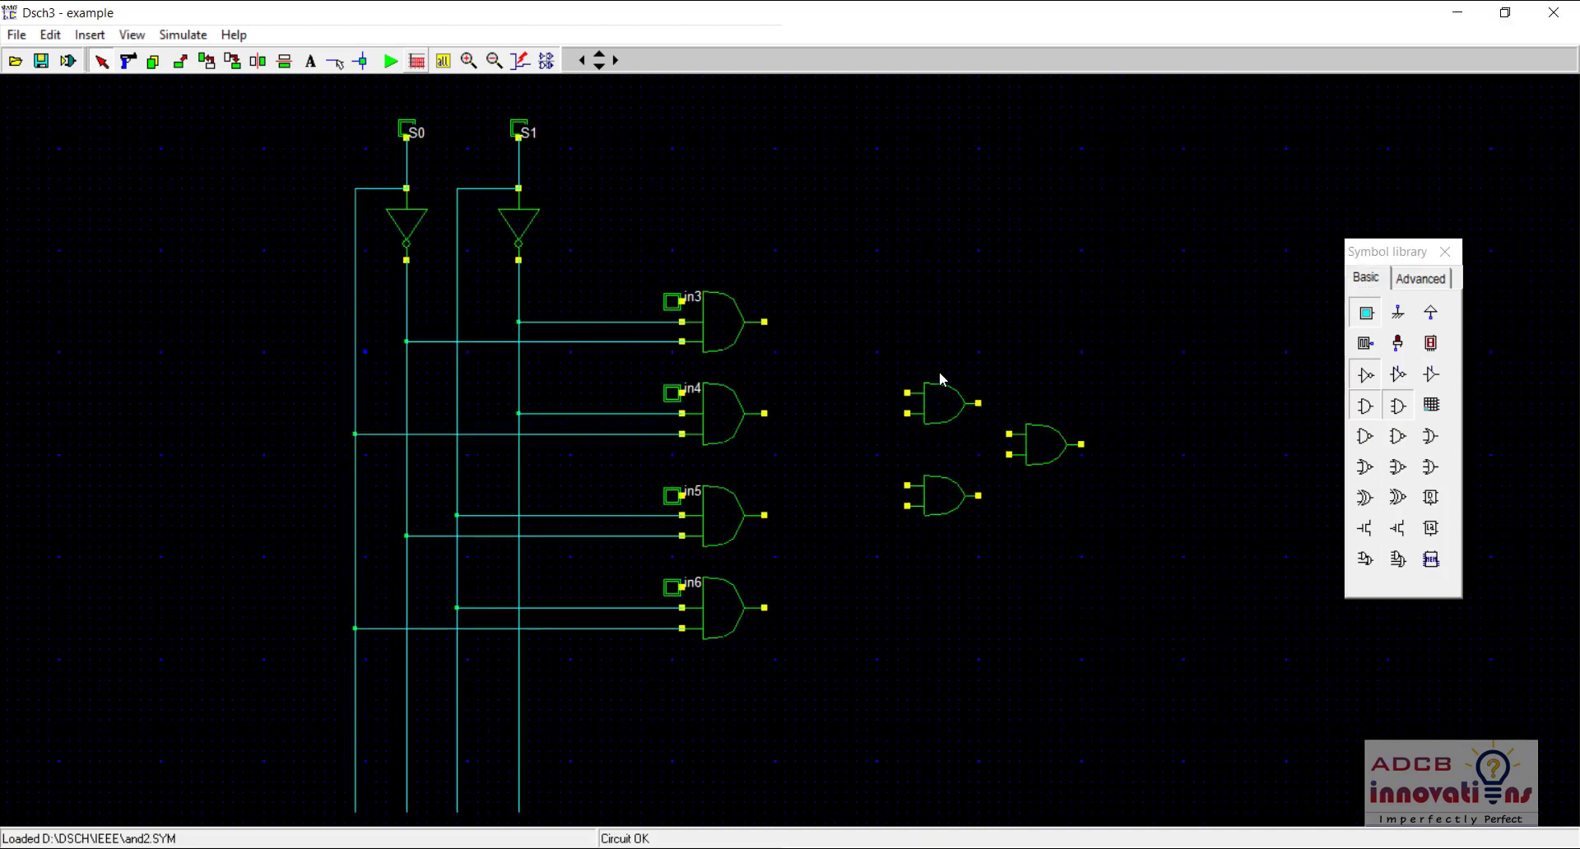
left_click(150, 66)
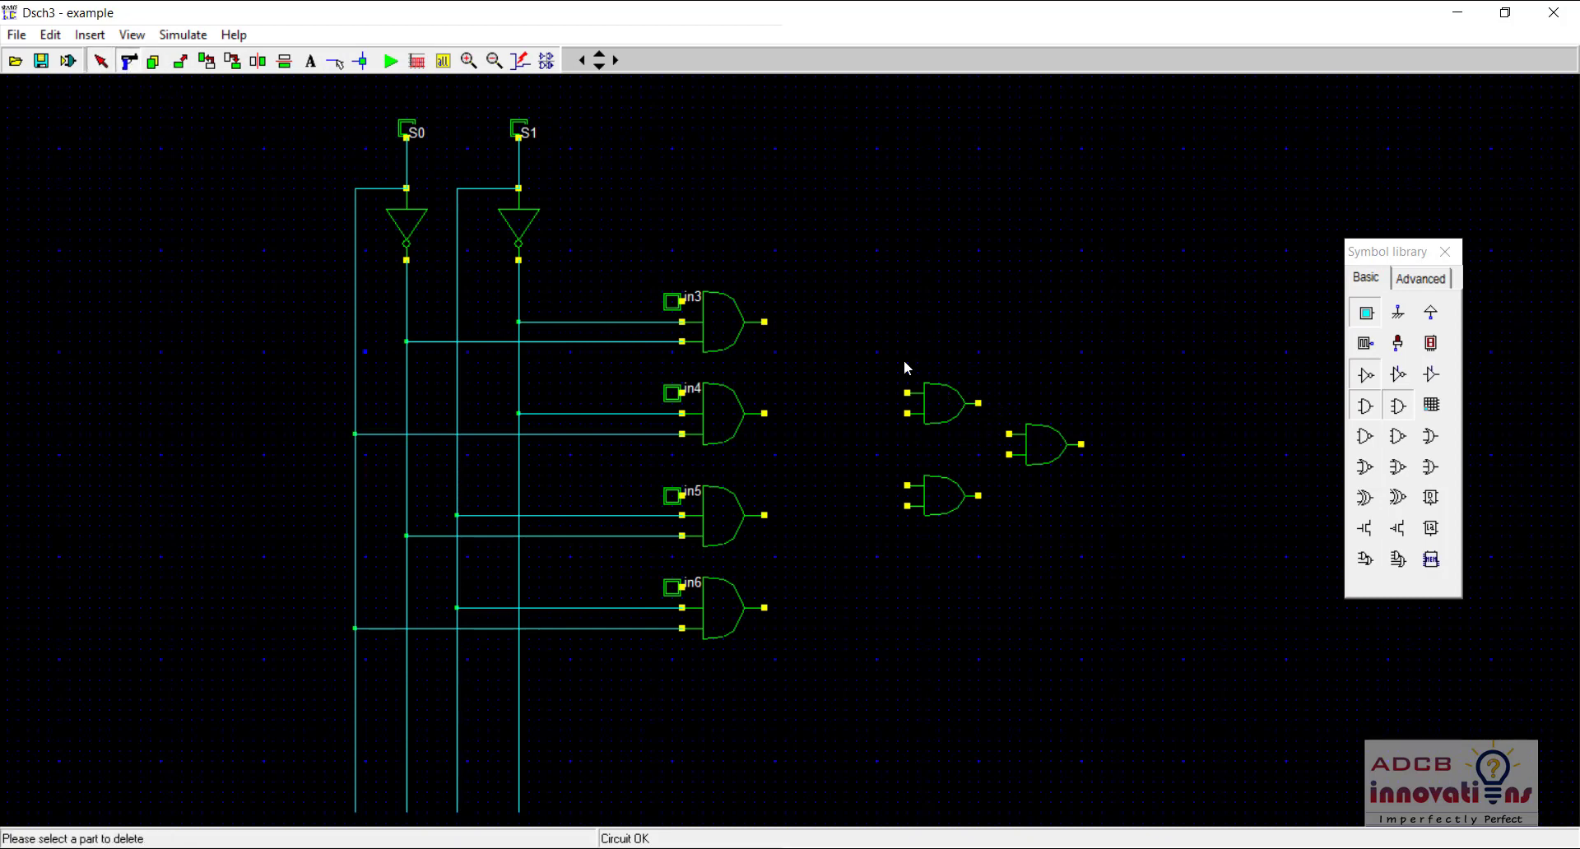
left_click_drag(855, 347, 1139, 560)
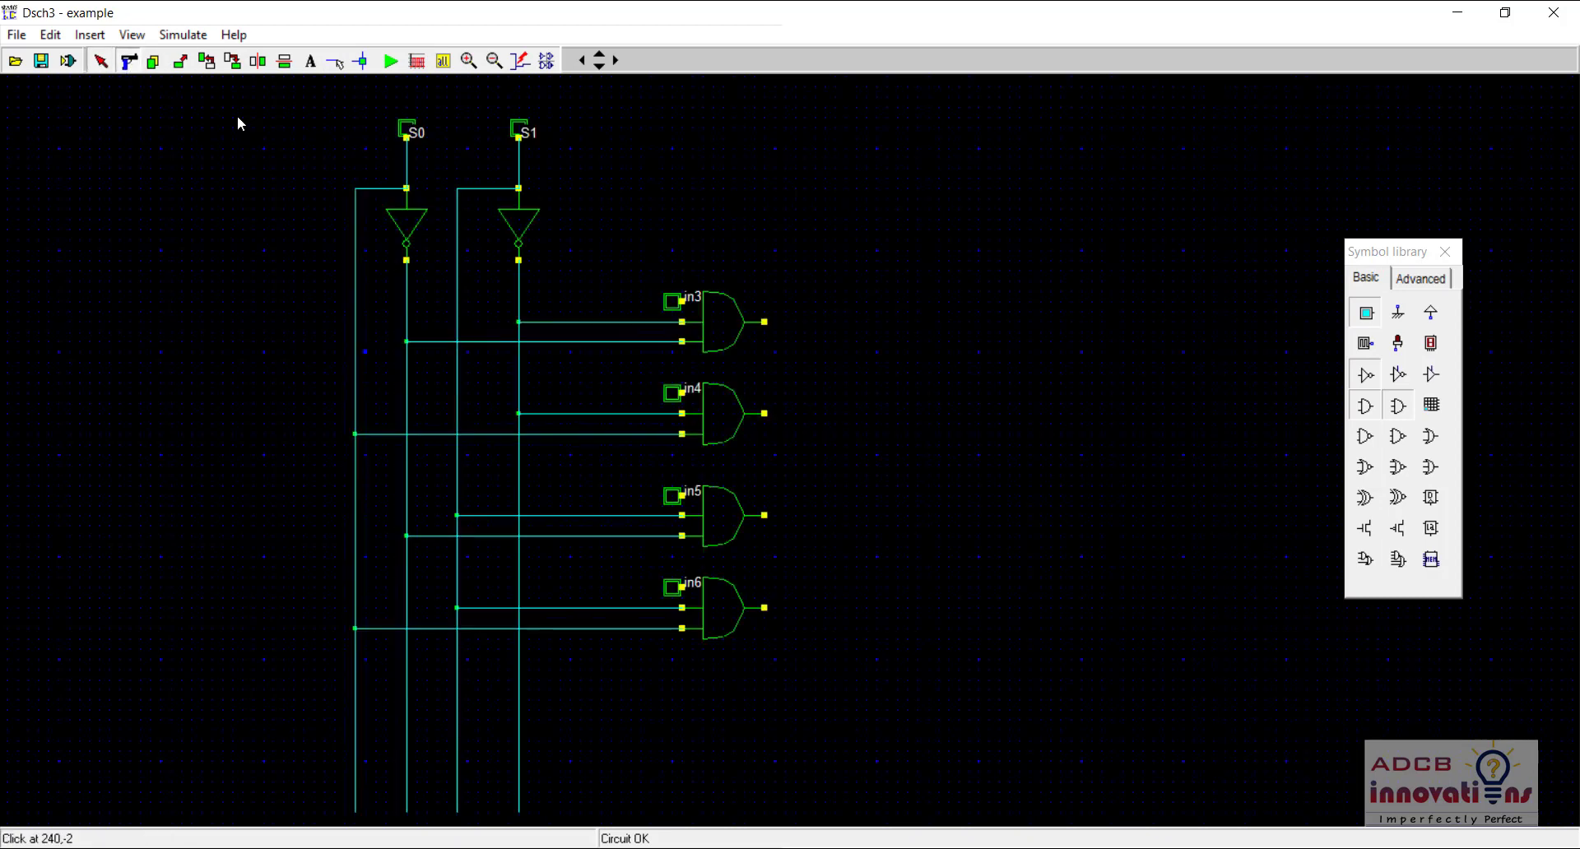
left_click(101, 61)
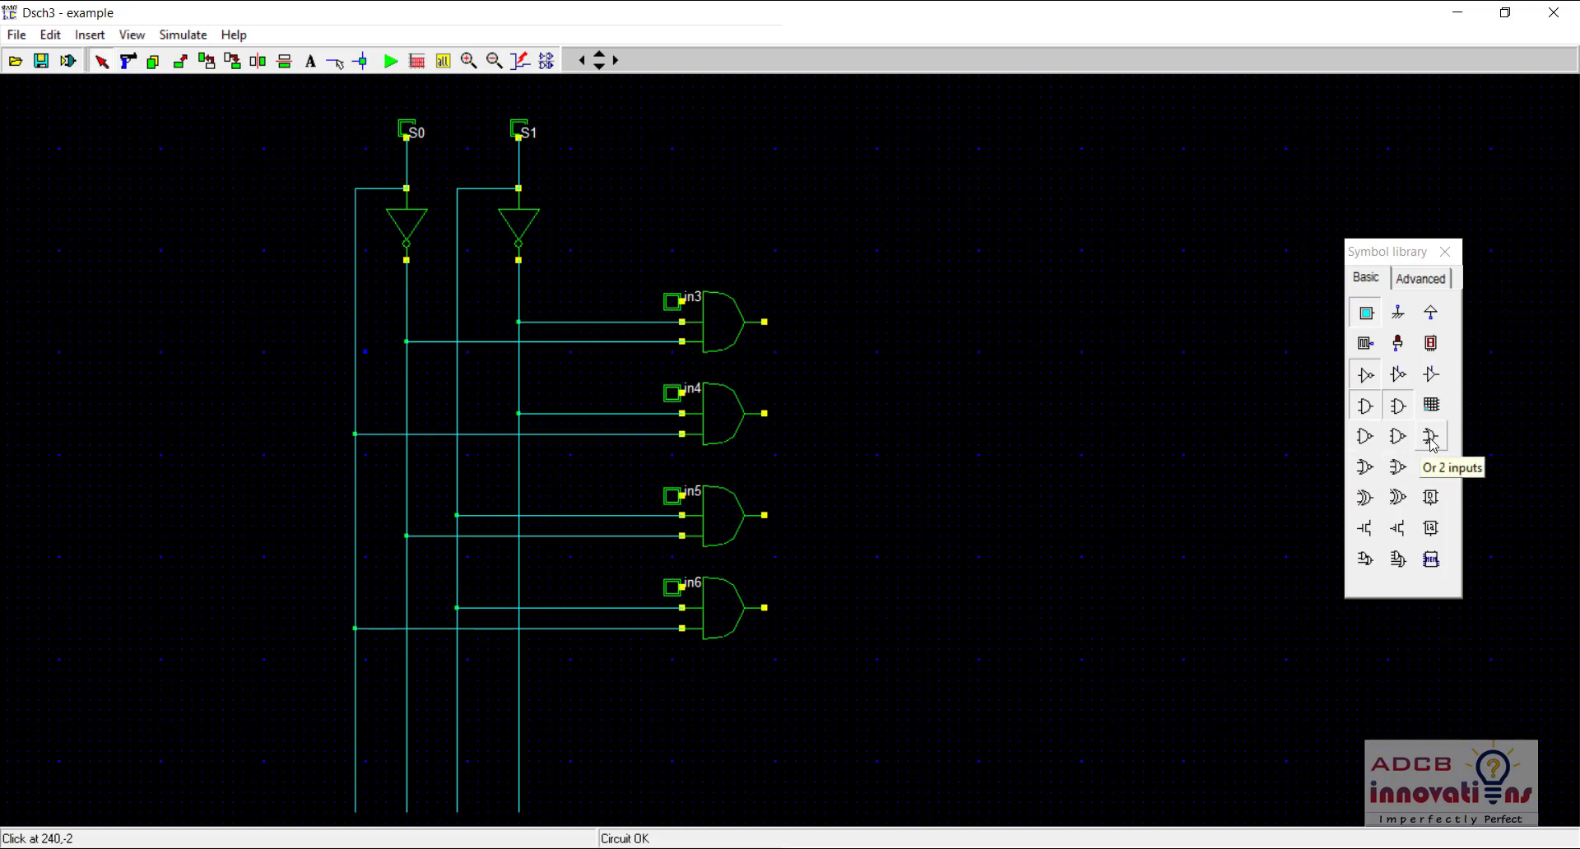
Place two two-input OR gates stacked right of the AND gates and a third one to their right, between them
left_click_drag(1433, 444, 980, 427)
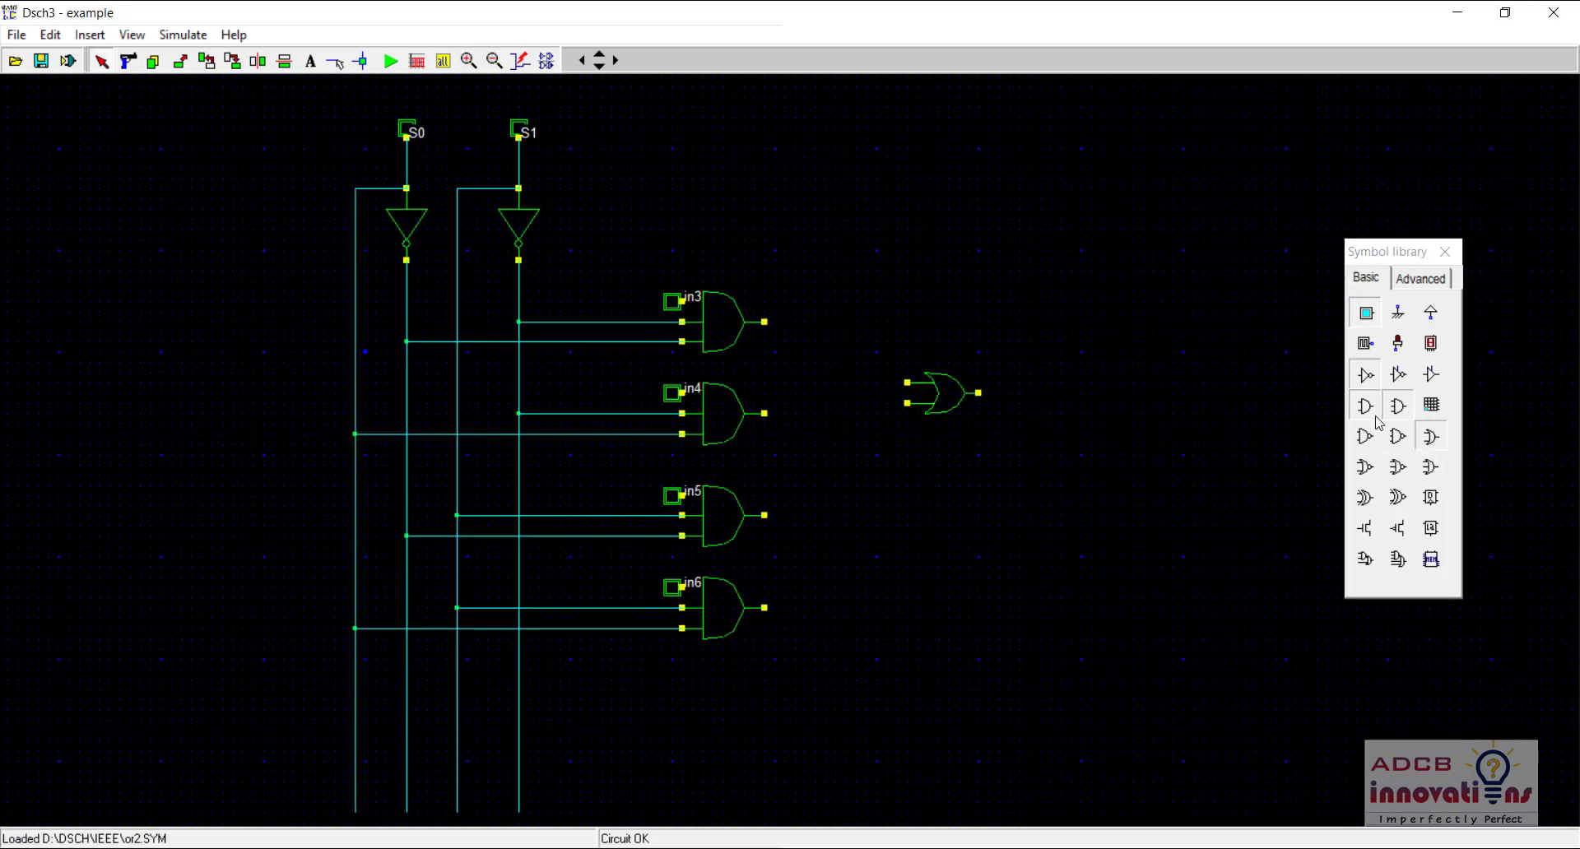
left_click(1445, 449)
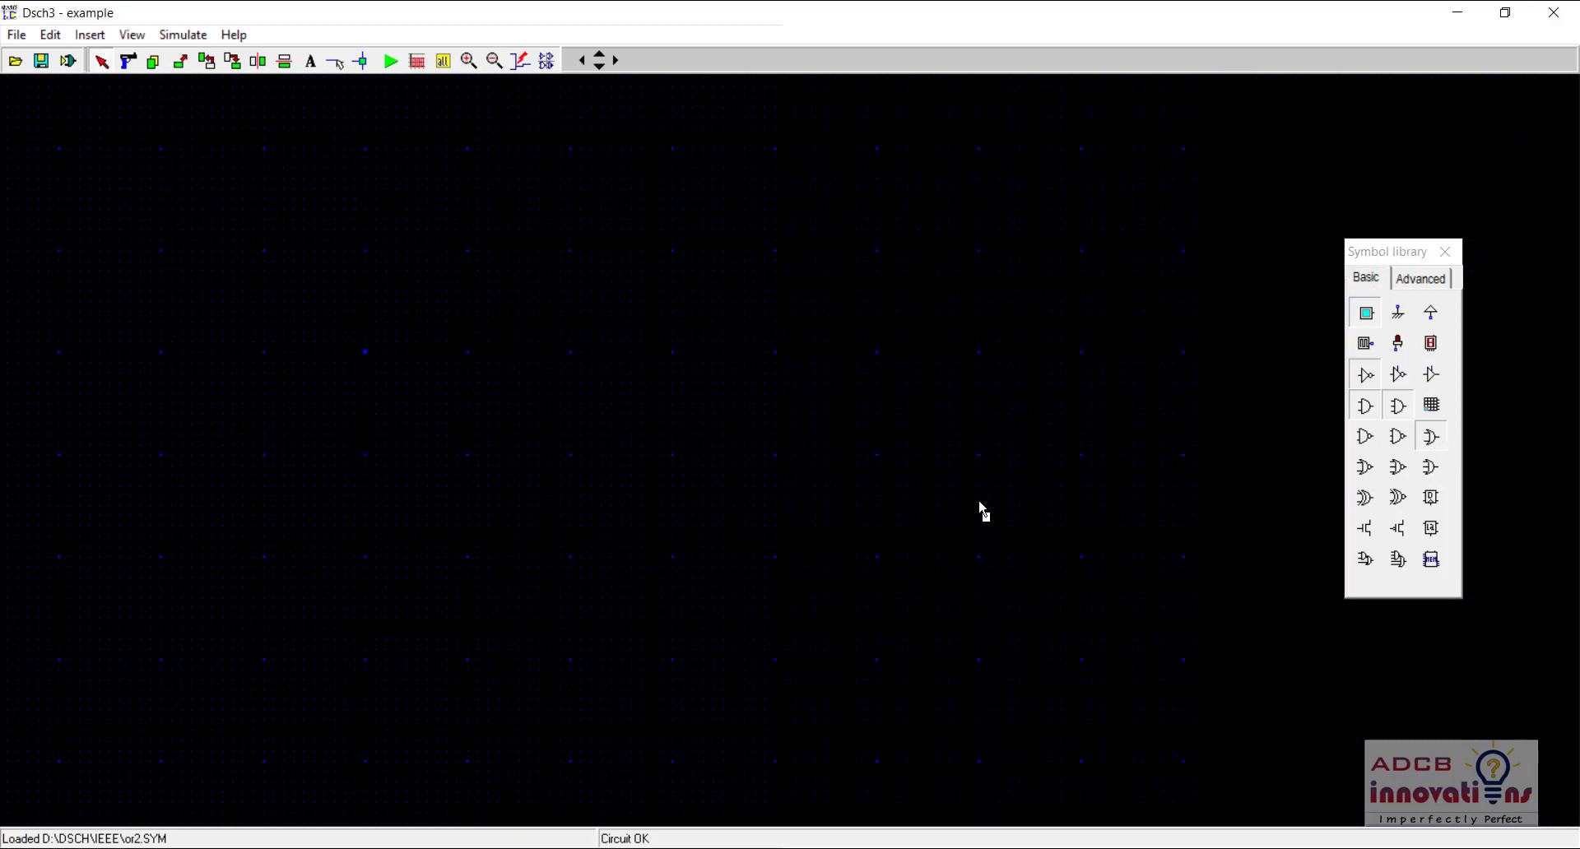
left_click_drag(982, 510, 982, 510)
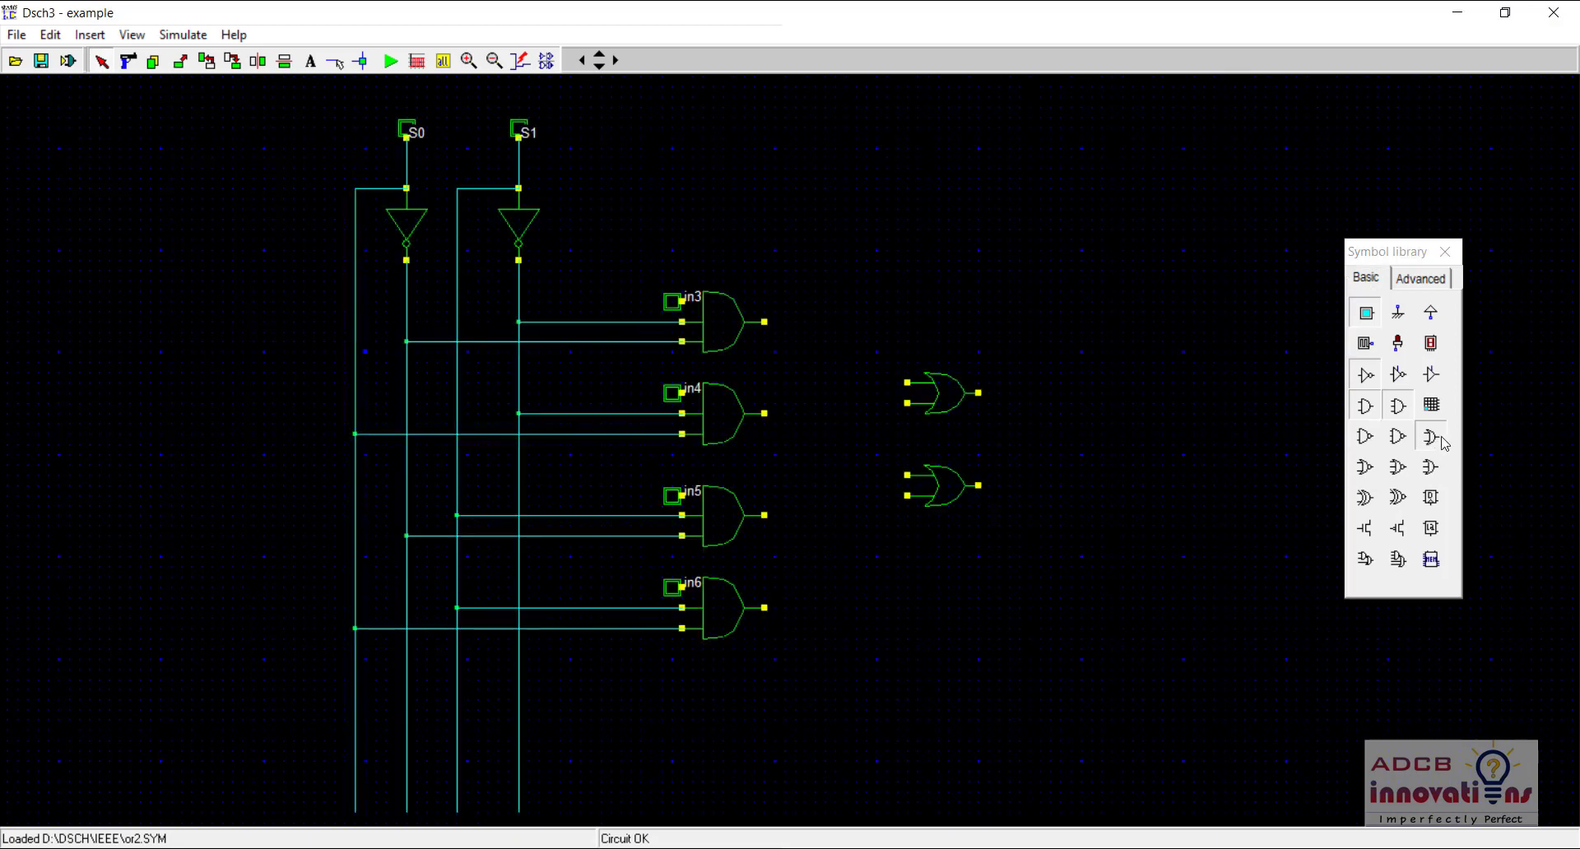
left_click(1077, 464)
Wire the outputs of the two stacked OR gates to the upper and lower inputs of the final OR gate
left_click(335, 62)
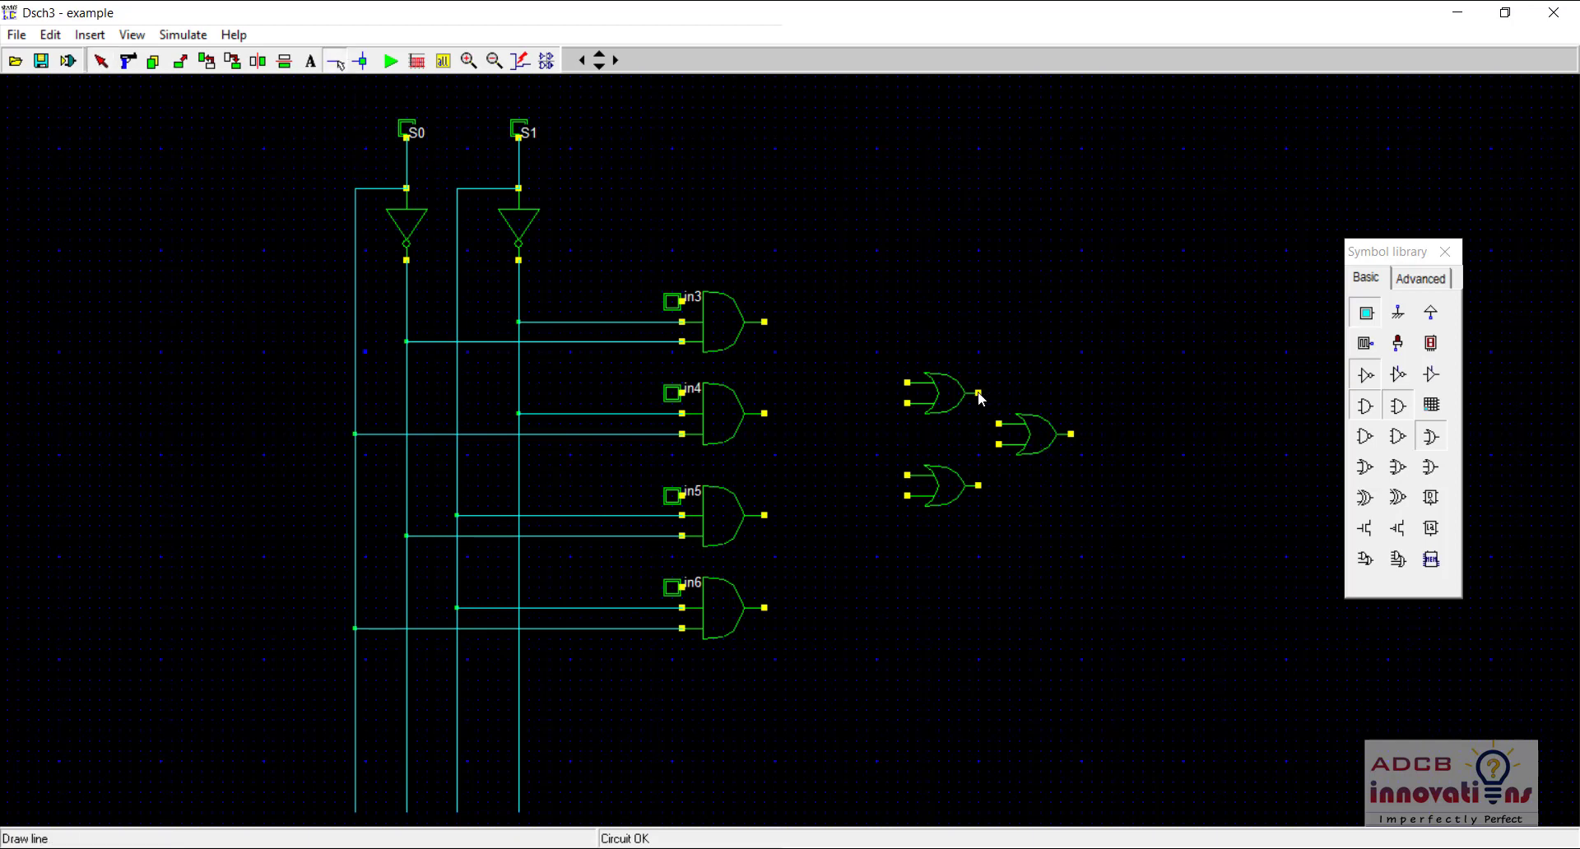
left_click_drag(979, 396, 998, 423)
left_click_drag(982, 486, 999, 445)
Wire the four AND outputs in order to the two stacked OR gates' inputs and place a light on the final OR gate's output
left_click_drag(765, 609, 906, 607)
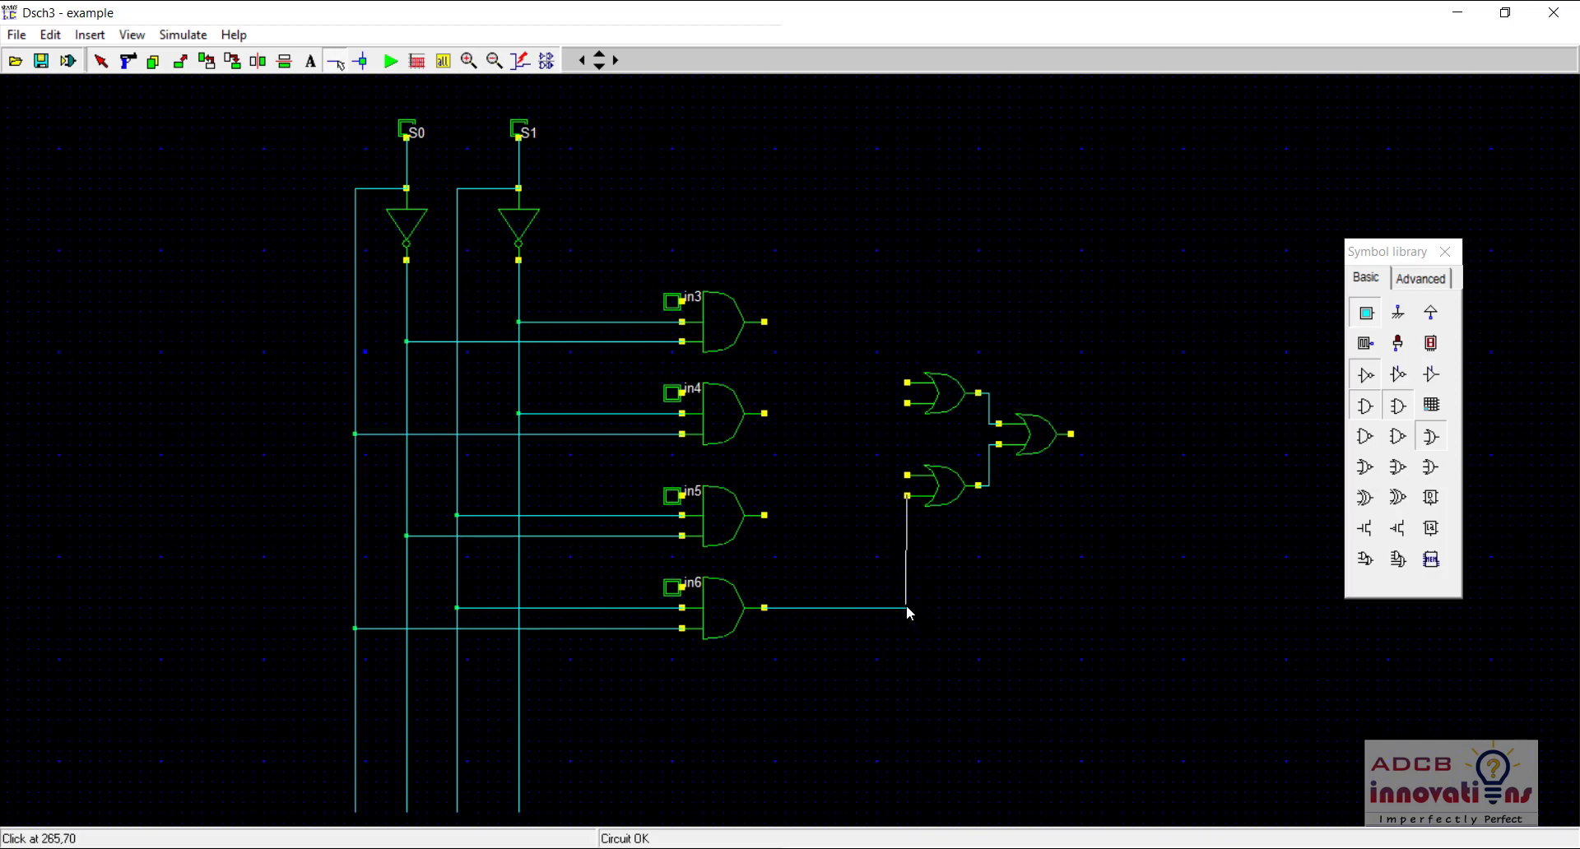
left_click_drag(769, 514, 874, 513)
left_click(874, 516)
left_click_drag(876, 474, 907, 474)
left_click_drag(767, 413, 906, 400)
left_click_drag(767, 320, 906, 382)
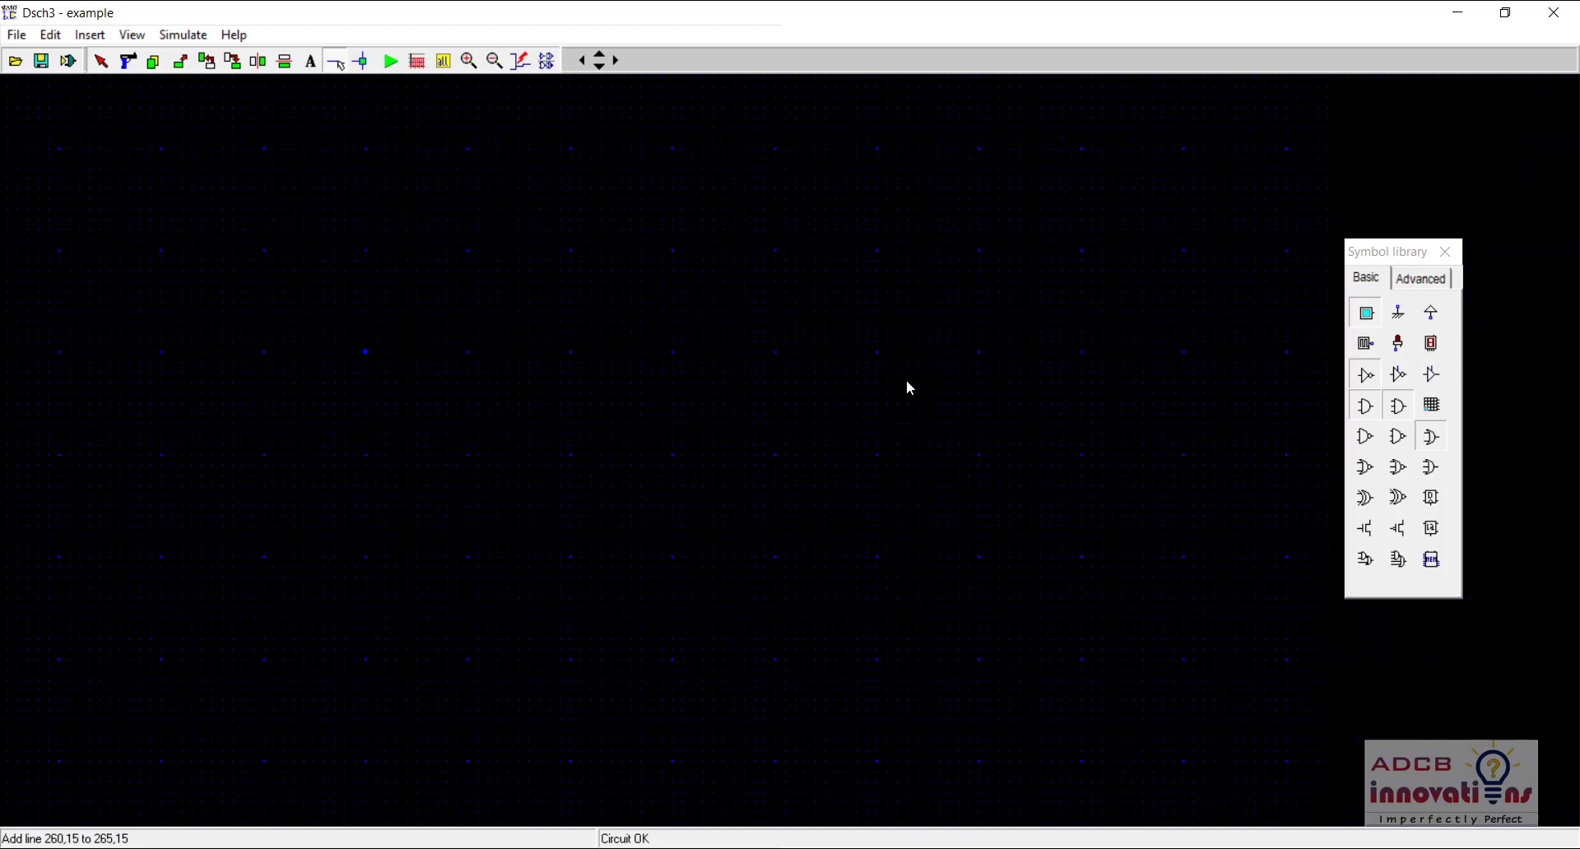
left_click(1396, 346)
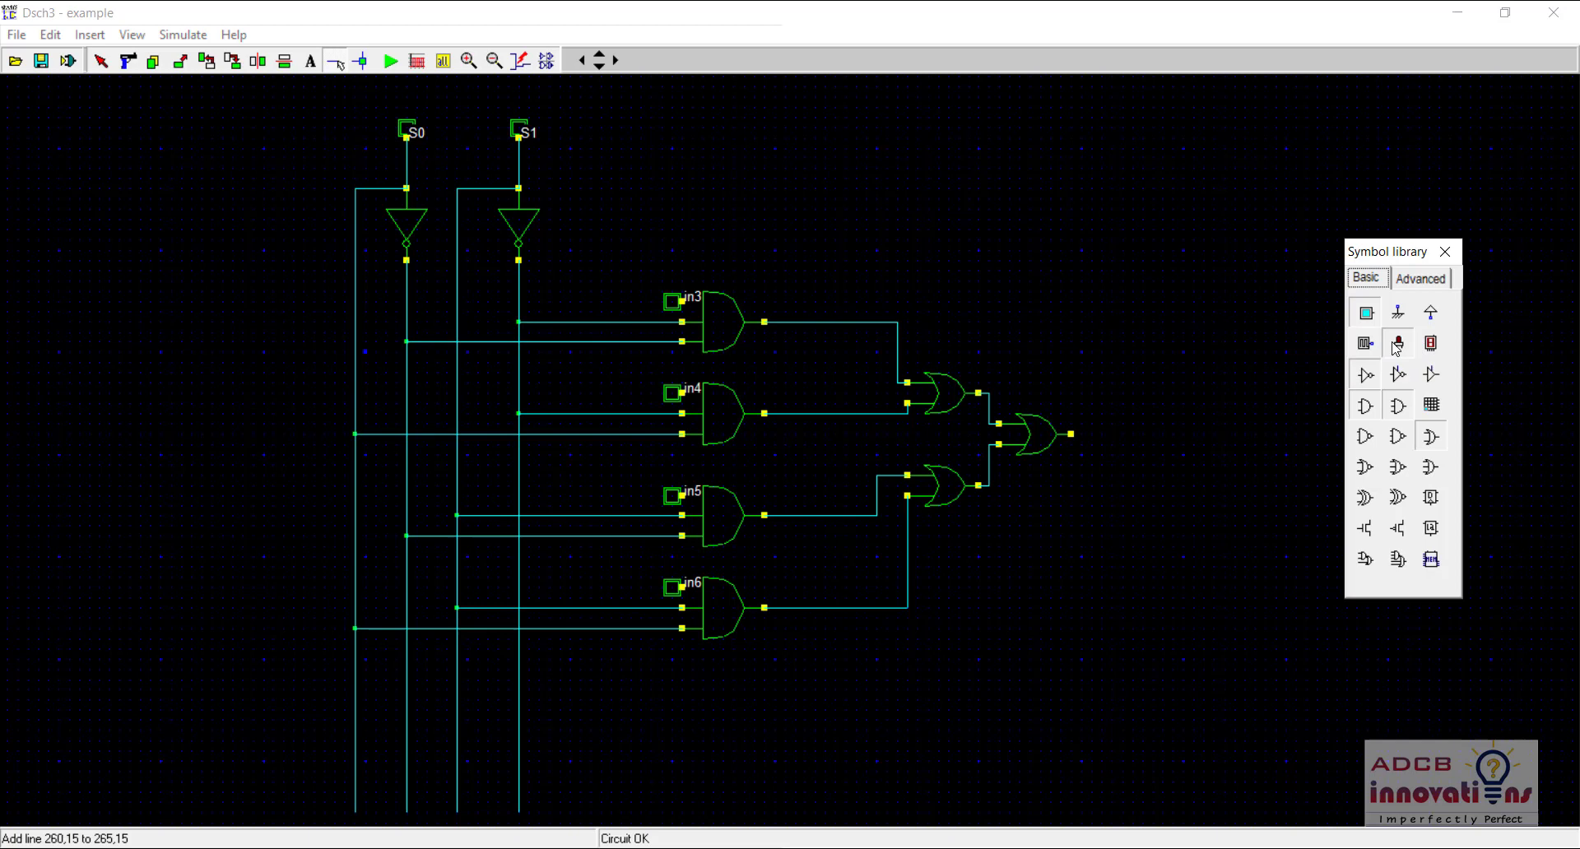
left_click(1082, 444)
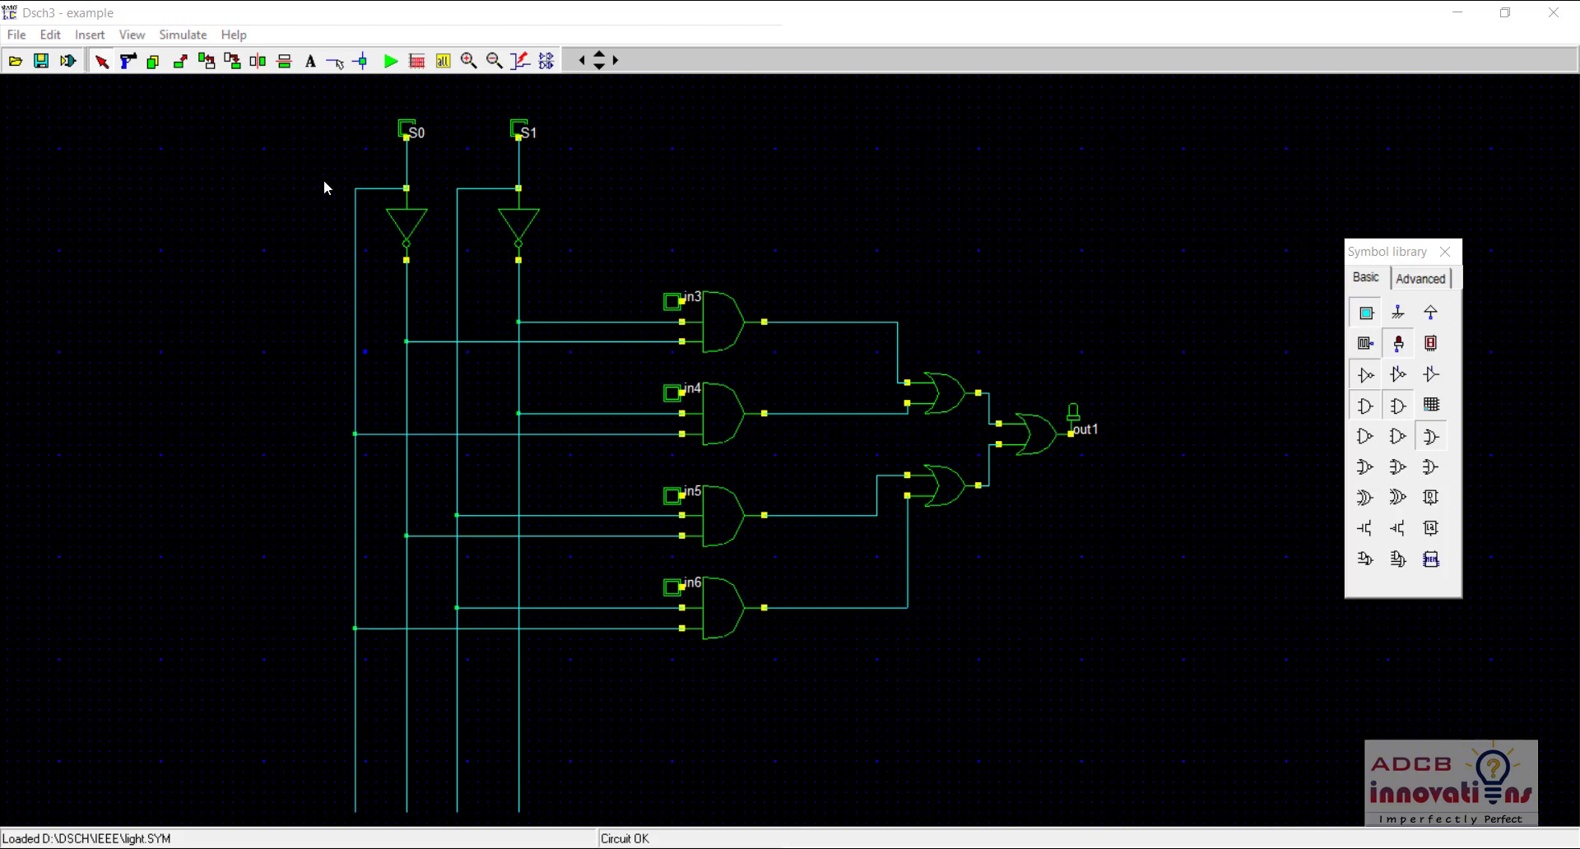
Start the simulation and switch button in3 on and back off with S0 and S1 low
left_click(391, 62)
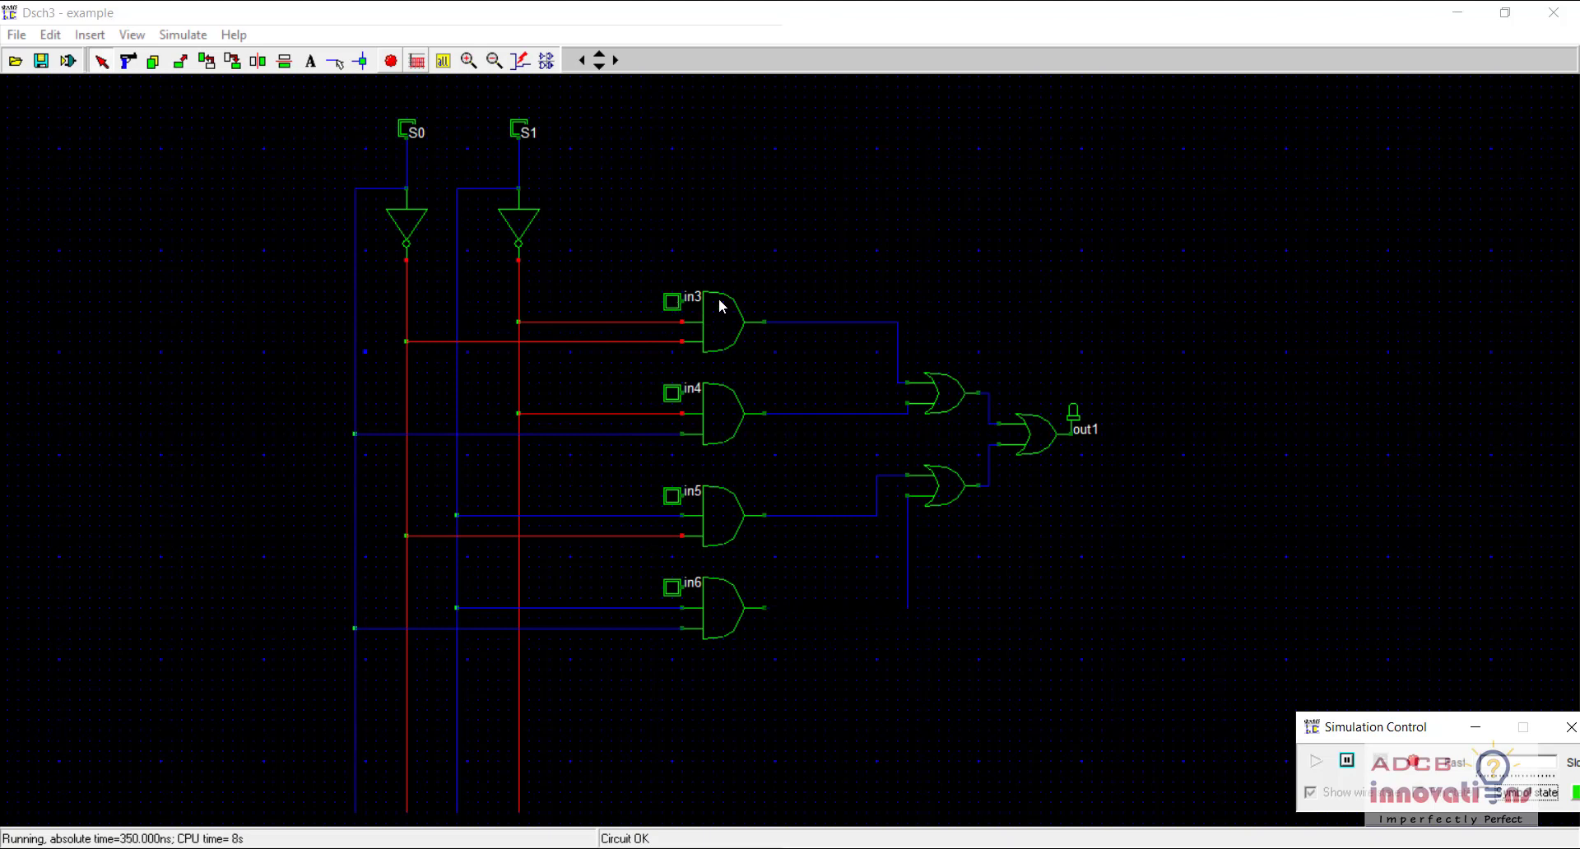
left_click(673, 302)
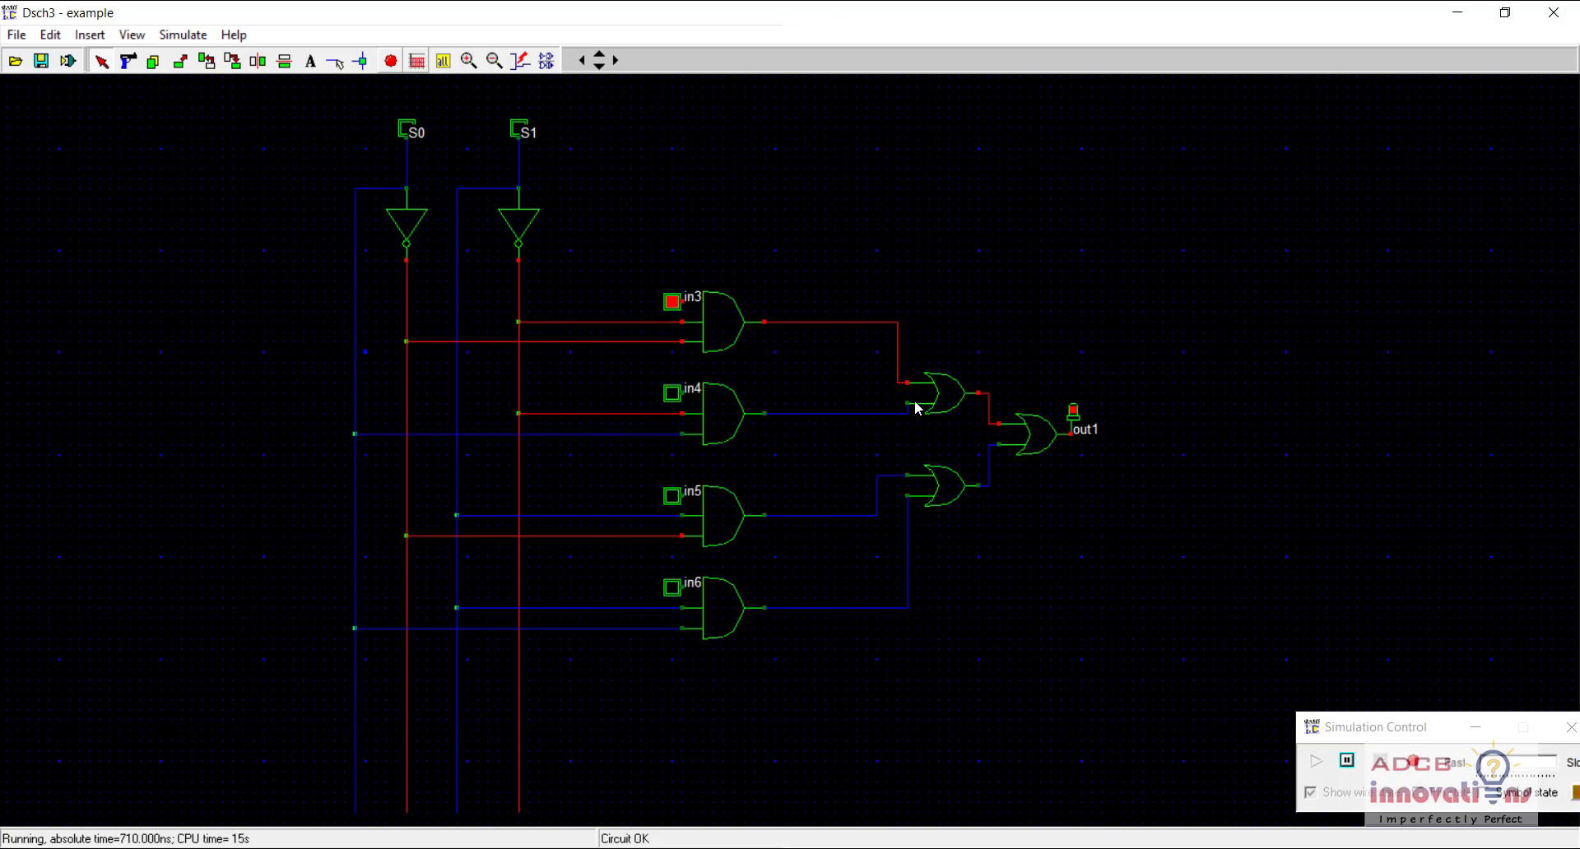
left_click(672, 302)
Test the second channel by switching on S0 and in4, and the fourth by also switching on S1 and in6
left_click(412, 125)
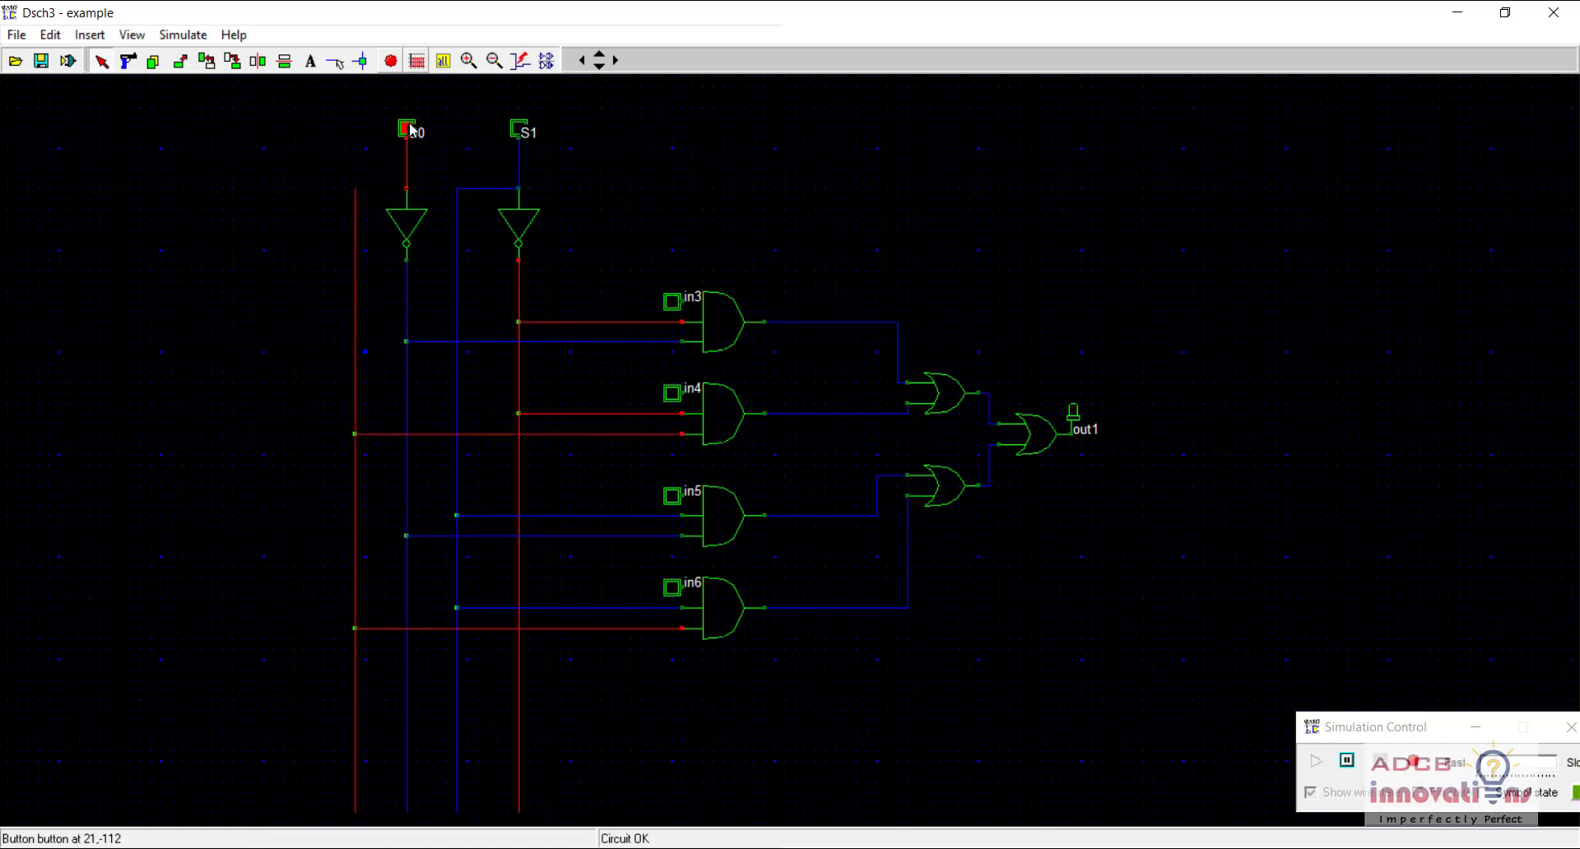
left_click(673, 396)
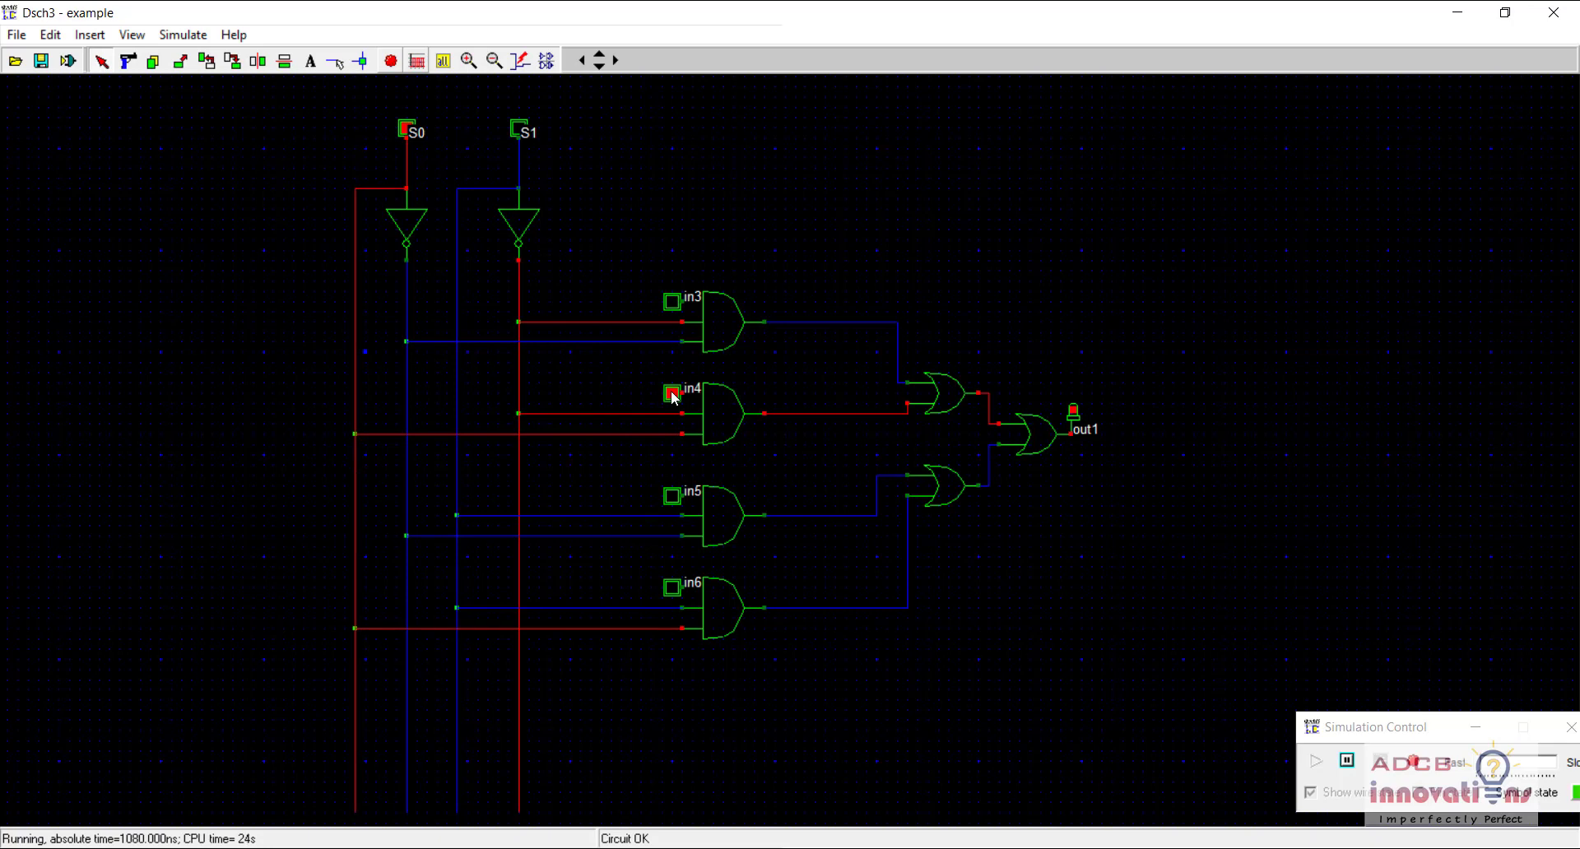
left_click(521, 130)
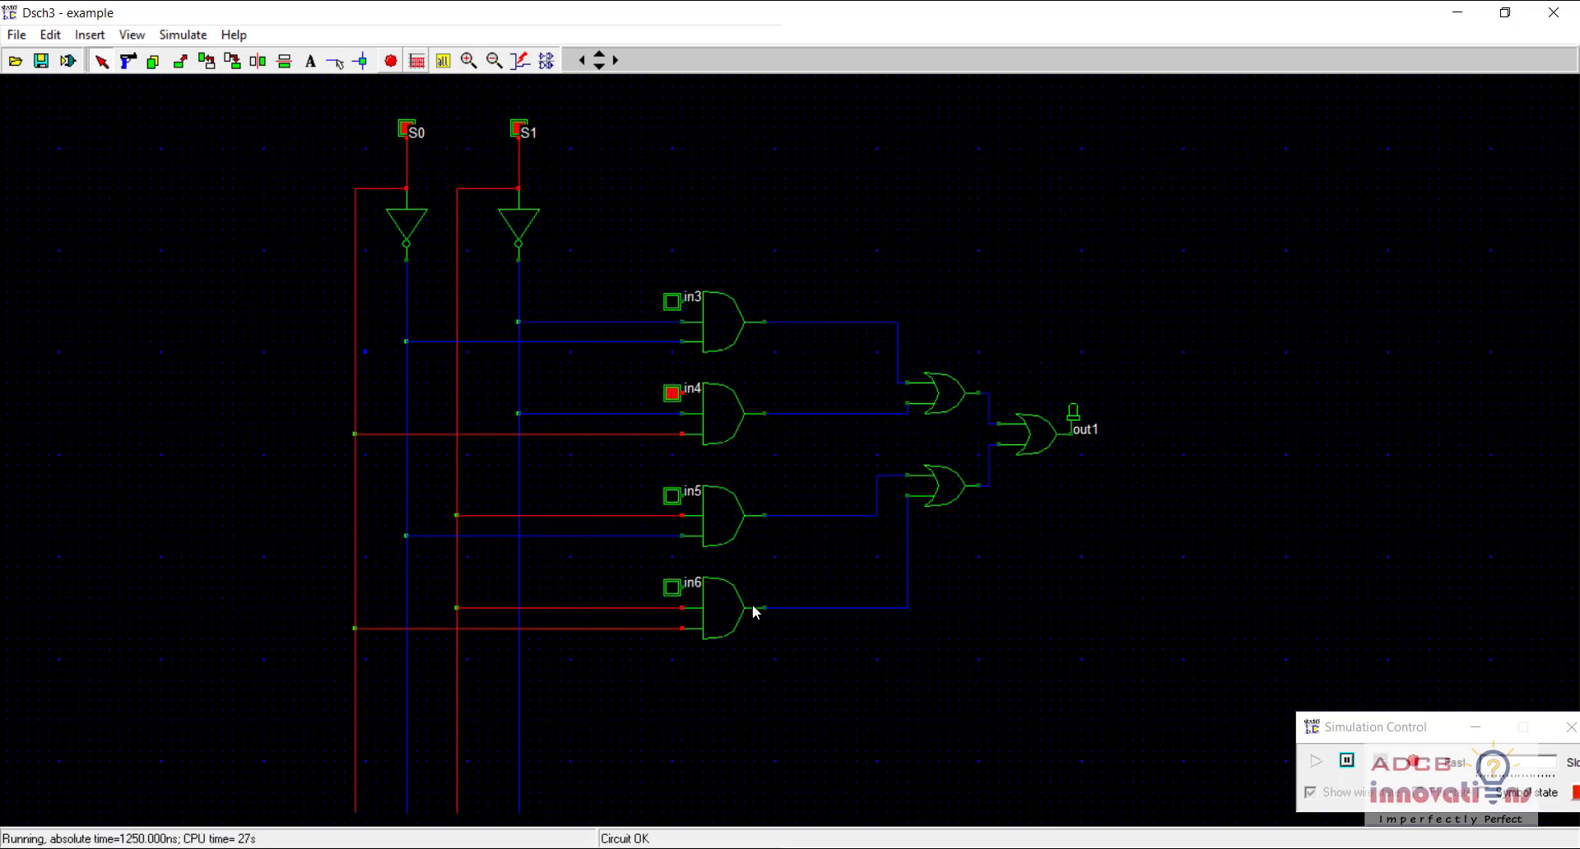
left_click(672, 587)
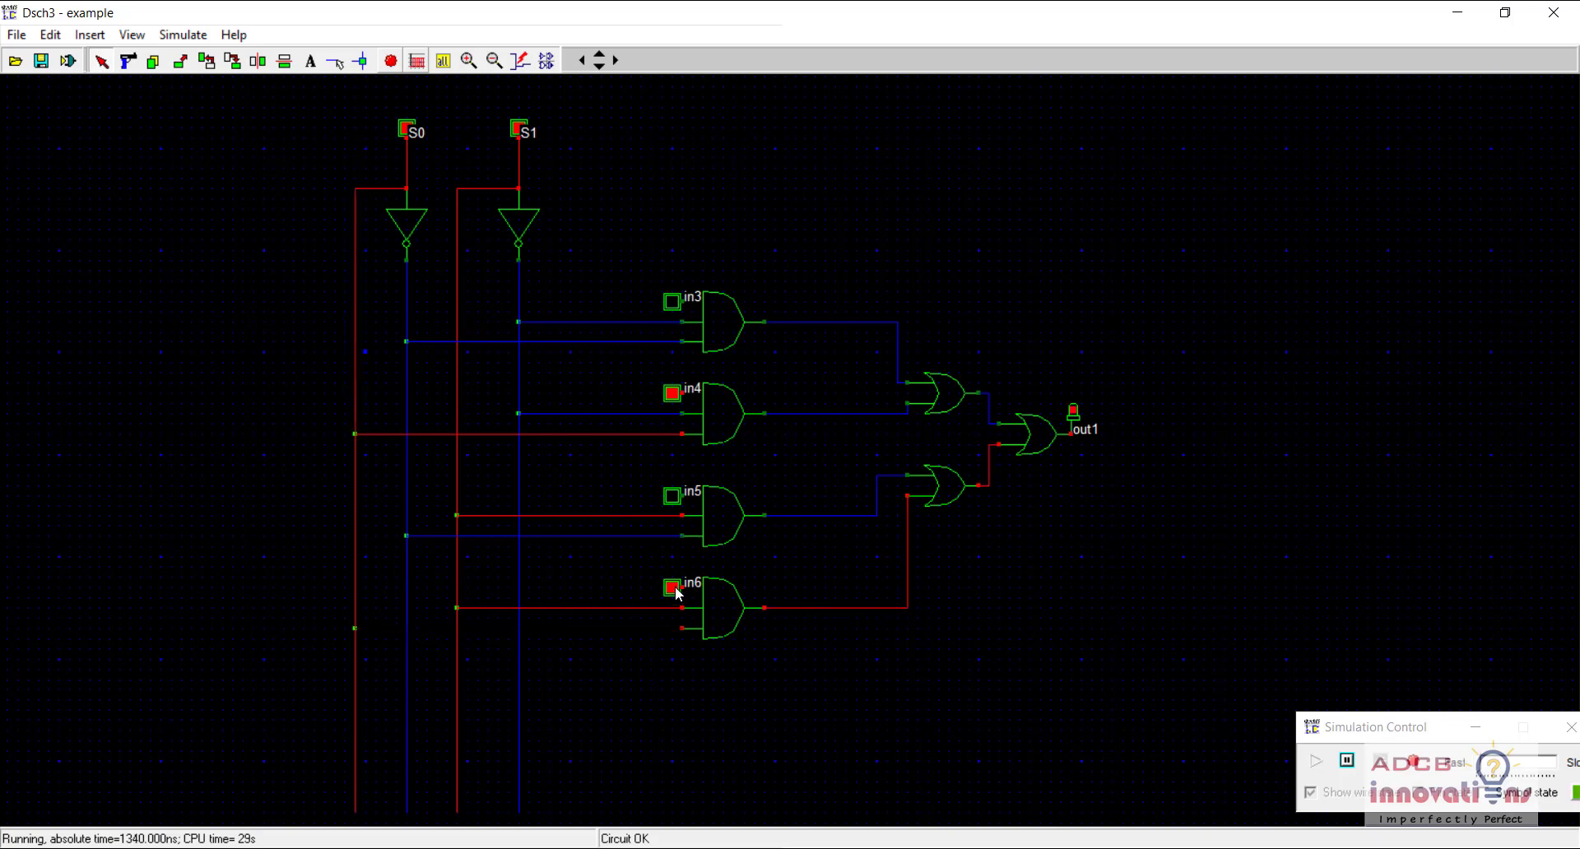
Test the third channel by switching off S0, in4 and in6 and switching on in5, and stop the simulation
left_click(405, 130)
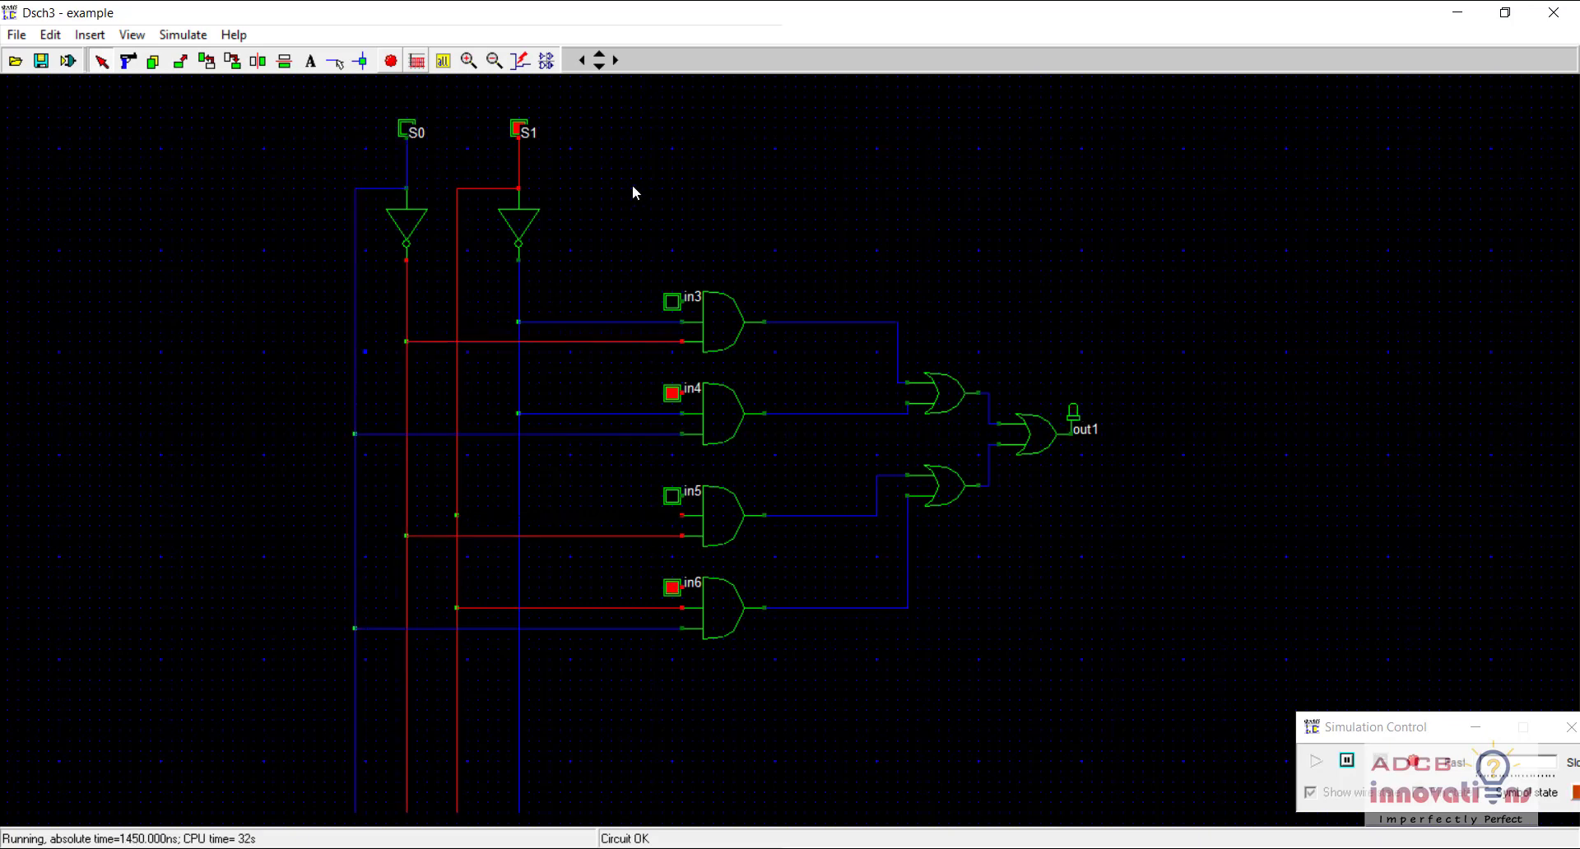
left_click(672, 393)
left_click(672, 587)
left_click(673, 496)
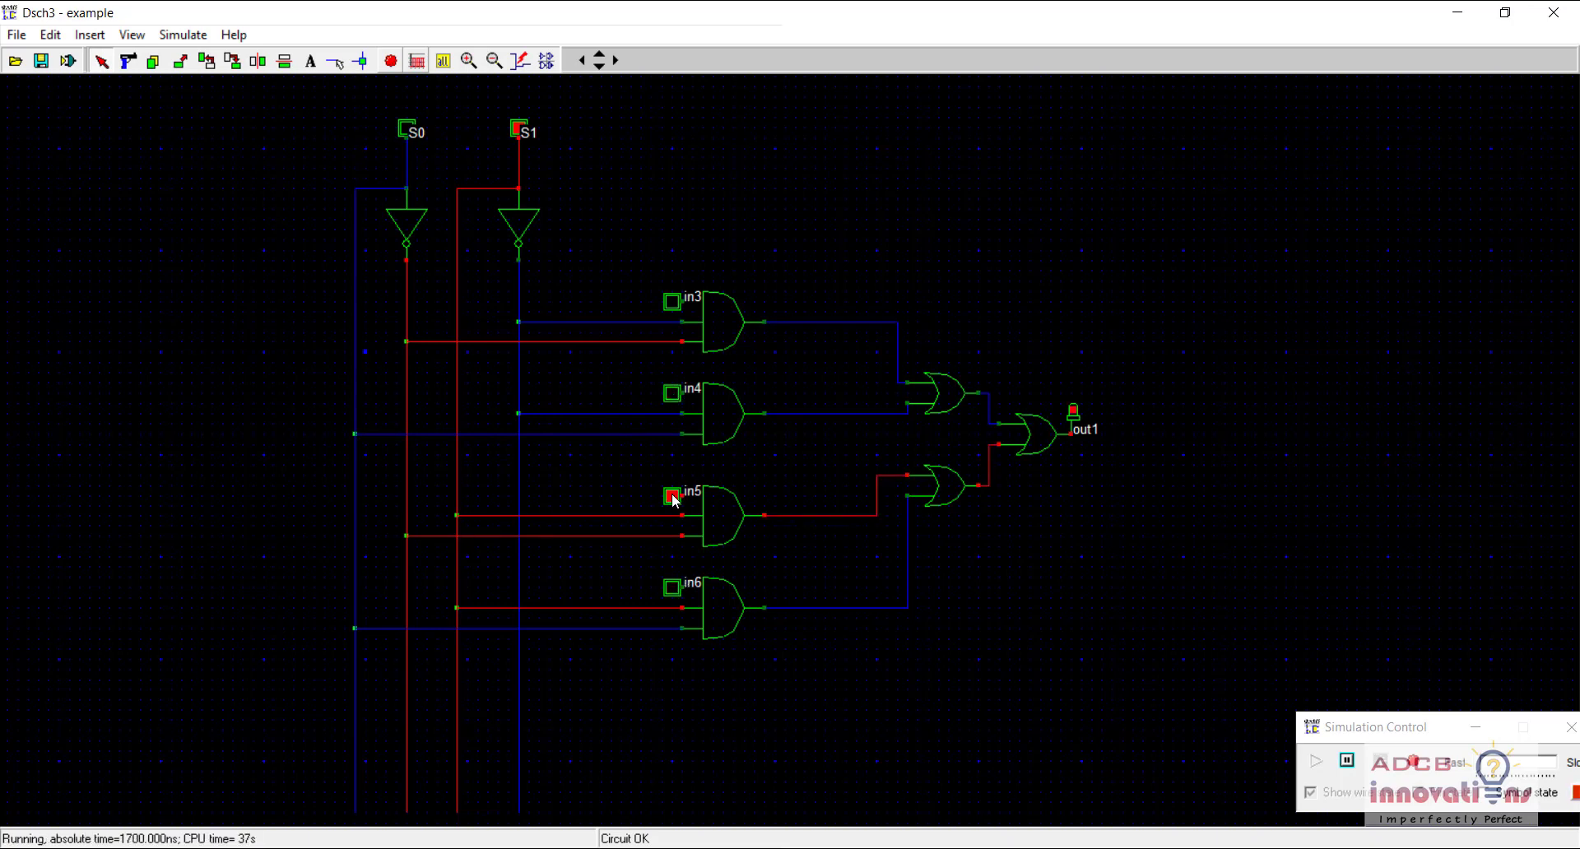
left_click(391, 60)
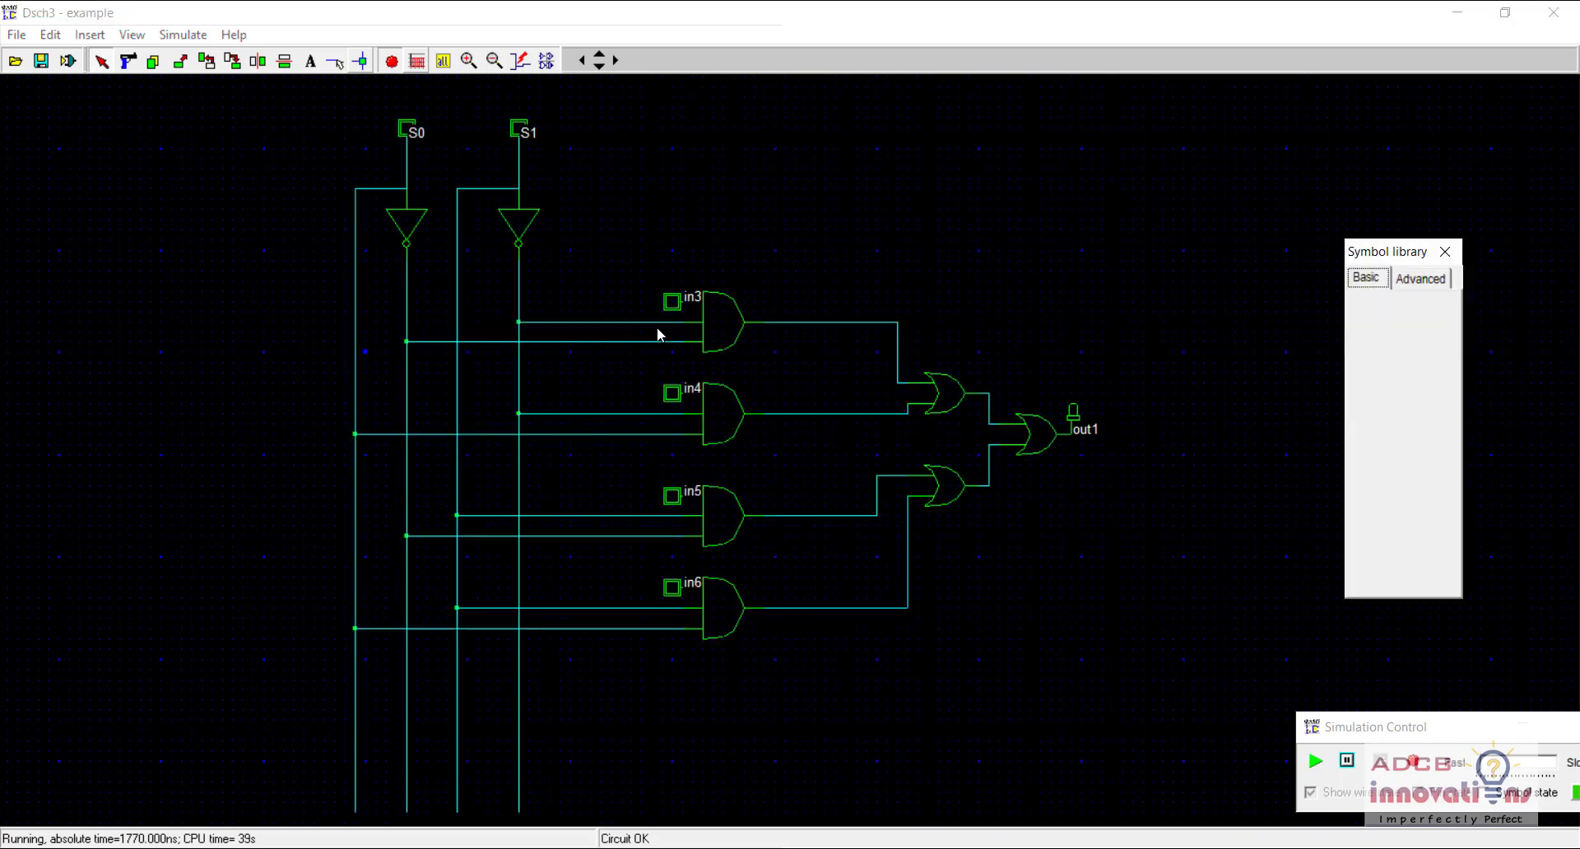
left_click(945, 269)
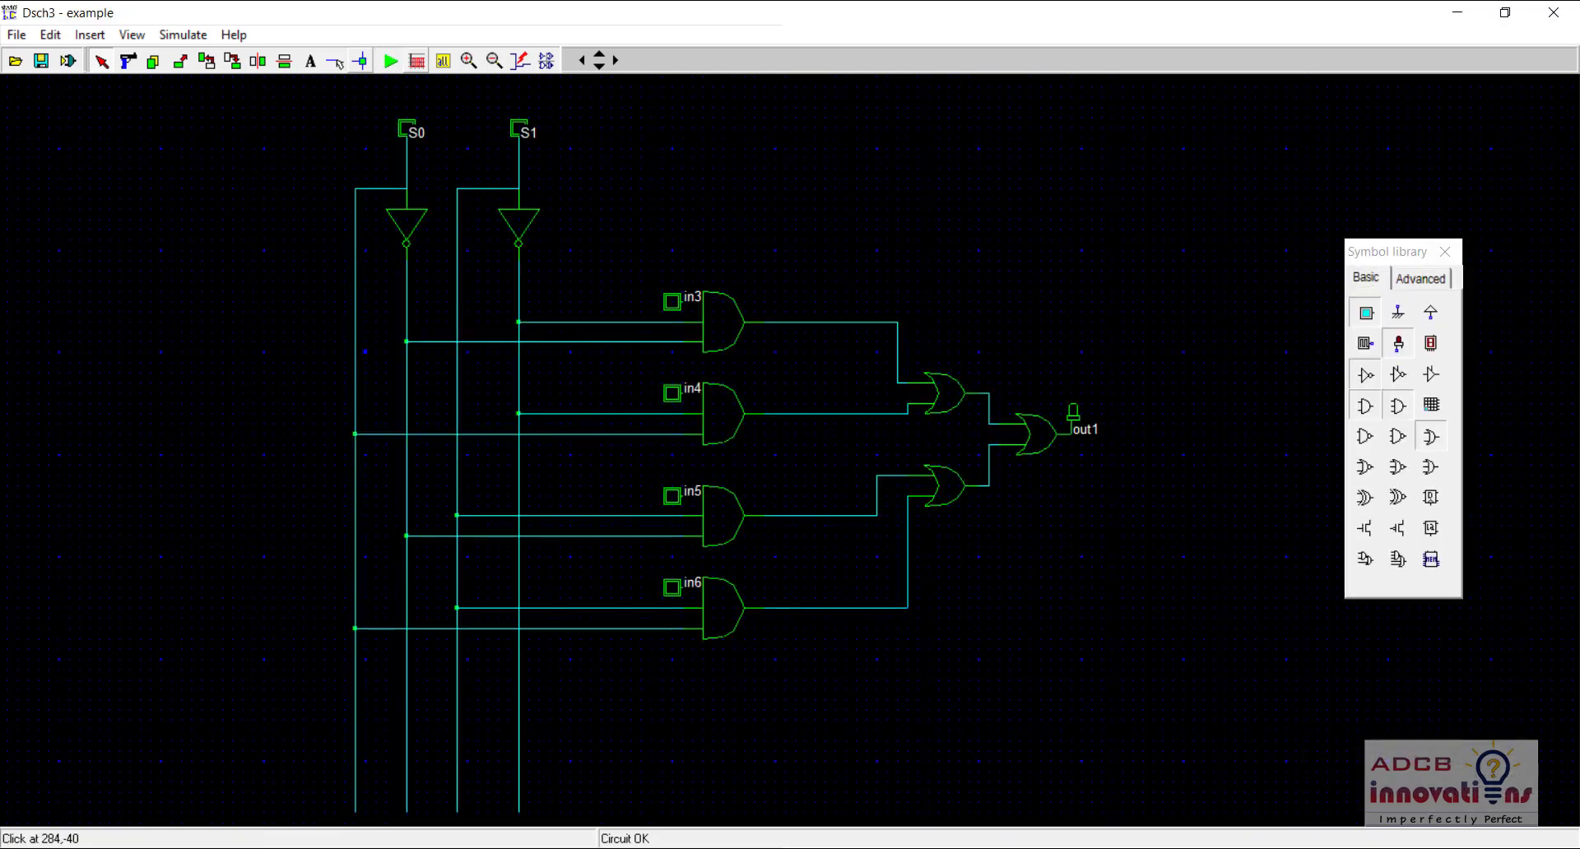
Switch to Paint to view the truth table and Y expression, and minimize its window to return to the DSCH schematic
key("alt+Tab")
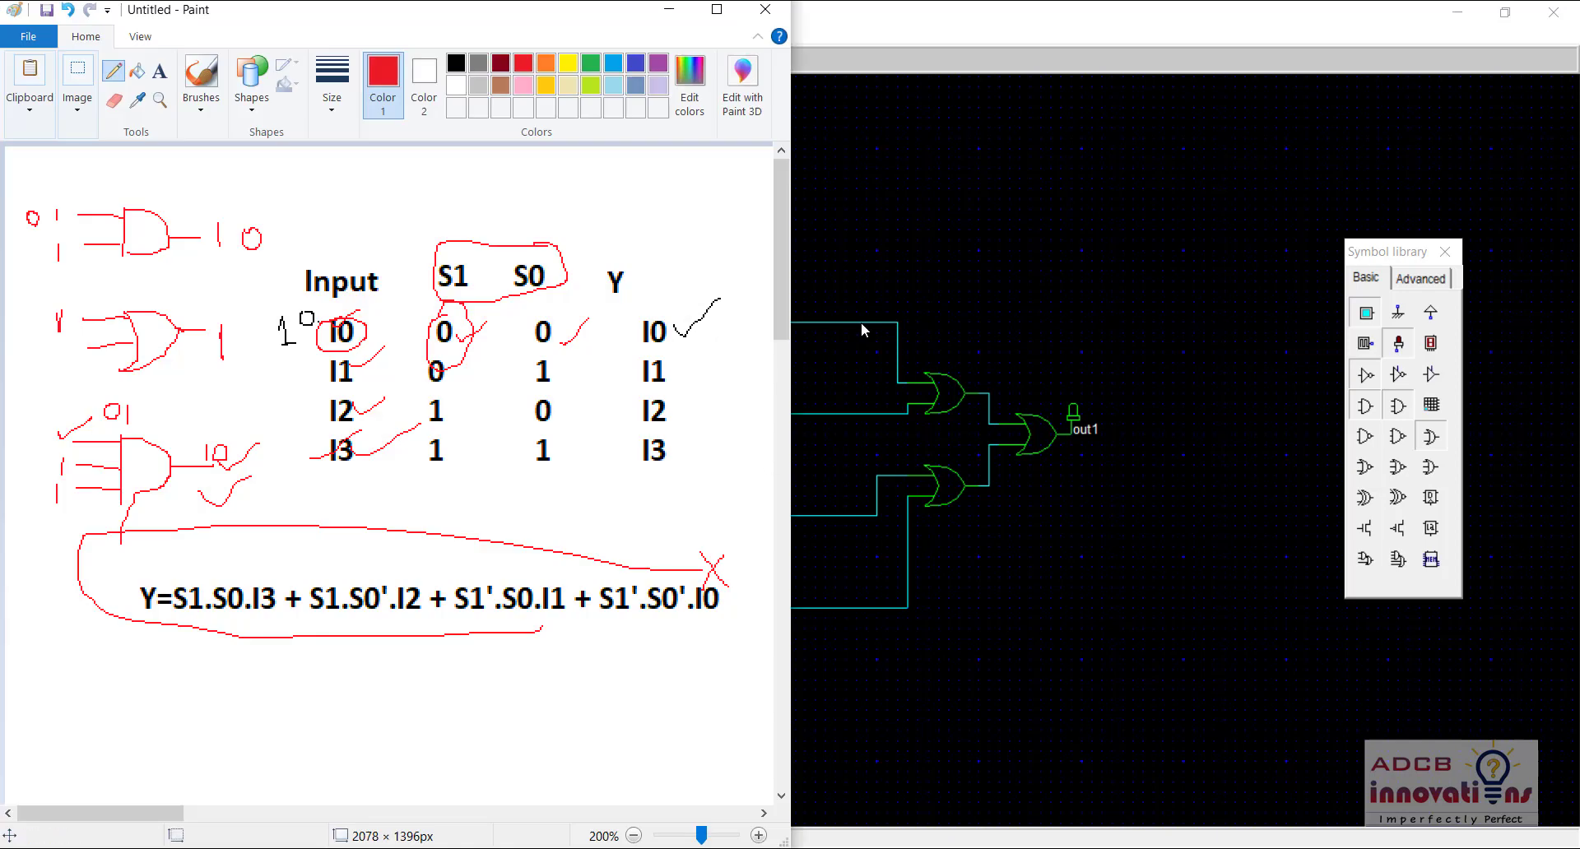
left_click(669, 9)
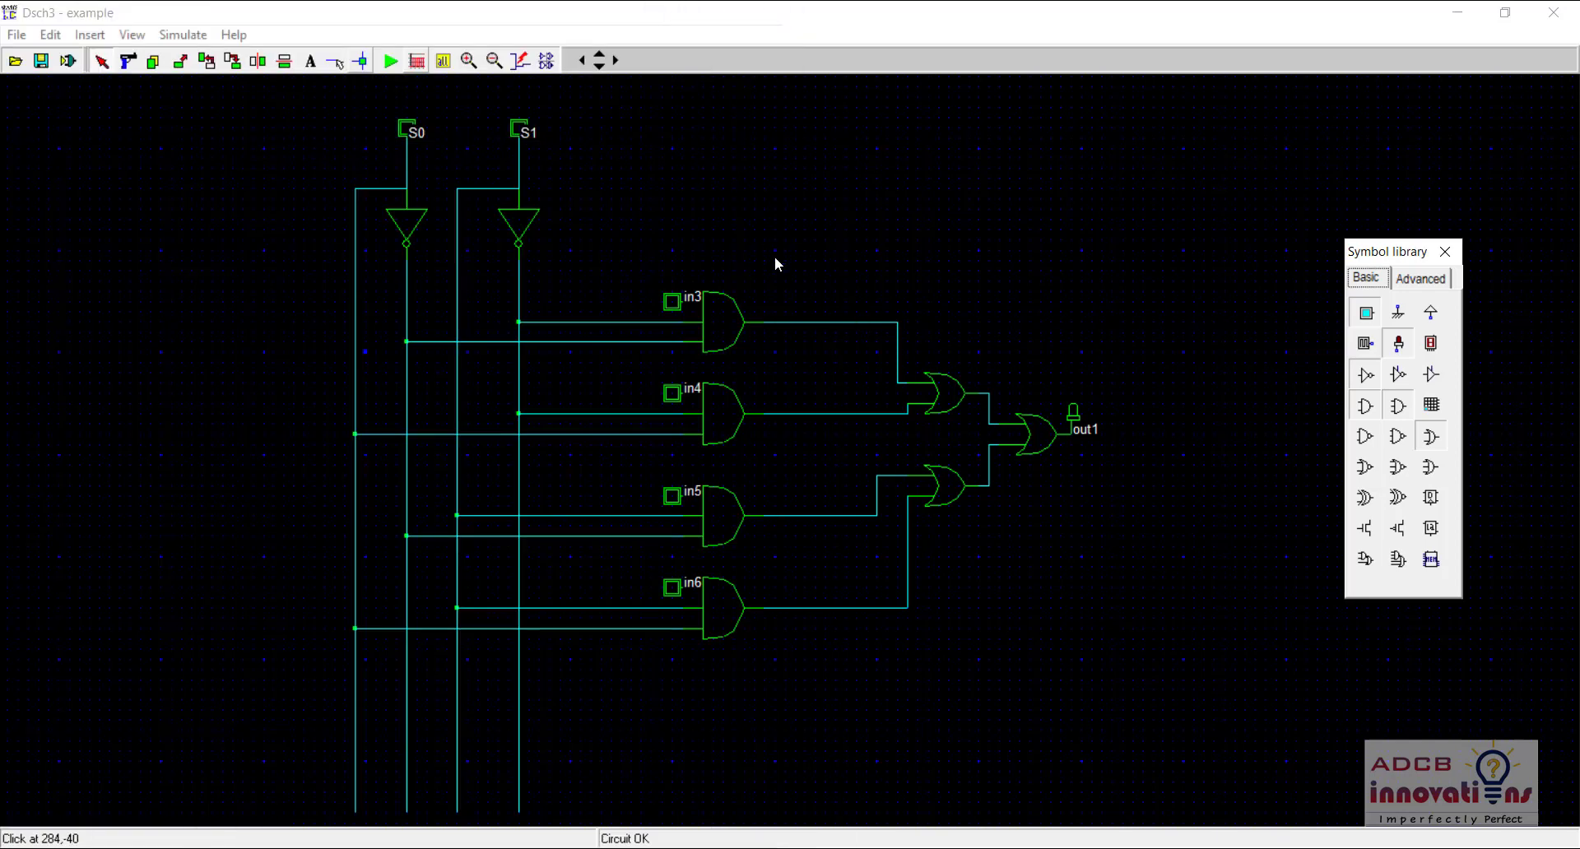